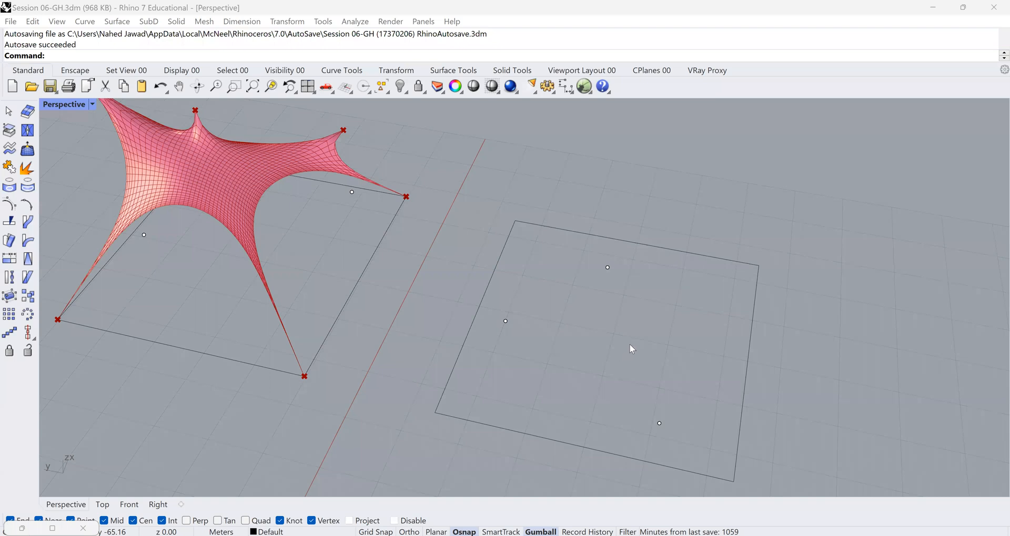
Examine the finished tensile mesh, its anchor points and its base rectangle from several angles in the Rhino perspective view.
{"action": "scroll", "coordinate": [630, 346], "scroll_direction": "down", "scroll_amount": 1}
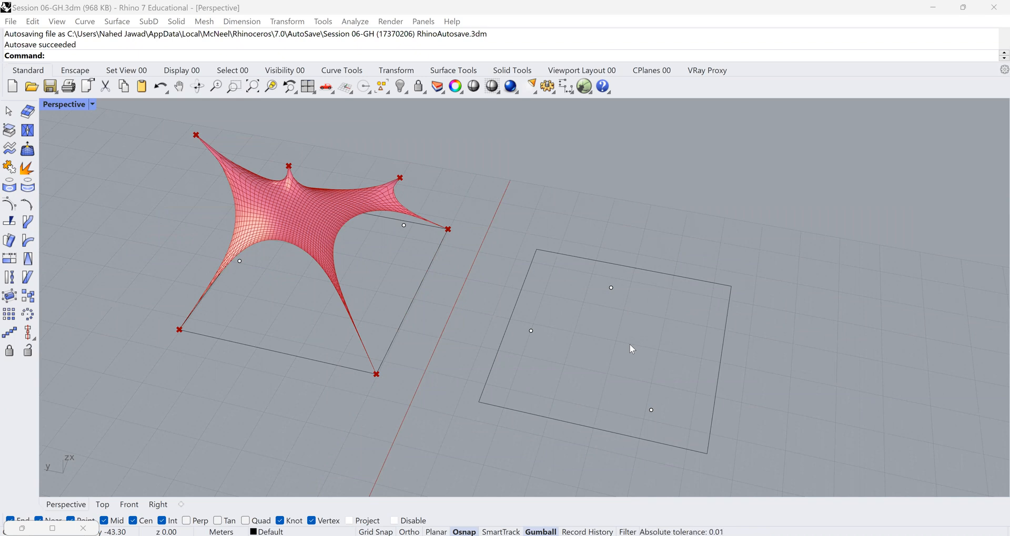
{"action": "scroll", "coordinate": [579, 300], "scroll_direction": "down", "scroll_amount": 3}
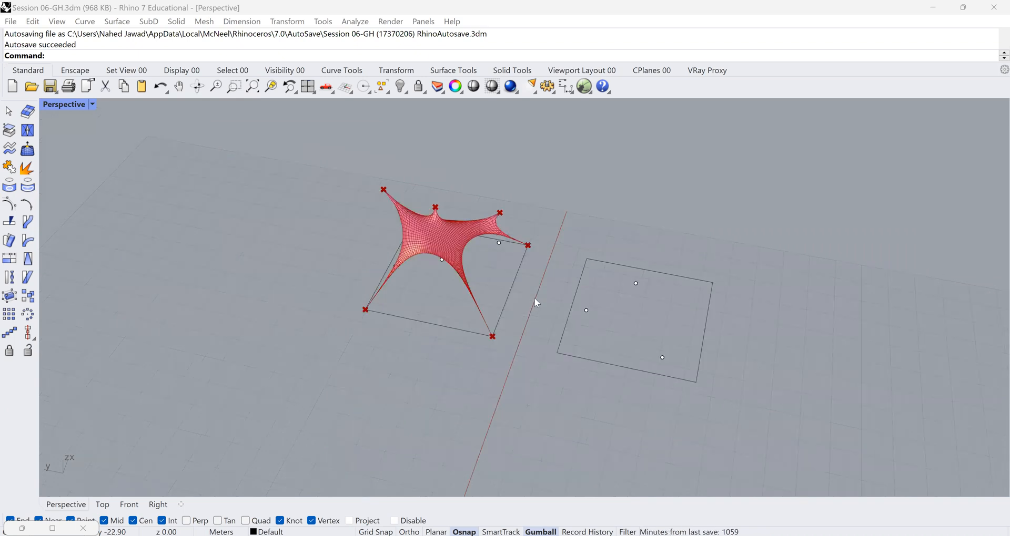
{"action": "right_click_drag", "start_coordinate": [595, 286], "coordinate": [509, 329]}
{"action": "scroll", "coordinate": [492, 323], "scroll_direction": "up", "scroll_amount": 5}
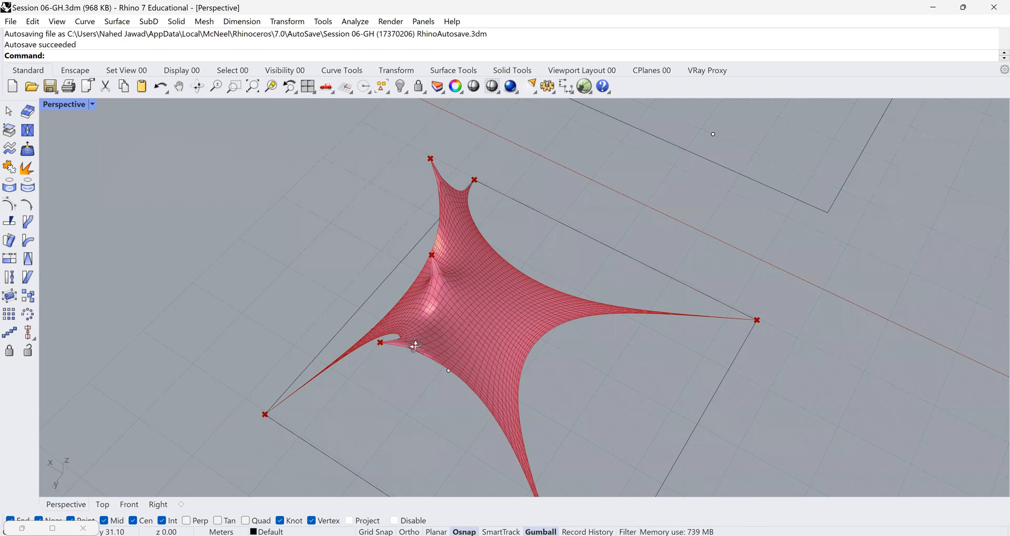
{"action": "right_click_drag", "start_coordinate": [423, 354], "coordinate": [411, 331]}
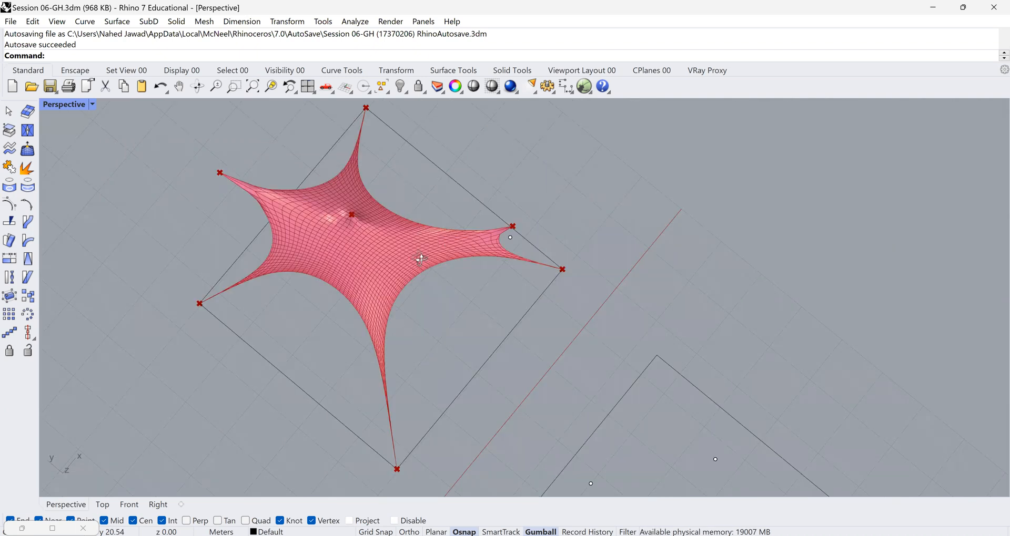
{"action": "right_click_drag", "start_coordinate": [420, 260], "coordinate": [414, 247]}
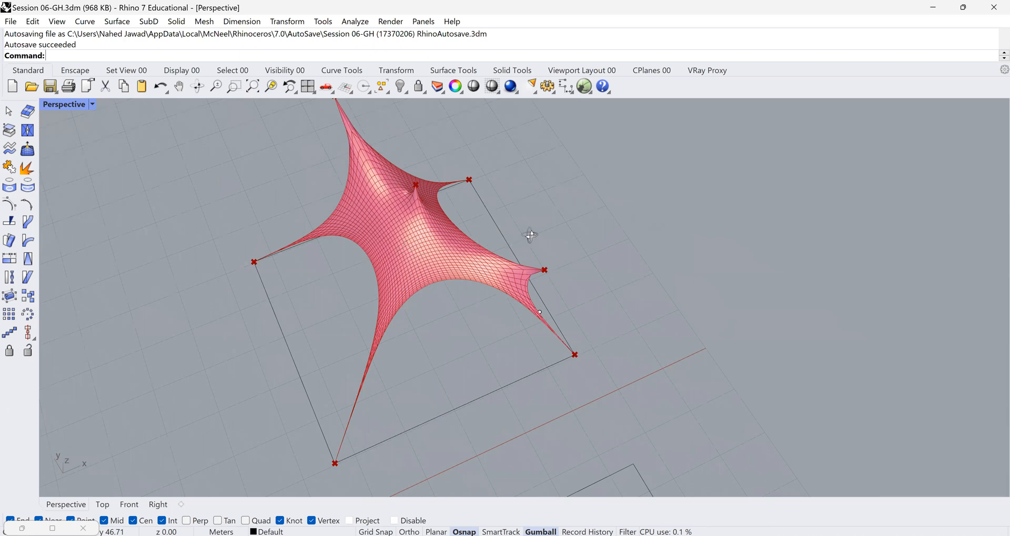
{"action": "right_click_drag", "start_coordinate": [530, 234], "coordinate": [451, 253]}
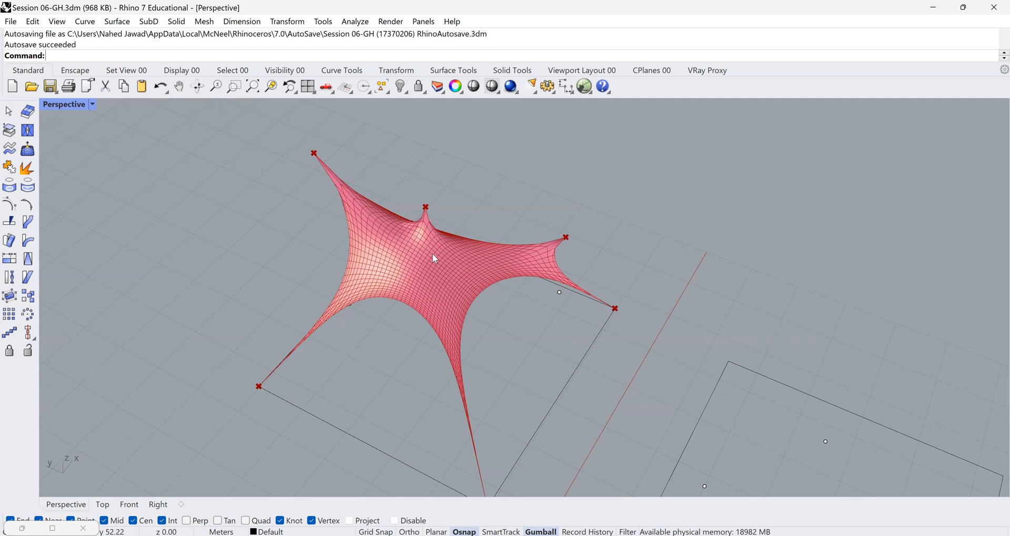
{"action": "right_click_drag", "start_coordinate": [432, 258], "coordinate": [449, 308]}
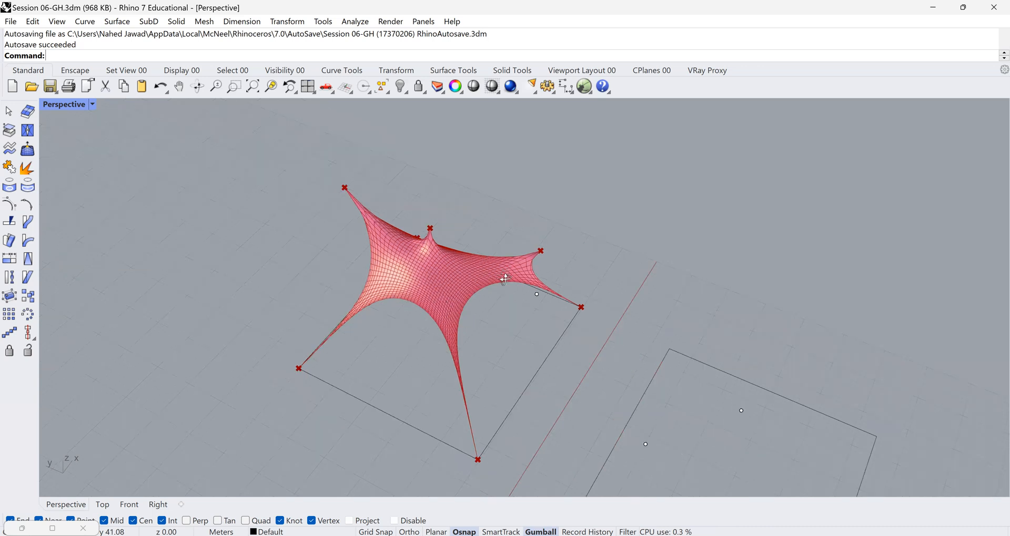
{"action": "right_click_drag", "start_coordinate": [499, 277], "coordinate": [509, 281]}
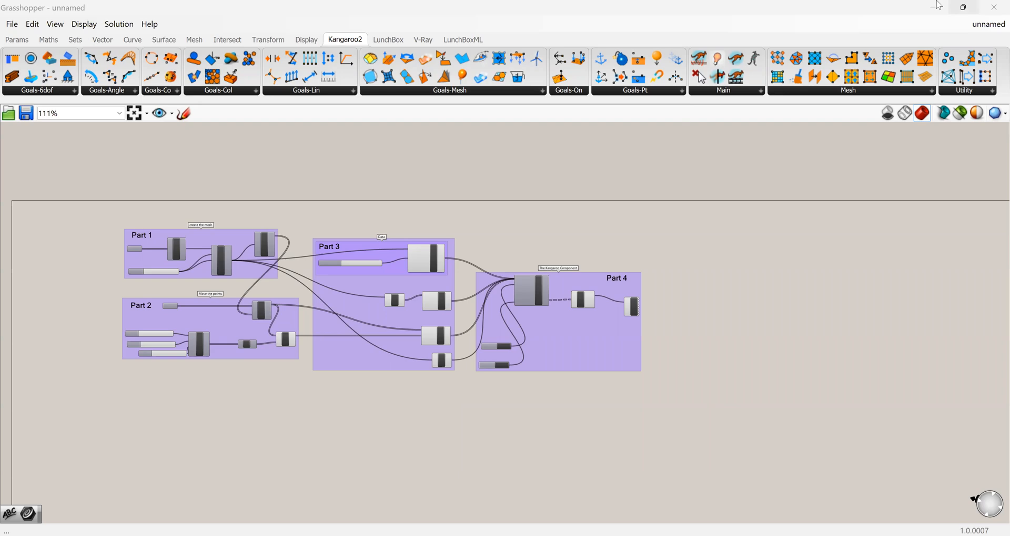
Switch back to Rhino and view the finished mesh together with the empty rectangle and its three points.
{"action": "left_click", "coordinate": [939, 7]}
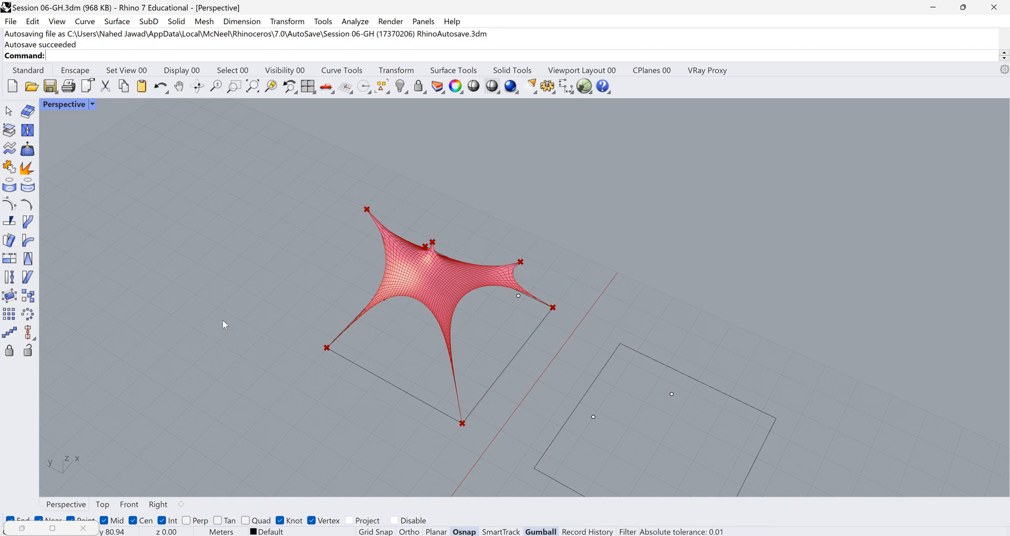
{"action": "scroll", "coordinate": [237, 305], "scroll_direction": "down", "scroll_amount": 3}
{"action": "right_click_drag", "start_coordinate": [314, 369], "coordinate": [336, 374]}
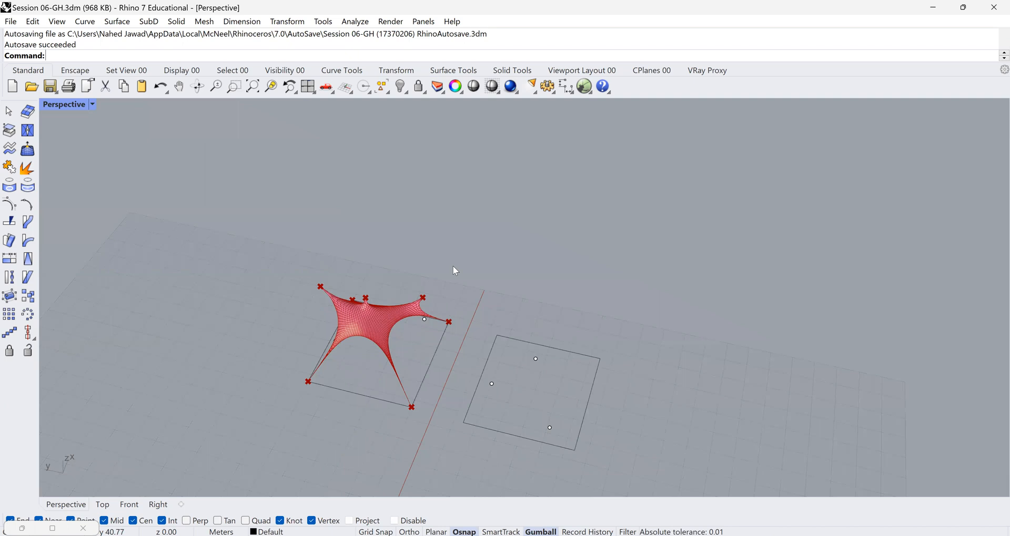
{"action": "right_click_drag", "start_coordinate": [509, 297], "coordinate": [521, 295]}
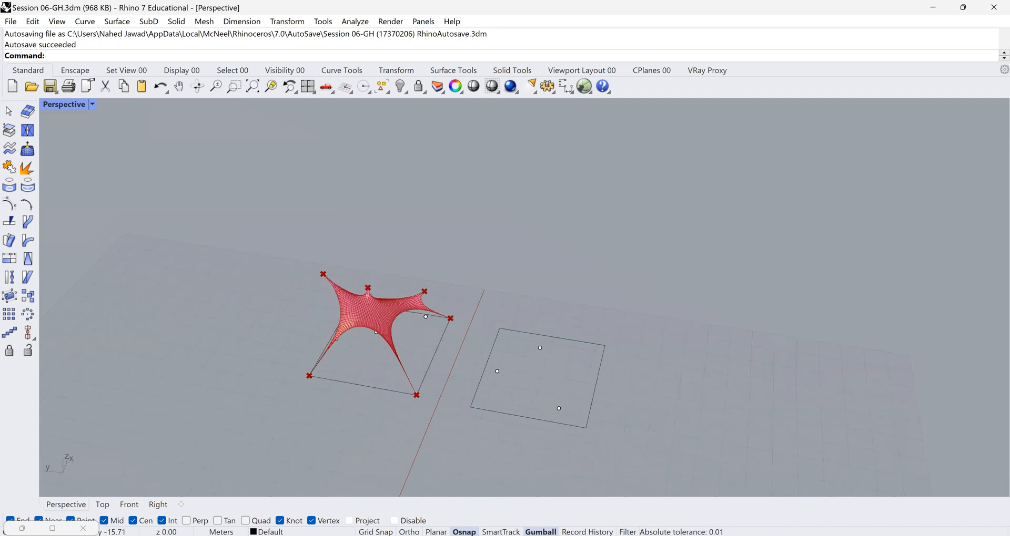
{"action": "scroll", "coordinate": [393, 235], "scroll_direction": "down", "scroll_amount": 3}
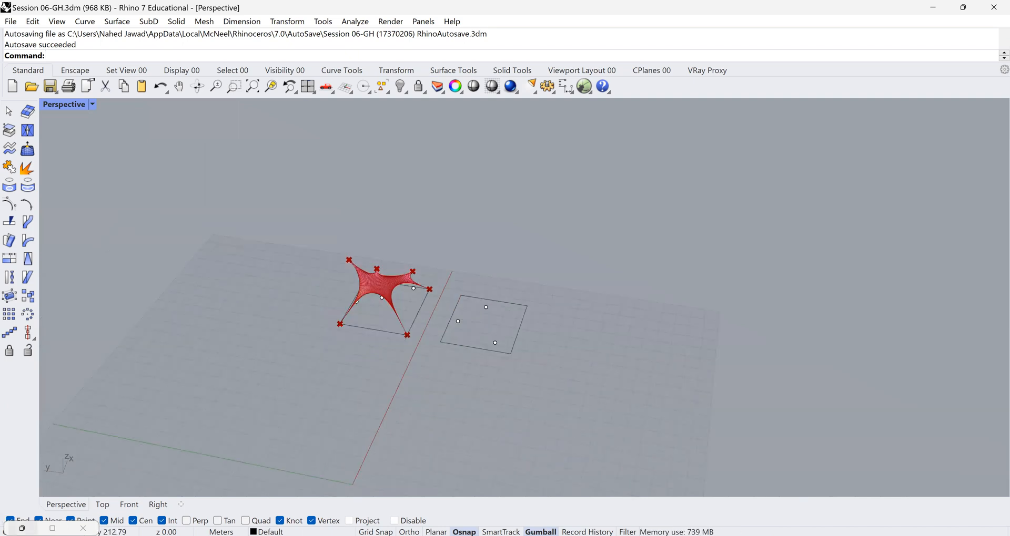
Switch to Grasshopper and examine the "create the mesh" and "Move the points" groups of the finished definition.
{"action": "left_click", "coordinate": [22, 528]}
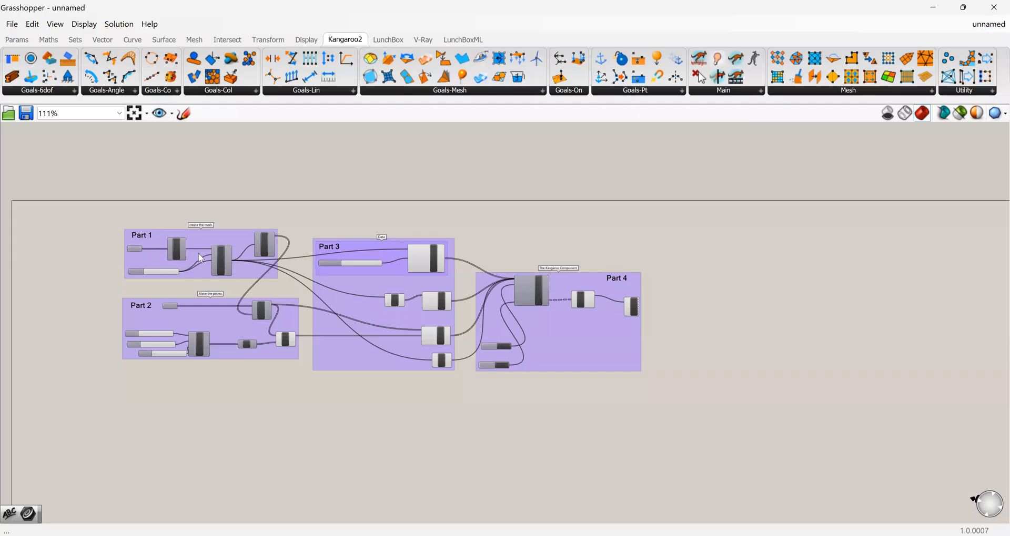
{"action": "scroll", "coordinate": [202, 259], "scroll_direction": "up", "scroll_amount": 2}
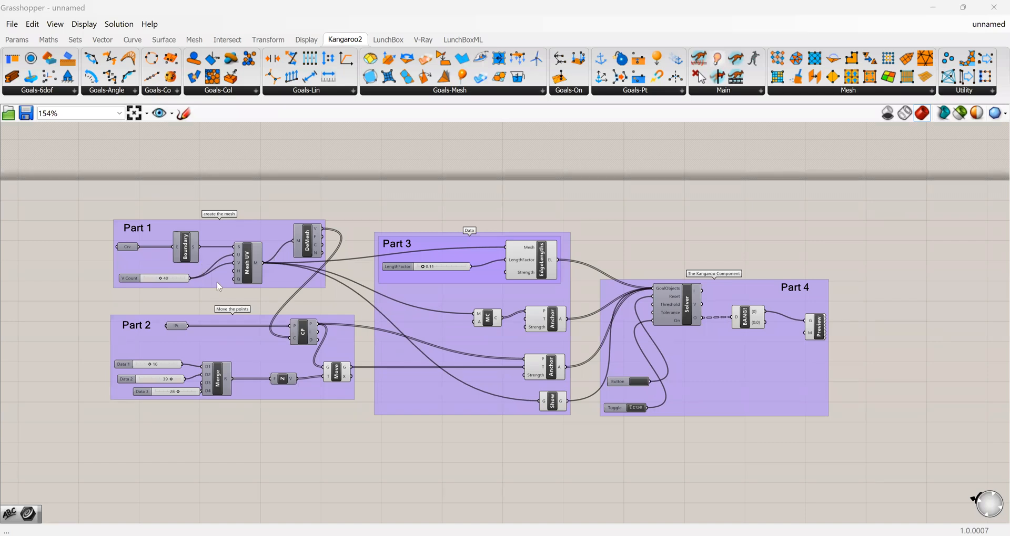
{"action": "mouse_move", "coordinate": [238, 268]}
{"action": "scroll", "coordinate": [303, 332], "scroll_direction": "up", "scroll_amount": 1}
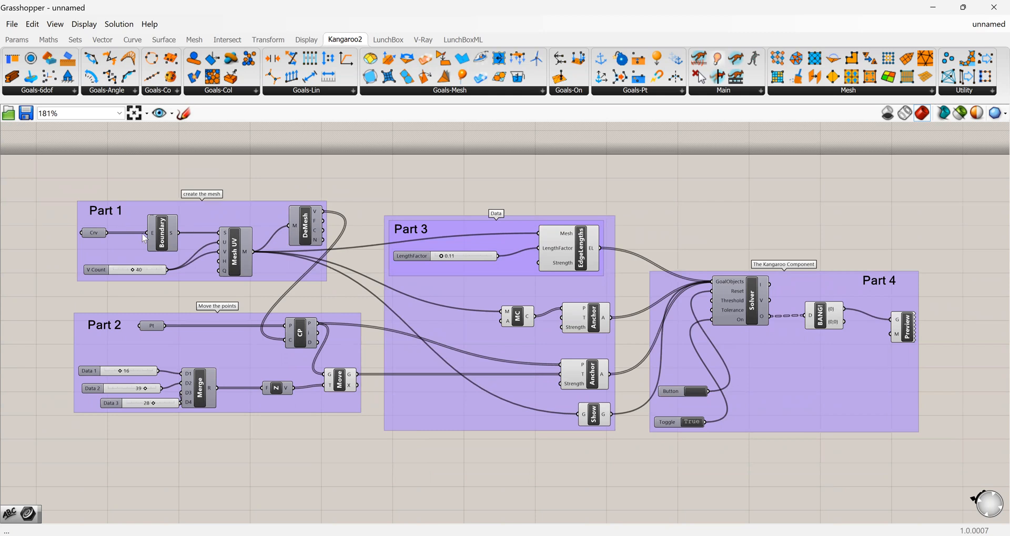
{"action": "scroll", "coordinate": [70, 227], "scroll_direction": "up", "scroll_amount": 2}
{"action": "scroll", "coordinate": [65, 220], "scroll_direction": "up", "scroll_amount": 1}
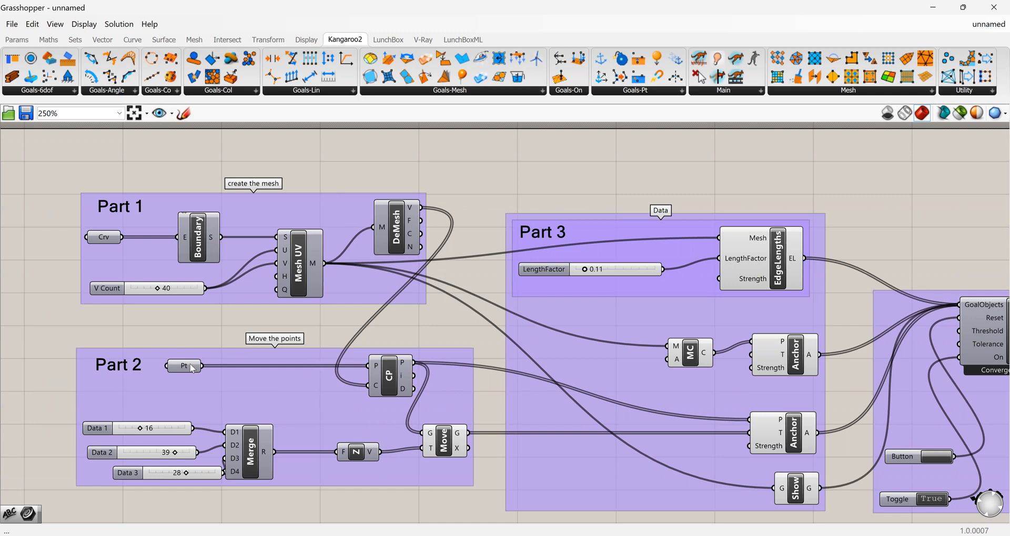
Place the Grasshopper window beside the Rhino viewport and highlight the empty rectangle and its three inner points as the input geometry.
{"action": "left_click", "coordinate": [964, 10]}
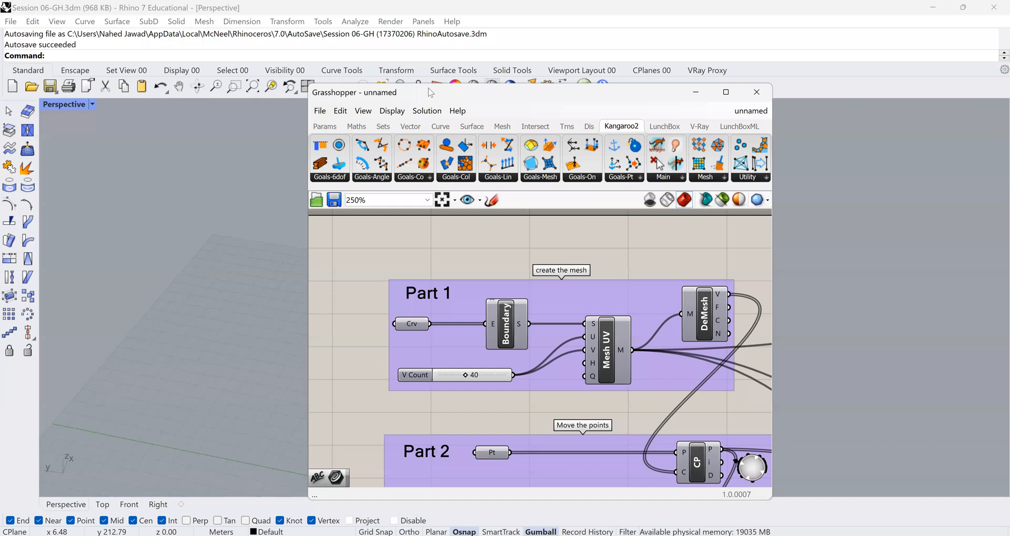
{"action": "left_click_drag", "start_coordinate": [617, 90], "coordinate": [796, 88]}
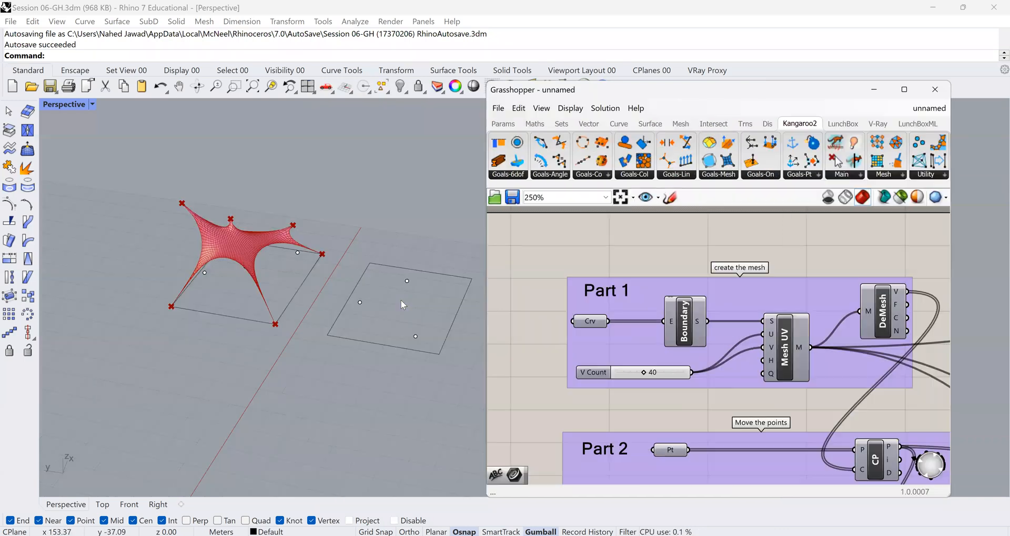
{"action": "left_click", "coordinate": [397, 267]}
{"action": "right_click_drag", "start_coordinate": [384, 299], "coordinate": [302, 293], "text": "shift"}
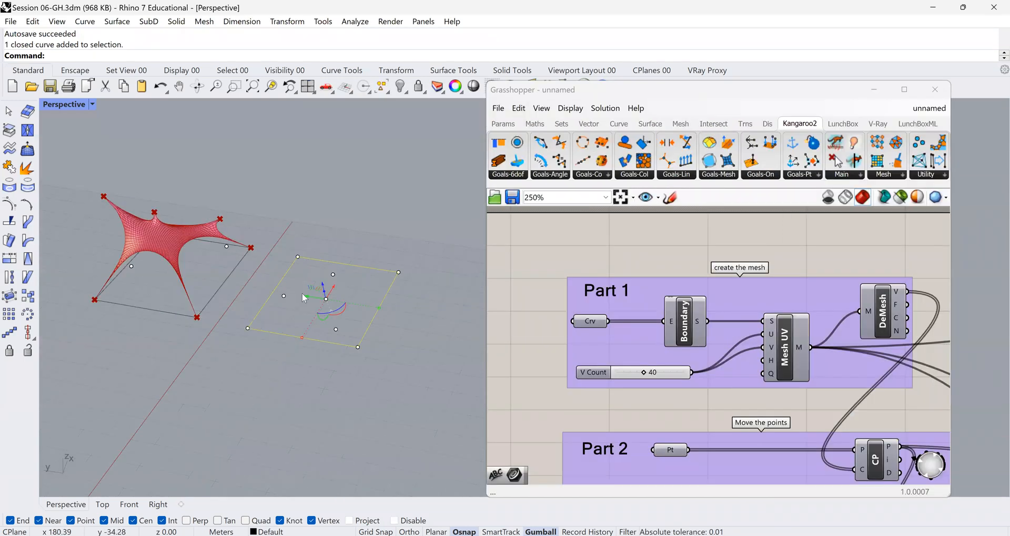
{"action": "left_click", "coordinate": [283, 374]}
{"action": "left_click_drag", "start_coordinate": [278, 375], "coordinate": [367, 232]}
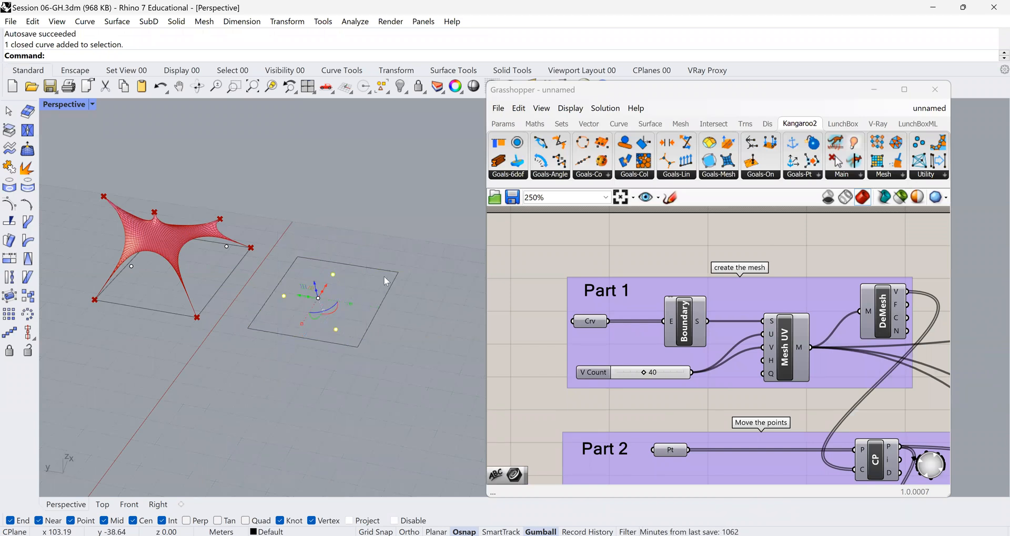
{"action": "left_click", "coordinate": [390, 290]}
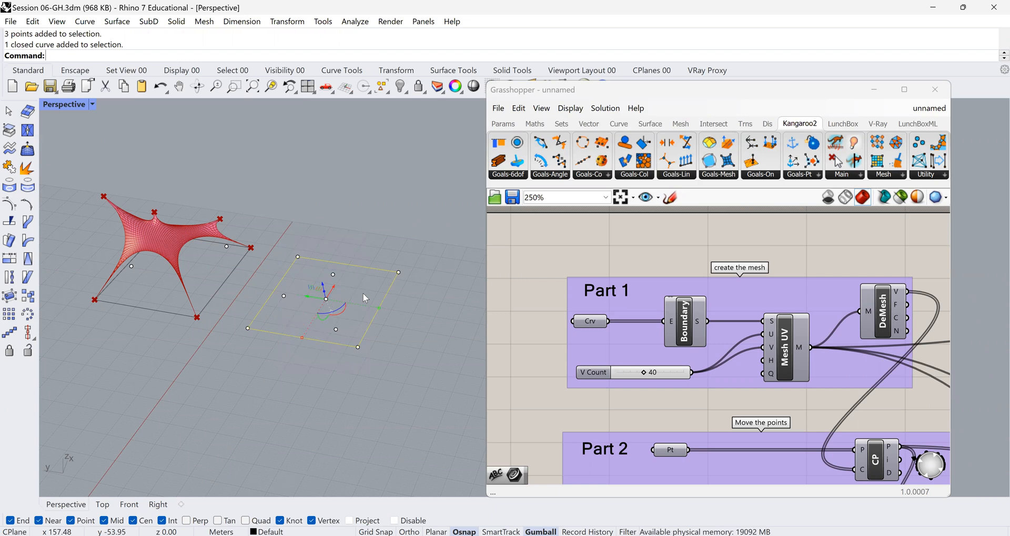
{"action": "left_click", "coordinate": [284, 380]}
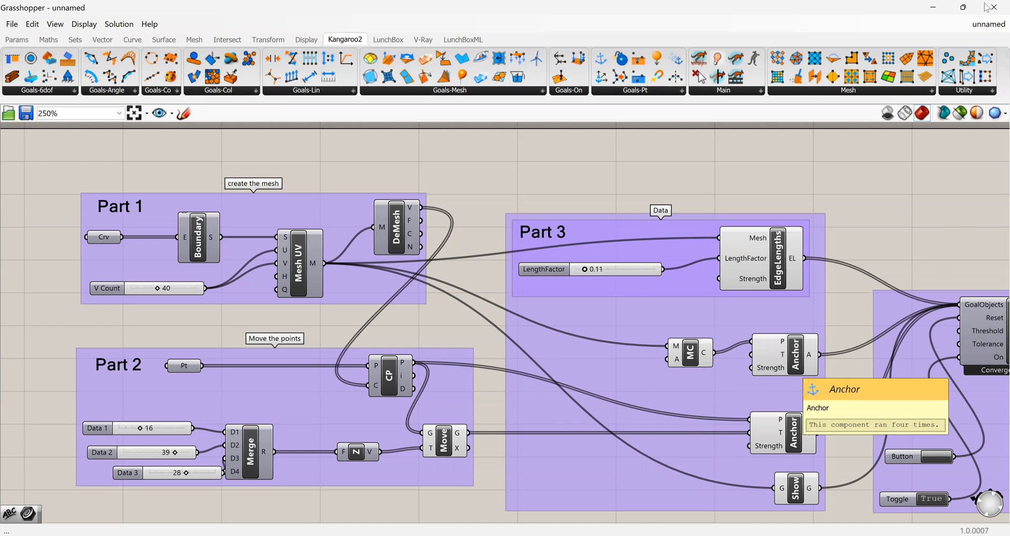
Show the Rhino viewport again, select the three points inside the empty rectangle, and return to the full-size Grasshopper canvas.
{"action": "left_click", "coordinate": [958, 12]}
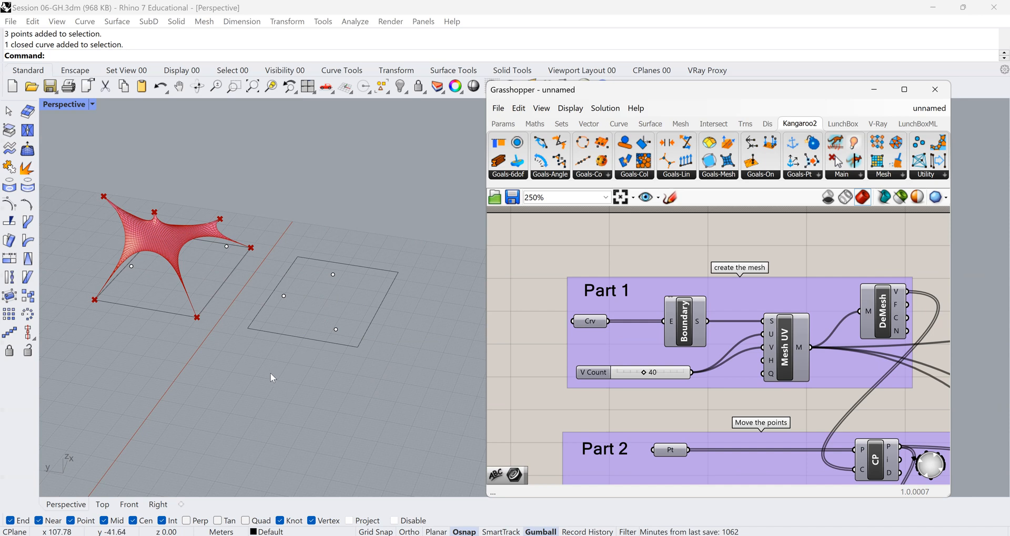
{"action": "left_click_drag", "start_coordinate": [270, 374], "coordinate": [350, 245]}
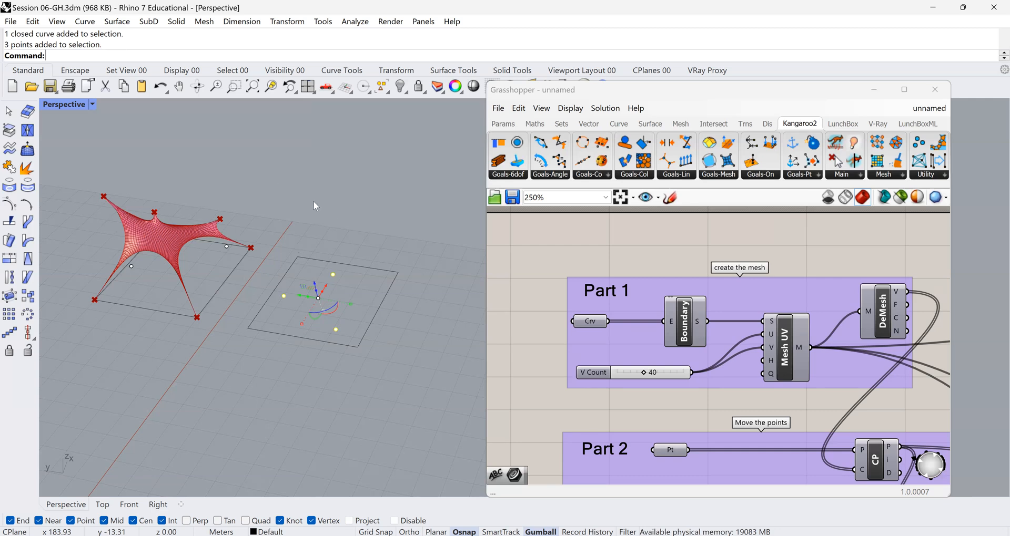
{"action": "left_click", "coordinate": [905, 90]}
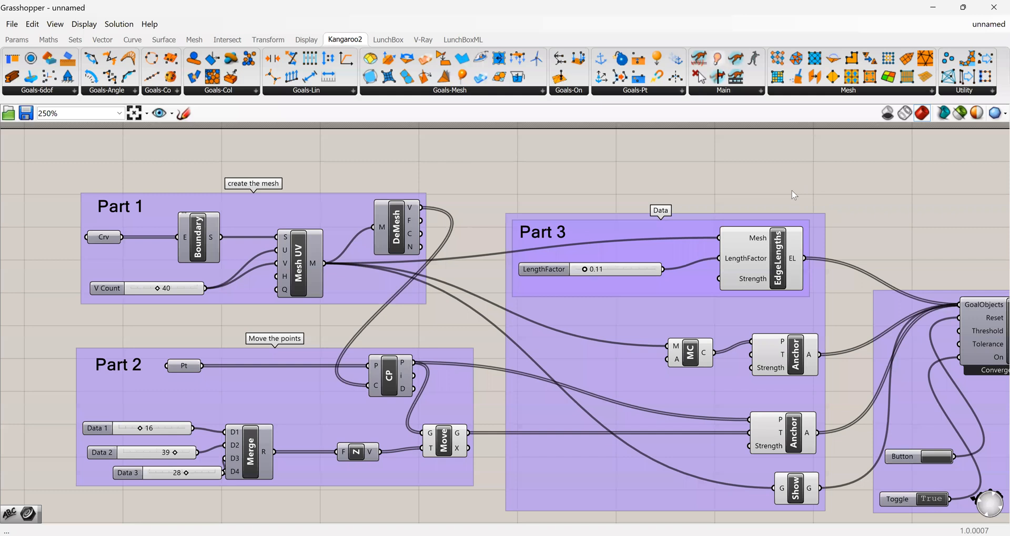
Examine the Part 3 data goals, the Part 4 Kangaroo solver with its preview, and the overall layout of the definition.
{"action": "scroll", "coordinate": [431, 242], "scroll_direction": "down", "scroll_amount": 2}
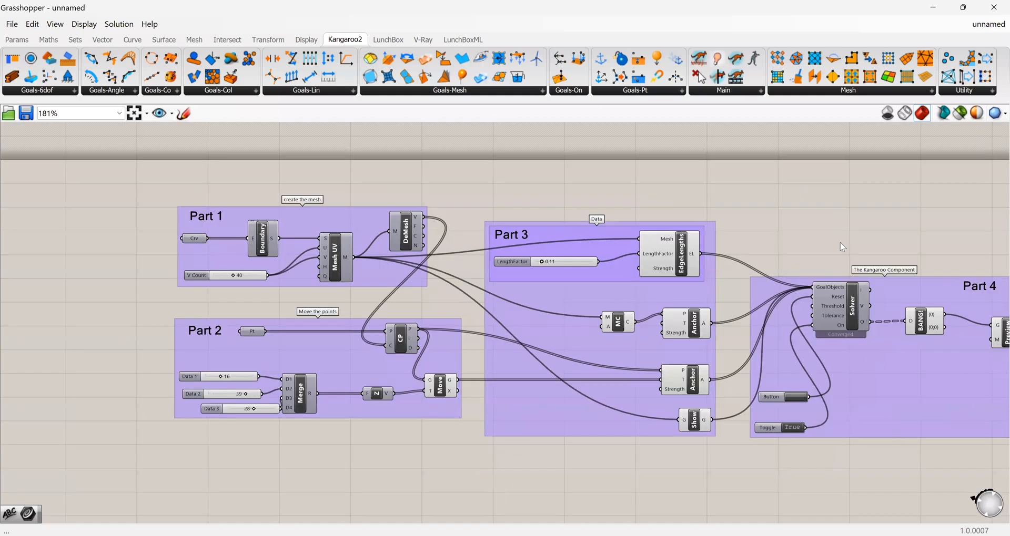
{"action": "scroll", "coordinate": [861, 314], "scroll_direction": "up", "scroll_amount": 4}
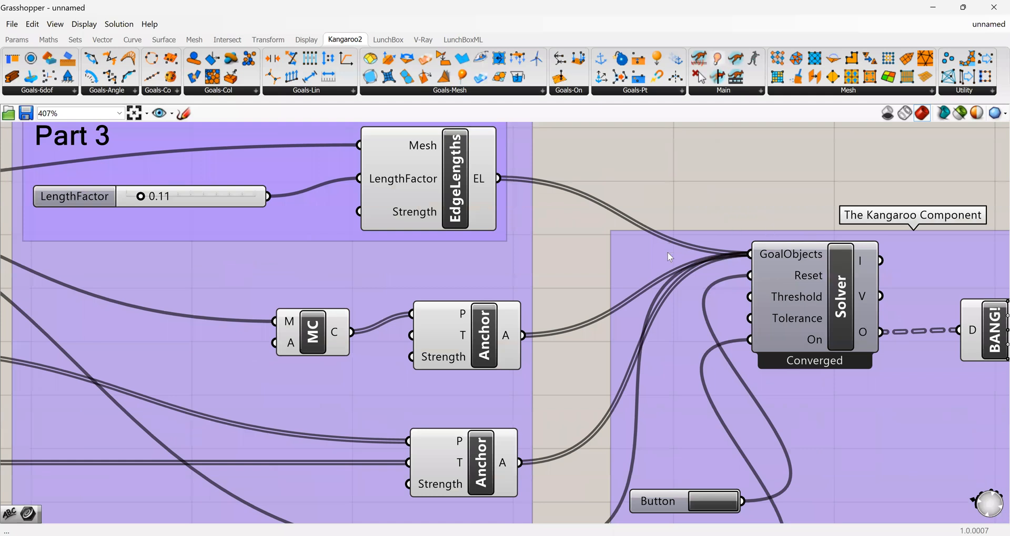
{"action": "scroll", "coordinate": [669, 256], "scroll_direction": "down", "scroll_amount": 2}
{"action": "scroll", "coordinate": [803, 373], "scroll_direction": "down", "scroll_amount": 2}
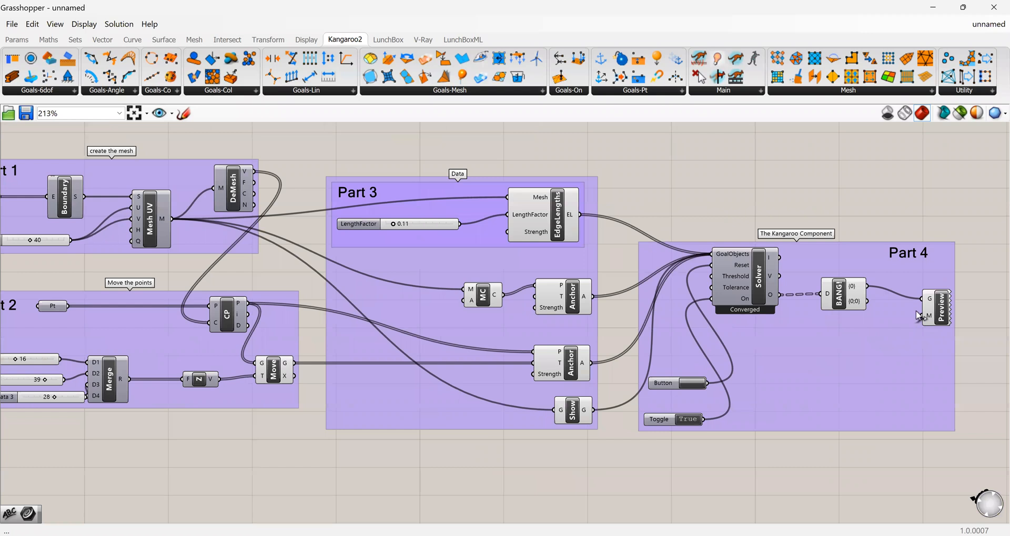
{"action": "scroll", "coordinate": [919, 316], "scroll_direction": "up", "scroll_amount": 2}
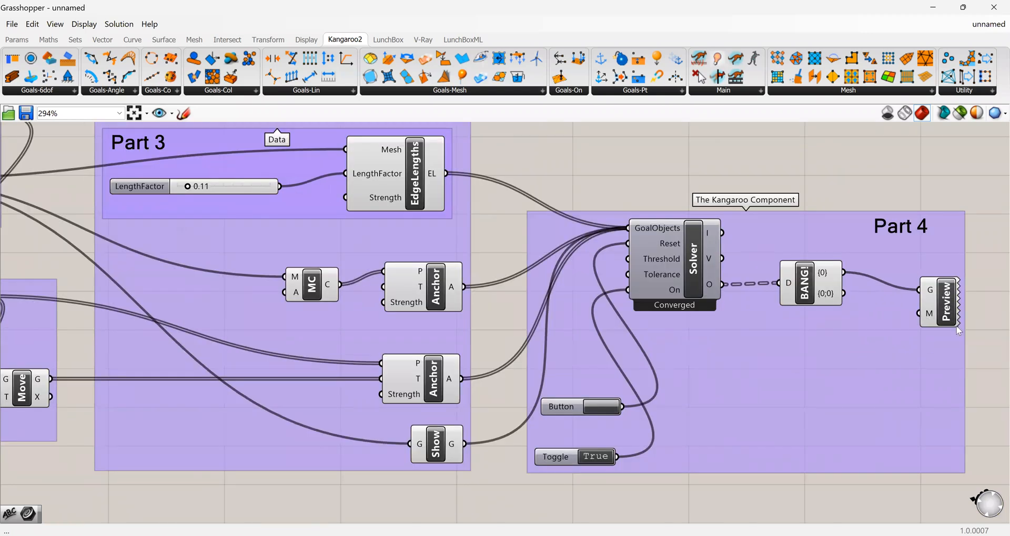
{"action": "scroll", "coordinate": [929, 377], "scroll_direction": "down", "scroll_amount": 3}
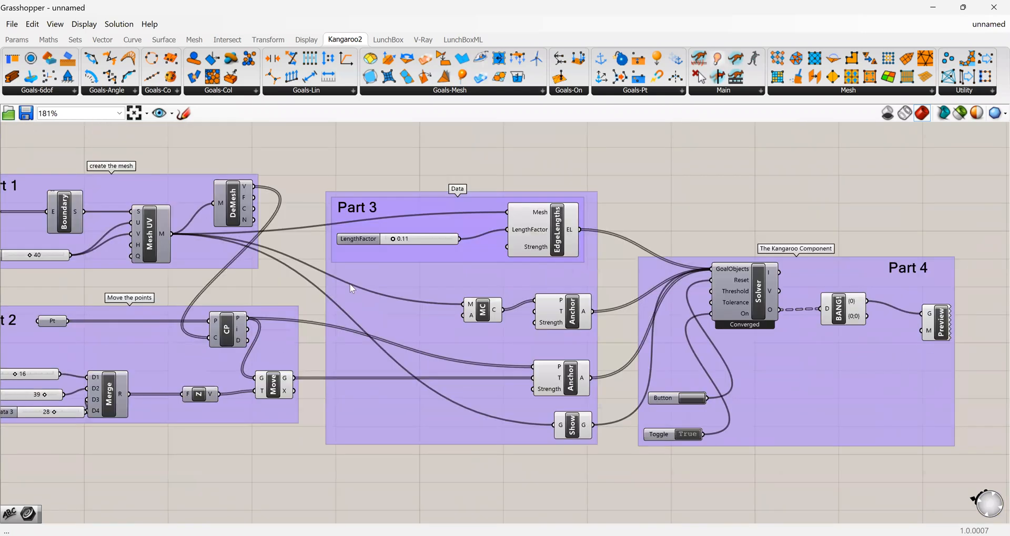
{"action": "scroll", "coordinate": [705, 326], "scroll_direction": "down", "scroll_amount": 5}
{"action": "scroll", "coordinate": [337, 264], "scroll_direction": "down", "scroll_amount": 2}
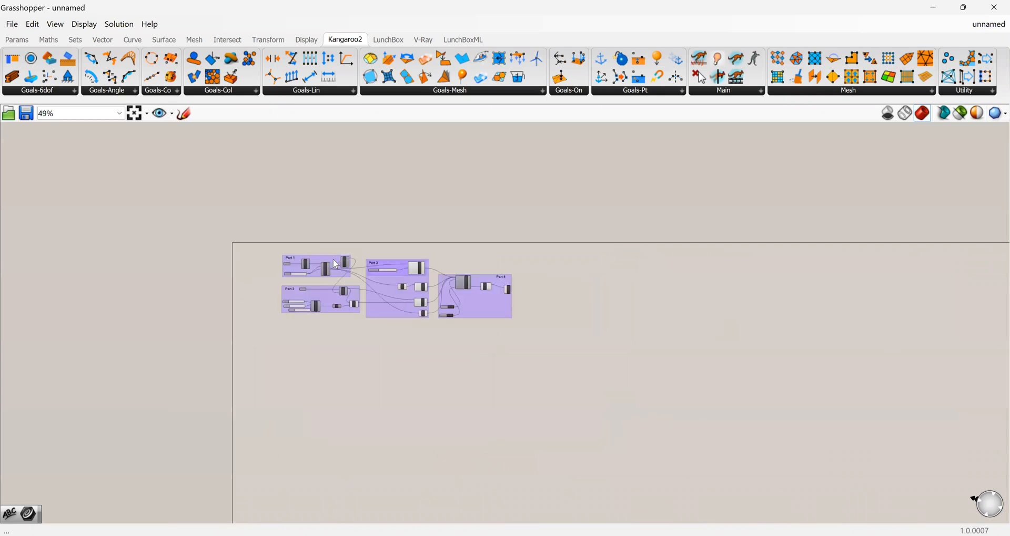
{"action": "scroll", "coordinate": [356, 405], "scroll_direction": "up", "scroll_amount": 3}
{"action": "scroll", "coordinate": [254, 199], "scroll_direction": "up", "scroll_amount": 4}
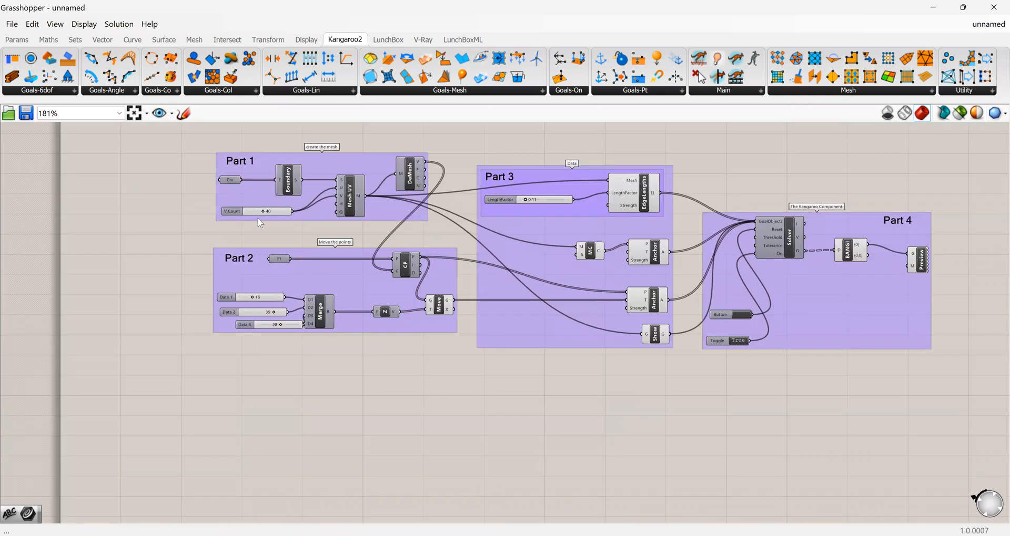
Place a Curve parameter and, below it, a Point parameter in the empty canvas area beneath the finished definition.
{"action": "scroll", "coordinate": [253, 447], "scroll_direction": "up", "scroll_amount": 3}
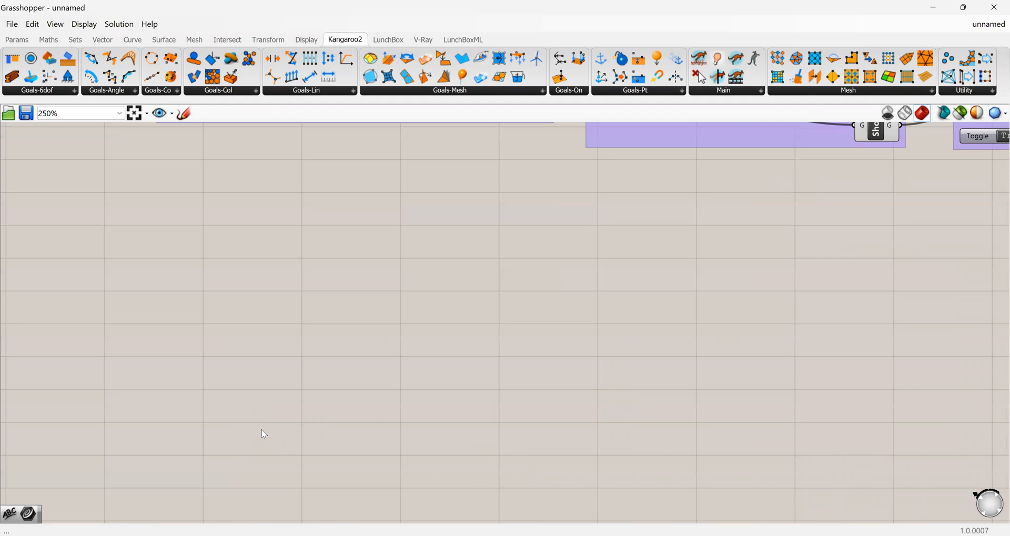
{"action": "scroll", "coordinate": [184, 223], "scroll_direction": "up", "scroll_amount": 2}
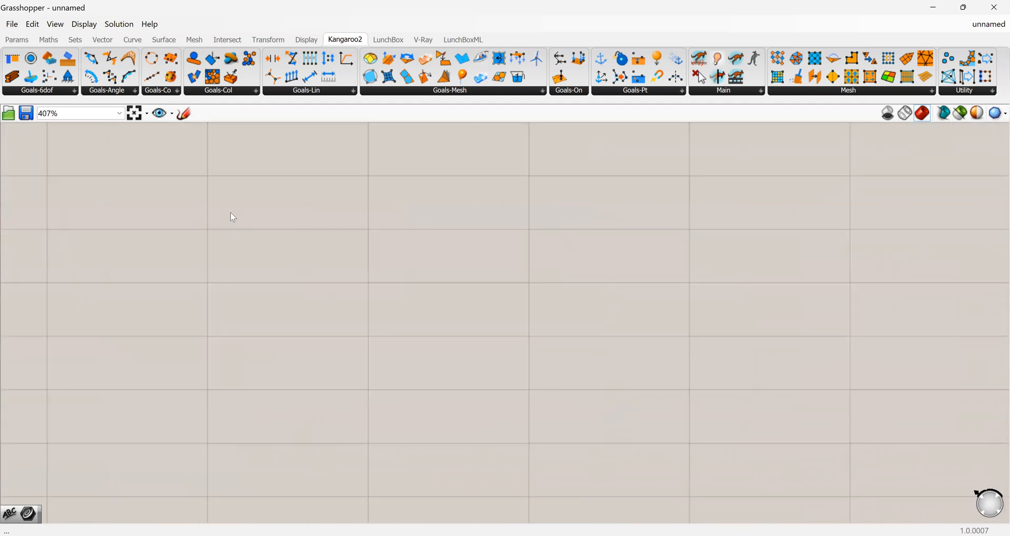
{"action": "double_click", "coordinate": [232, 215]}
{"action": "type", "text": "curv"}
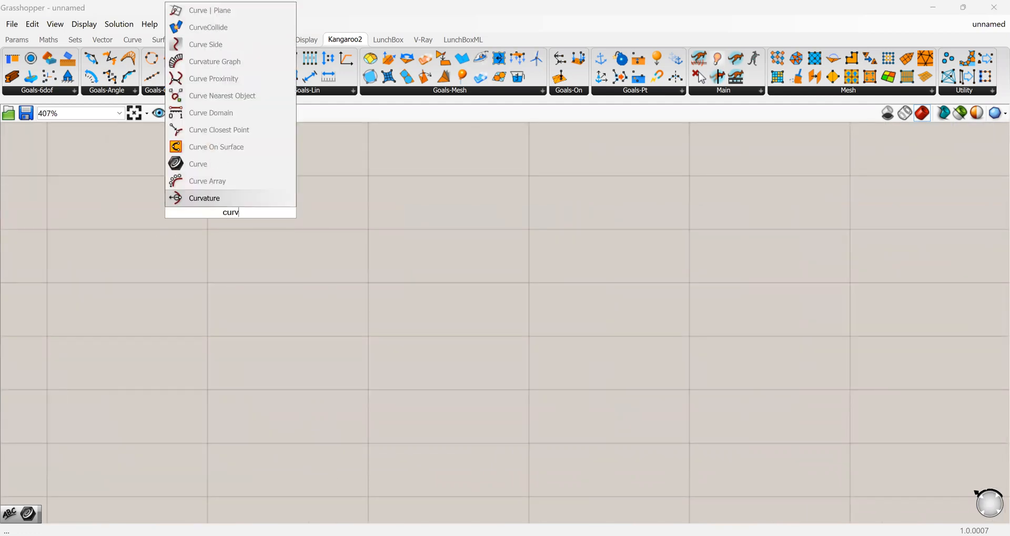
{"action": "type", "text": "e"}
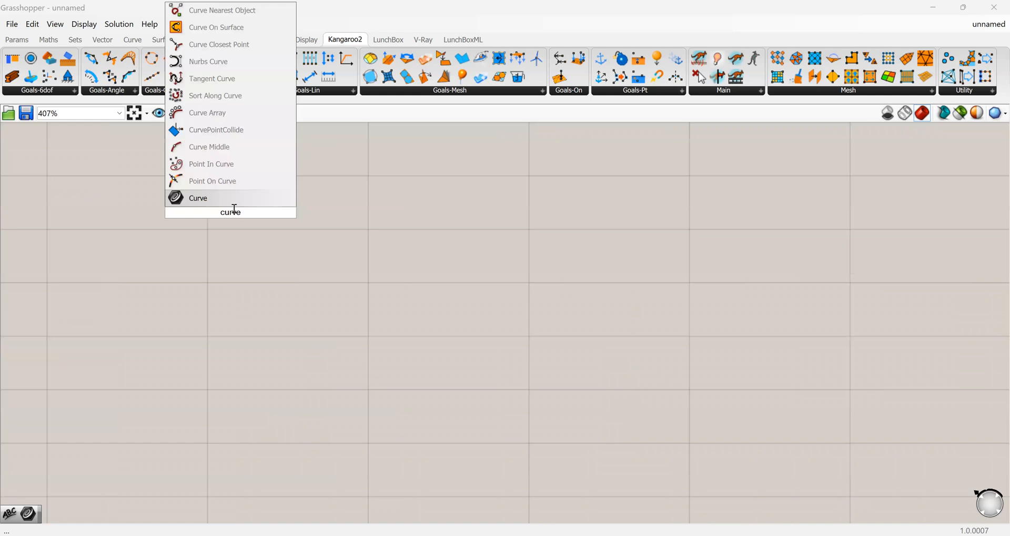
{"action": "key", "text": "Return"}
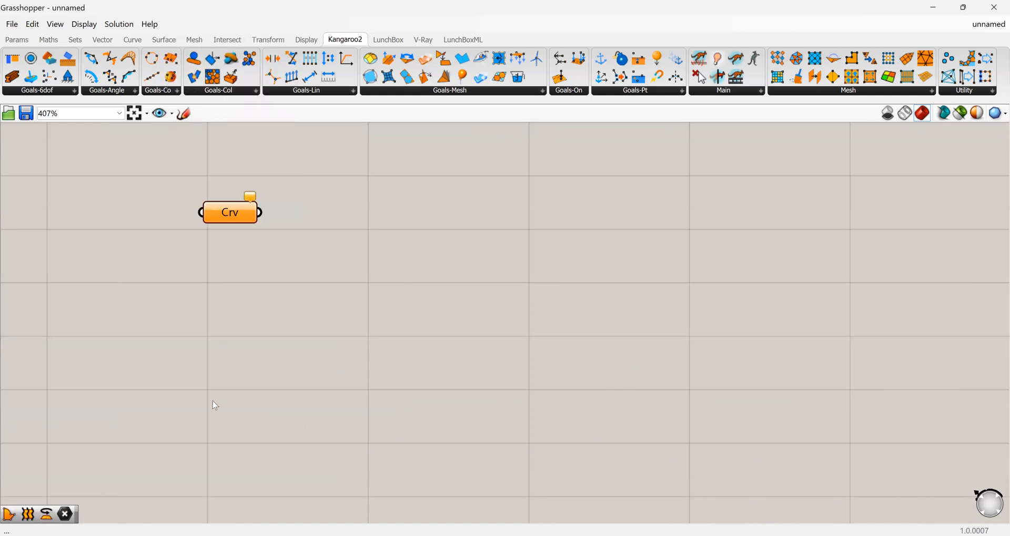
{"action": "double_click", "coordinate": [213, 438]}
{"action": "type", "text": "poinr"}
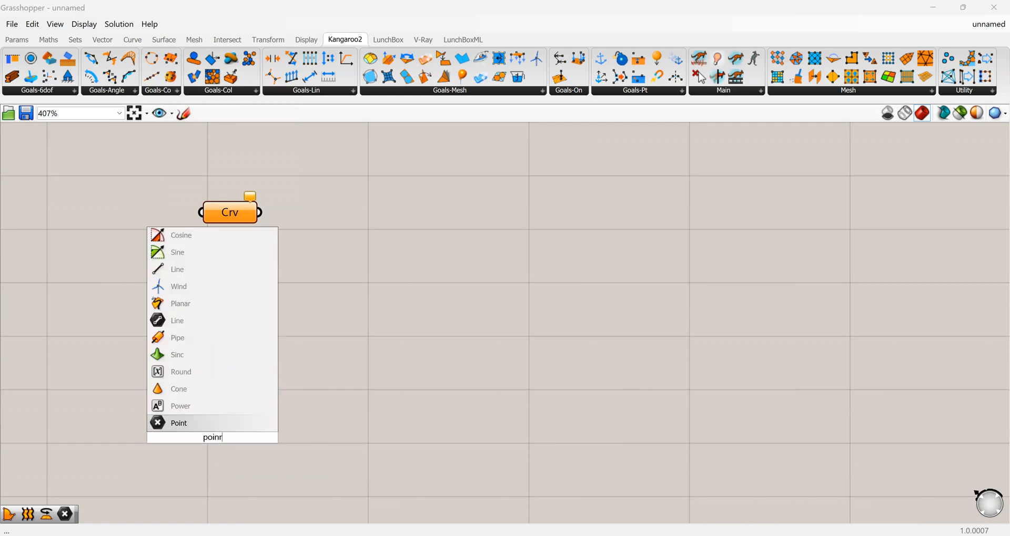
{"action": "left_click", "coordinate": [200, 426]}
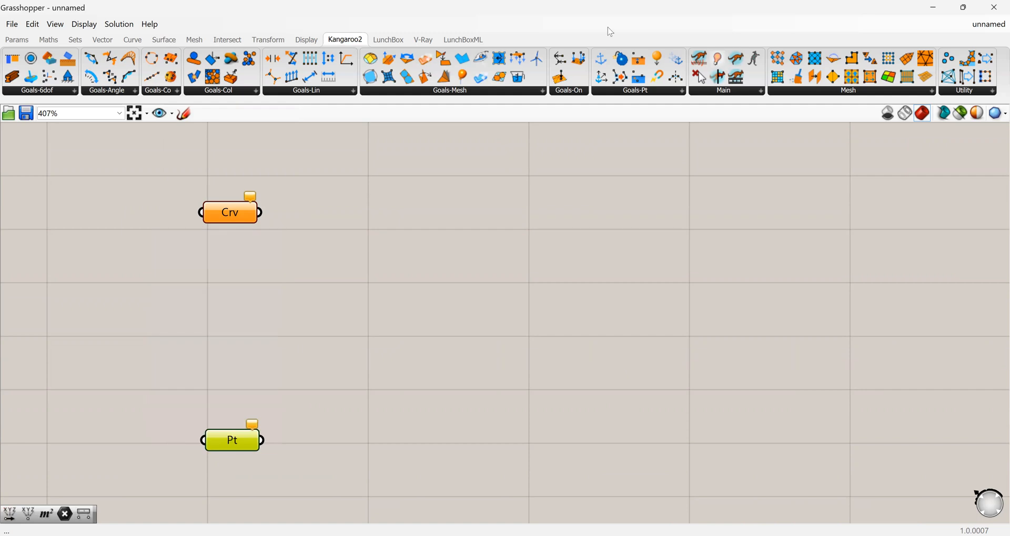
Place the Grasshopper window beside the Rhino viewport and turn off the preview of every component in the finished definition.
{"action": "left_click", "coordinate": [965, 8]}
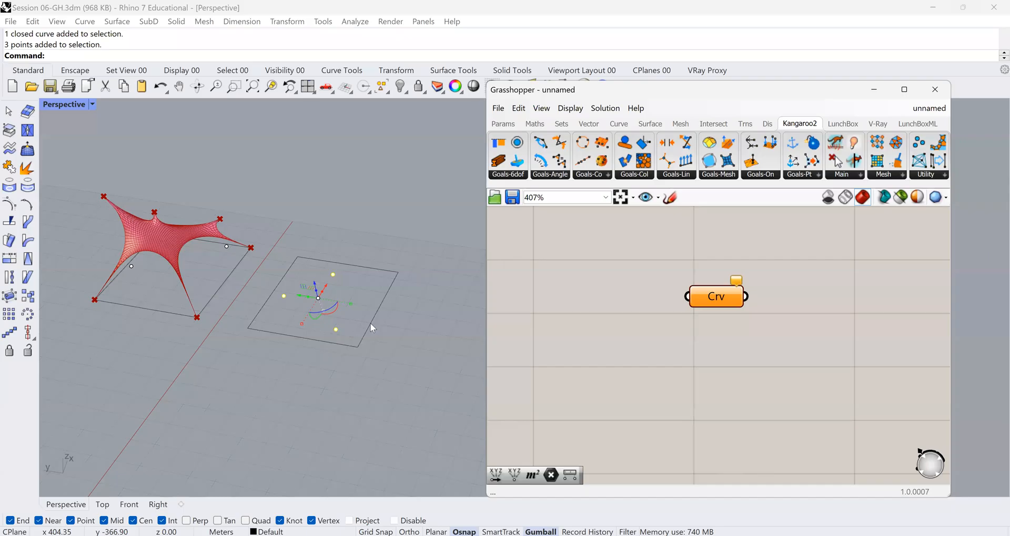
{"action": "left_click", "coordinate": [312, 260]}
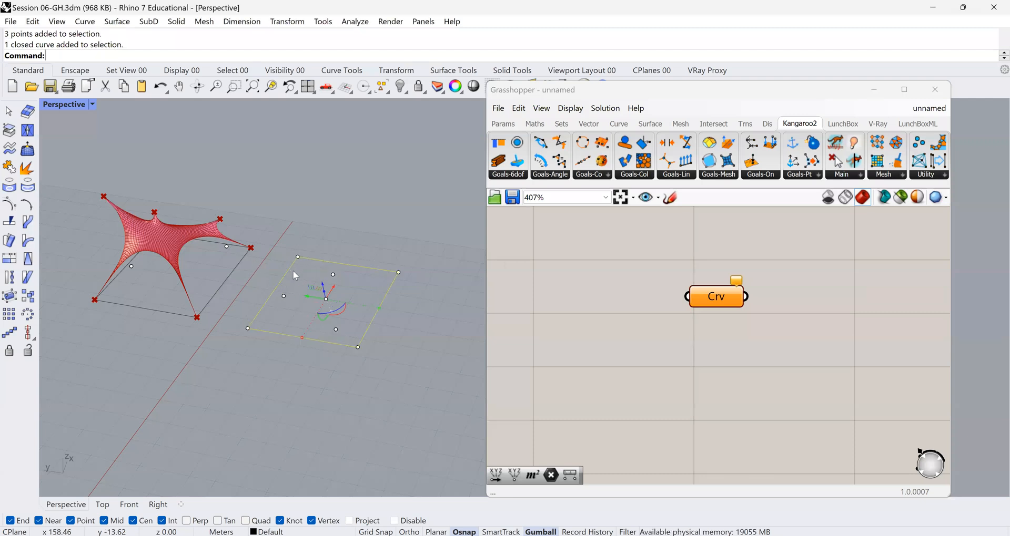
{"action": "scroll", "coordinate": [582, 365], "scroll_direction": "down", "scroll_amount": 6}
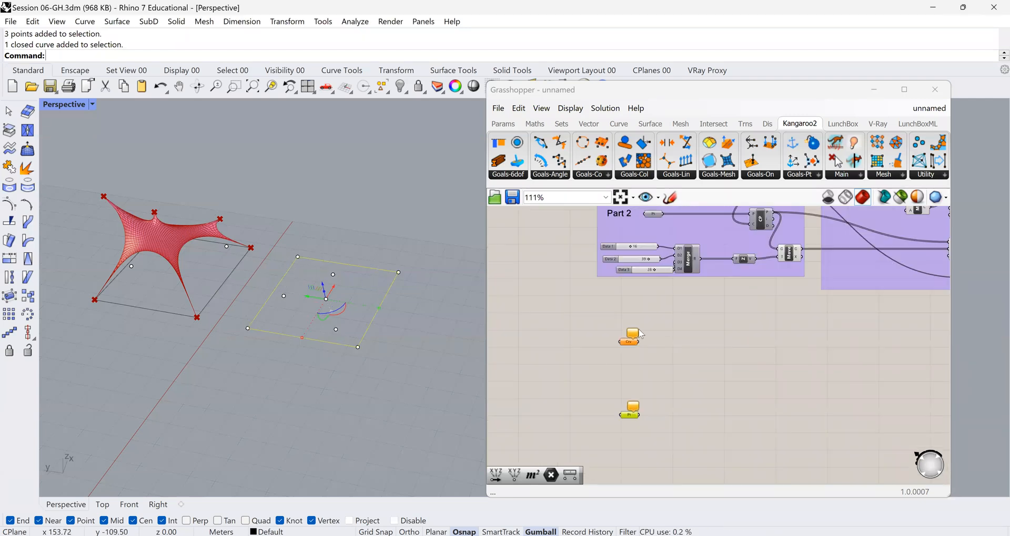
{"action": "scroll", "coordinate": [783, 289], "scroll_direction": "down", "scroll_amount": 3}
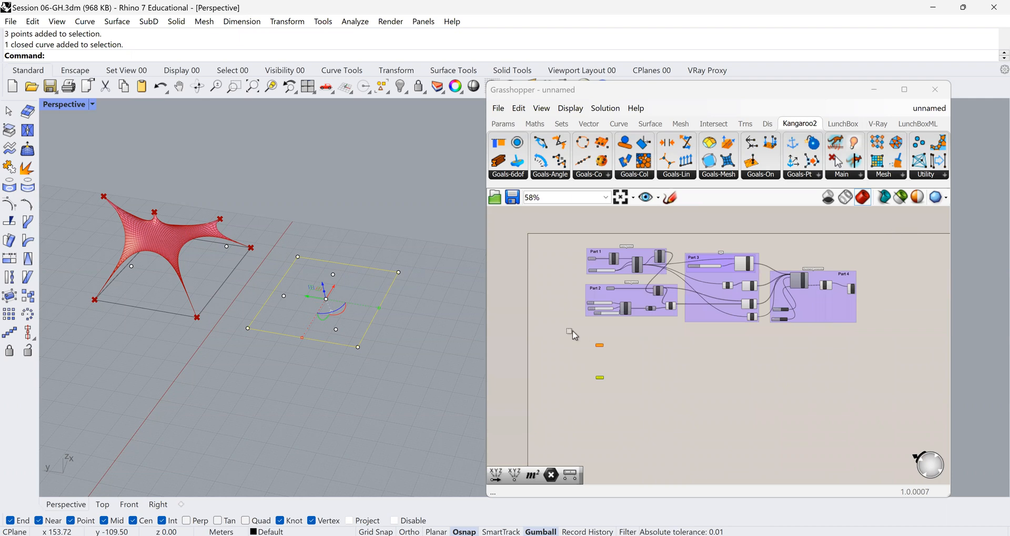
{"action": "key", "text": "ctrl+a"}
{"action": "key", "text": "space"}
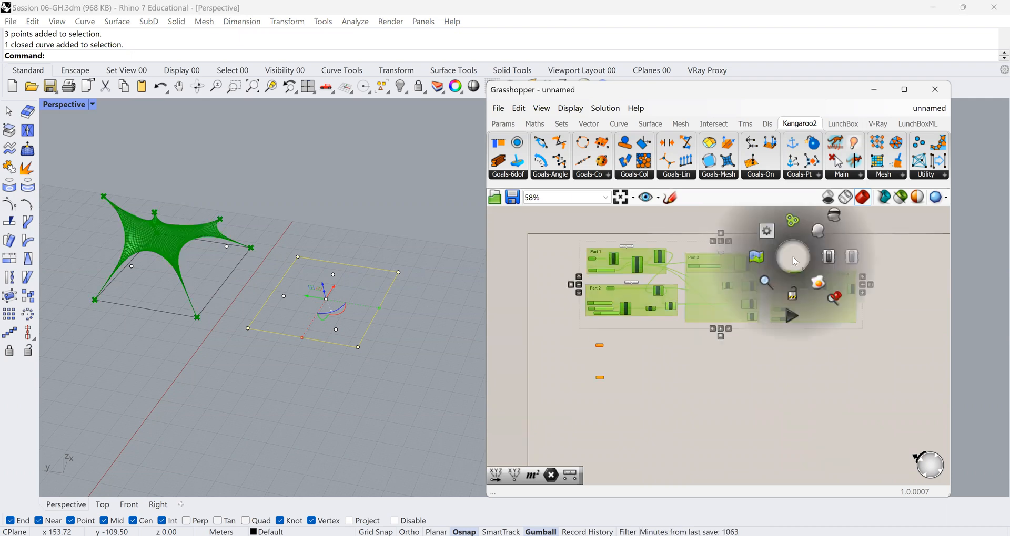
{"action": "left_click", "coordinate": [832, 221]}
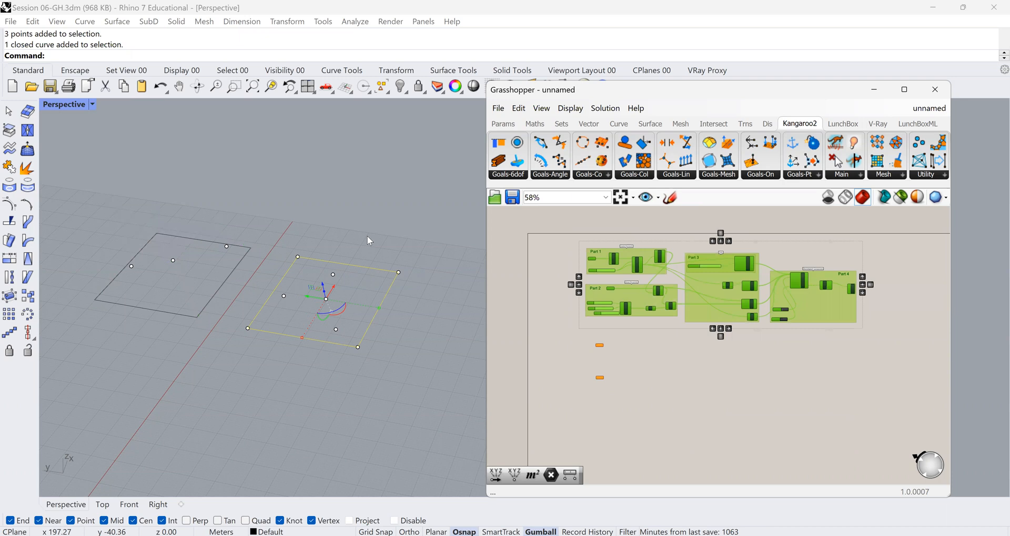
Hide the first rectangle with its three points in Rhino and explode the remaining rectangle into its separate edges.
{"action": "left_click_drag", "start_coordinate": [96, 326], "coordinate": [96, 326]}
{"action": "left_click", "coordinate": [403, 87]}
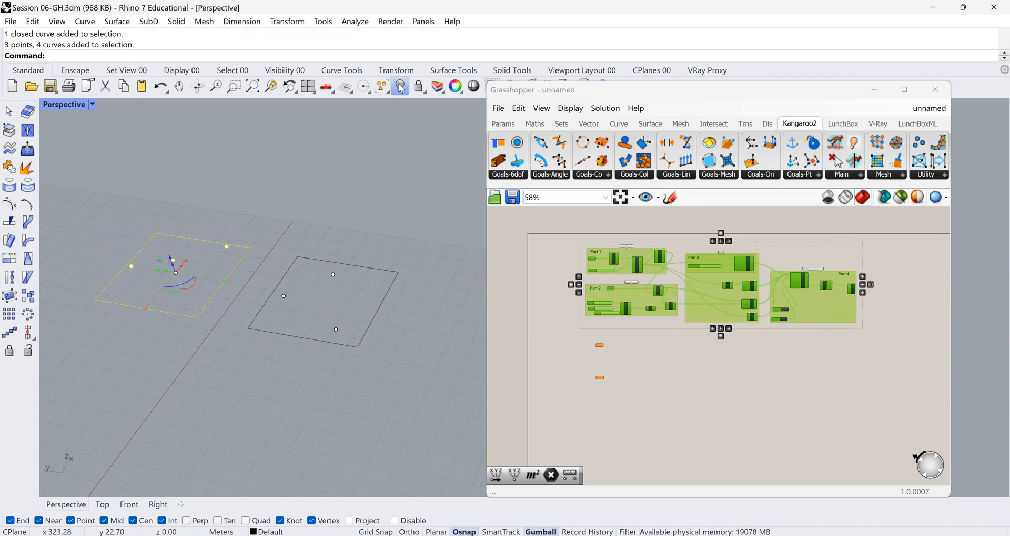
{"action": "left_click_drag", "start_coordinate": [436, 222], "coordinate": [225, 378]}
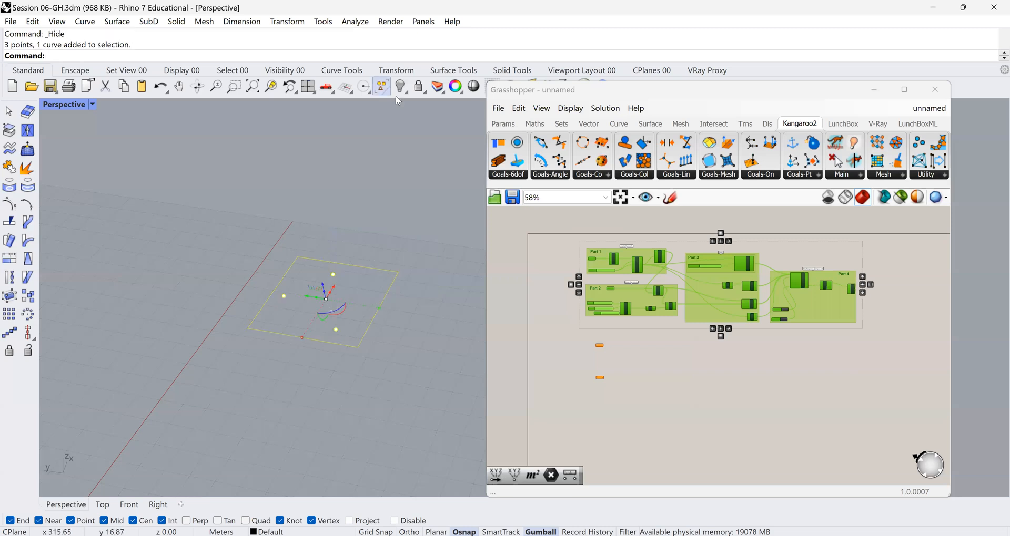
{"action": "scroll", "coordinate": [137, 235], "scroll_direction": "down", "scroll_amount": 5}
{"action": "left_click", "coordinate": [359, 198]}
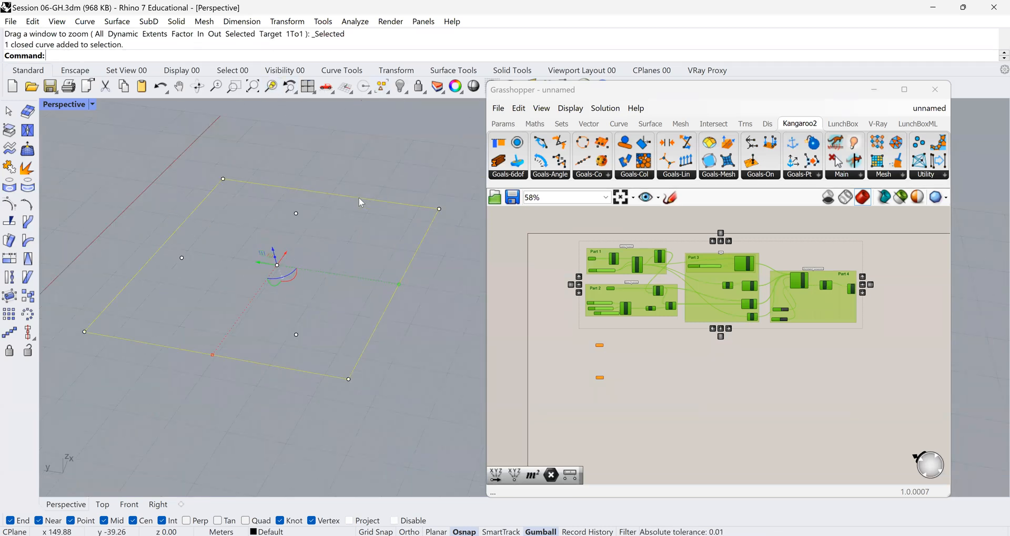
{"action": "left_click", "coordinate": [27, 168]}
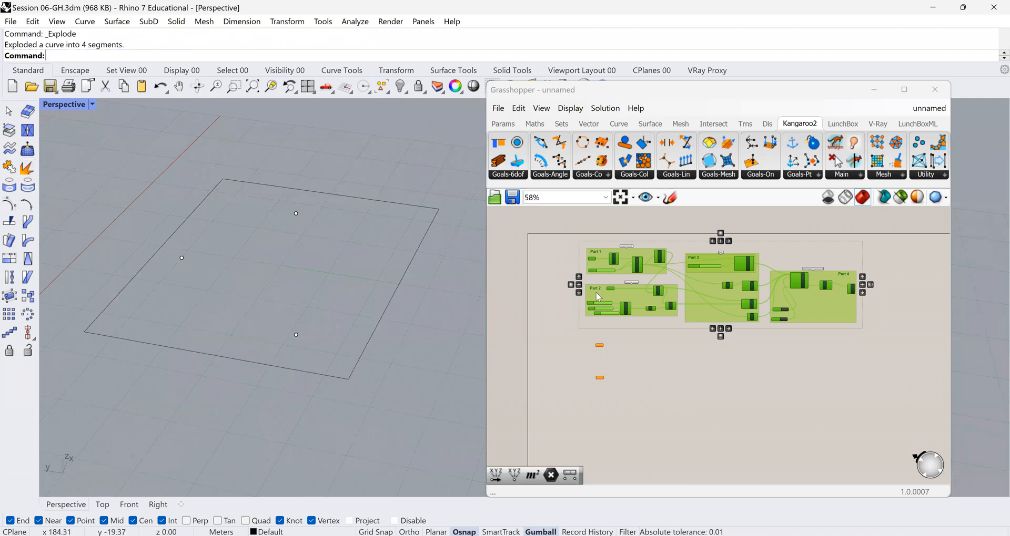
Reference the four edges of the exploded rectangle as multiple curves in the new Curve parameter.
{"action": "scroll", "coordinate": [607, 400], "scroll_direction": "up", "scroll_amount": 6}
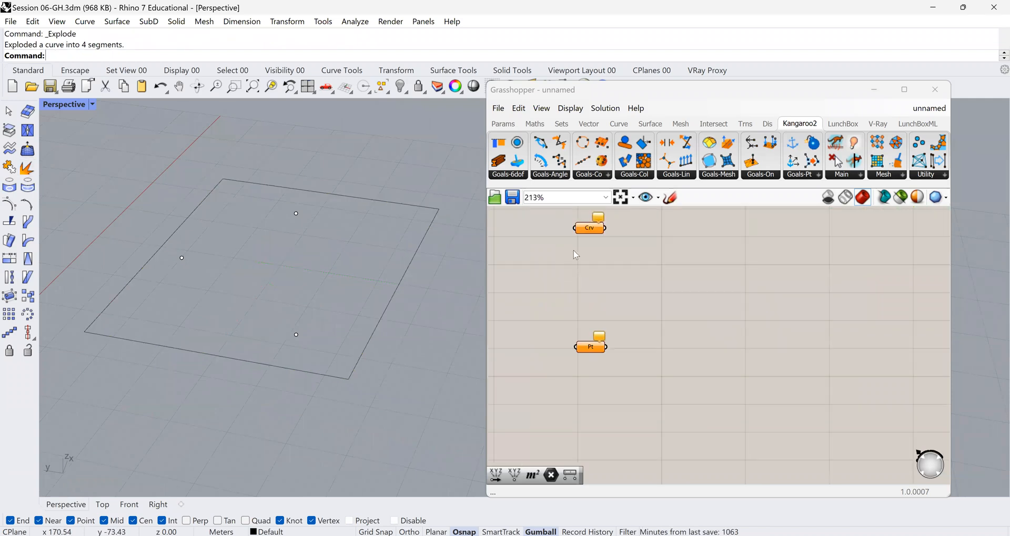
{"action": "right_click", "coordinate": [593, 227]}
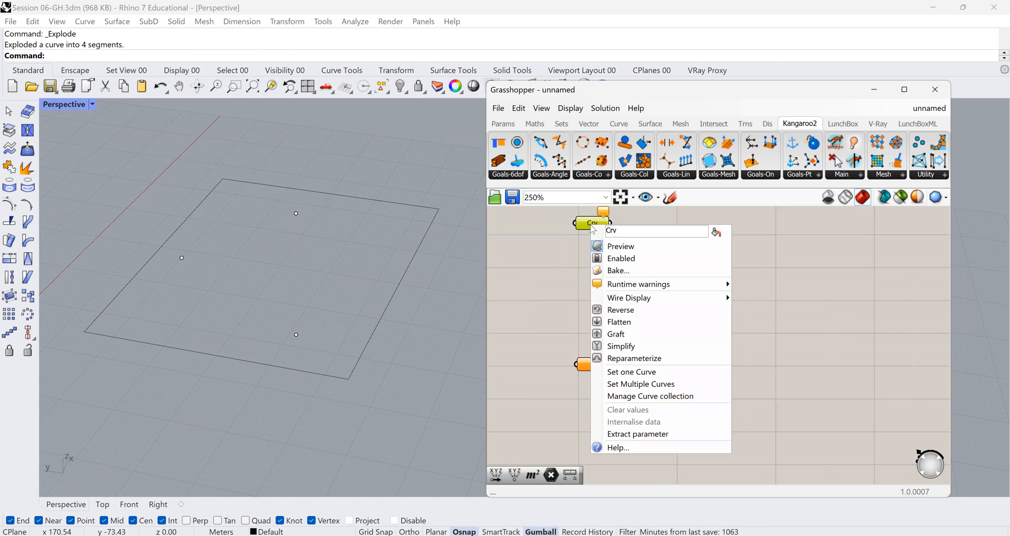
{"action": "left_click", "coordinate": [646, 384]}
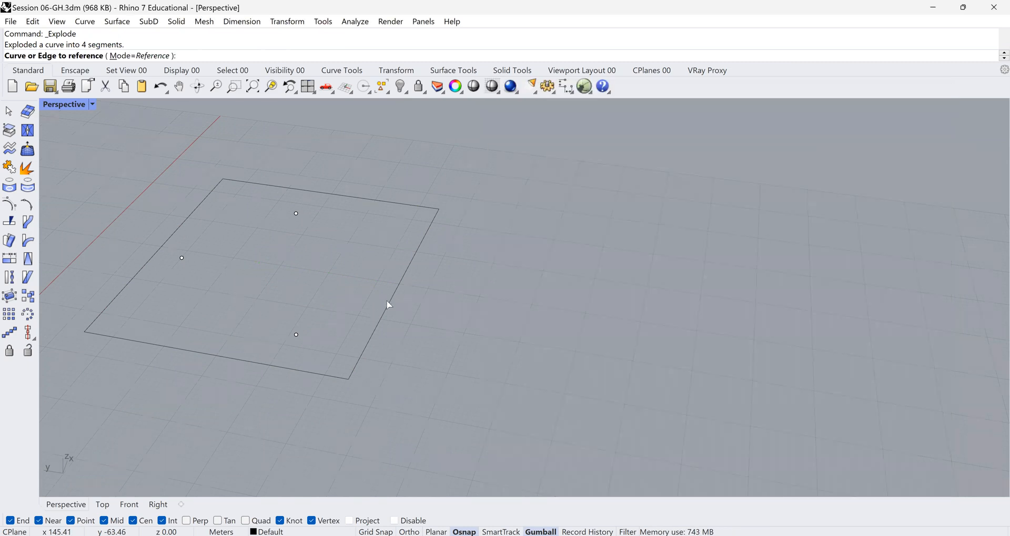
{"action": "left_click", "coordinate": [386, 304]}
{"action": "left_click", "coordinate": [365, 200]}
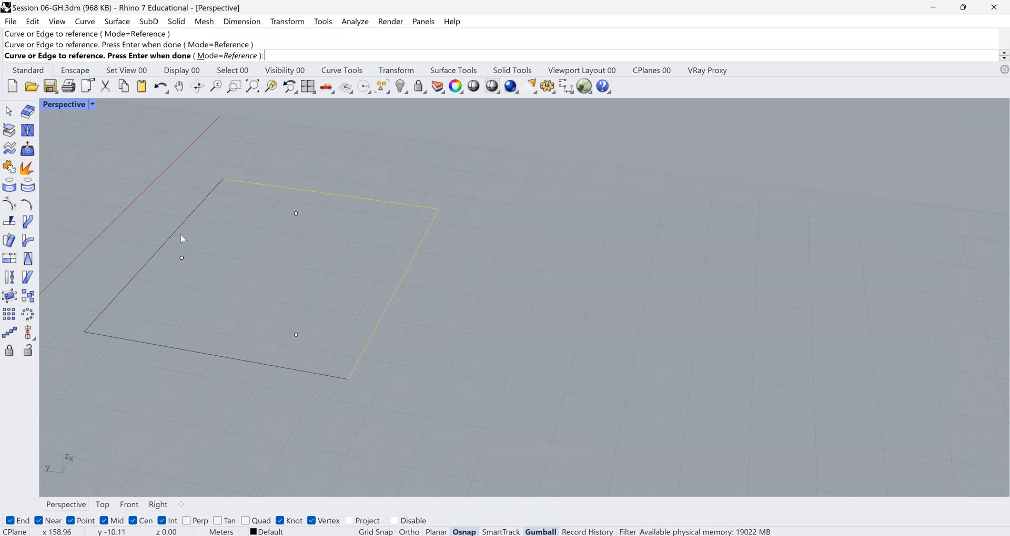
{"action": "left_click", "coordinate": [179, 231]}
{"action": "left_click", "coordinate": [170, 342]}
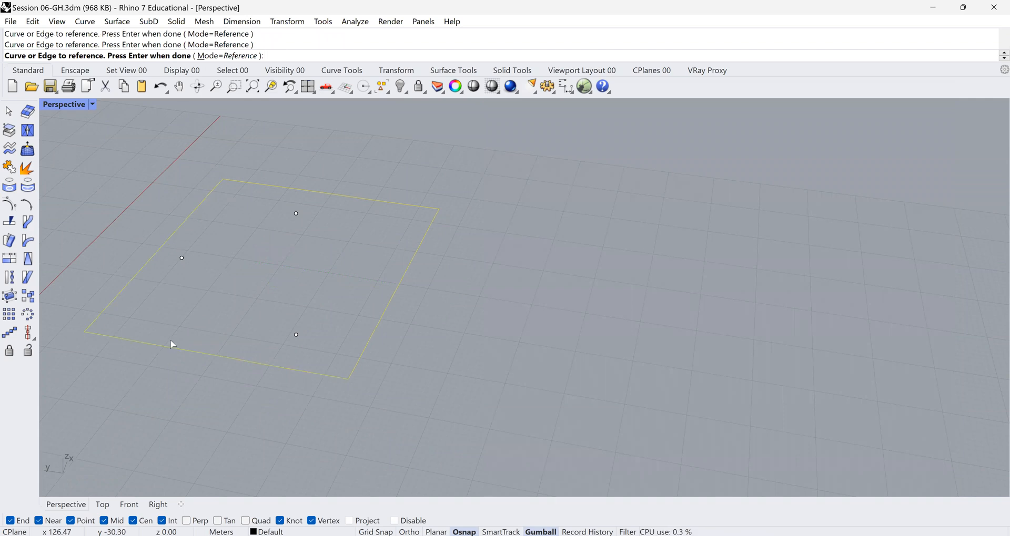
{"action": "key", "text": "Return"}
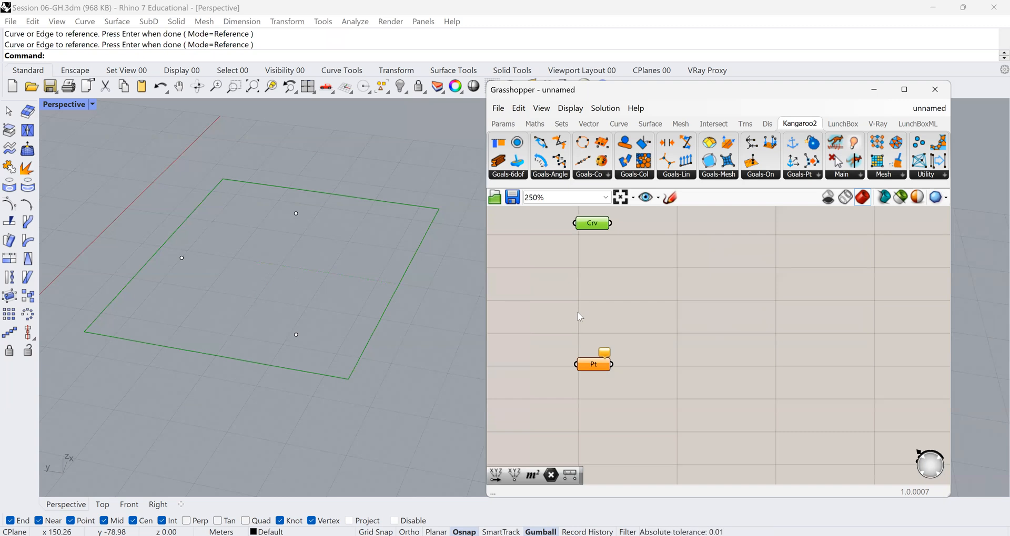
{"action": "left_click", "coordinate": [627, 288]}
{"action": "double_click", "coordinate": [628, 289]}
{"action": "type", "text": "boundr"}
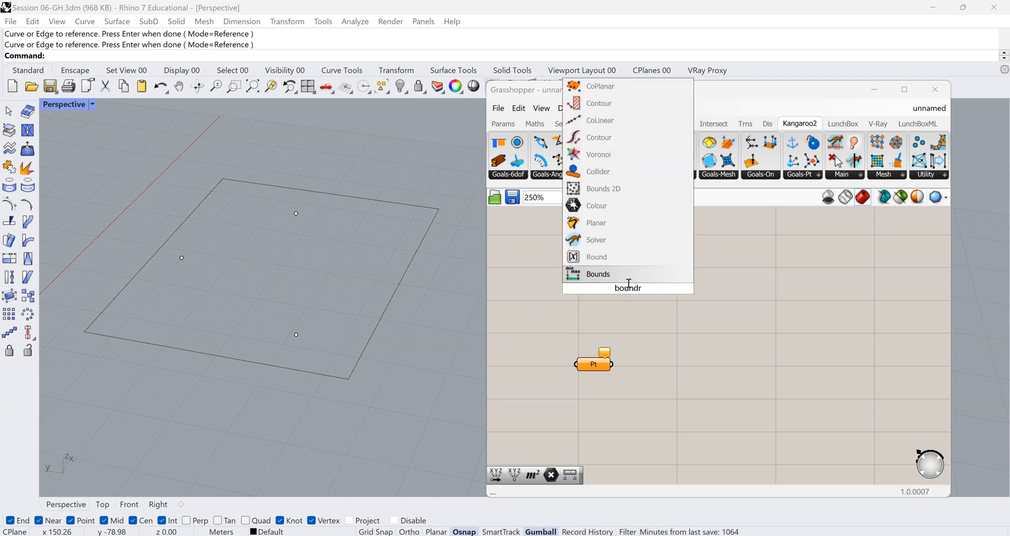
{"action": "key", "text": "BackSpace"}
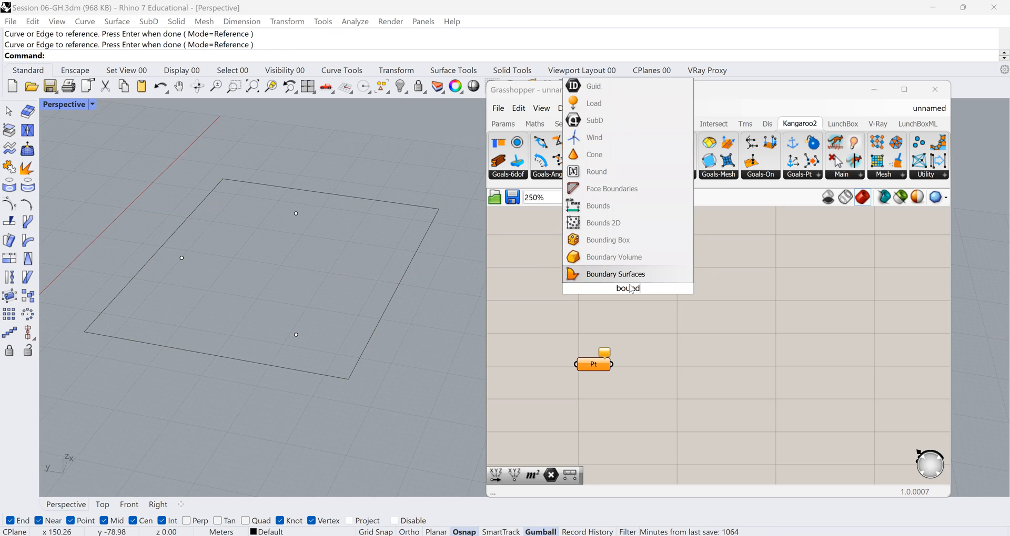
{"action": "key", "text": "Return"}
{"action": "left_click", "coordinate": [632, 289]}
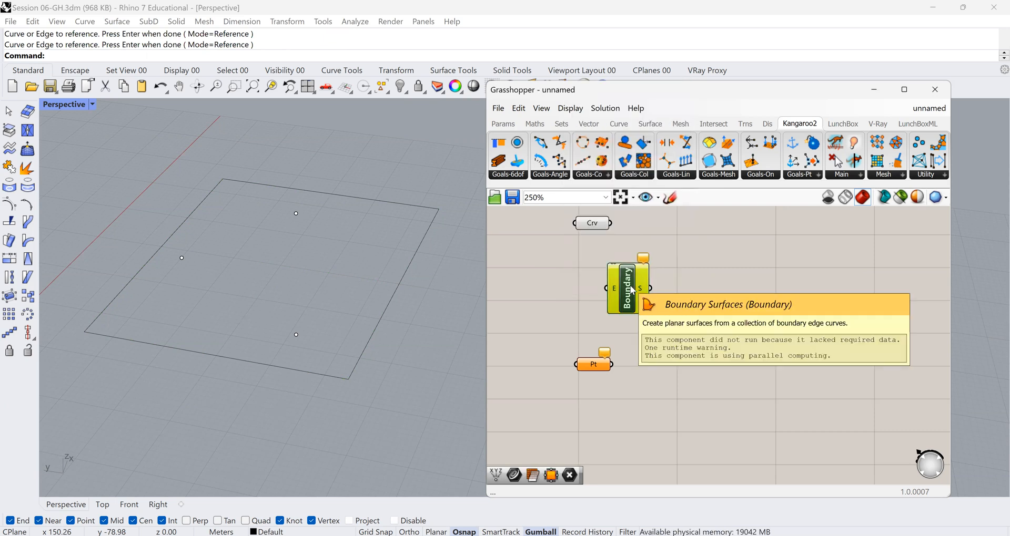
{"action": "key", "text": "Delete"}
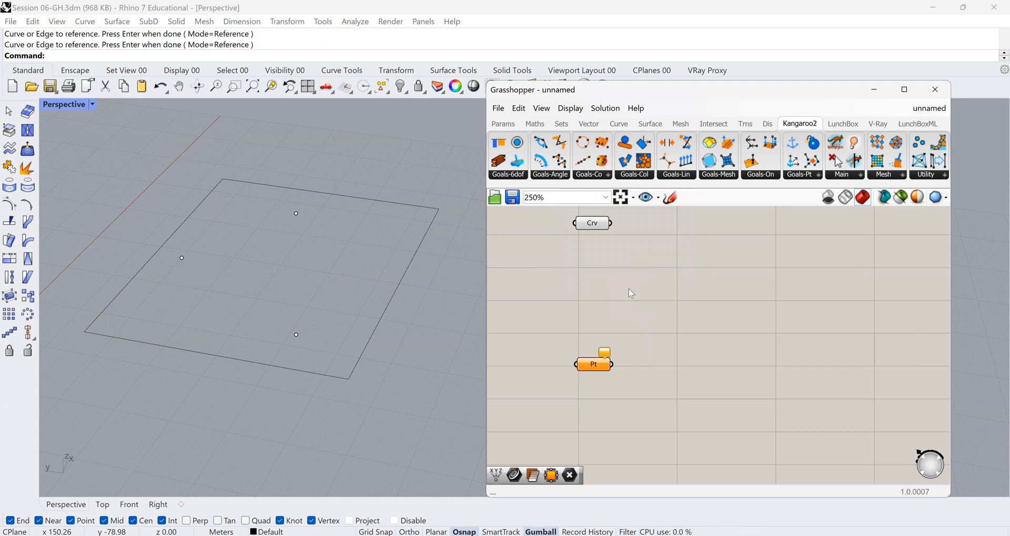
Add a Boundary Surfaces component and connect the Curve parameter to its edges input.
{"action": "double_click", "coordinate": [625, 291]}
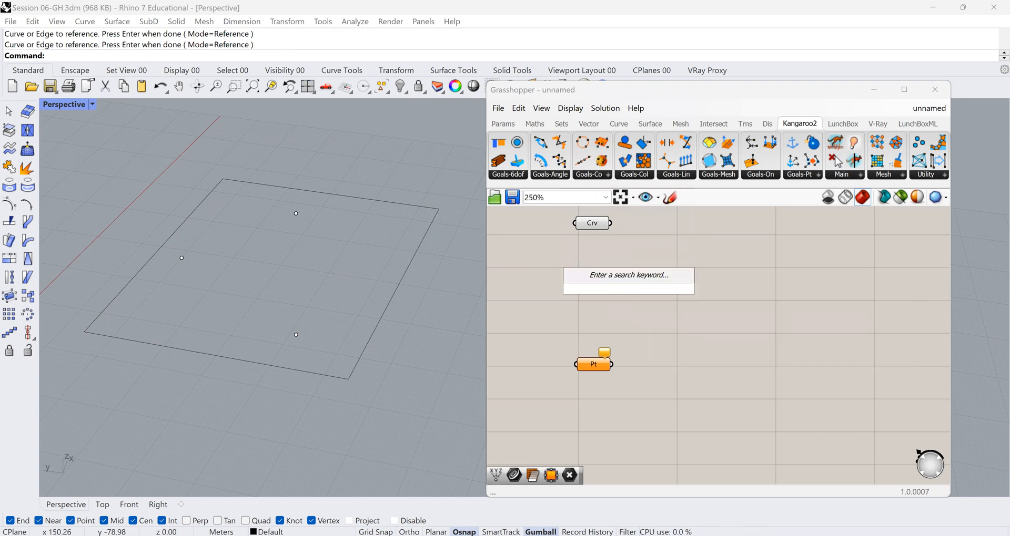
{"action": "type", "text": "boundr"}
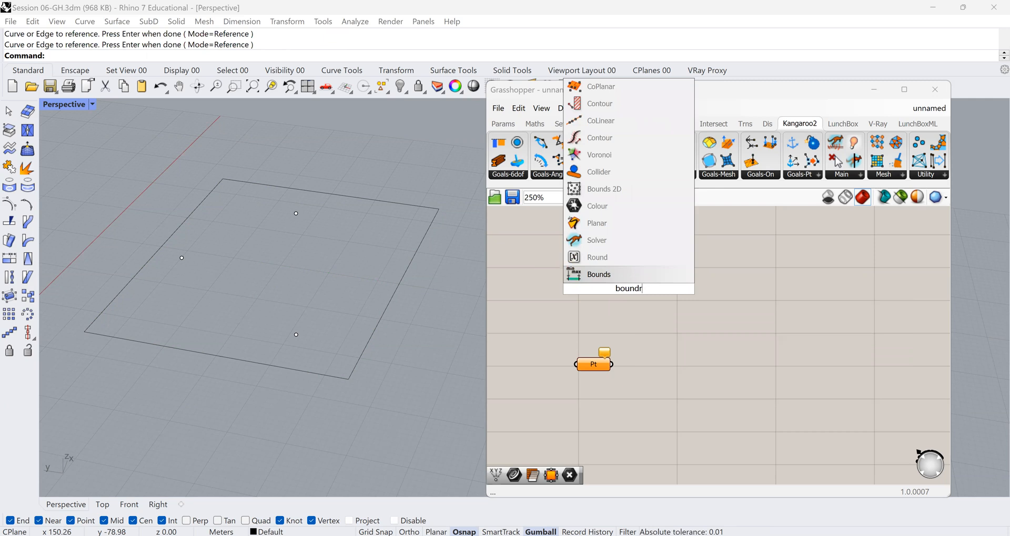
{"action": "key", "text": "BackSpace"}
{"action": "key", "text": "BackSpace"}
{"action": "key", "text": "BackSpace"}
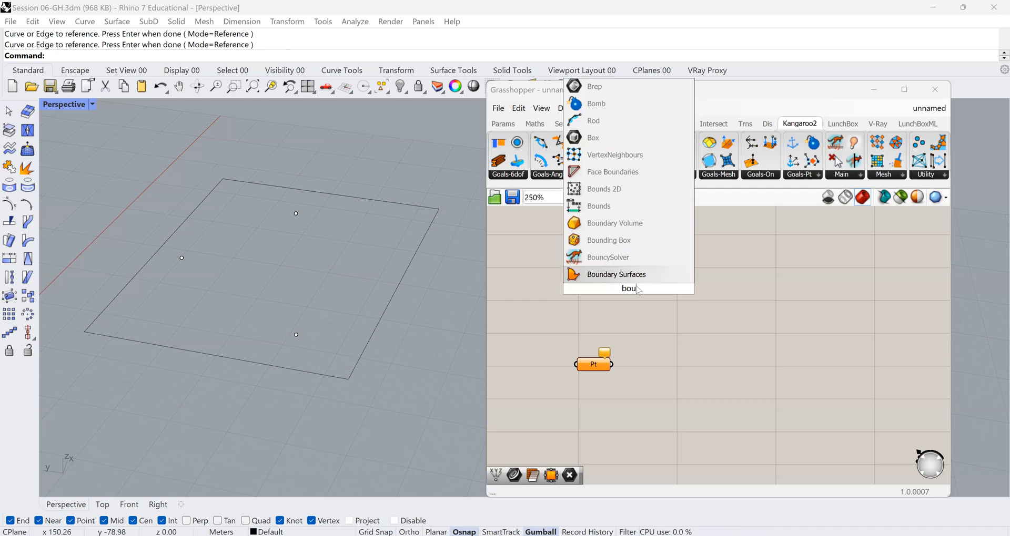
{"action": "key", "text": "Return"}
{"action": "left_click_drag", "start_coordinate": [668, 270], "coordinate": [610, 223]}
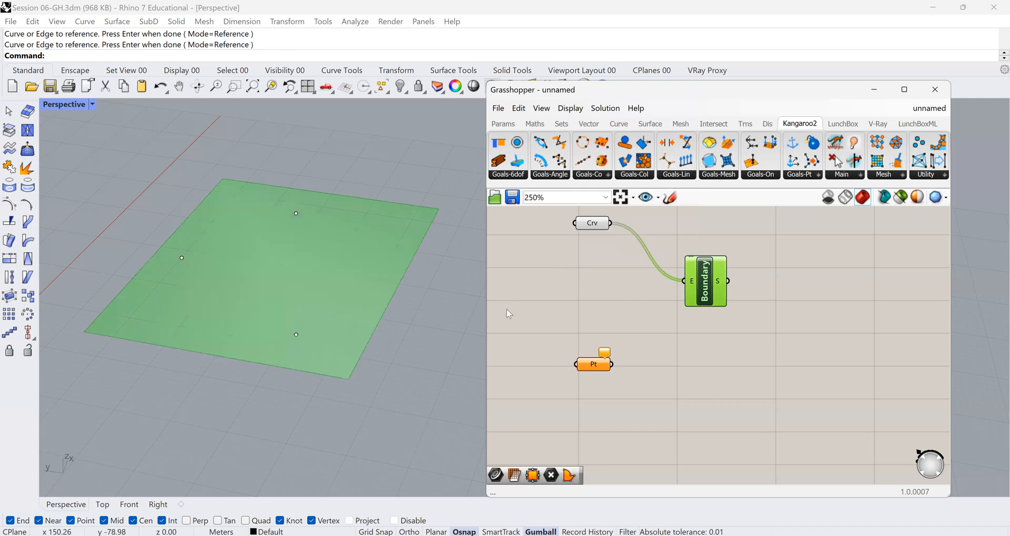
{"action": "left_click", "coordinate": [607, 312]}
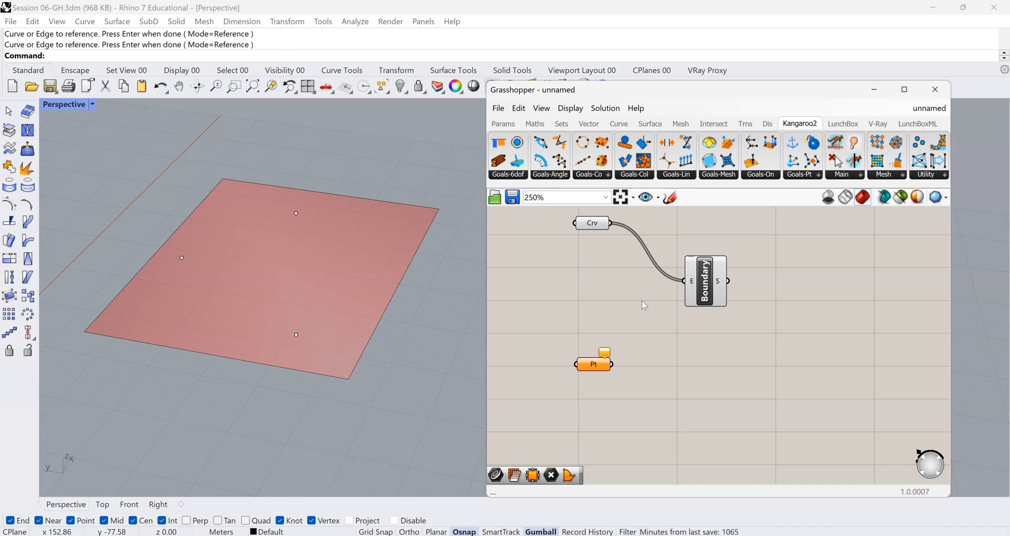
Add a Mesh Surface component and feed it the surface output of Boundary Surfaces.
{"action": "double_click", "coordinate": [739, 340]}
{"action": "type", "text": "mesh"}
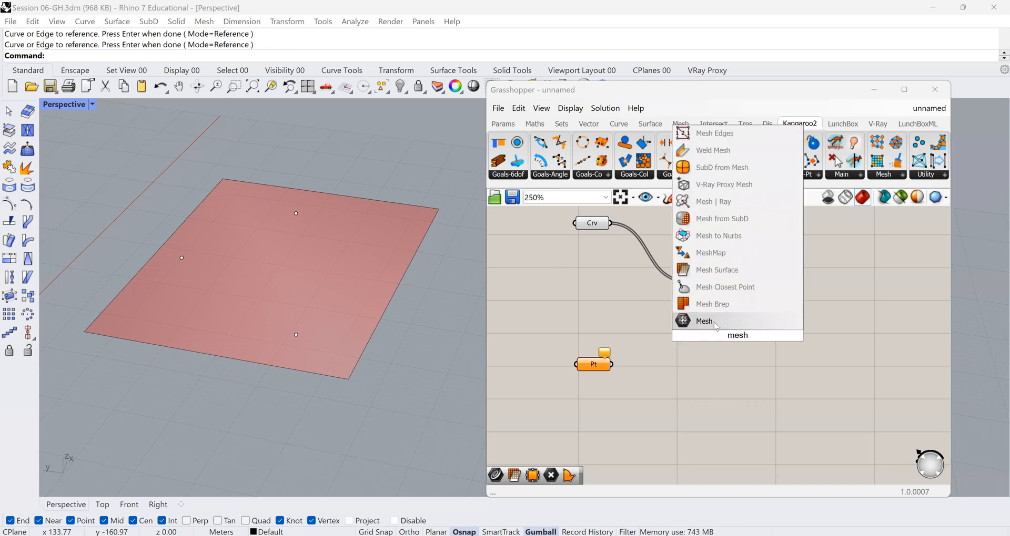
{"action": "left_click", "coordinate": [746, 270]}
{"action": "left_click_drag", "start_coordinate": [745, 323], "coordinate": [729, 282]}
Turn off the preview of the Boundary Surfaces component.
{"action": "left_click", "coordinate": [705, 278]}
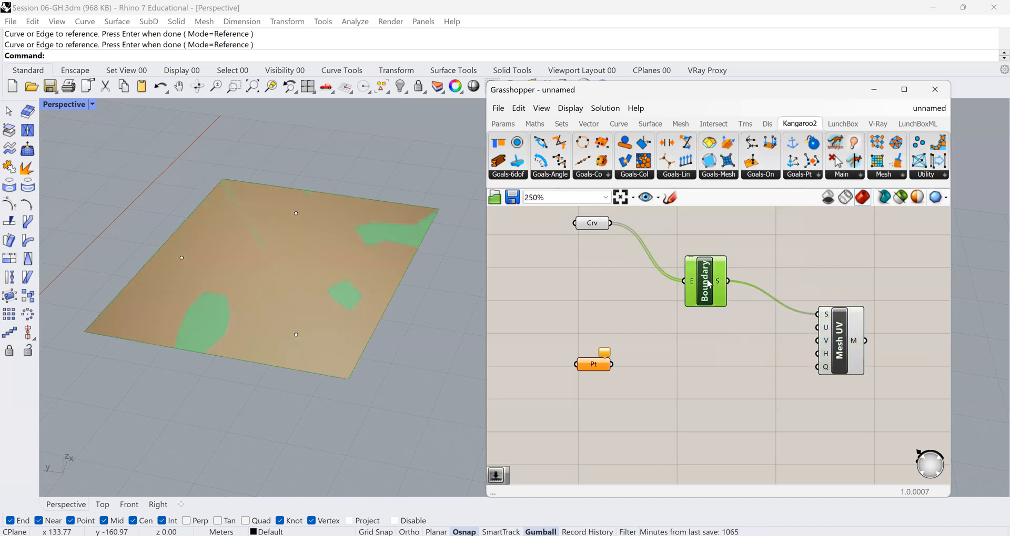
{"action": "middle_click", "coordinate": [705, 280]}
{"action": "left_click", "coordinate": [748, 239]}
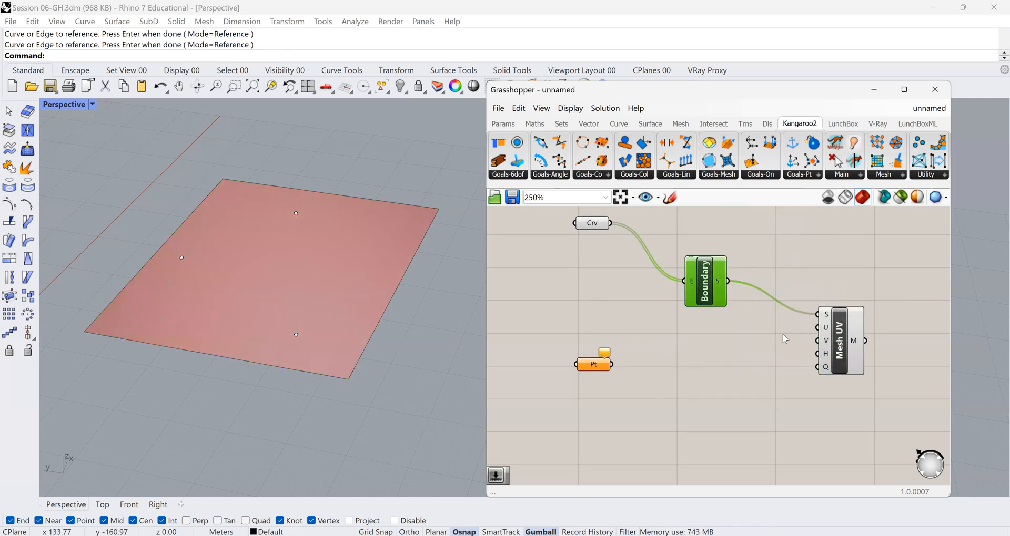
Add a number slider set to 40 and connect it to both the U and V count inputs of Mesh Surface.
{"action": "left_click", "coordinate": [840, 333]}
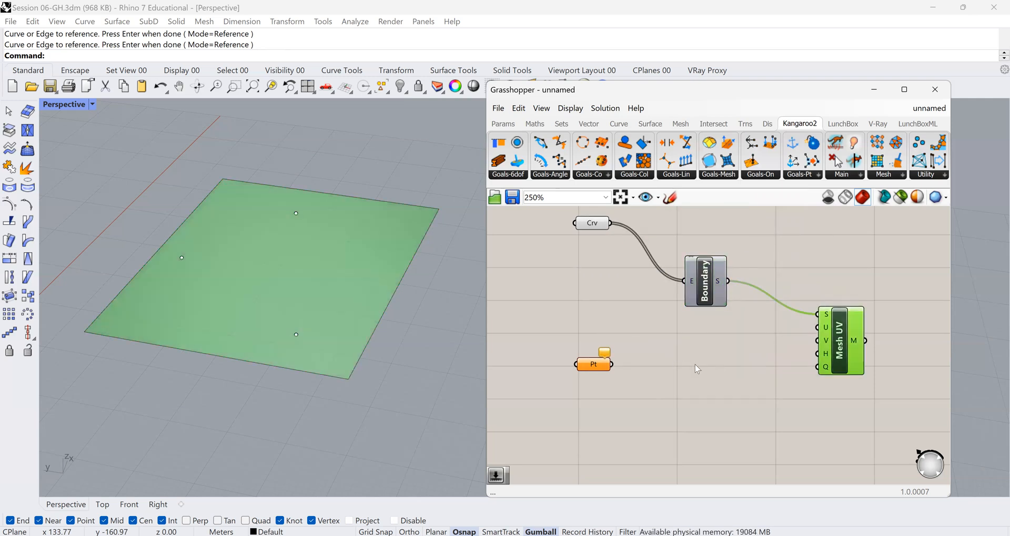
{"action": "left_click", "coordinate": [695, 365]}
{"action": "double_click", "coordinate": [695, 365]}
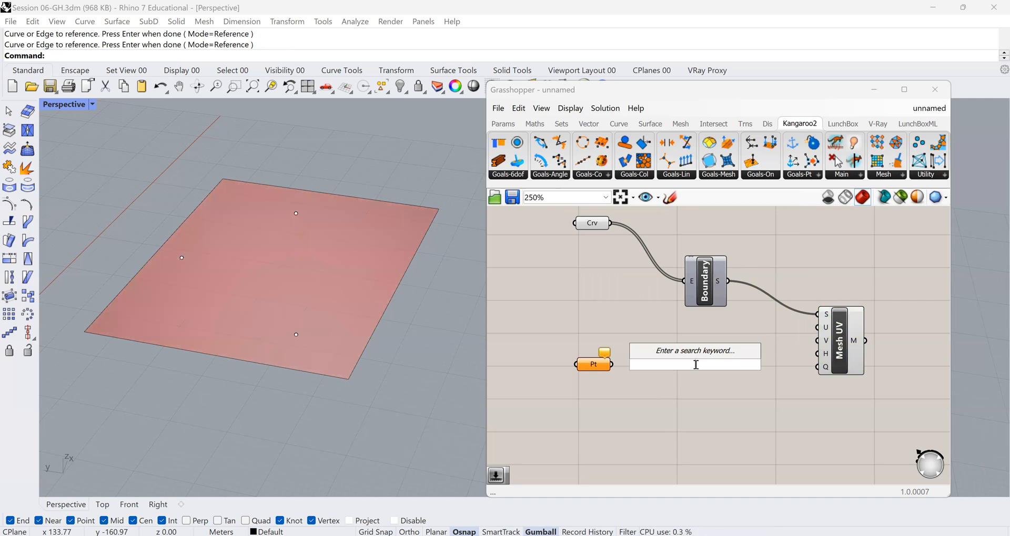
{"action": "type", "text": "40"}
{"action": "key", "text": "Return"}
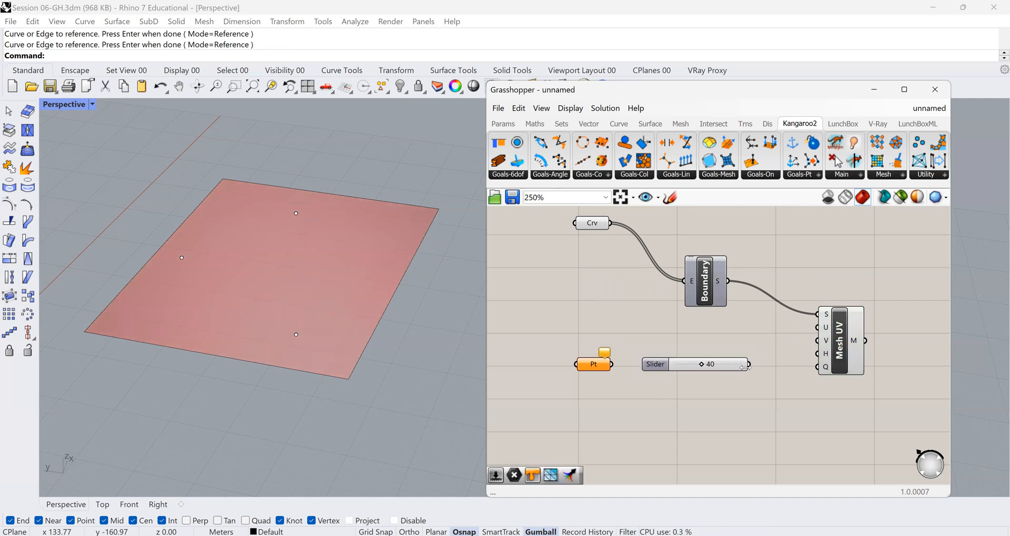
{"action": "left_click_drag", "start_coordinate": [749, 364], "coordinate": [816, 327]}
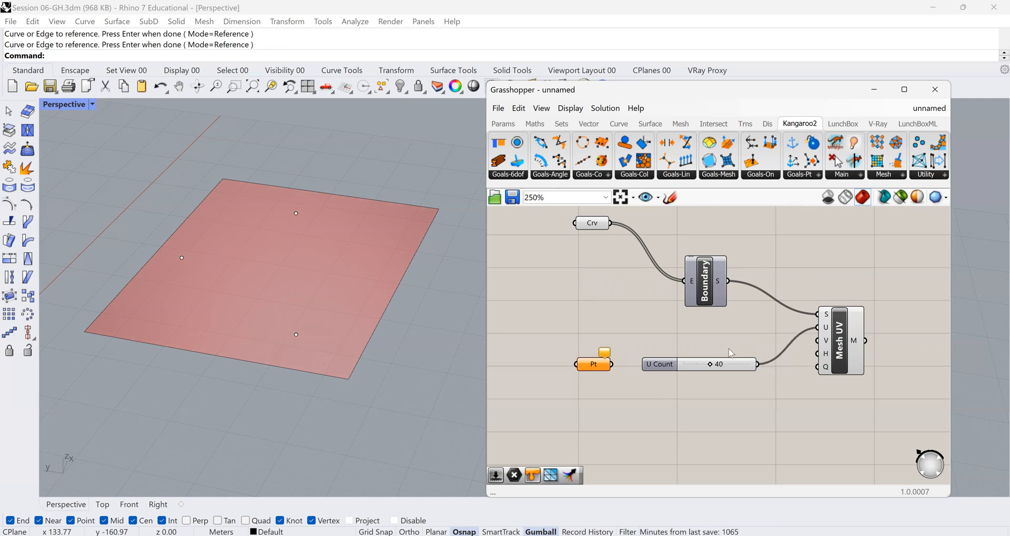
{"action": "left_click_drag", "start_coordinate": [757, 364], "coordinate": [817, 341]}
Rearrange the canvas by shifting the count slider beneath Boundary Surfaces and moving the Point parameter farther down.
{"action": "left_click_drag", "start_coordinate": [659, 372], "coordinate": [654, 344]}
{"action": "left_click_drag", "start_coordinate": [593, 366], "coordinate": [600, 450]}
{"action": "scroll", "coordinate": [604, 310], "scroll_direction": "down", "scroll_amount": 3}
{"action": "scroll", "coordinate": [610, 400], "scroll_direction": "up", "scroll_amount": 3}
{"action": "left_click_drag", "start_coordinate": [603, 375], "coordinate": [603, 408]}
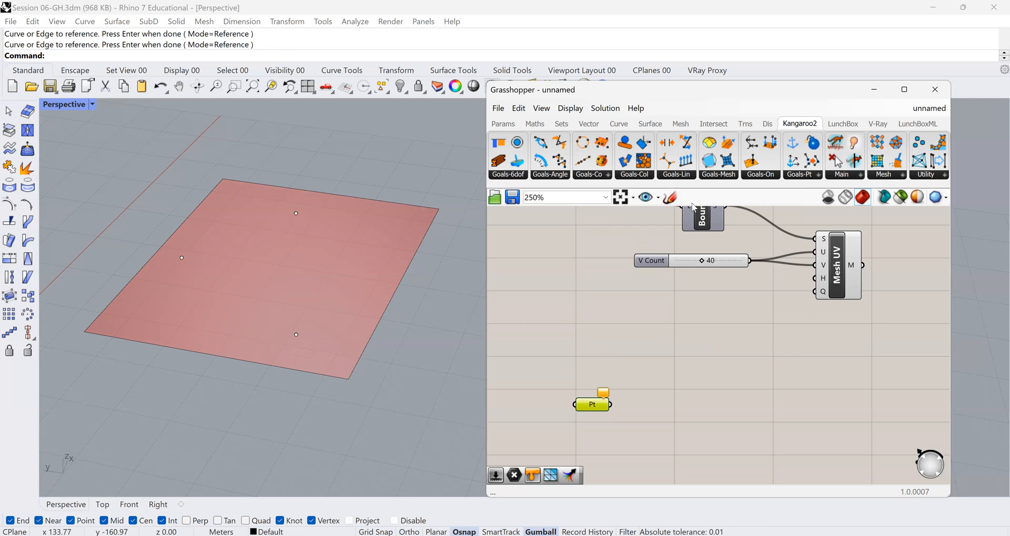
{"action": "left_click_drag", "start_coordinate": [660, 265], "coordinate": [626, 265]}
{"action": "scroll", "coordinate": [604, 311], "scroll_direction": "down", "scroll_amount": 2}
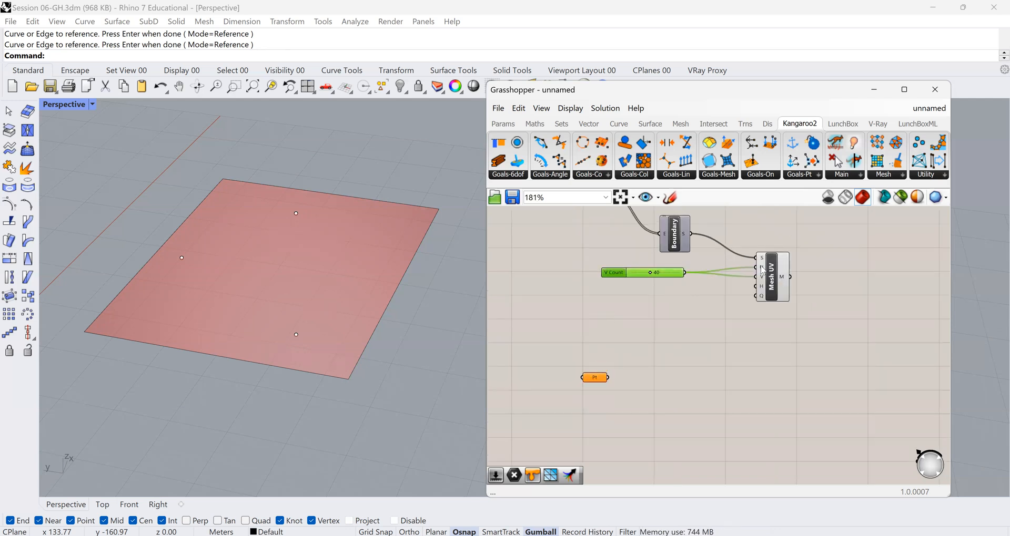
{"action": "left_click", "coordinate": [728, 340]}
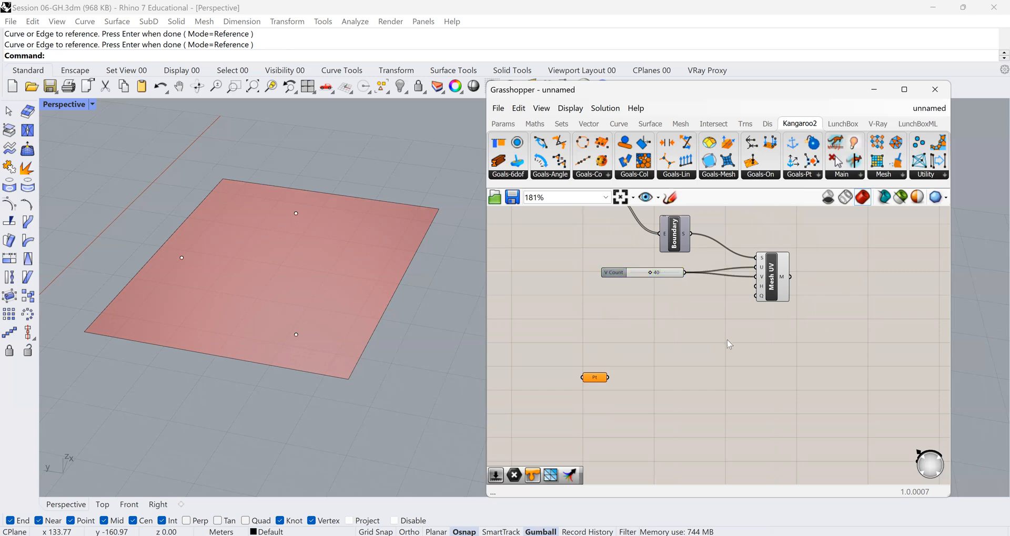
{"action": "double_click", "coordinate": [728, 340]}
{"action": "type", "text": "area"}
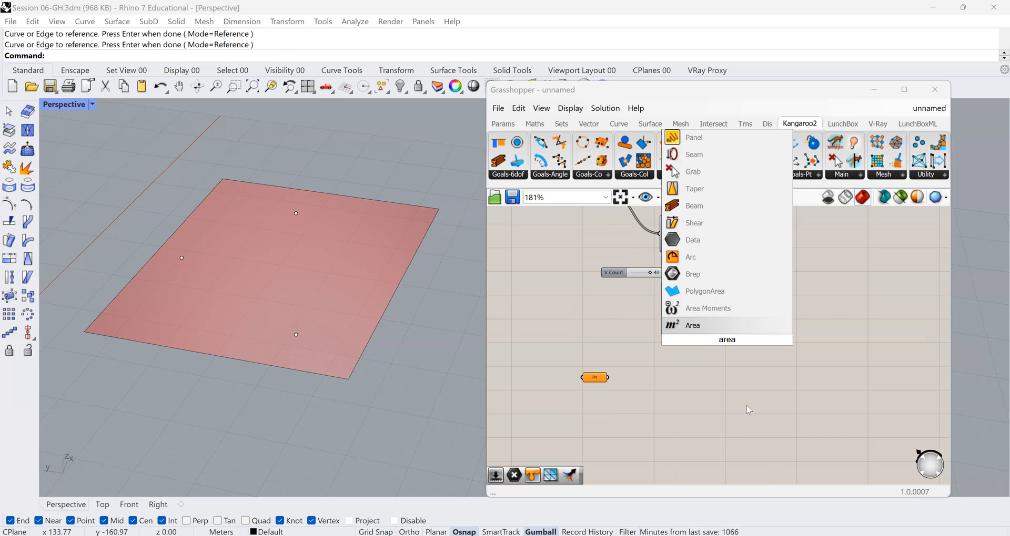
{"action": "left_click", "coordinate": [754, 363]}
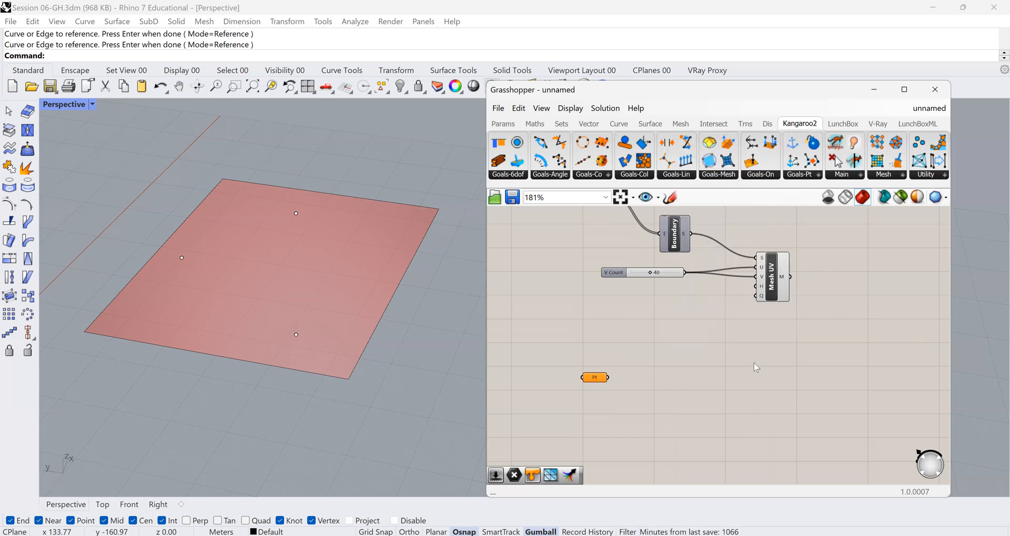
{"action": "double_click", "coordinate": [754, 363]}
{"action": "type", "text": "d"}
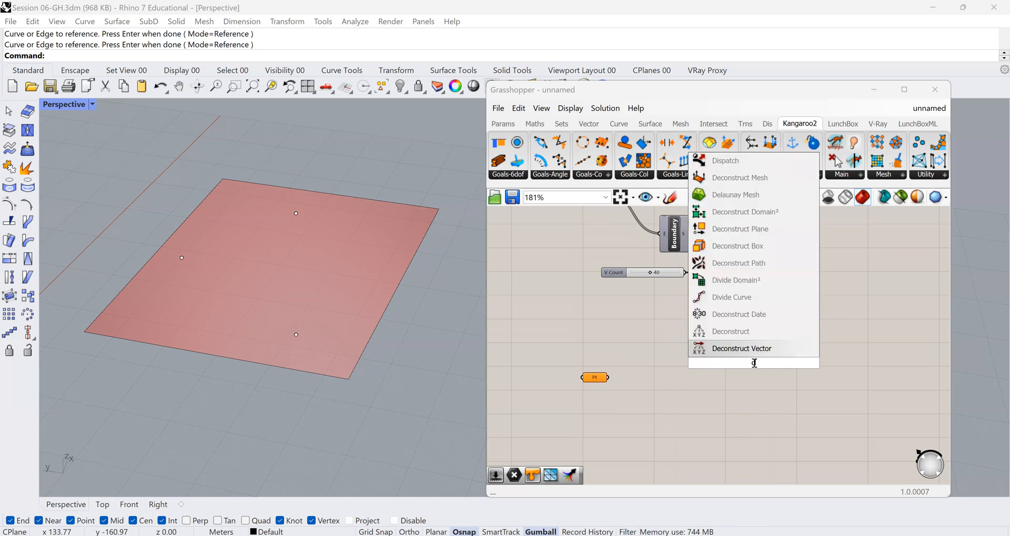
{"action": "type", "text": "e"}
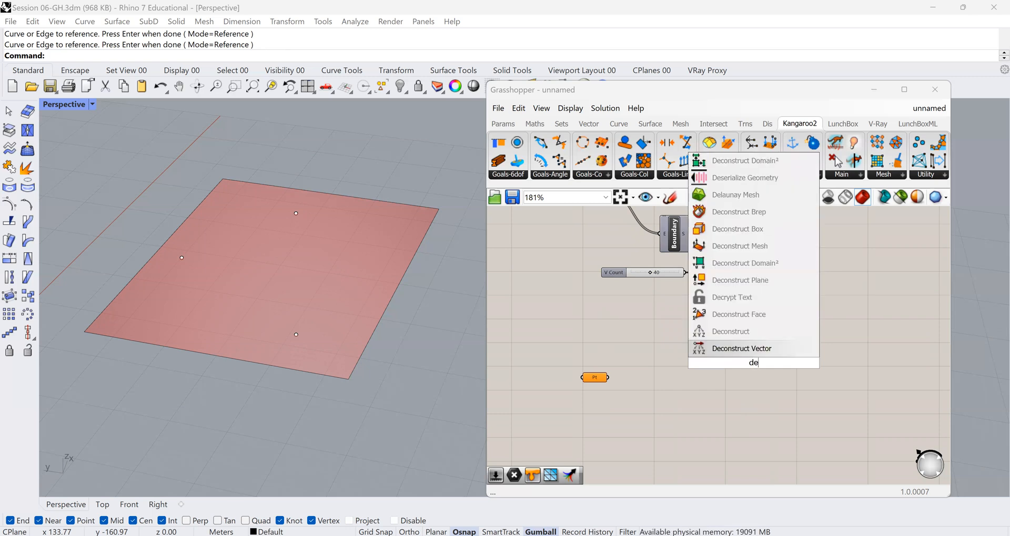
{"action": "type", "text": "constr"}
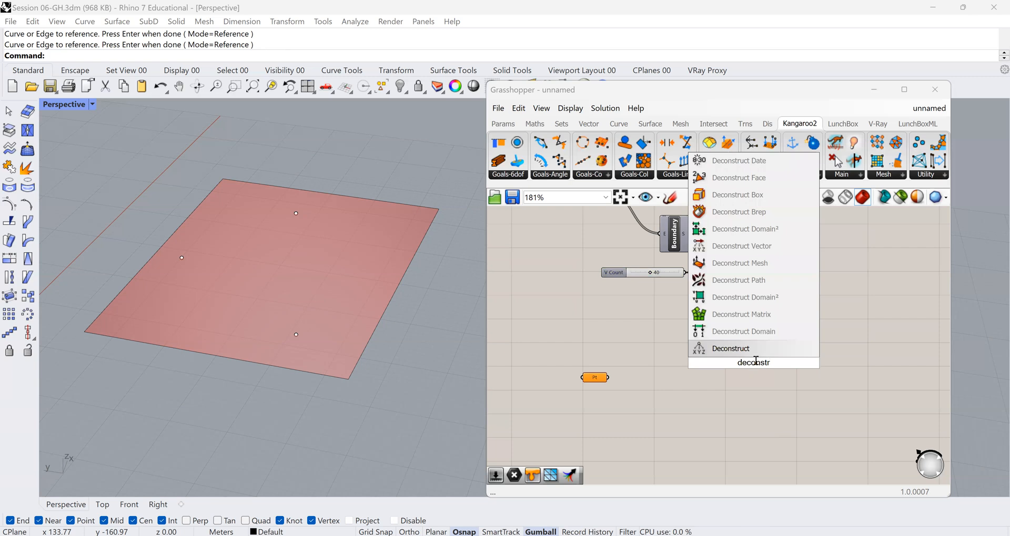
{"action": "key", "text": "Return"}
{"action": "left_click_drag", "start_coordinate": [753, 368], "coordinate": [781, 363]}
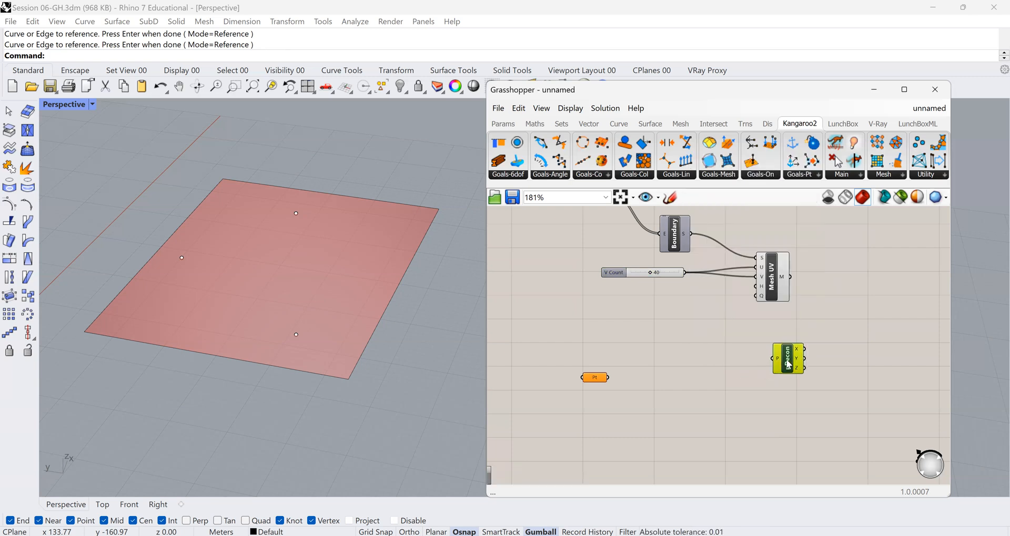
{"action": "scroll", "coordinate": [805, 363], "scroll_direction": "up", "scroll_amount": 2}
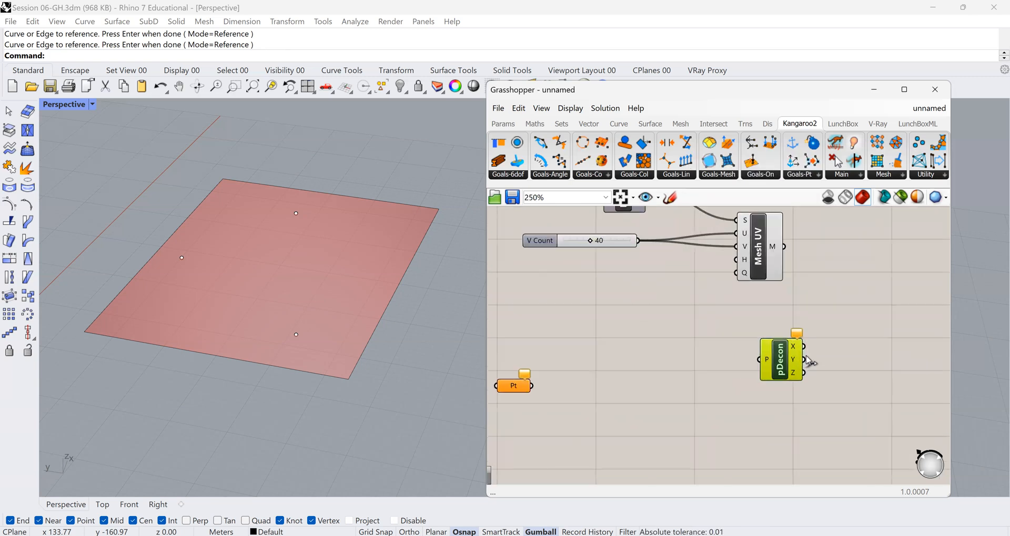
{"action": "key", "text": "Delete"}
Add a Deconstruct Mesh component beside Mesh Surface and feed it the mesh output.
{"action": "double_click", "coordinate": [771, 371]}
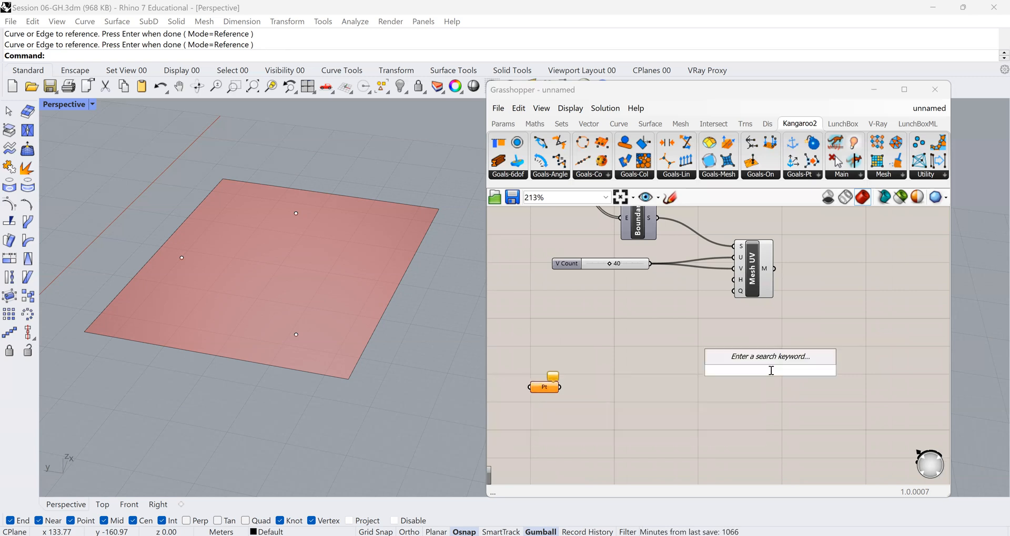
{"action": "type", "text": "deconstr"}
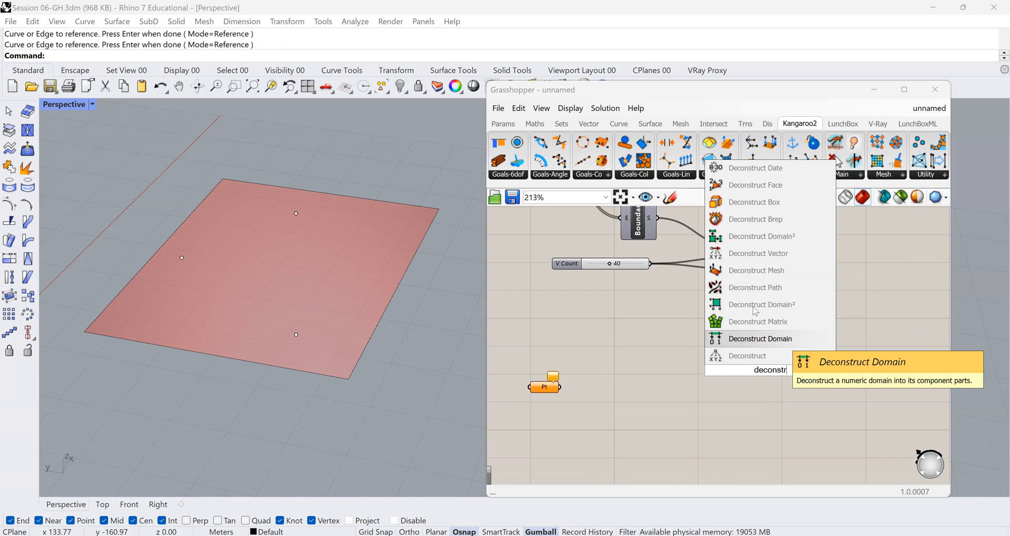
{"action": "left_click_drag", "start_coordinate": [743, 275], "coordinate": [774, 269]}
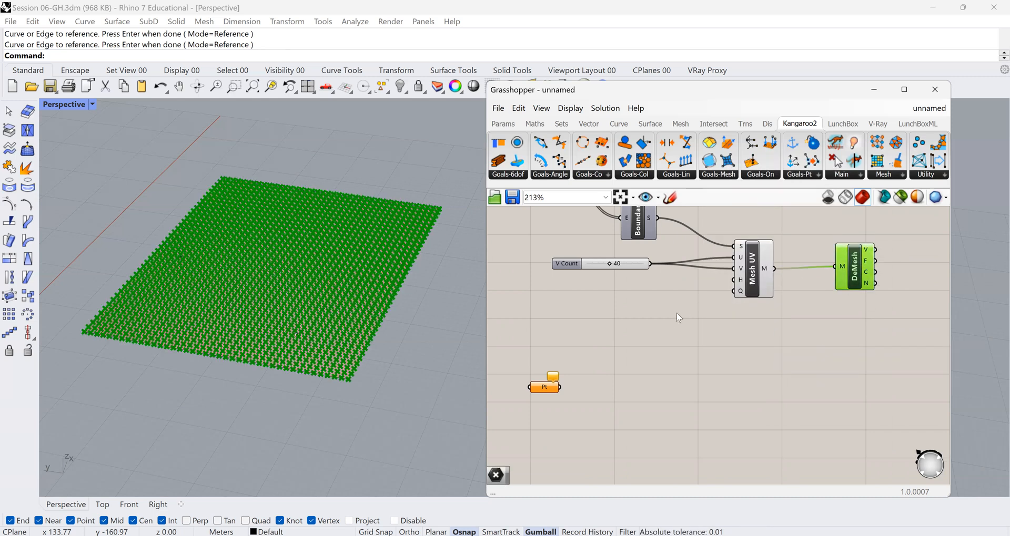
{"action": "left_click_drag", "start_coordinate": [864, 288], "coordinate": [886, 289]}
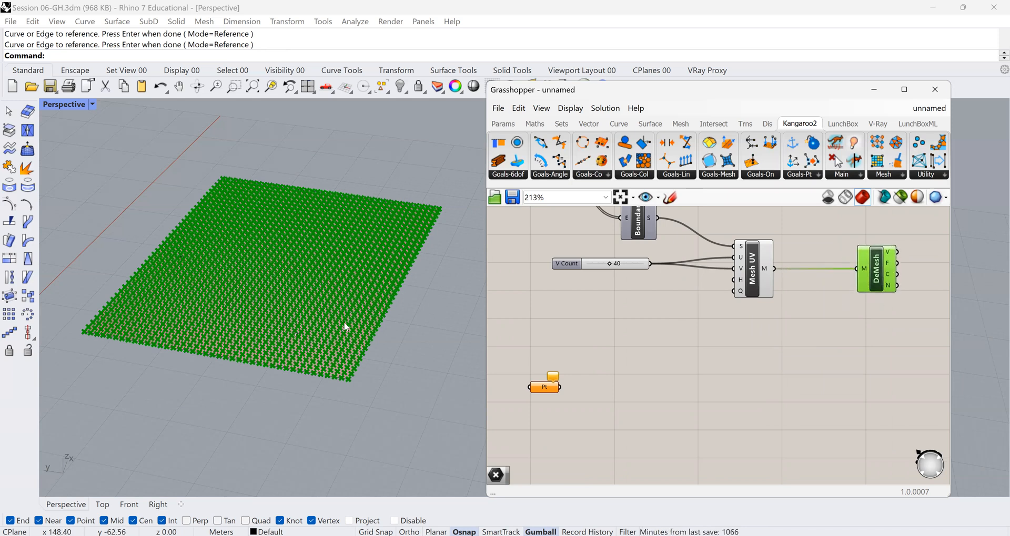
Set the slider driving the mesh's U and V counts to 25.
{"action": "right_click_drag", "start_coordinate": [343, 326], "coordinate": [340, 351]}
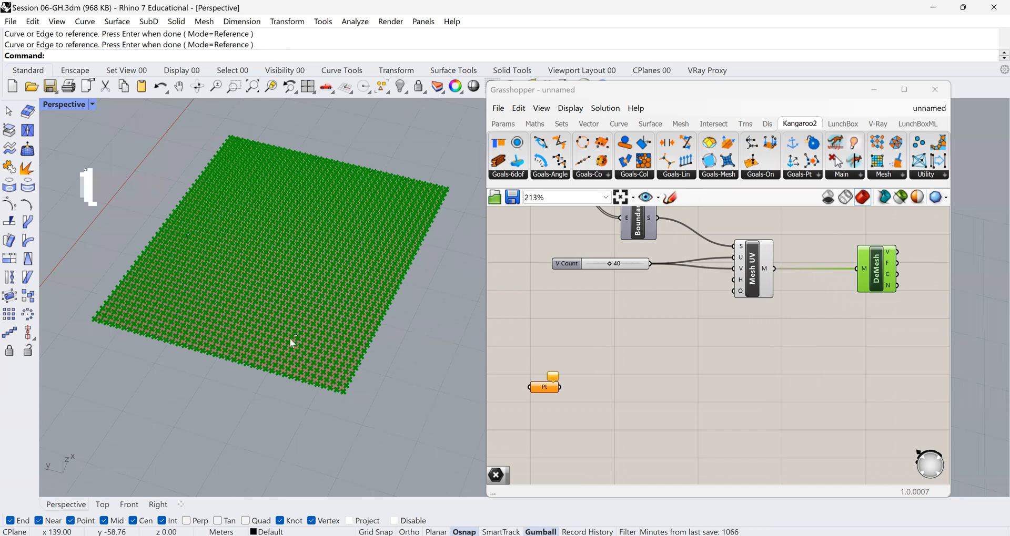
{"action": "scroll", "coordinate": [285, 316], "scroll_direction": "up", "scroll_amount": 5}
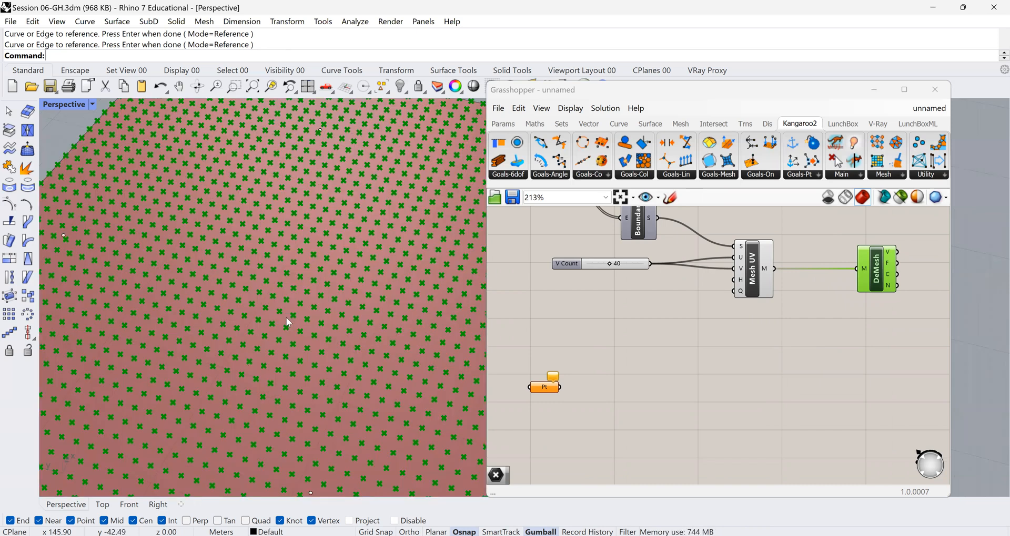
{"action": "mouse_move", "coordinate": [613, 267]}
{"action": "left_mouse_down"}
{"action": "mouse_move", "coordinate": [592, 264]}
{"action": "mouse_move", "coordinate": [601, 265]}
{"action": "left_mouse_up"}
{"action": "scroll", "coordinate": [293, 305], "scroll_direction": "down", "scroll_amount": 5}
{"action": "scroll", "coordinate": [586, 277], "scroll_direction": "up", "scroll_amount": 1}
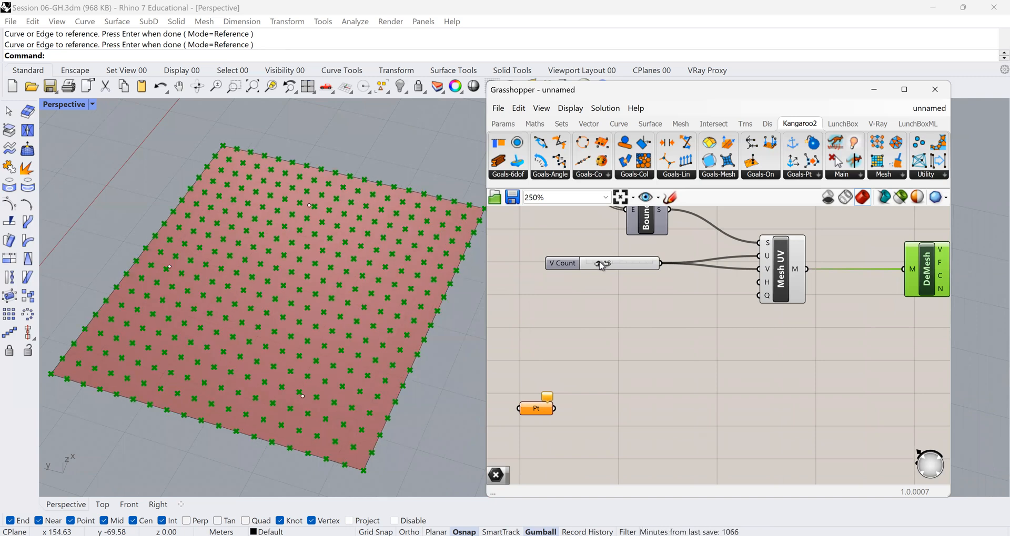
{"action": "left_click", "coordinate": [618, 263]}
{"action": "double_click", "coordinate": [618, 264]}
{"action": "type", "text": "25"}
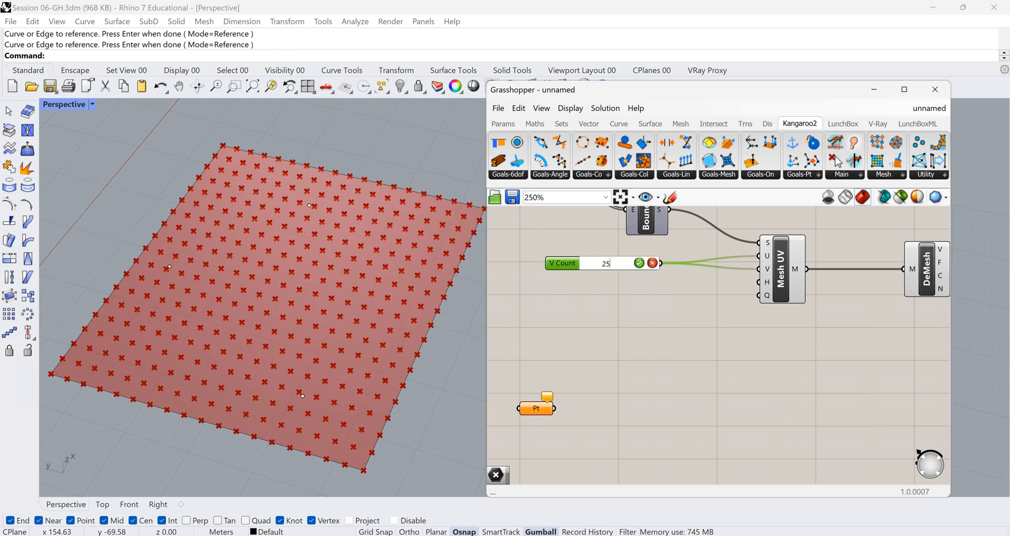
{"action": "key", "text": "Return"}
{"action": "left_click", "coordinate": [625, 316]}
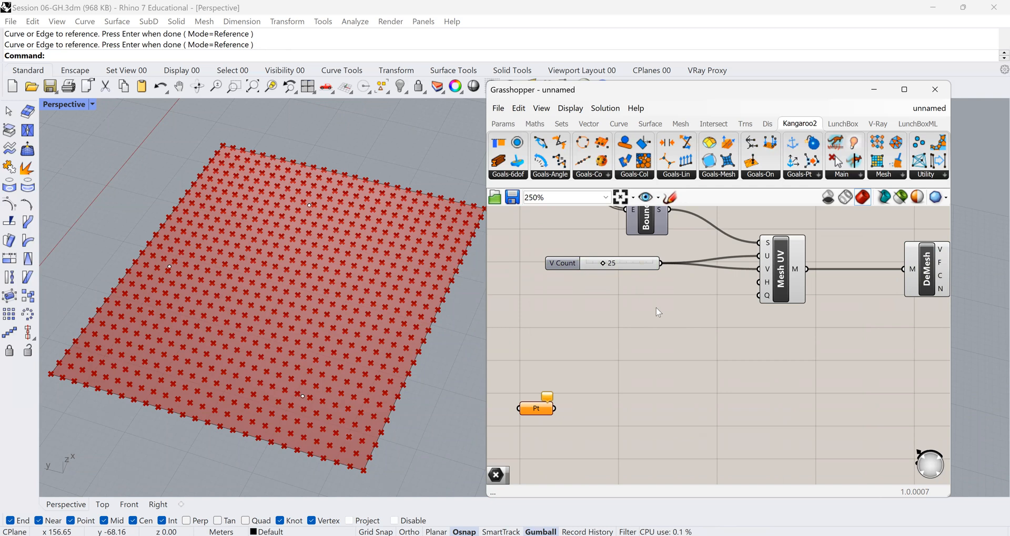
Group the Curve parameter, count slider, Boundary Surfaces, Mesh Surface and Deconstruct Mesh components, and name the group Part 1.
{"action": "scroll", "coordinate": [656, 309], "scroll_direction": "down", "scroll_amount": 5}
{"action": "left_click", "coordinate": [614, 260]}
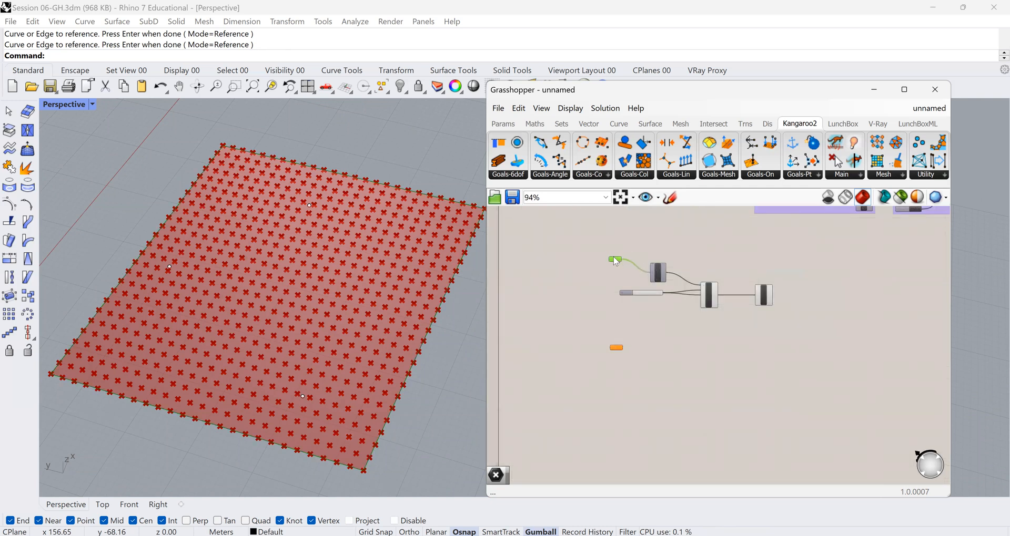
{"action": "left_click_drag", "start_coordinate": [791, 244], "coordinate": [593, 345]}
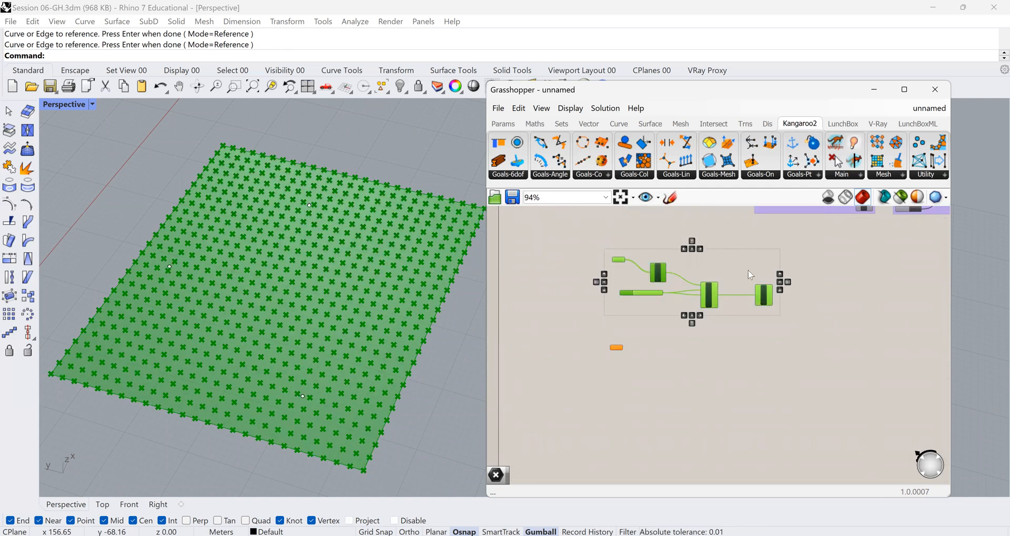
{"action": "scroll", "coordinate": [714, 255], "scroll_direction": "up", "scroll_amount": 3}
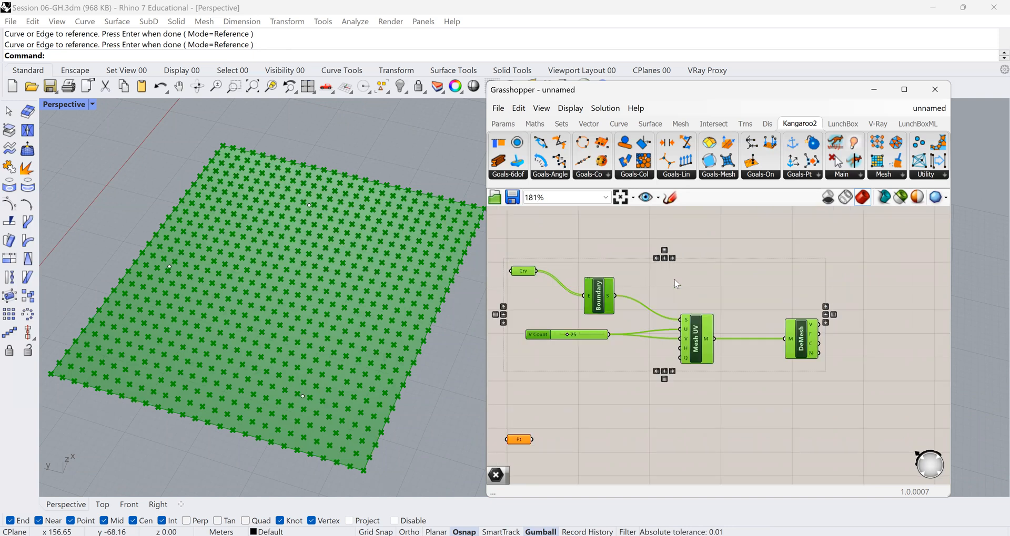
{"action": "right_click", "coordinate": [675, 281]}
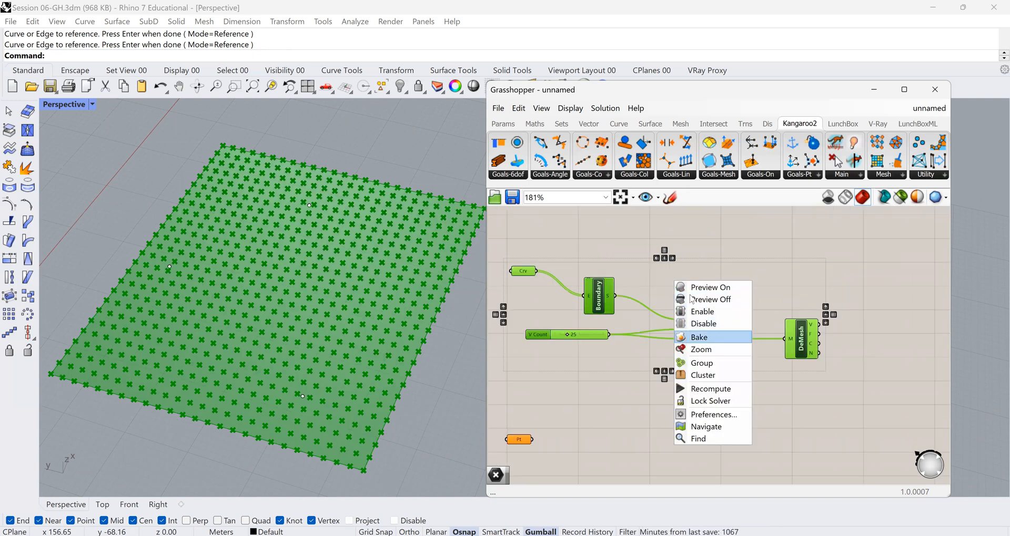
{"action": "left_click", "coordinate": [696, 368]}
{"action": "right_click", "coordinate": [686, 267]}
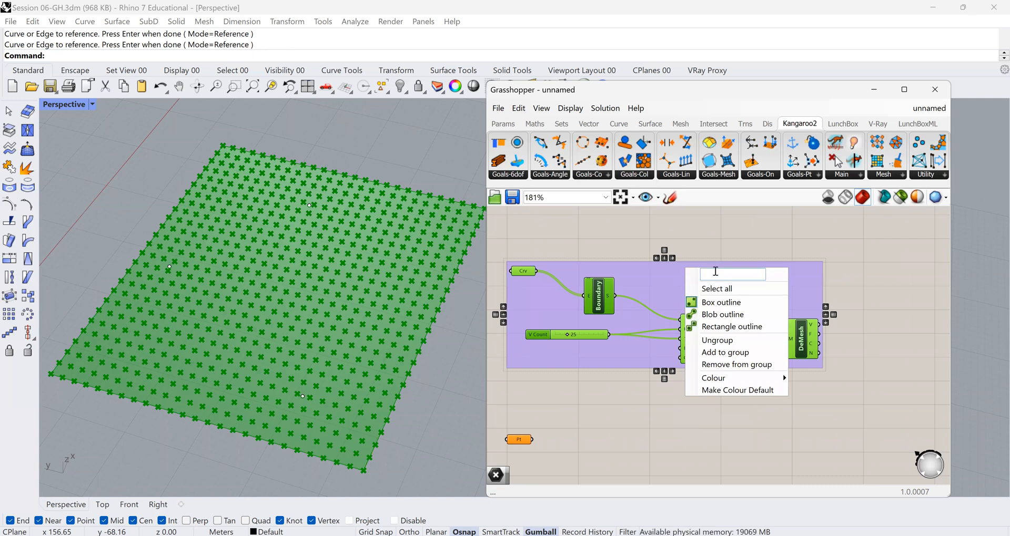
{"action": "type", "text": "Part 1"}
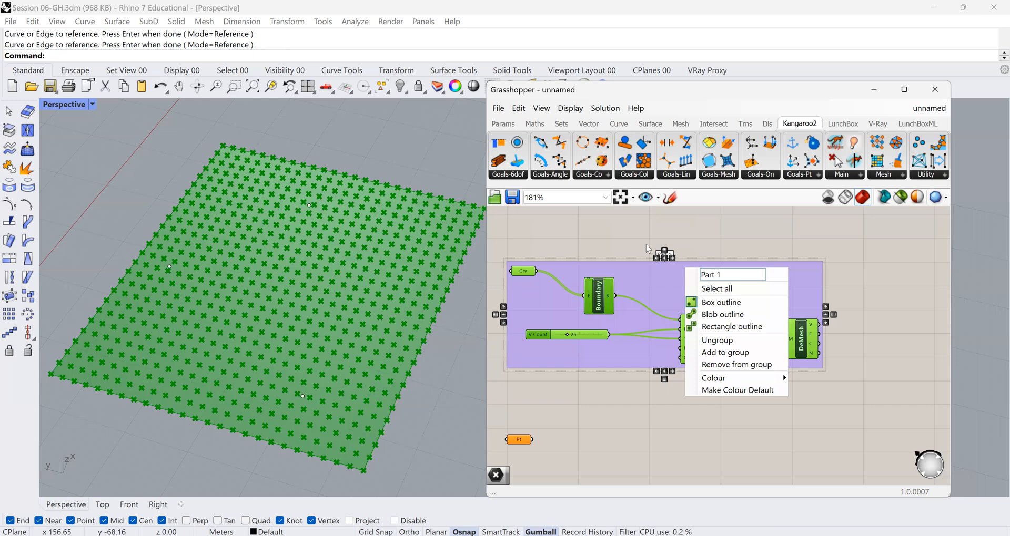
{"action": "left_click", "coordinate": [588, 235]}
Add a Scribble reading Part 1 at size 51 and place it centred above the group's name tag.
{"action": "scroll", "coordinate": [588, 235], "scroll_direction": "up", "scroll_amount": 3}
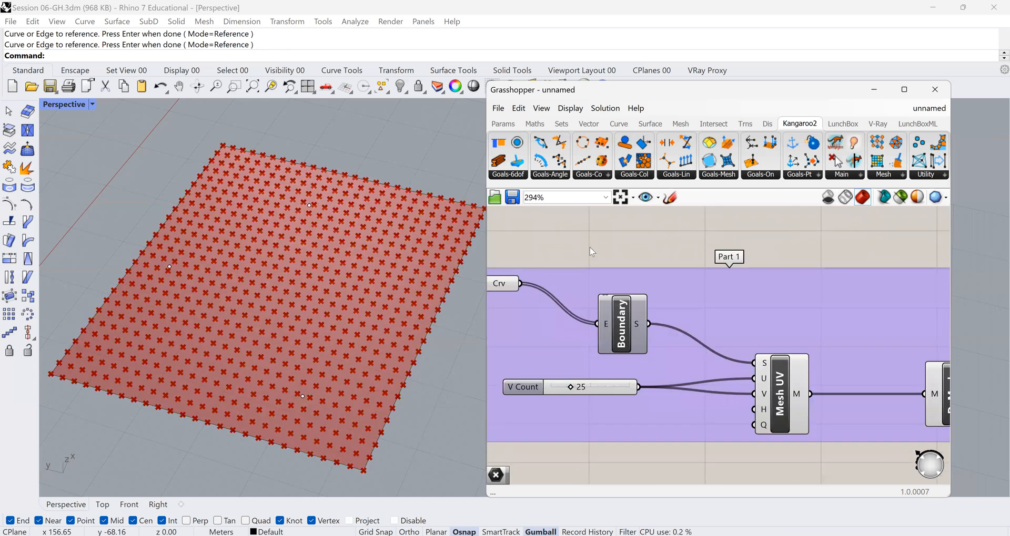
{"action": "double_click", "coordinate": [589, 247]}
{"action": "type", "text": "scrib"}
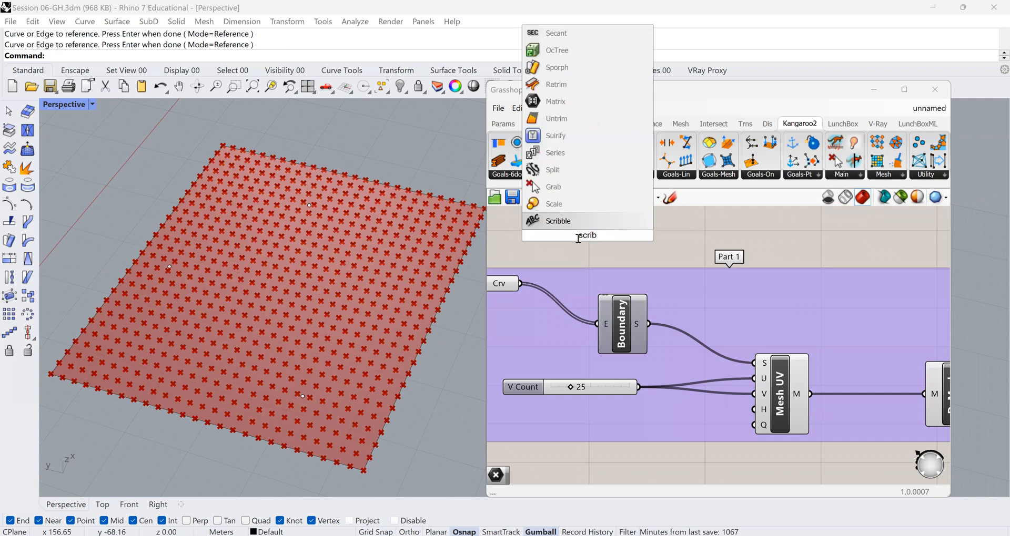
{"action": "key", "text": "Return"}
{"action": "double_click", "coordinate": [640, 239]}
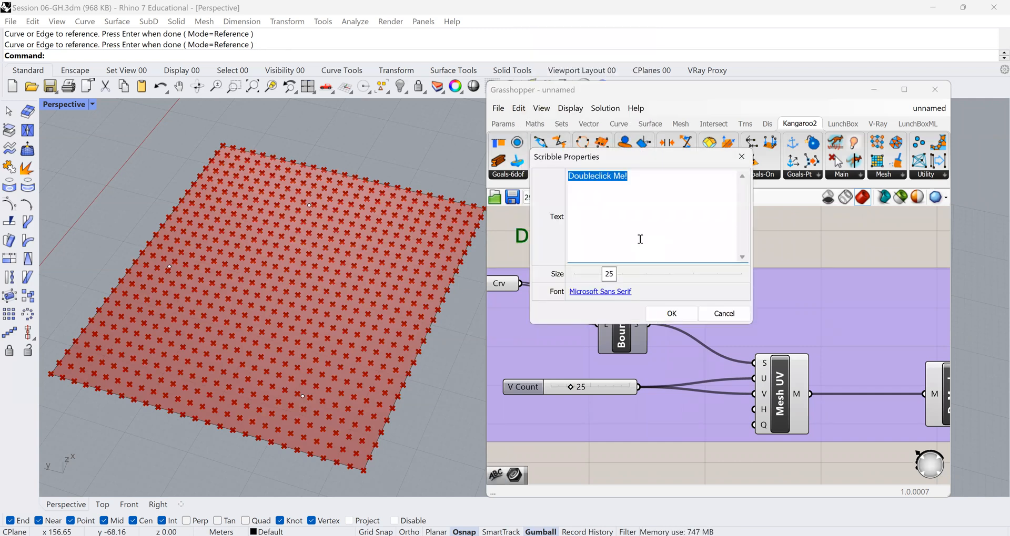
{"action": "type", "text": "Part 1"}
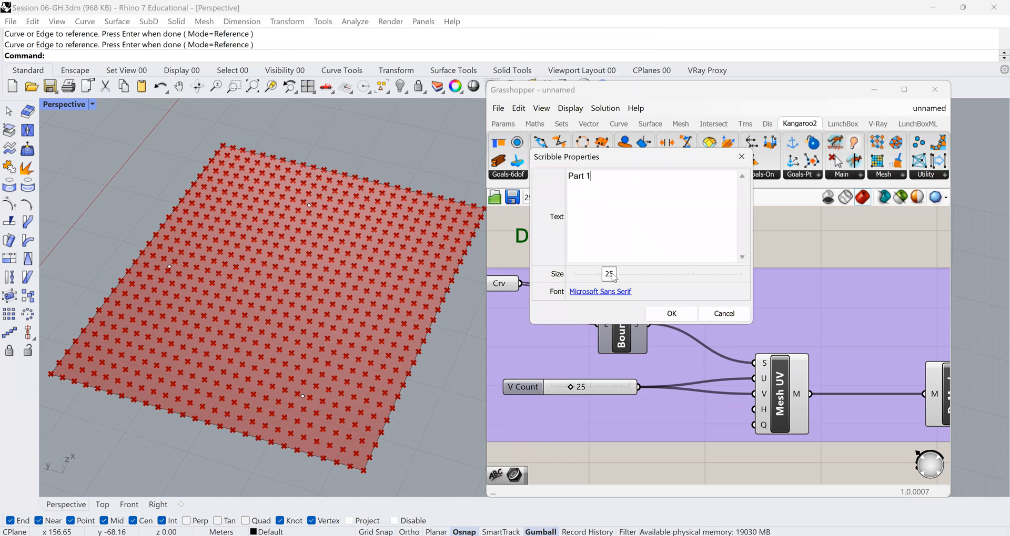
{"action": "left_click_drag", "start_coordinate": [609, 274], "coordinate": [655, 278]}
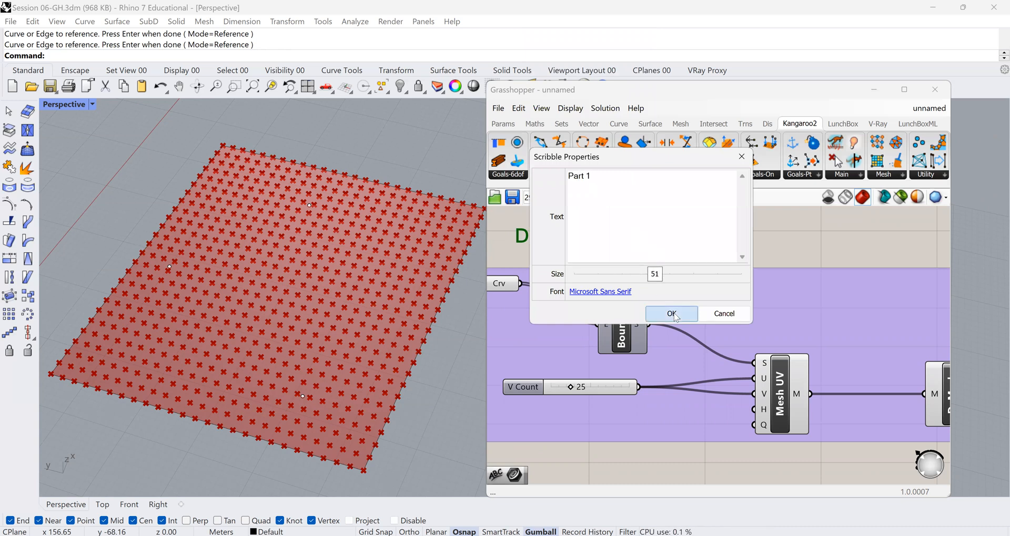
{"action": "key", "text": "Return"}
{"action": "mouse_move", "coordinate": [624, 239]}
{"action": "left_mouse_down"}
{"action": "mouse_move", "coordinate": [736, 229]}
{"action": "mouse_move", "coordinate": [764, 240]}
{"action": "left_mouse_up"}
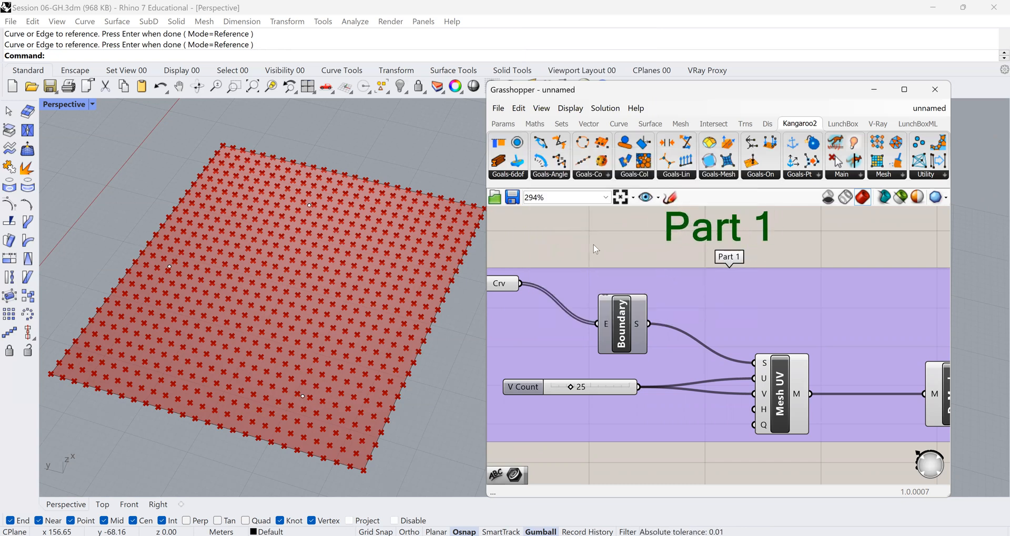
{"action": "left_click", "coordinate": [559, 232]}
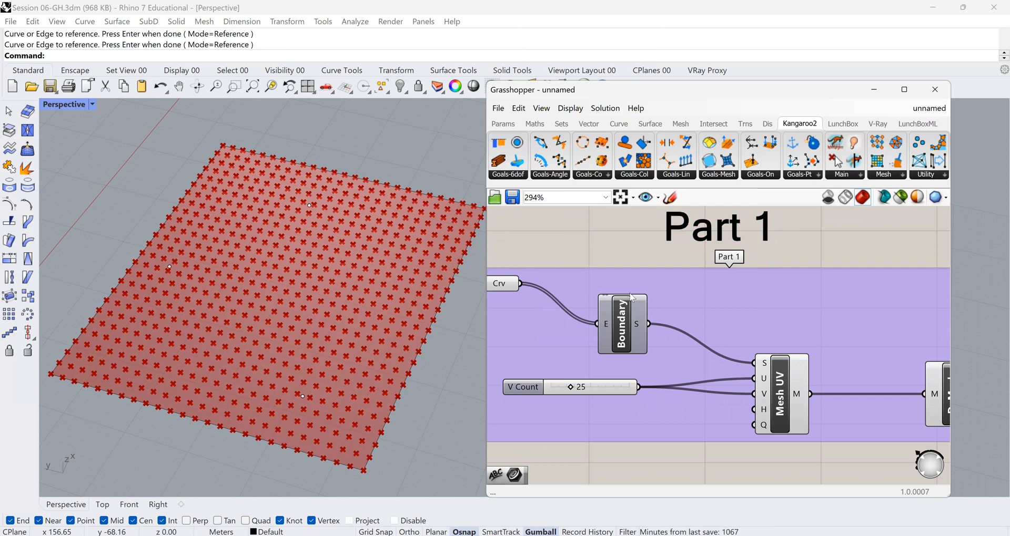
{"action": "scroll", "coordinate": [620, 271], "scroll_direction": "down", "scroll_amount": 4}
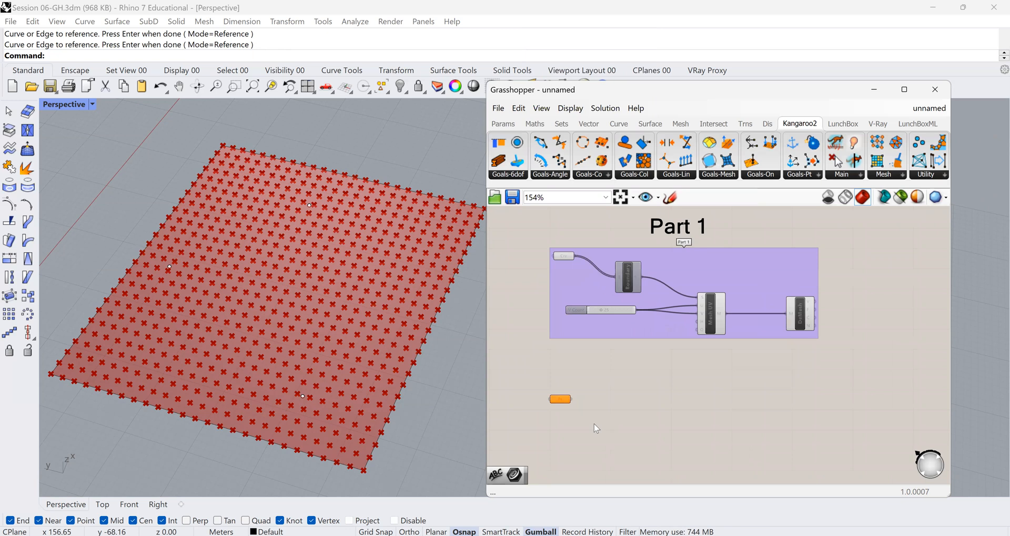
{"action": "scroll", "coordinate": [594, 424], "scroll_direction": "up", "scroll_amount": 2}
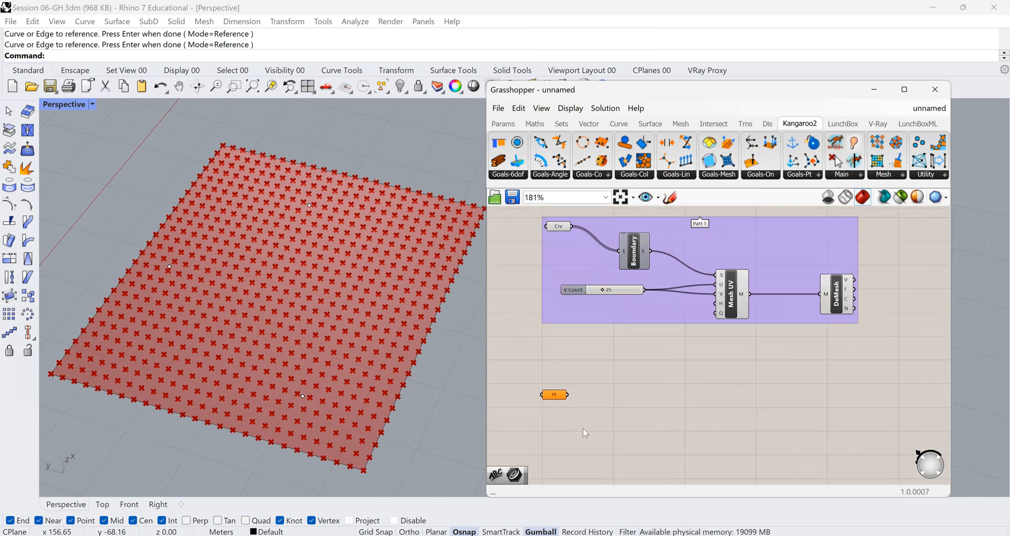
{"action": "scroll", "coordinate": [583, 424], "scroll_direction": "up", "scroll_amount": 1}
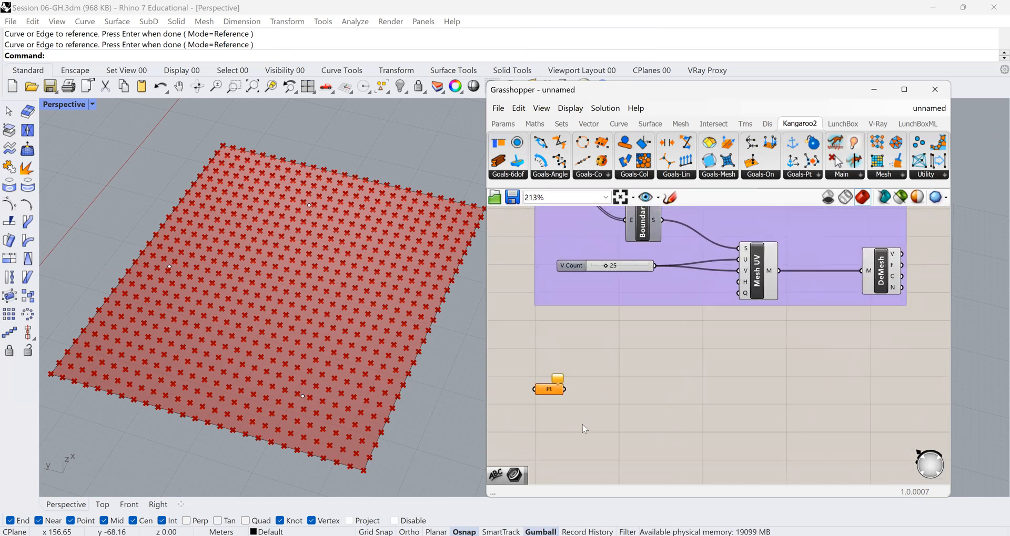
{"action": "right_click", "coordinate": [552, 393]}
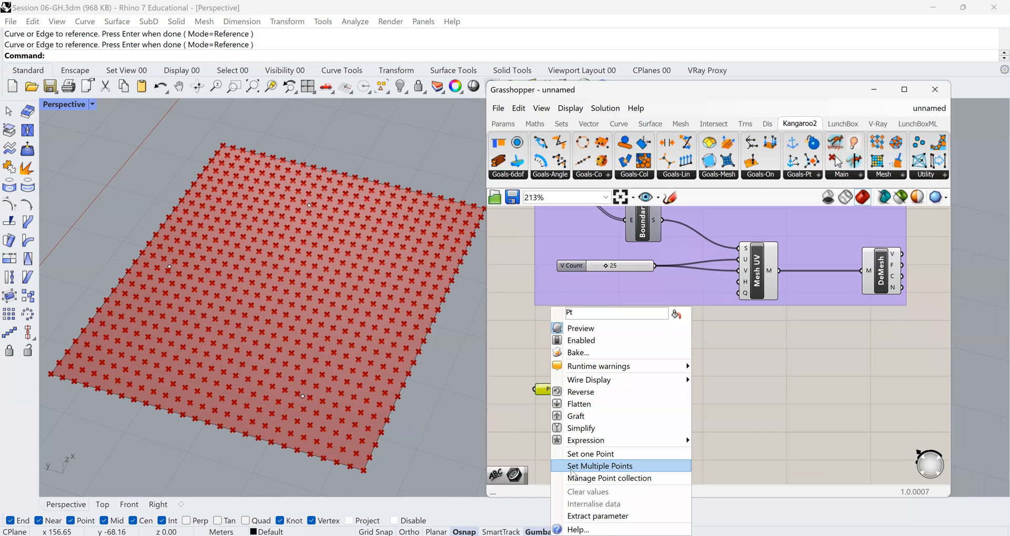
{"action": "left_click", "coordinate": [572, 468]}
{"action": "left_click_drag", "start_coordinate": [143, 452], "coordinate": [383, 141]}
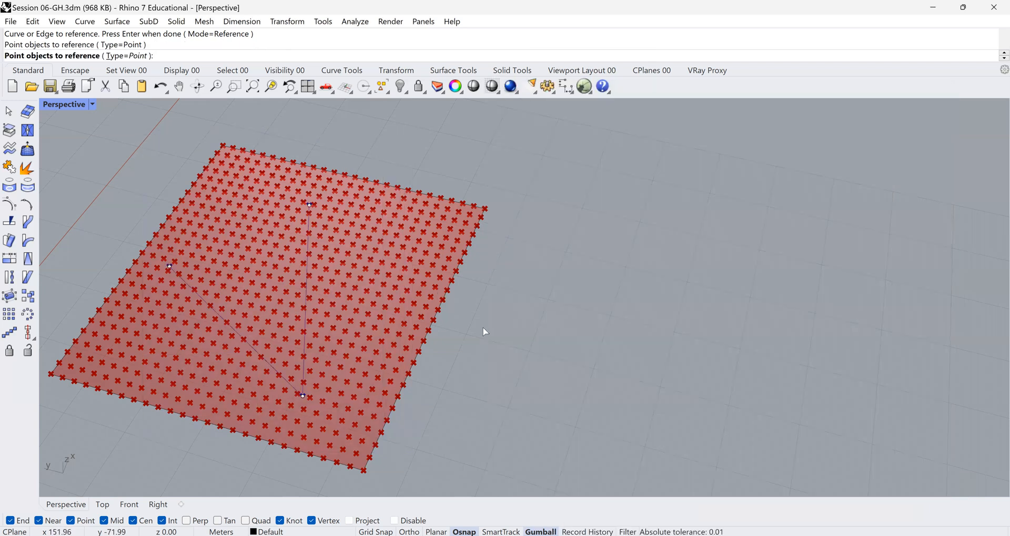
{"action": "key", "text": "ctrl+z"}
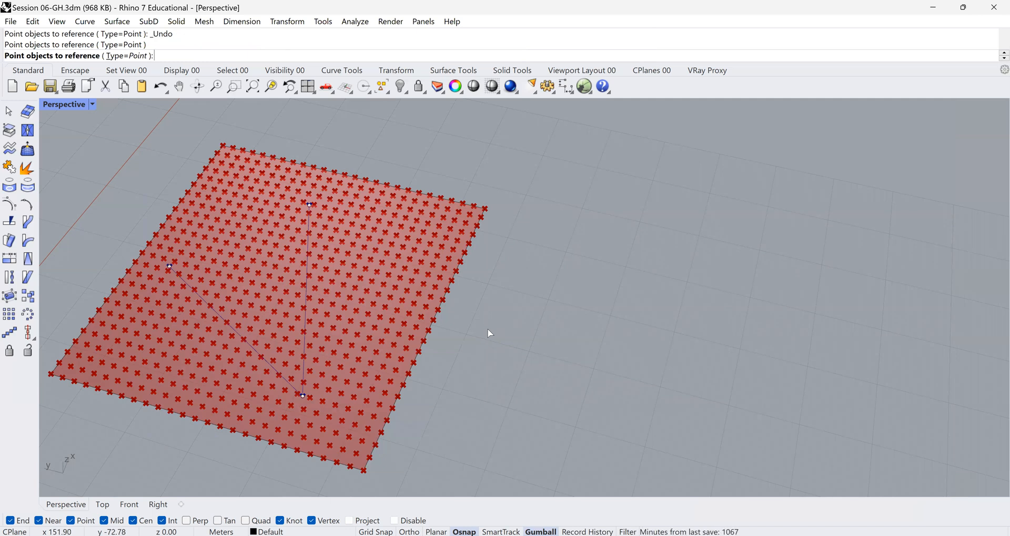
{"action": "key", "text": "Return"}
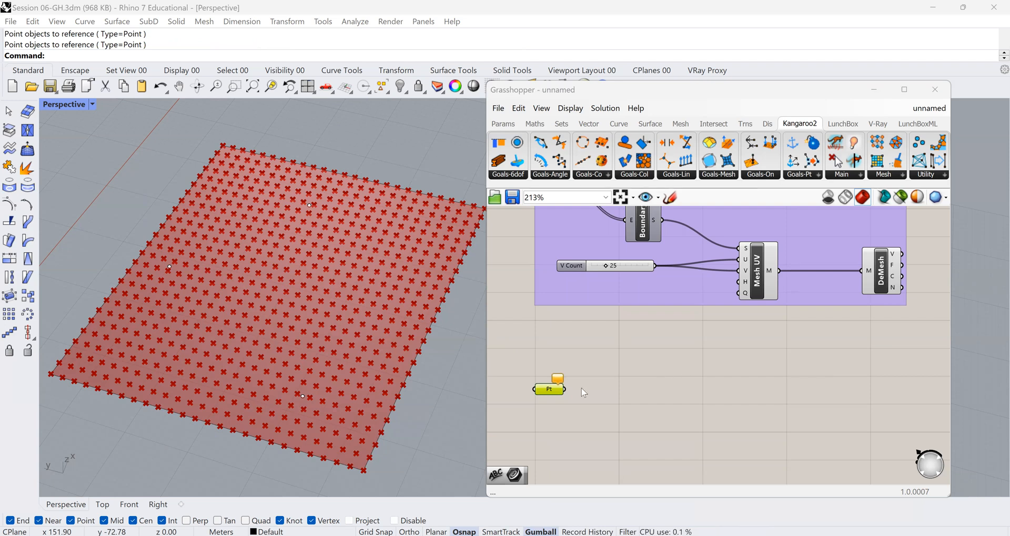
Reference the three points inside the rectangle as multiple points in the Point parameter.
{"action": "right_click", "coordinate": [548, 391]}
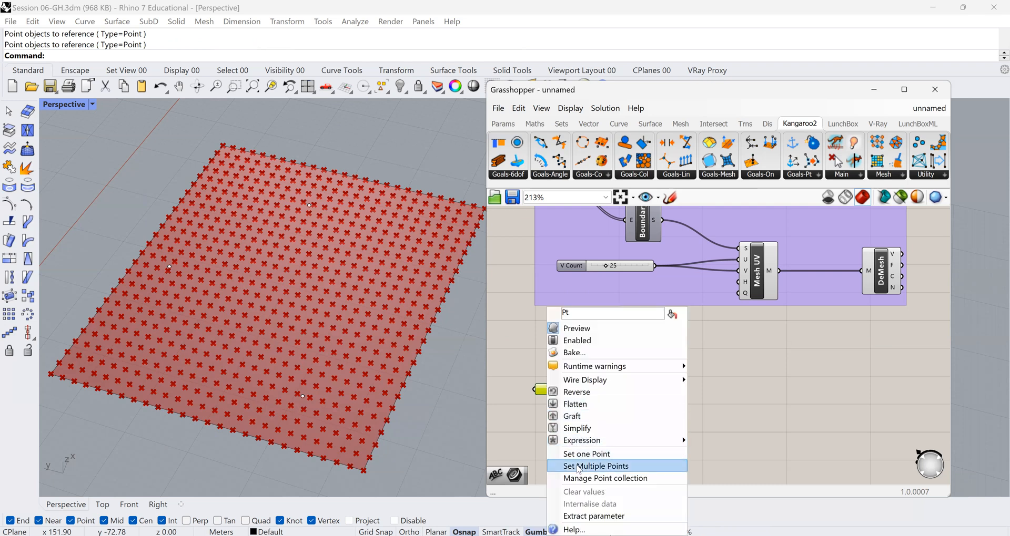
{"action": "left_click", "coordinate": [579, 467]}
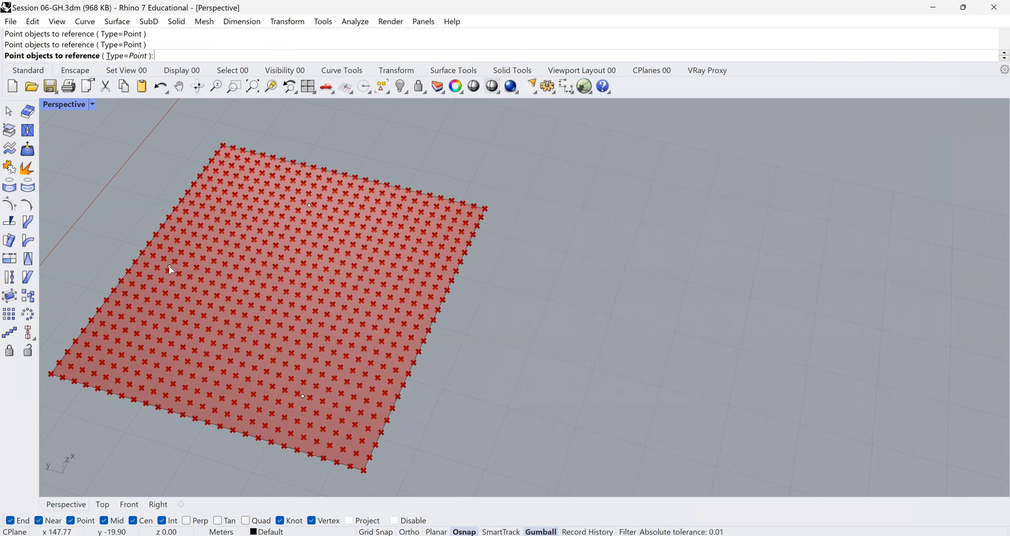
{"action": "left_click", "coordinate": [309, 206]}
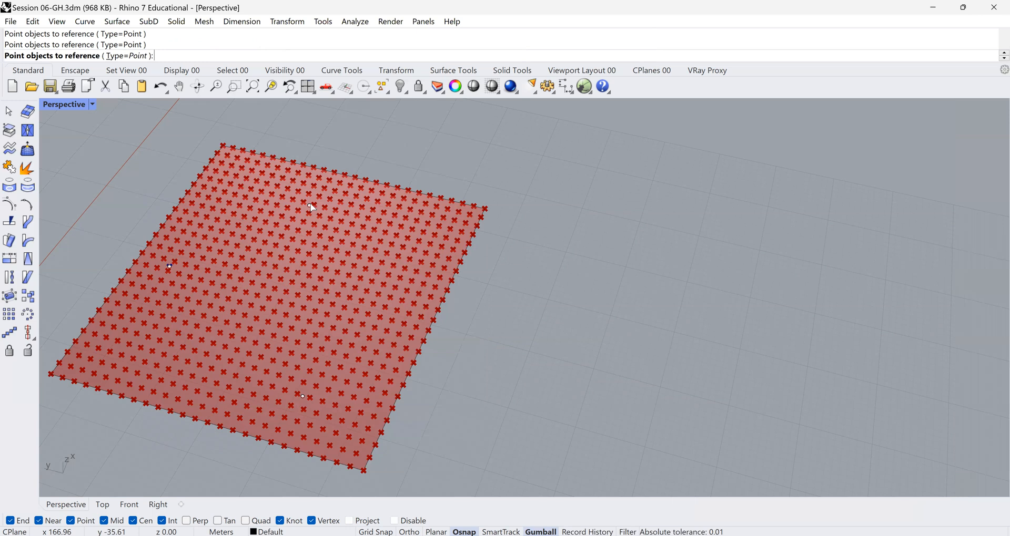
{"action": "left_click", "coordinate": [303, 396]}
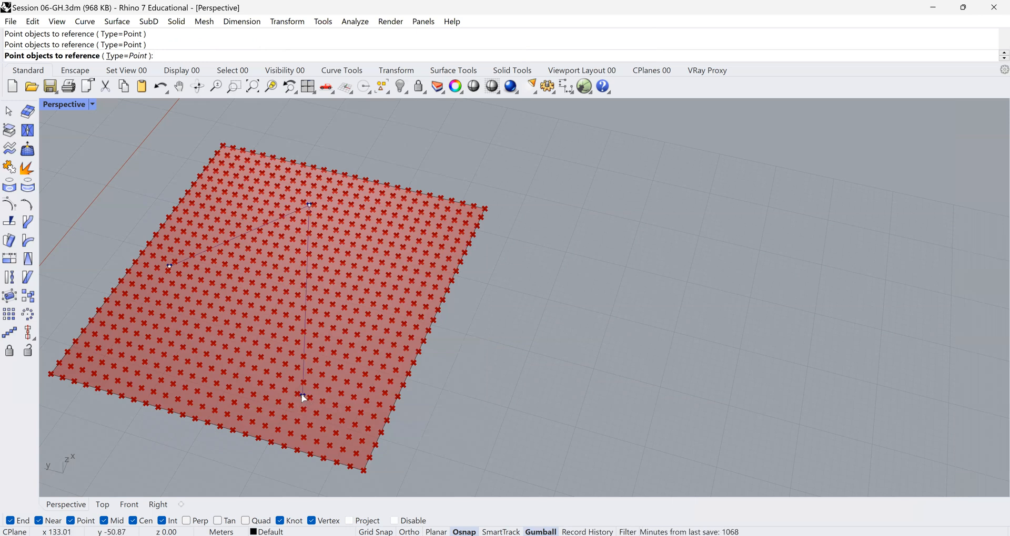
{"action": "key", "text": "Return"}
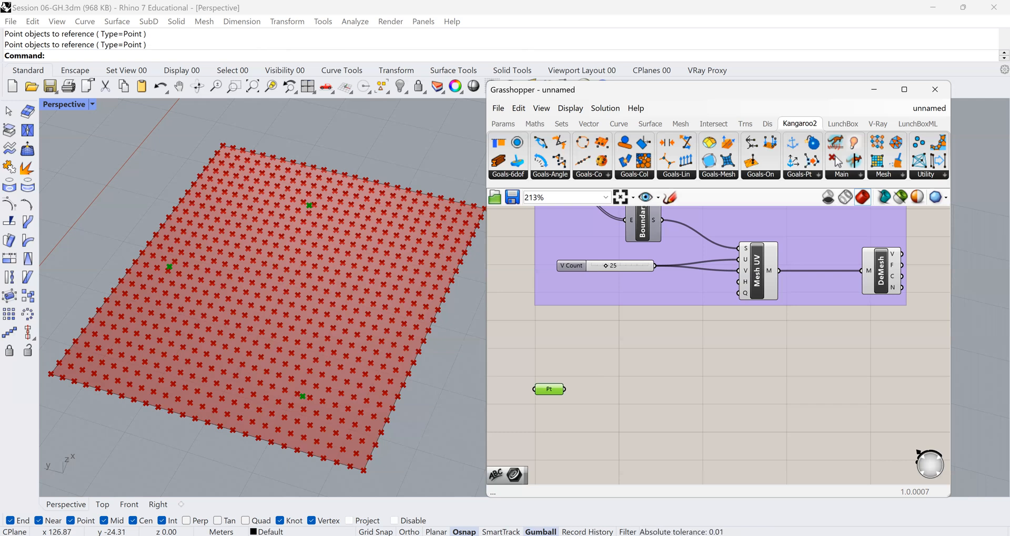
Add a Closest Point component beside the Point parameter and feed the referenced points into its Point input.
{"action": "left_click", "coordinate": [655, 386]}
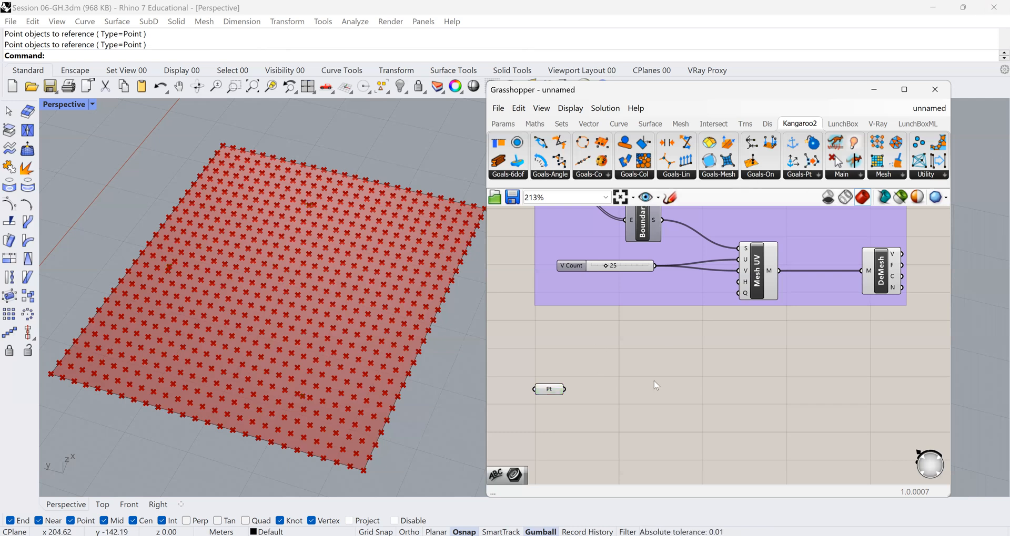
{"action": "double_click", "coordinate": [655, 385]}
{"action": "type", "text": "close"}
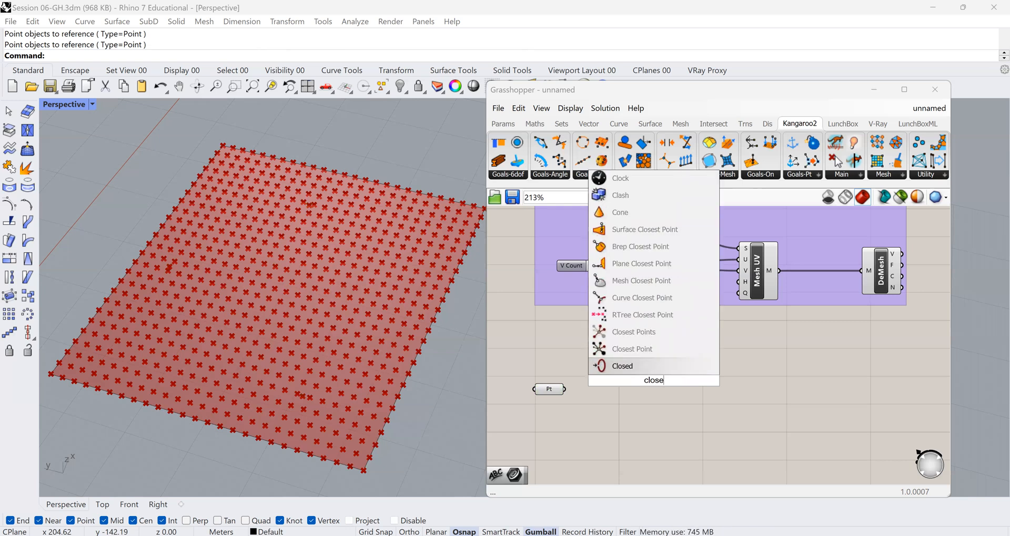
{"action": "left_click", "coordinate": [644, 348]}
{"action": "left_click_drag", "start_coordinate": [652, 371], "coordinate": [653, 390]}
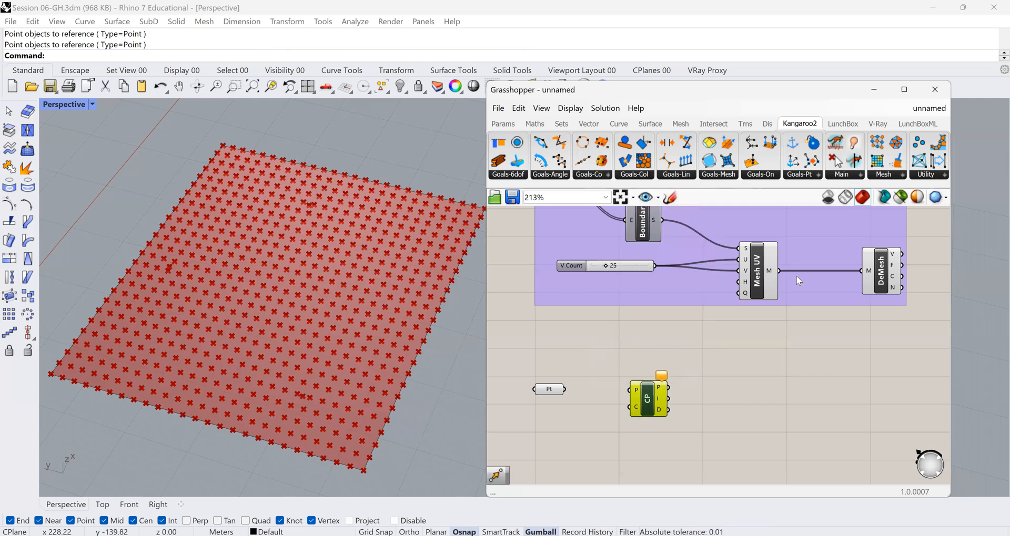
{"action": "left_click_drag", "start_coordinate": [631, 390], "coordinate": [565, 389]}
{"action": "left_click_drag", "start_coordinate": [562, 395], "coordinate": [560, 394]}
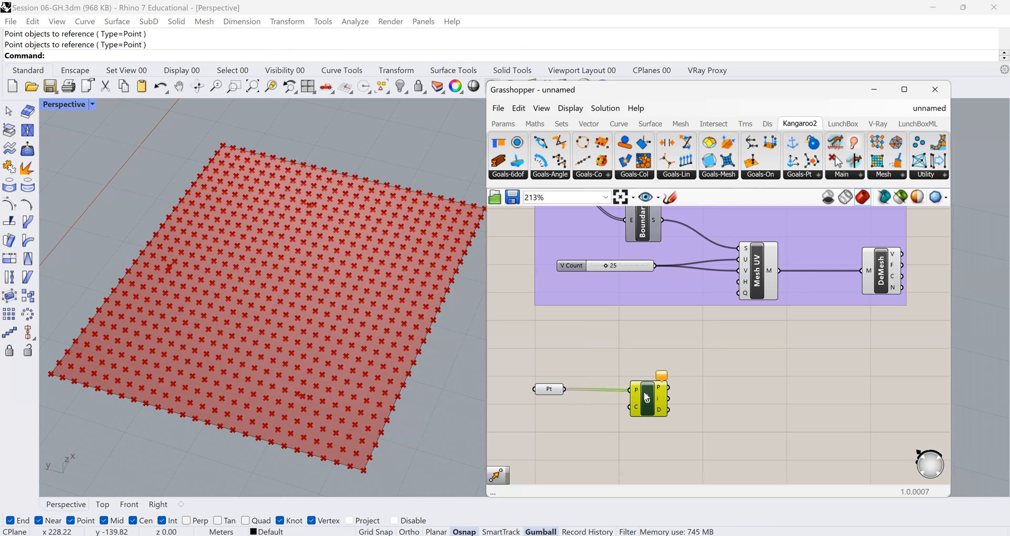
Place Closest Point below Deconstruct Mesh, shift Deconstruct Mesh closer to Mesh Surface, and wire the mesh vertices into the Cloud input.
{"action": "left_click_drag", "start_coordinate": [655, 398], "coordinate": [714, 397]}
{"action": "left_click", "coordinate": [552, 392]}
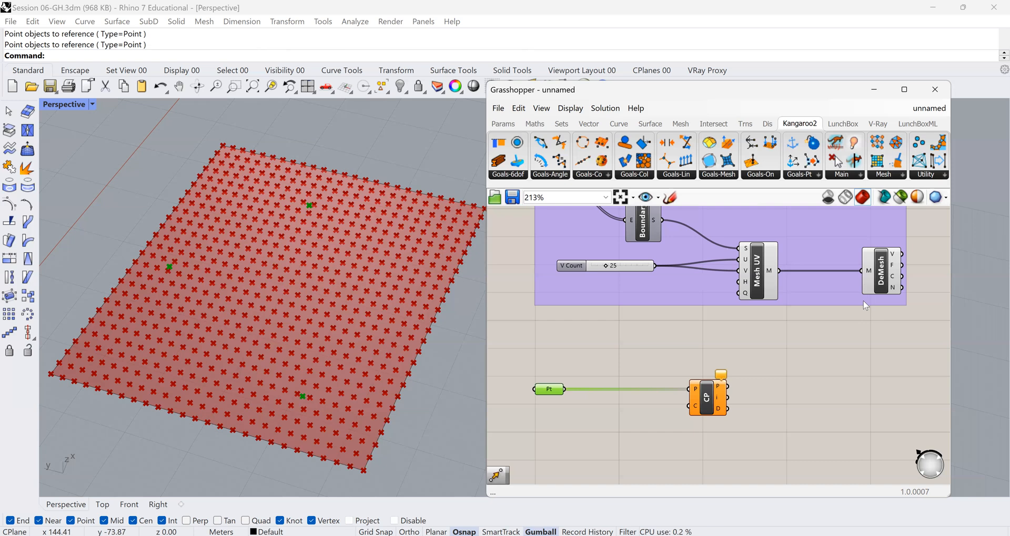
{"action": "left_click_drag", "start_coordinate": [882, 274], "coordinate": [843, 275]}
{"action": "left_click_drag", "start_coordinate": [714, 398], "coordinate": [852, 391]}
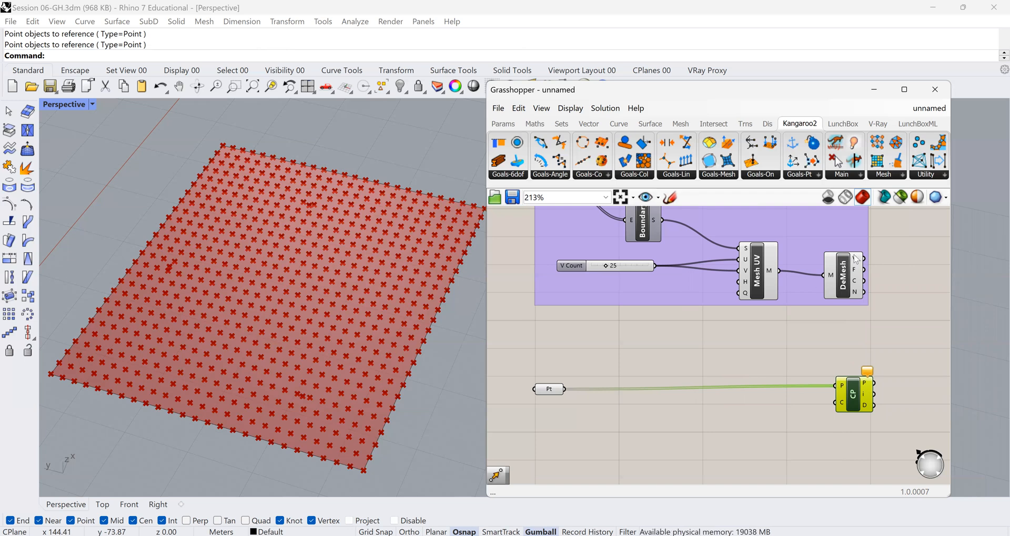
{"action": "mouse_move", "coordinate": [855, 263]}
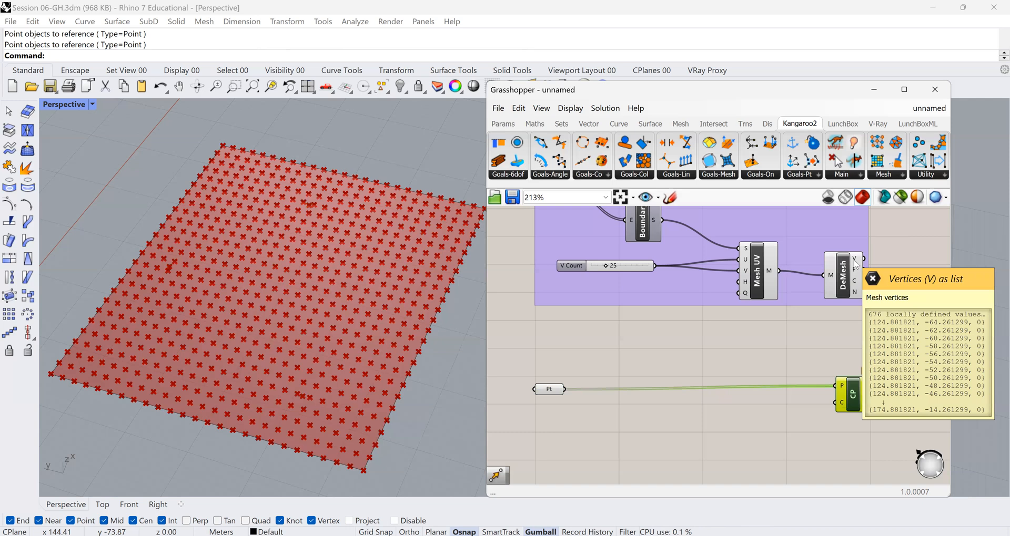
{"action": "left_click_drag", "start_coordinate": [836, 403], "coordinate": [864, 258]}
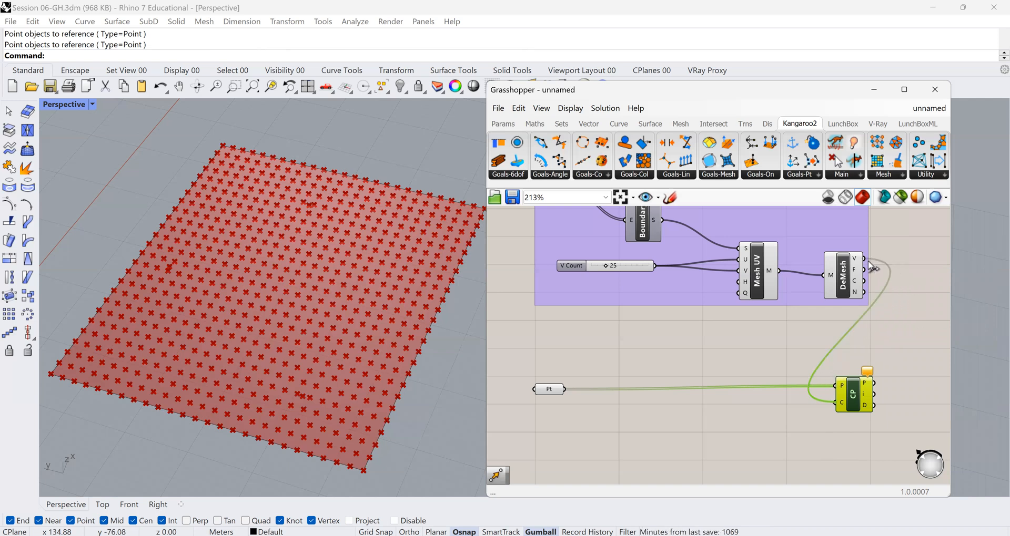
Examine the Cloud input and compare the previews of the rectangle curve, mesh vertices, referenced points and closest points in the viewport.
{"action": "mouse_move", "coordinate": [843, 408]}
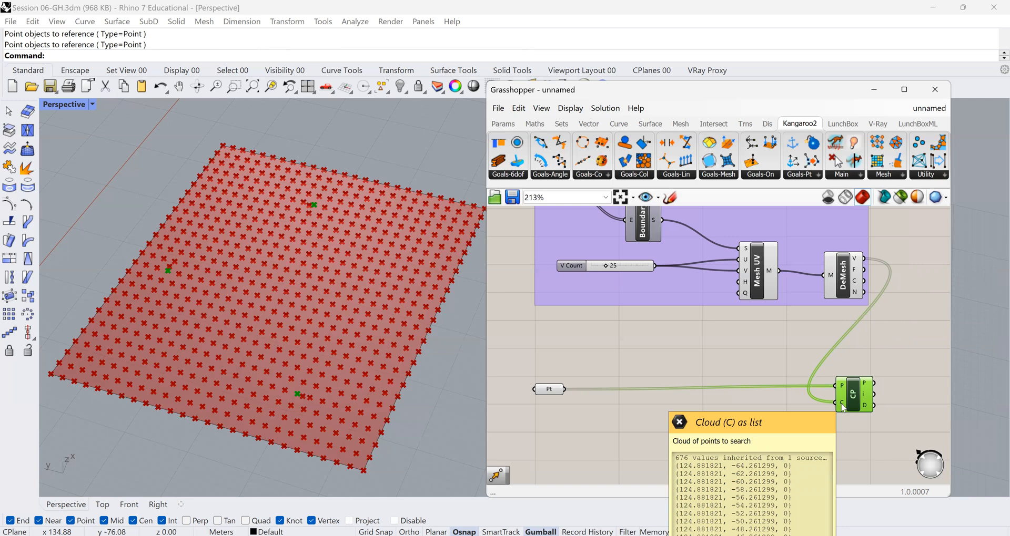
{"action": "left_click", "coordinate": [843, 273]}
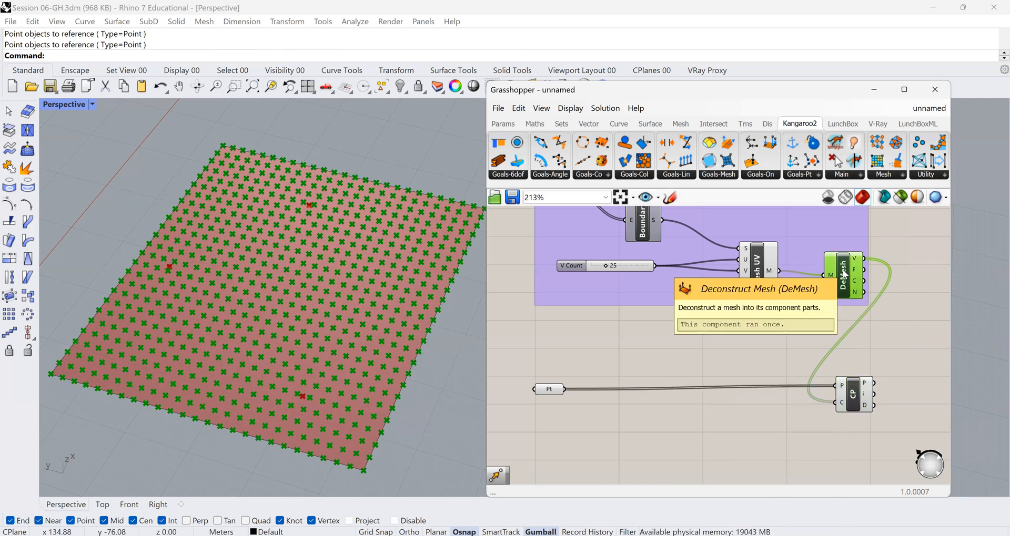
{"action": "left_click", "coordinate": [853, 398]}
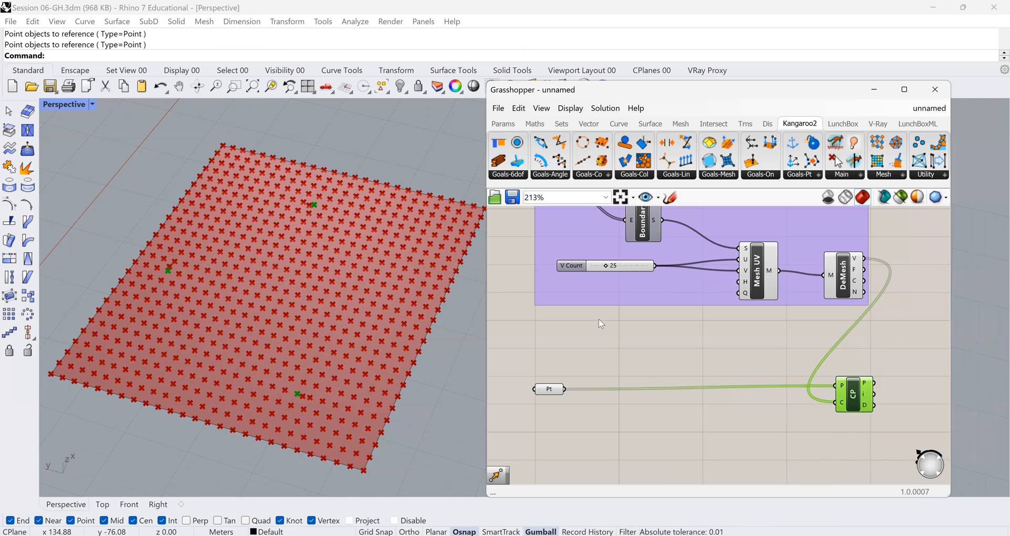
{"action": "scroll", "coordinate": [653, 345], "scroll_direction": "down", "scroll_amount": 1}
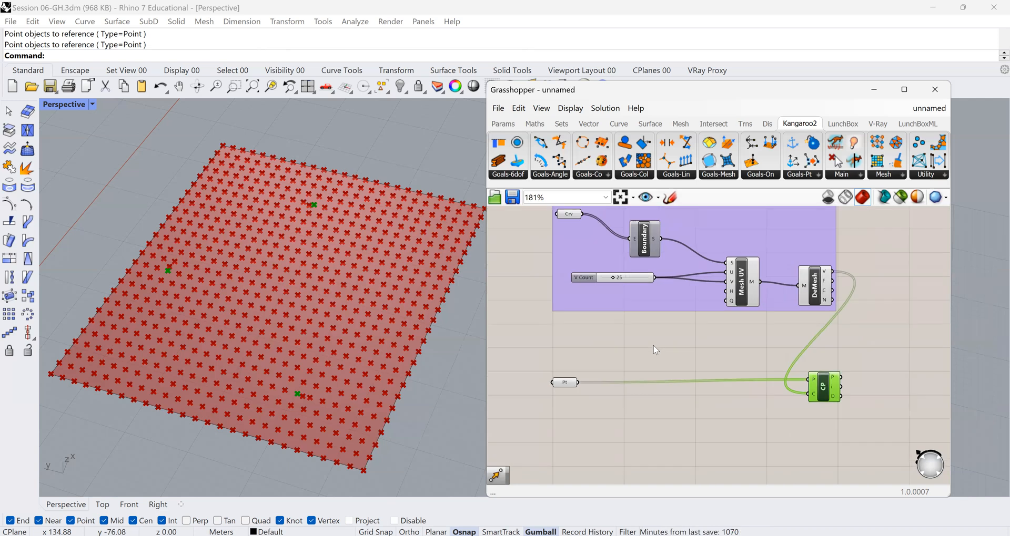
{"action": "left_click", "coordinate": [566, 216]}
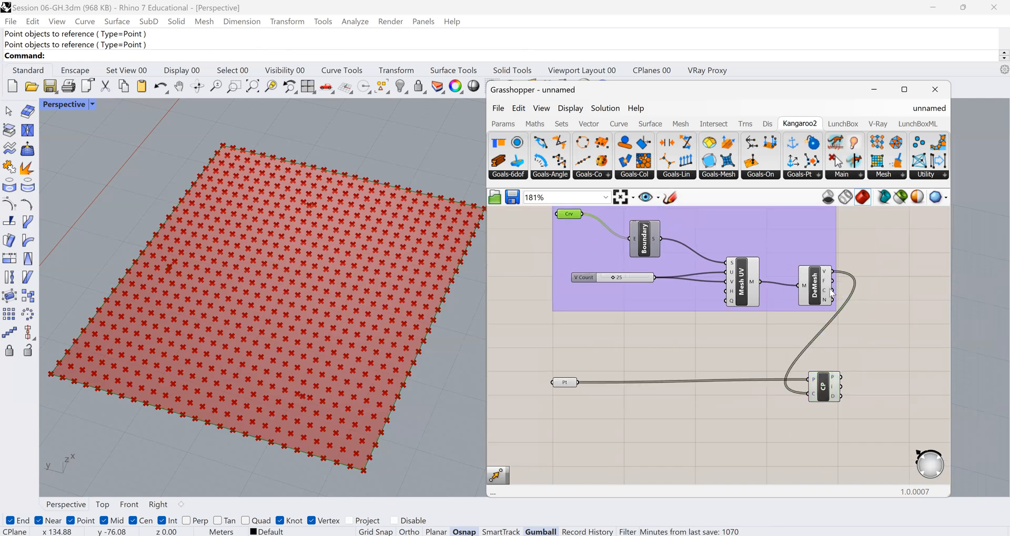
{"action": "left_click", "coordinate": [816, 286]}
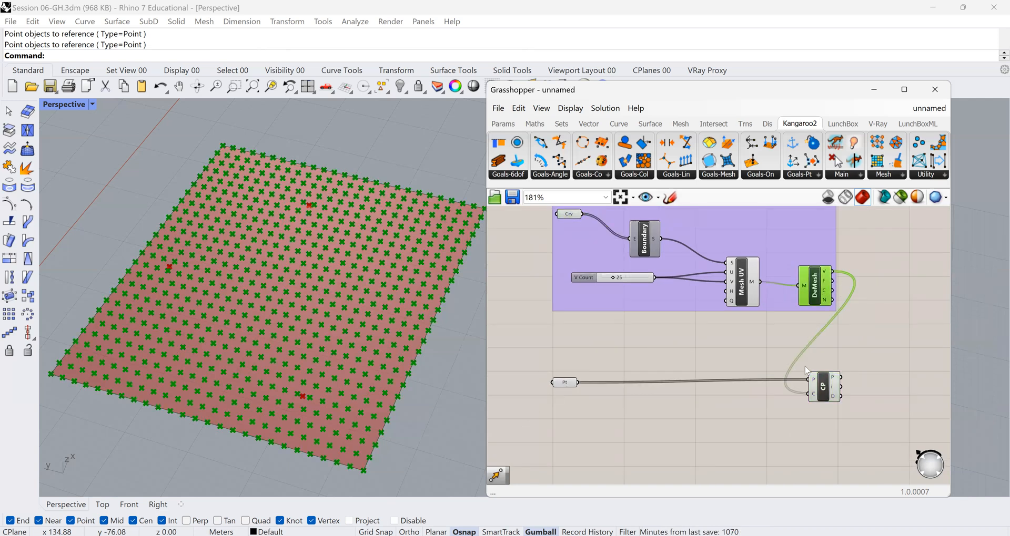
{"action": "left_click", "coordinate": [573, 386]}
{"action": "left_click", "coordinate": [820, 295]}
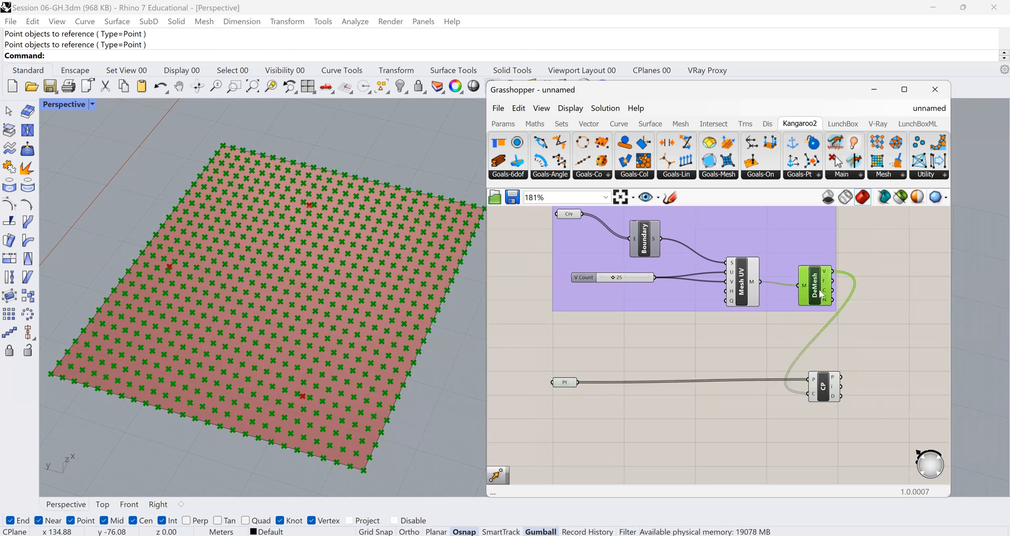
{"action": "left_click", "coordinate": [726, 350]}
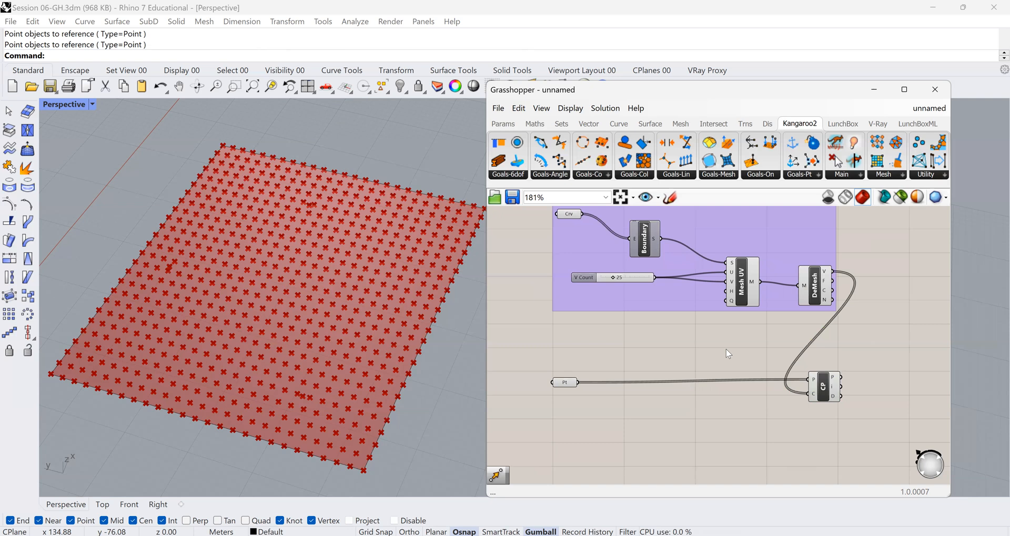
Add a Move component after Closest Point and feed the closest points into its Geometry input.
{"action": "scroll", "coordinate": [762, 384], "scroll_direction": "down", "scroll_amount": 2}
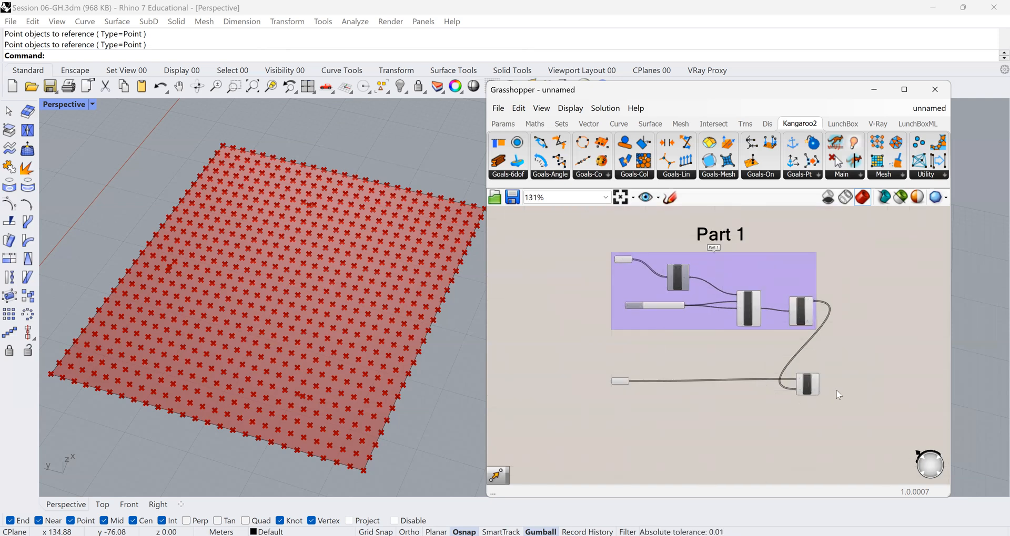
{"action": "scroll", "coordinate": [839, 387], "scroll_direction": "up", "scroll_amount": 3}
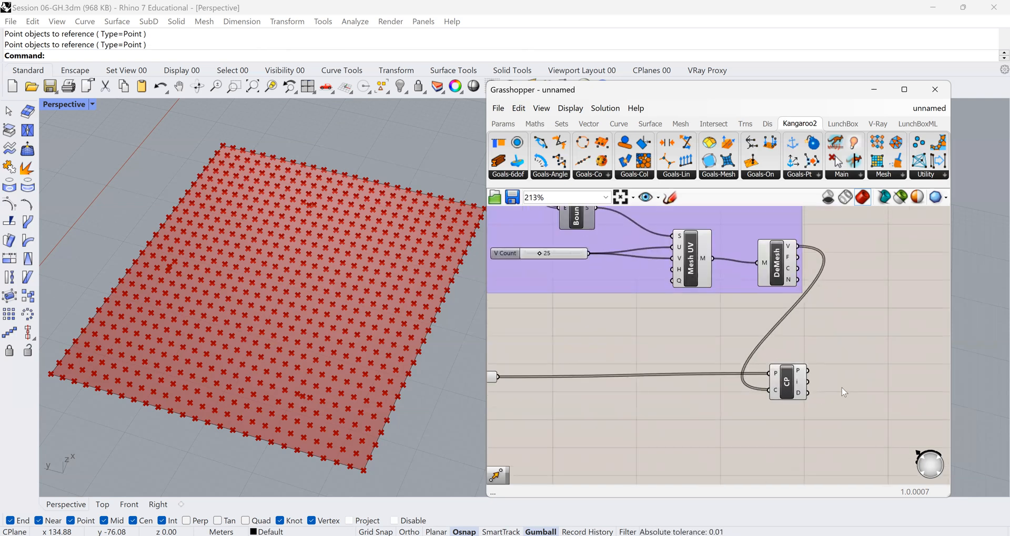
{"action": "double_click", "coordinate": [768, 434]}
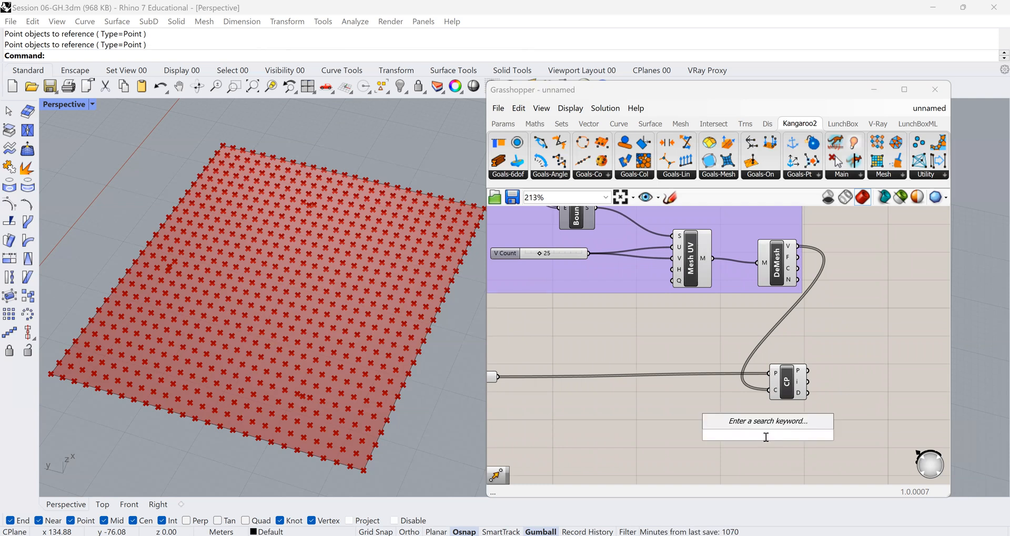
{"action": "type", "text": "move"}
{"action": "key", "text": "Return"}
{"action": "left_click_drag", "start_coordinate": [768, 442], "coordinate": [807, 371]}
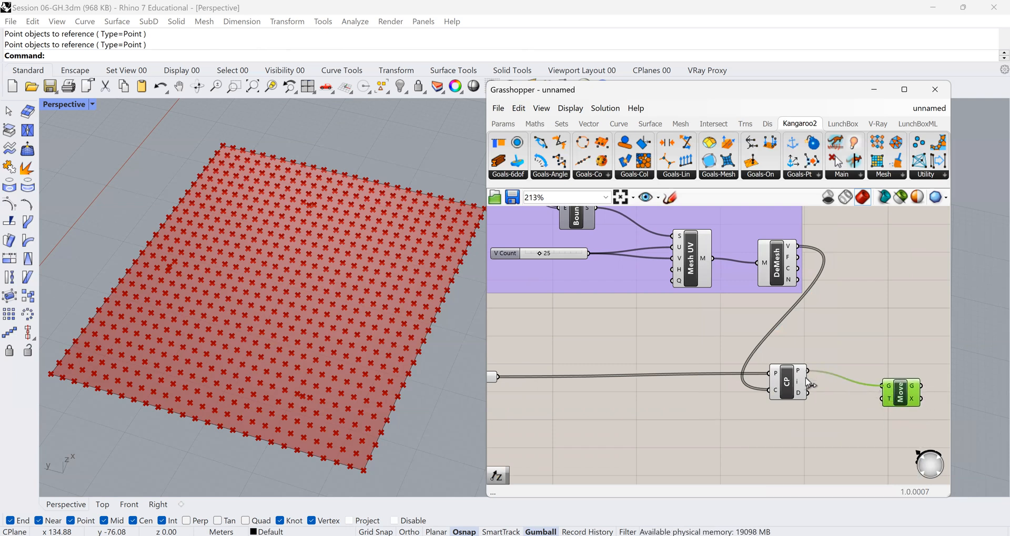
Add a Unit Z vector below Closest Point, wire it into the Move component's Motion input, and check the moved points in the viewport.
{"action": "left_click", "coordinate": [733, 441]}
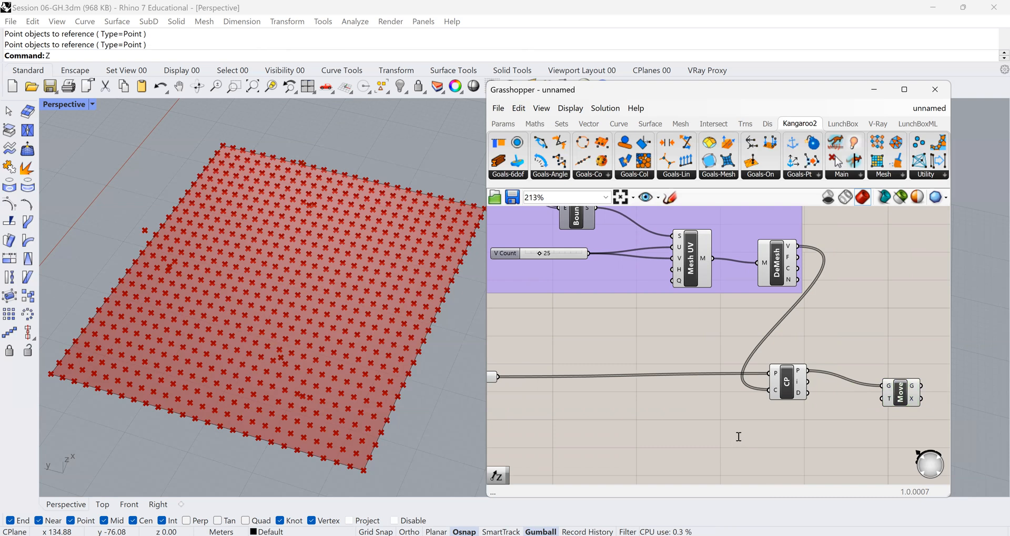
{"action": "double_click", "coordinate": [738, 436]}
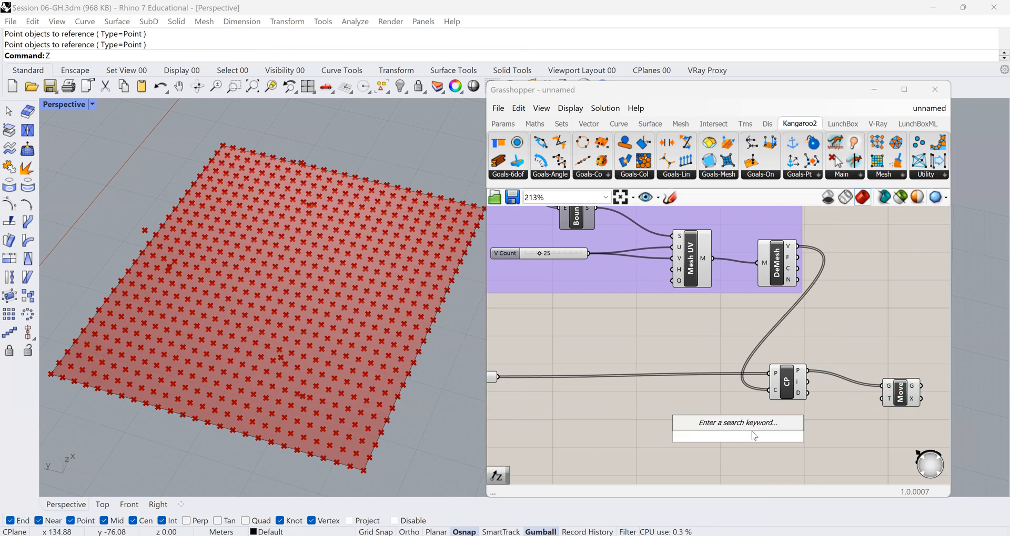
{"action": "type", "text": "z"}
{"action": "key", "text": "Return"}
{"action": "left_click_drag", "start_coordinate": [757, 436], "coordinate": [881, 398]}
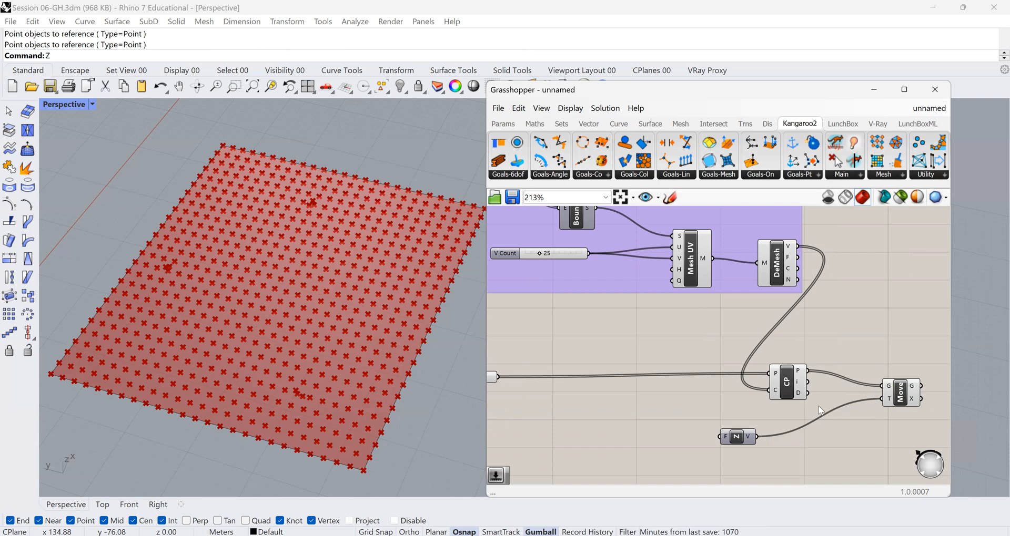
{"action": "left_click", "coordinate": [899, 392]}
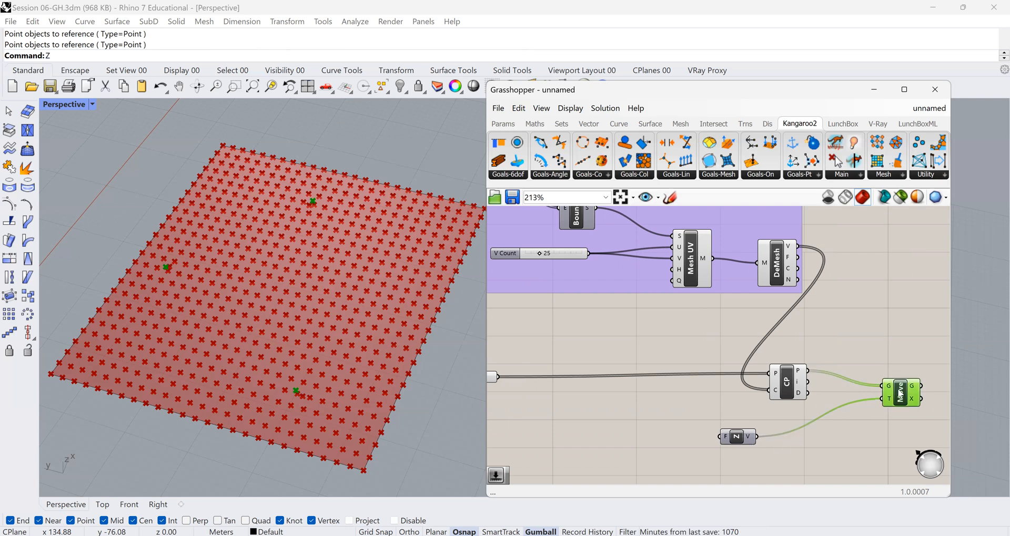
{"action": "right_click_drag", "start_coordinate": [392, 380], "coordinate": [385, 358]}
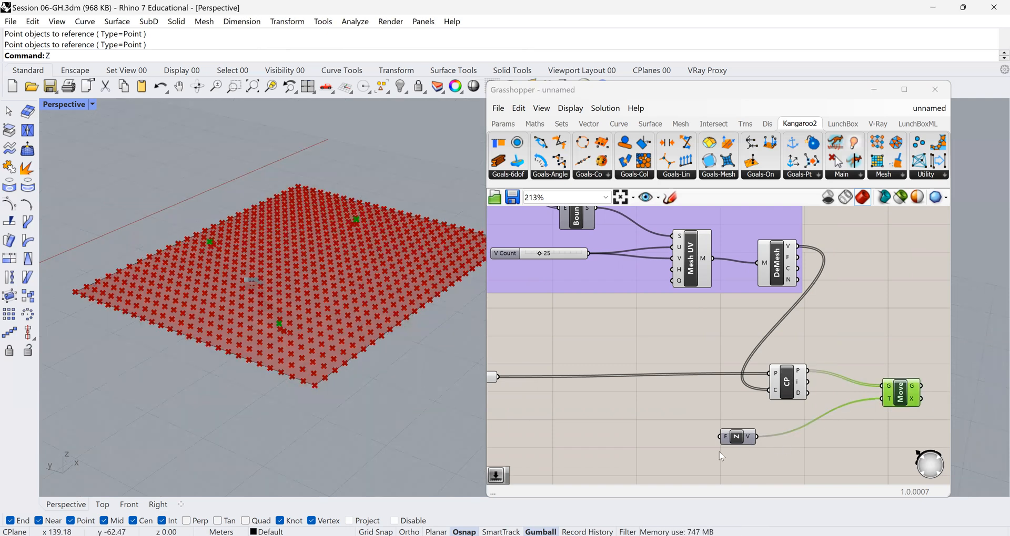
Add a number slider set to 50, connect it to the Unit Z Factor input, and place it beside Unit Z.
{"action": "key", "text": "Left"}
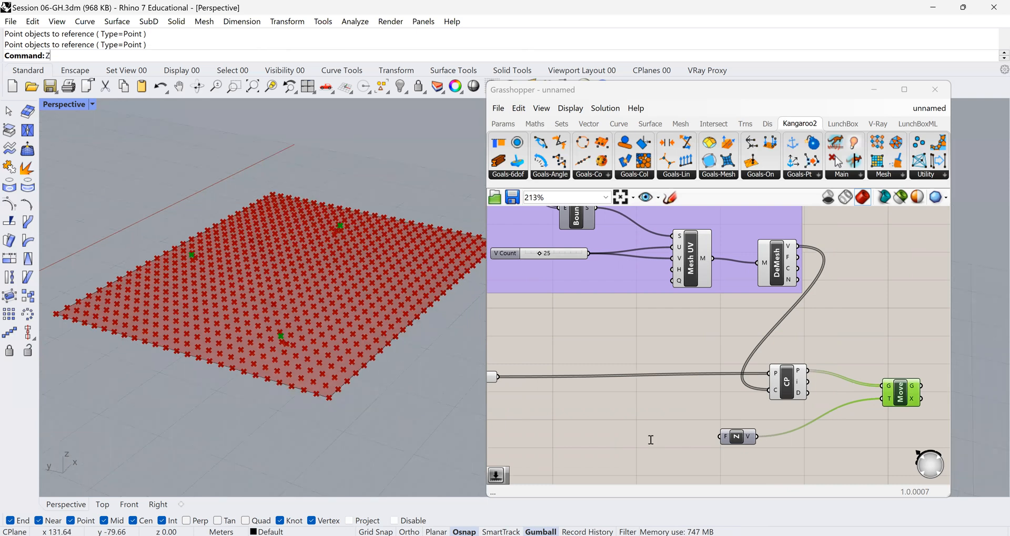
{"action": "double_click", "coordinate": [651, 440]}
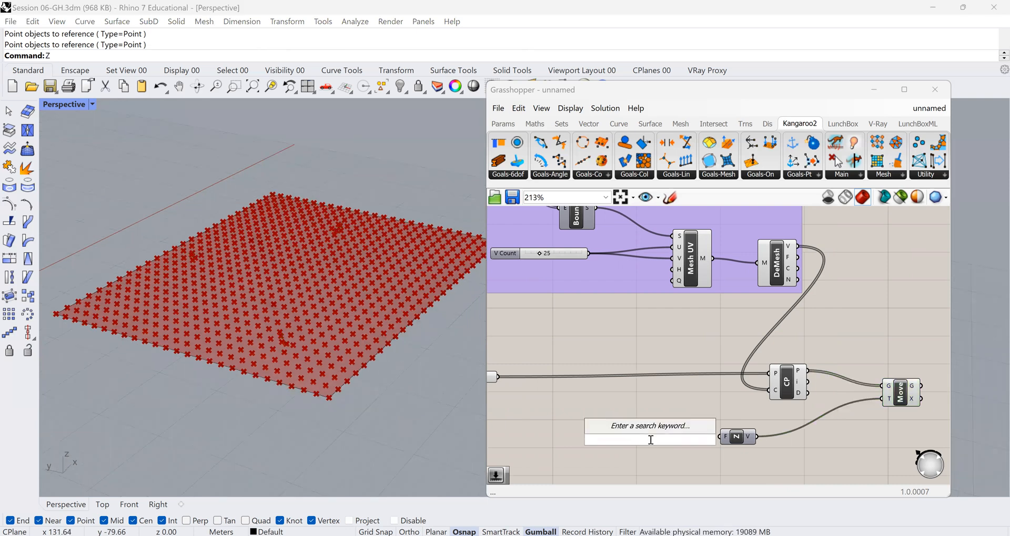
{"action": "type", "text": "50"}
{"action": "key", "text": "Return"}
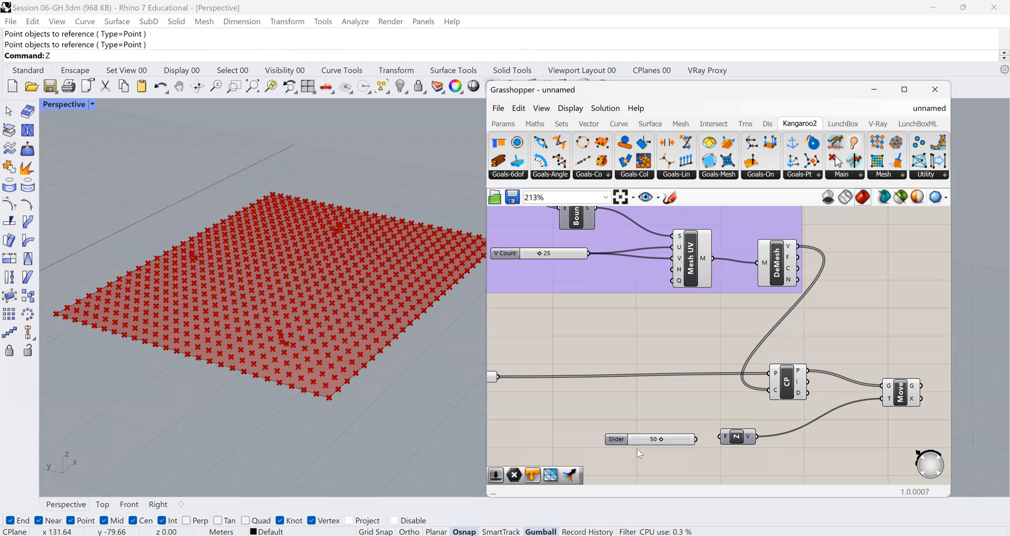
{"action": "left_click_drag", "start_coordinate": [695, 440], "coordinate": [719, 437]}
{"action": "left_click_drag", "start_coordinate": [612, 440], "coordinate": [589, 434]}
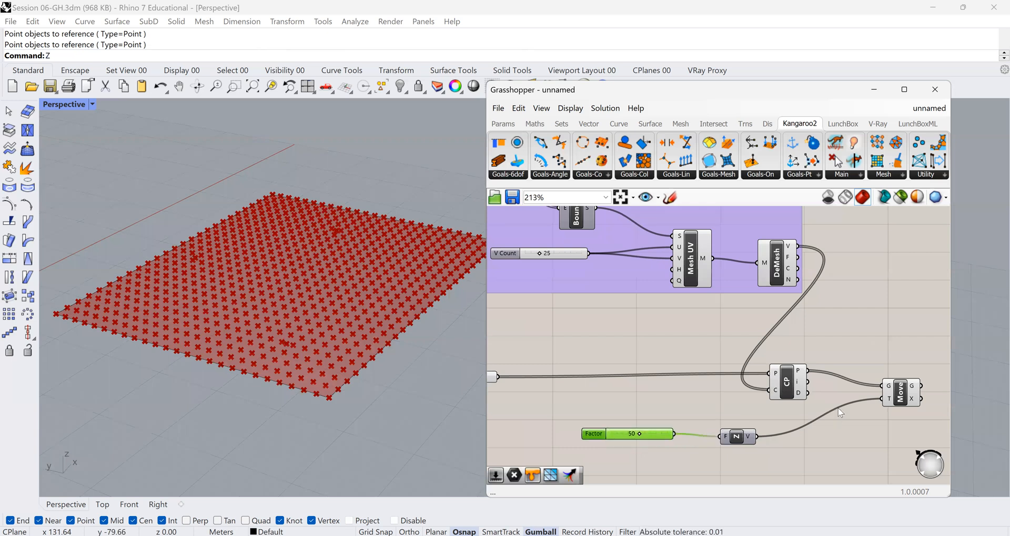
Shift the Move component slightly away from Closest Point and bring the Point parameter nearer to it.
{"action": "left_click", "coordinate": [901, 390]}
{"action": "mouse_move", "coordinate": [886, 395]}
{"action": "left_mouse_down"}
{"action": "mouse_move", "coordinate": [915, 392]}
{"action": "mouse_move", "coordinate": [899, 386]}
{"action": "left_mouse_up"}
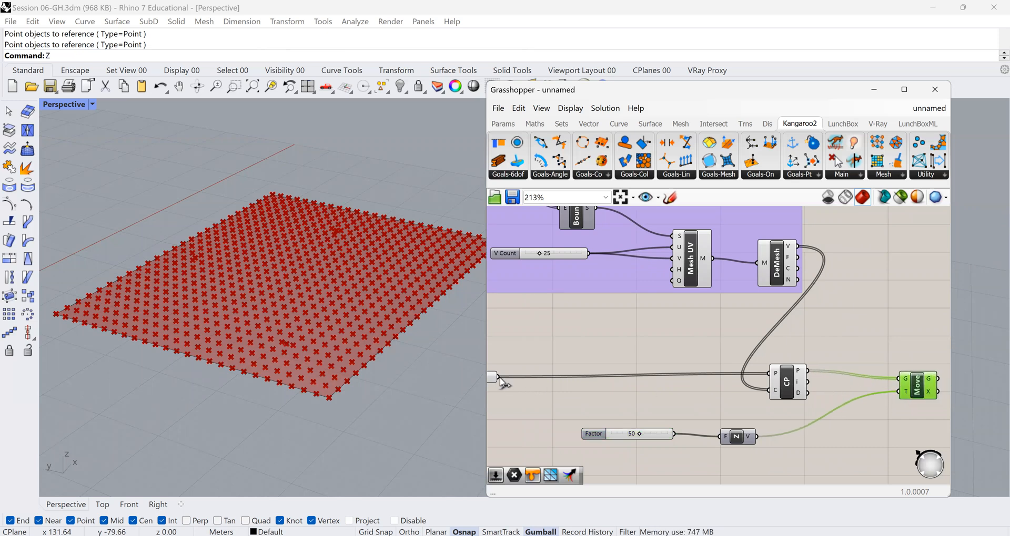
{"action": "left_click_drag", "start_coordinate": [495, 377], "coordinate": [542, 377]}
Lower the Unit Z Factor slider to 17 and check the moved points' height above the mesh in the viewport.
{"action": "scroll", "coordinate": [297, 366], "scroll_direction": "down", "scroll_amount": 1}
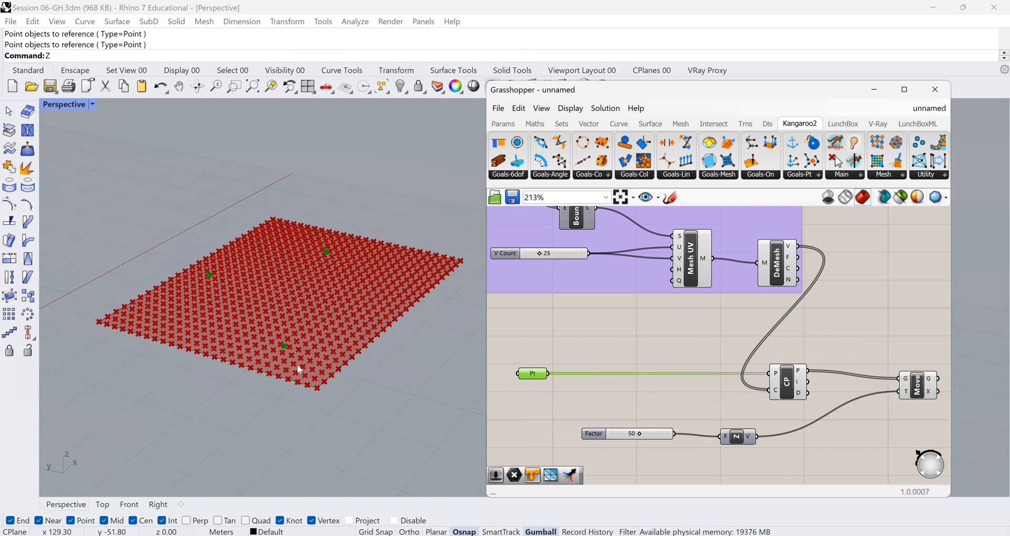
{"action": "scroll", "coordinate": [301, 363], "scroll_direction": "down", "scroll_amount": 1}
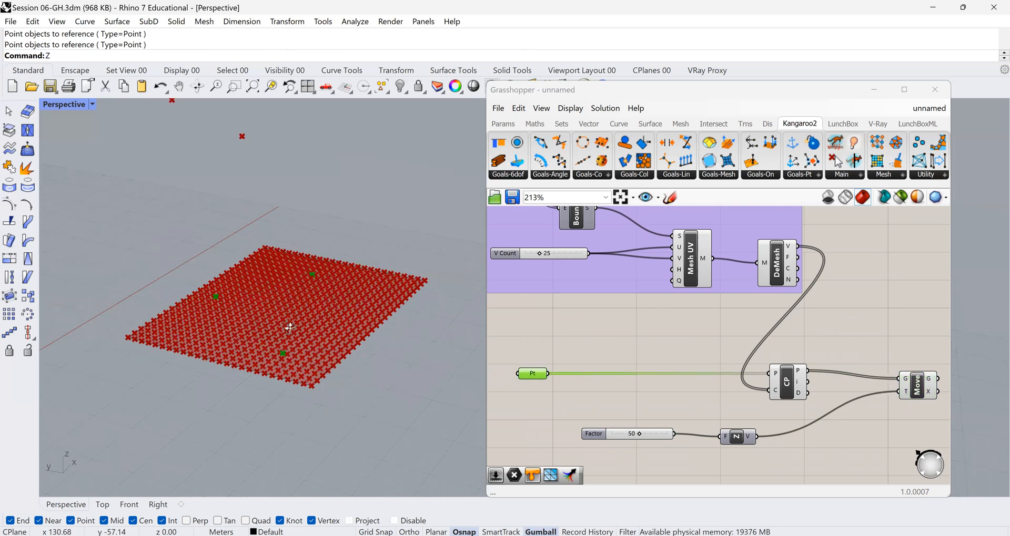
{"action": "scroll", "coordinate": [290, 327], "scroll_direction": "down", "scroll_amount": 2}
{"action": "scroll", "coordinate": [638, 436], "scroll_direction": "up", "scroll_amount": 3}
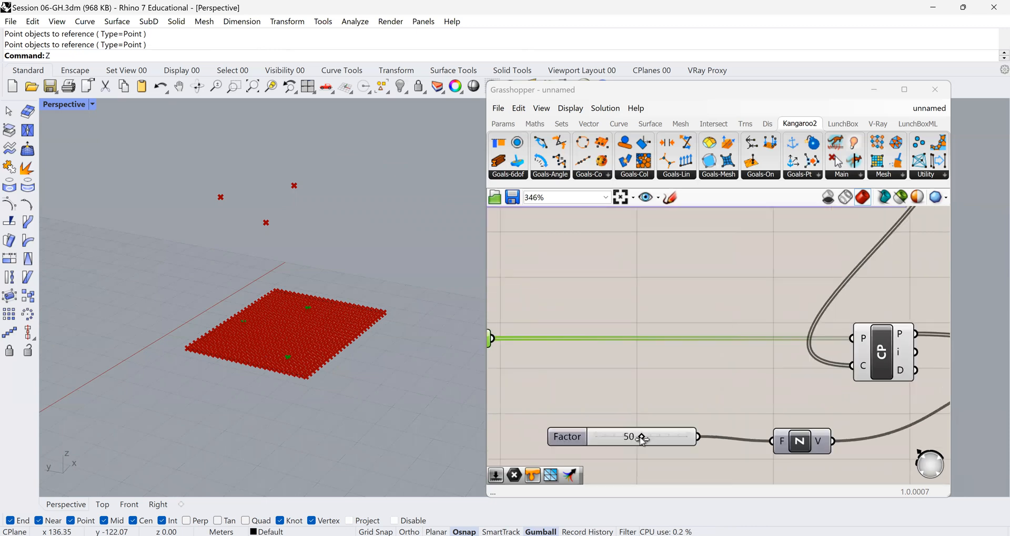
{"action": "scroll", "coordinate": [642, 440], "scroll_direction": "up", "scroll_amount": 1}
{"action": "left_click_drag", "start_coordinate": [642, 440], "coordinate": [609, 439]}
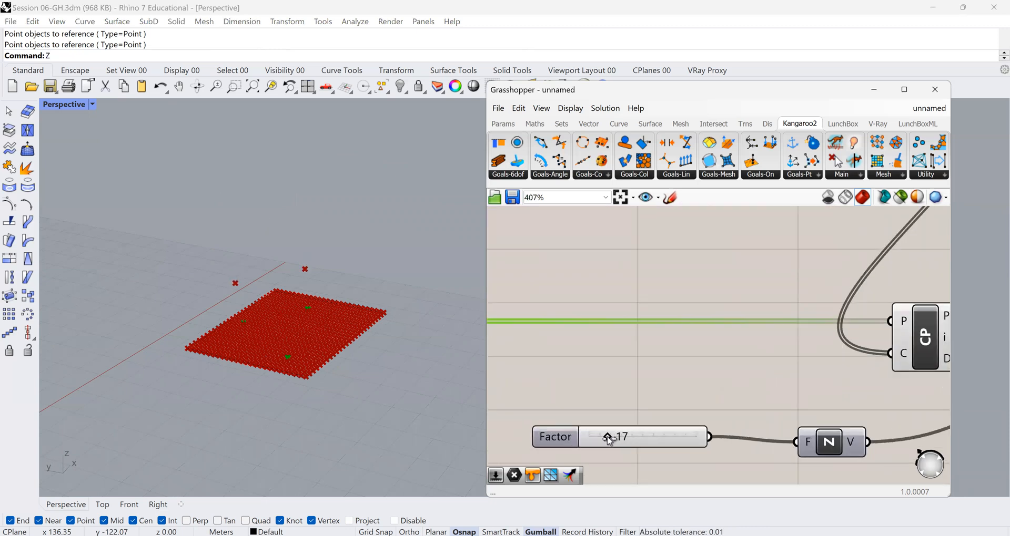
{"action": "scroll", "coordinate": [741, 342], "scroll_direction": "down", "scroll_amount": 5}
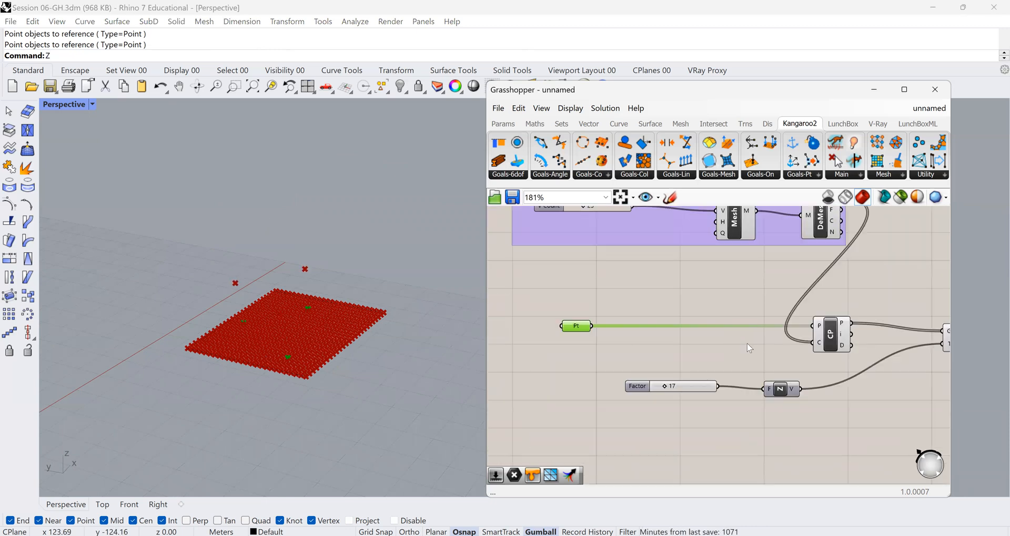
{"action": "scroll", "coordinate": [749, 348], "scroll_direction": "down", "scroll_amount": 3}
{"action": "left_click", "coordinate": [878, 339]}
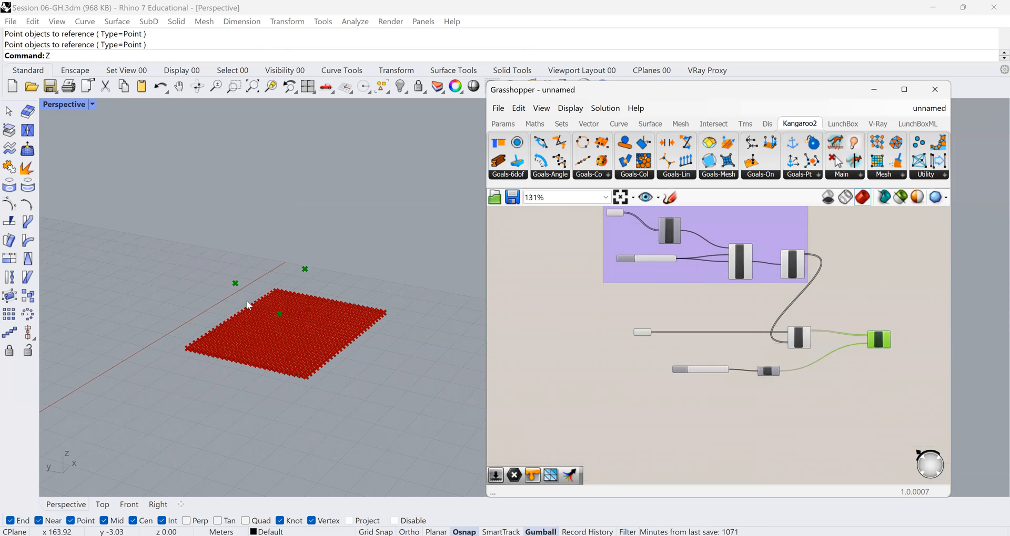
{"action": "scroll", "coordinate": [299, 320], "scroll_direction": "up", "scroll_amount": 2}
{"action": "scroll", "coordinate": [318, 350], "scroll_direction": "up", "scroll_amount": 3}
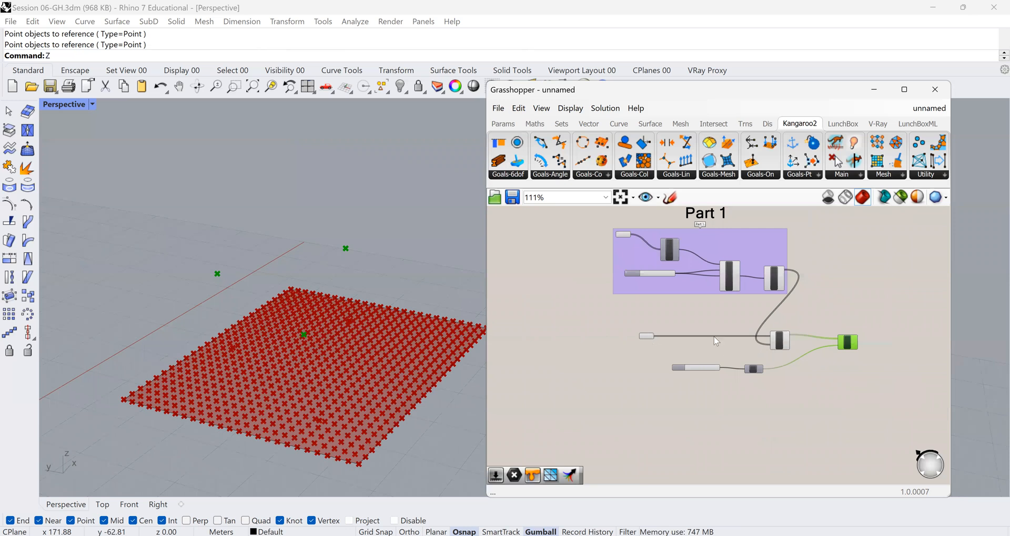
Turn off the viewport previews of the Point parameter and the Closest Point component.
{"action": "scroll", "coordinate": [640, 339], "scroll_direction": "up", "scroll_amount": 2}
{"action": "left_click", "coordinate": [640, 339]}
{"action": "middle_click", "coordinate": [640, 339]}
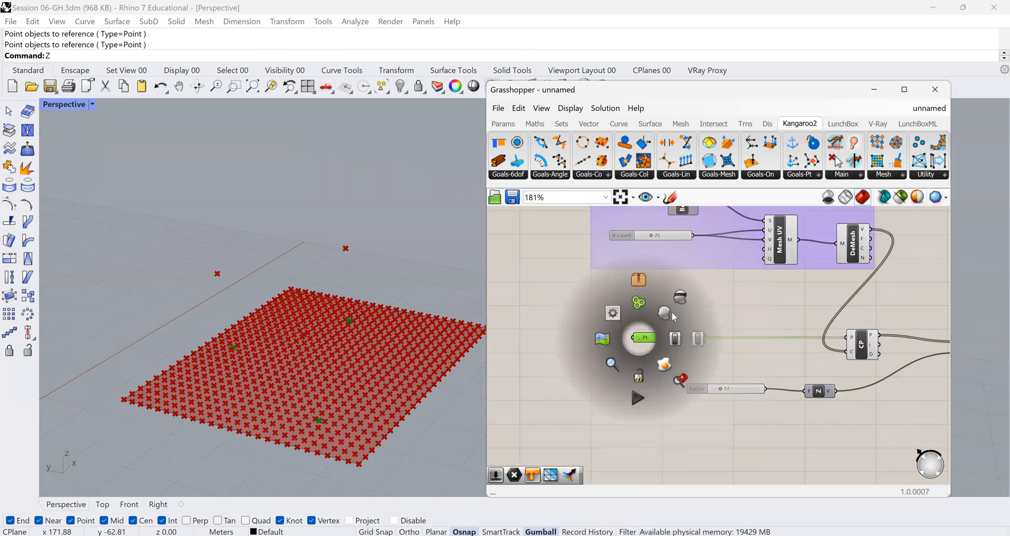
{"action": "left_click", "coordinate": [671, 311]}
{"action": "scroll", "coordinate": [633, 337], "scroll_direction": "down", "scroll_amount": 1}
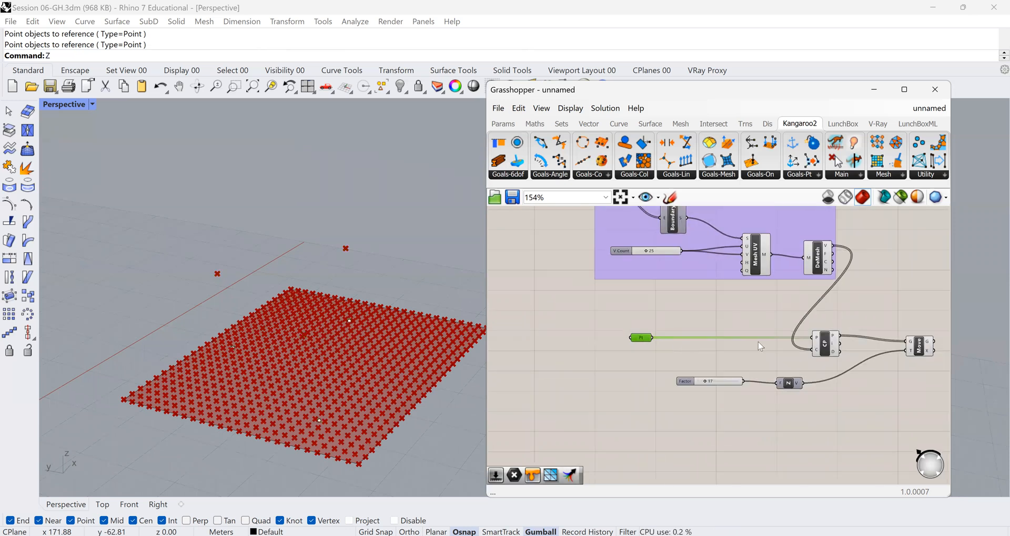
{"action": "left_click", "coordinate": [825, 342]}
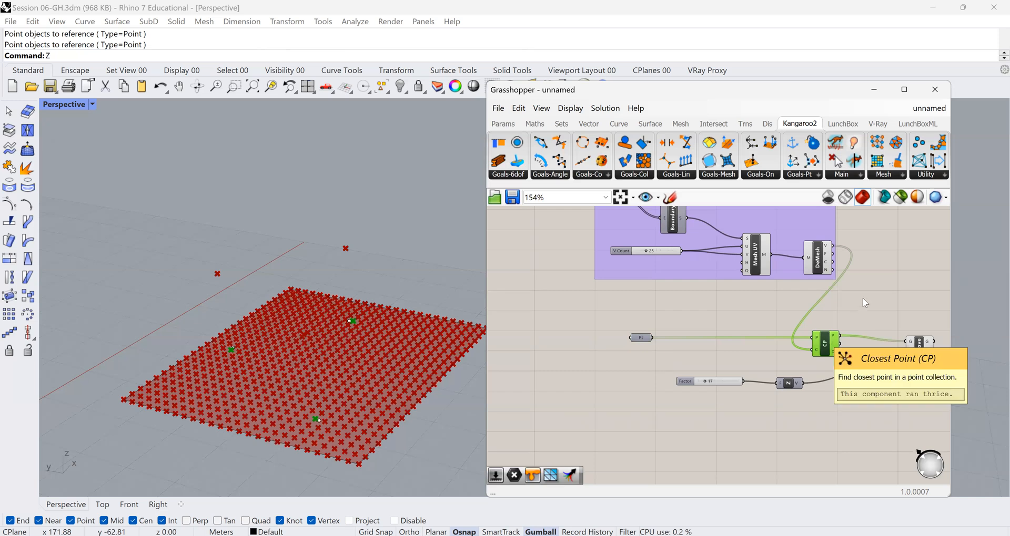
{"action": "middle_click", "coordinate": [825, 341]}
{"action": "left_click", "coordinate": [867, 299]}
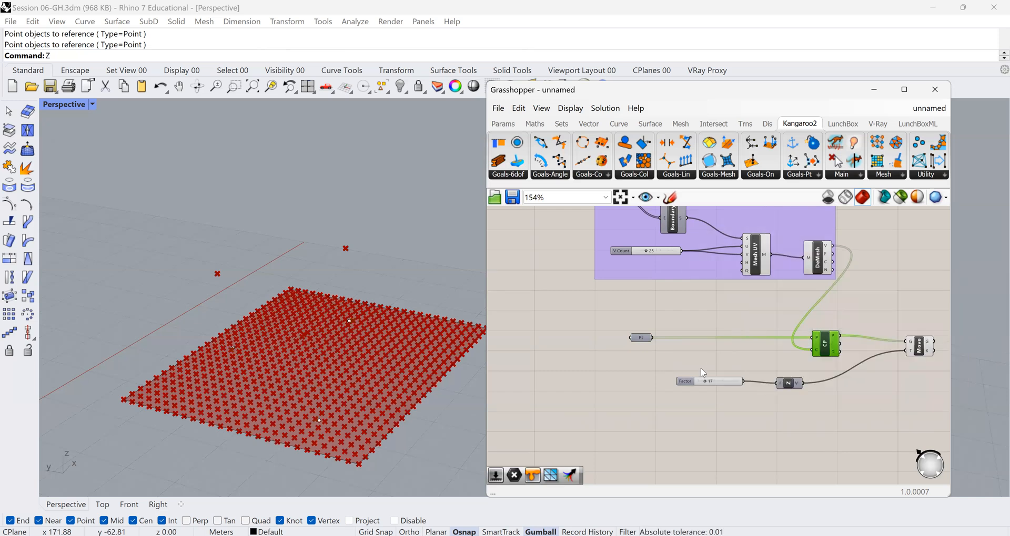
Compare the Deconstruct Mesh and Move previews, and set the Unit Z Factor slider to 22.
{"action": "scroll", "coordinate": [791, 317], "scroll_direction": "down", "scroll_amount": 1}
{"action": "left_click", "coordinate": [757, 302]}
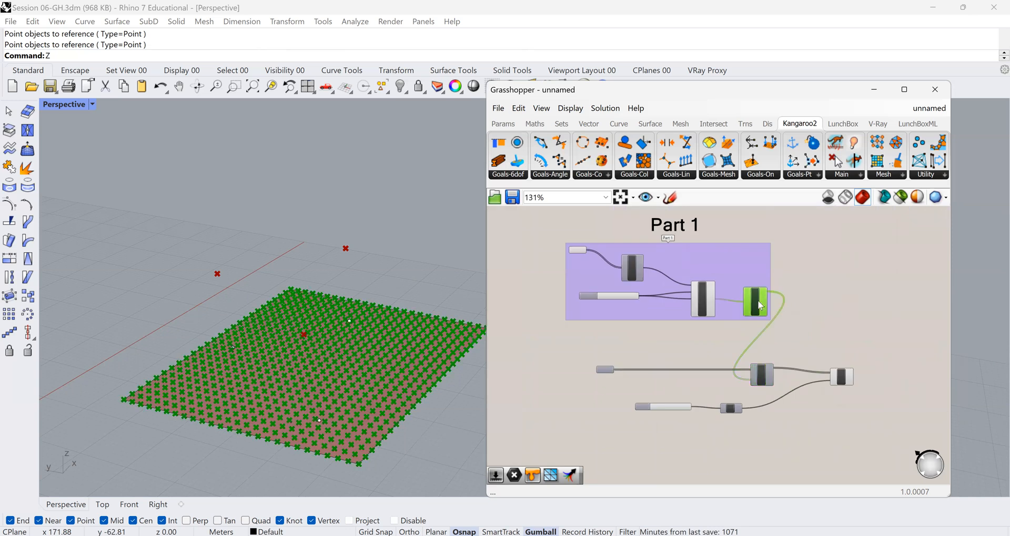
{"action": "left_click", "coordinate": [840, 378]}
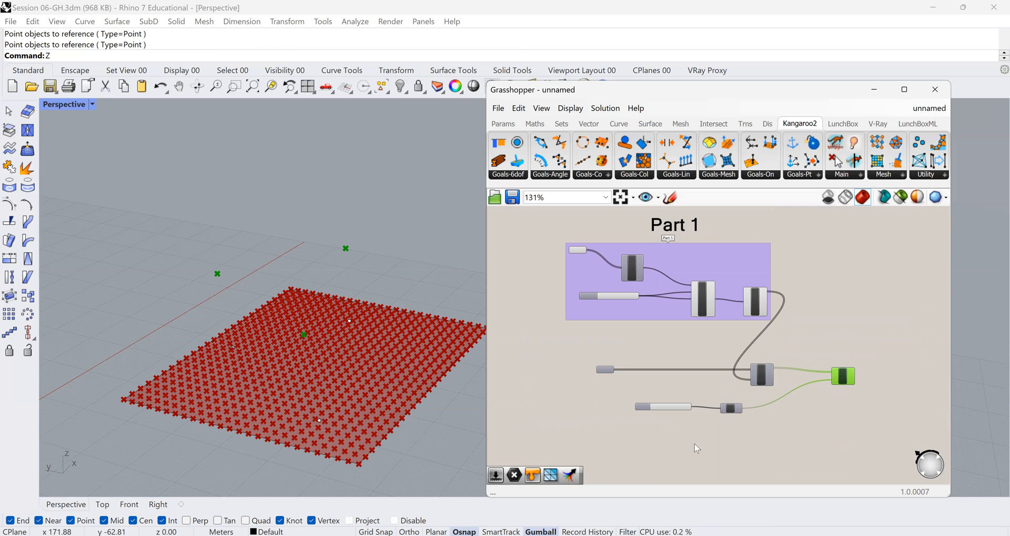
{"action": "scroll", "coordinate": [695, 444], "scroll_direction": "up", "scroll_amount": 3}
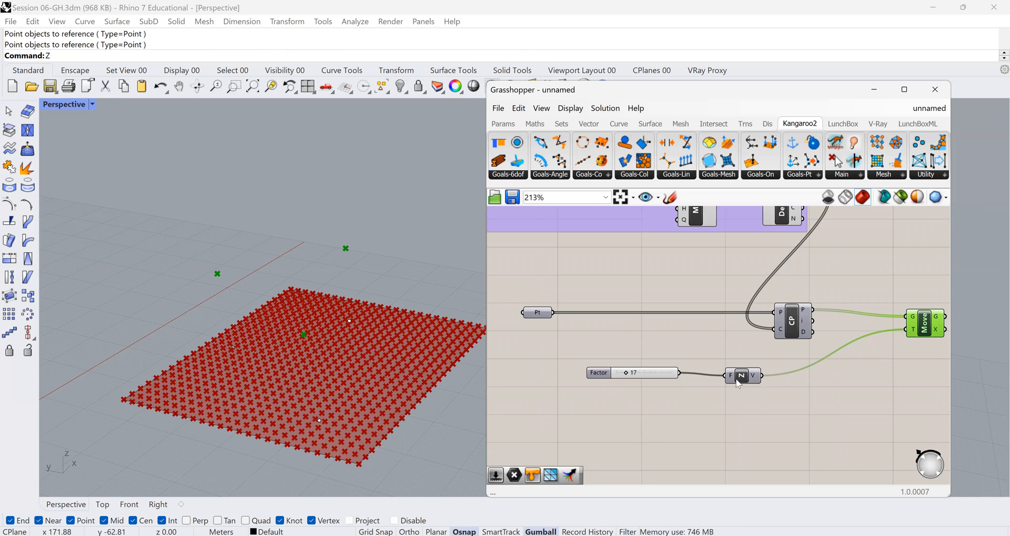
{"action": "mouse_move", "coordinate": [728, 384]}
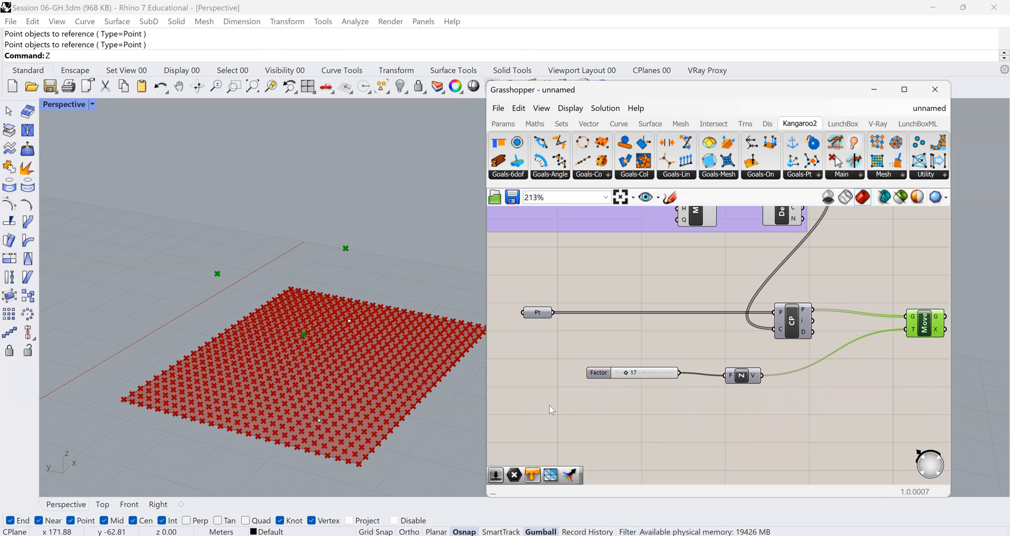
{"action": "mouse_move", "coordinate": [629, 373]}
{"action": "left_mouse_down"}
{"action": "mouse_move", "coordinate": [610, 374]}
{"action": "mouse_move", "coordinate": [630, 375]}
{"action": "left_mouse_up"}
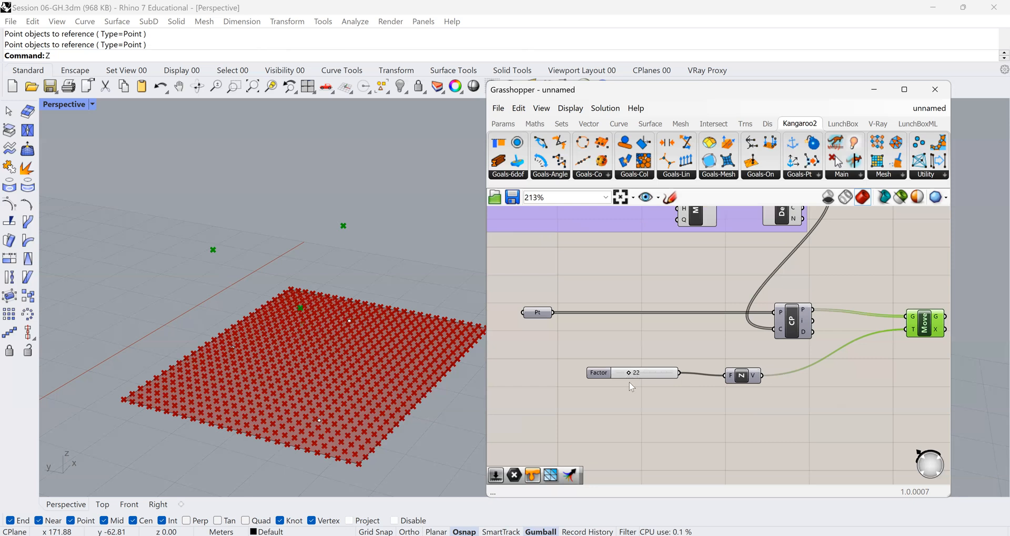
Add a Merge component below Unit Z.
{"action": "left_click", "coordinate": [690, 431]}
{"action": "double_click", "coordinate": [690, 432]}
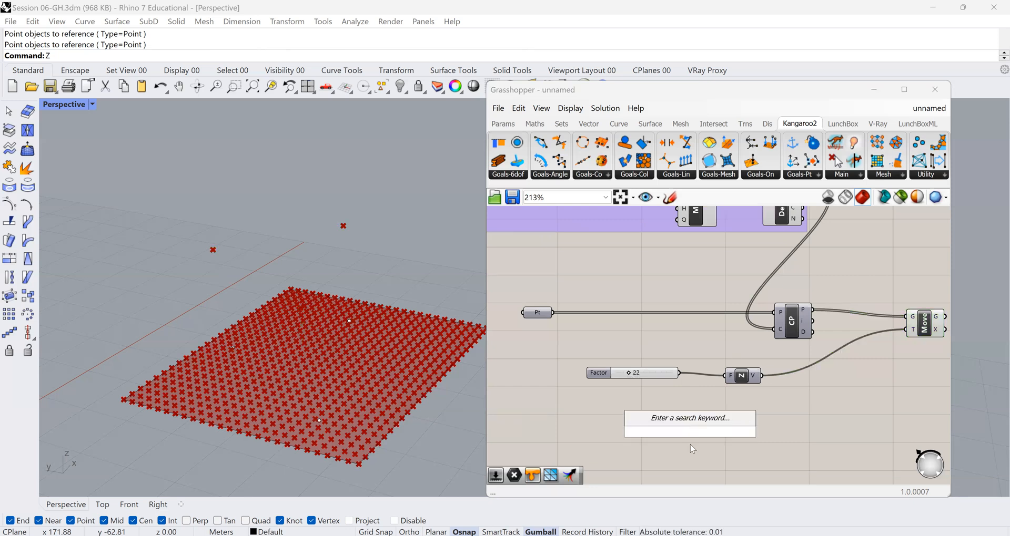
{"action": "type", "text": "merge"}
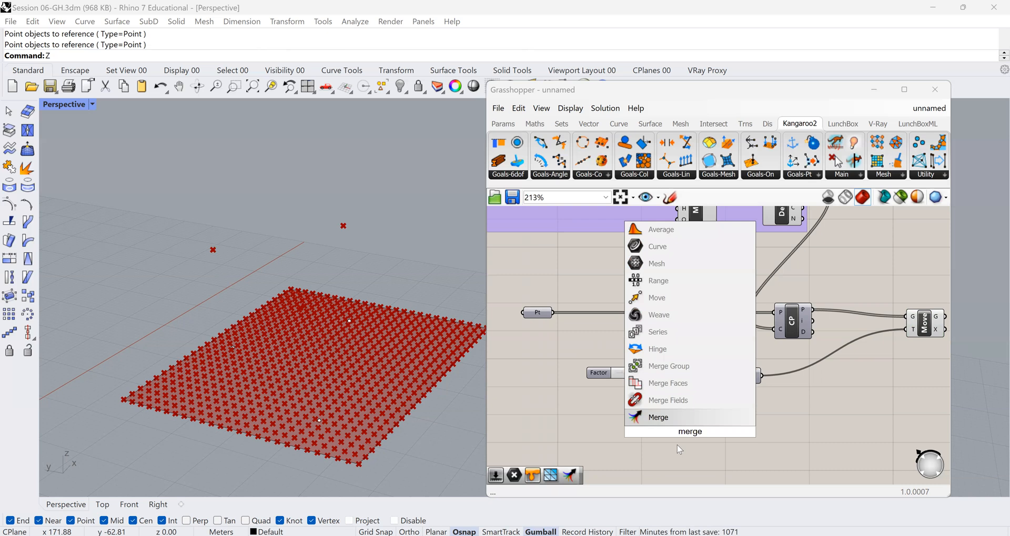
{"action": "left_click", "coordinate": [659, 417]}
{"action": "scroll", "coordinate": [679, 272], "scroll_direction": "down", "scroll_amount": 1}
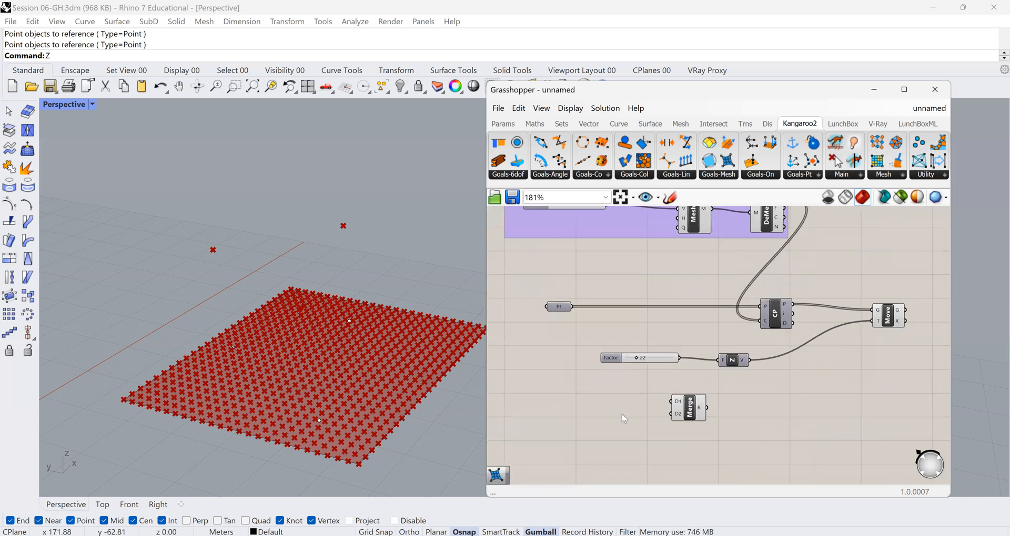
Add a number slider set to 20 beside the Merge component and duplicate it.
{"action": "scroll", "coordinate": [622, 414], "scroll_direction": "up", "scroll_amount": 4}
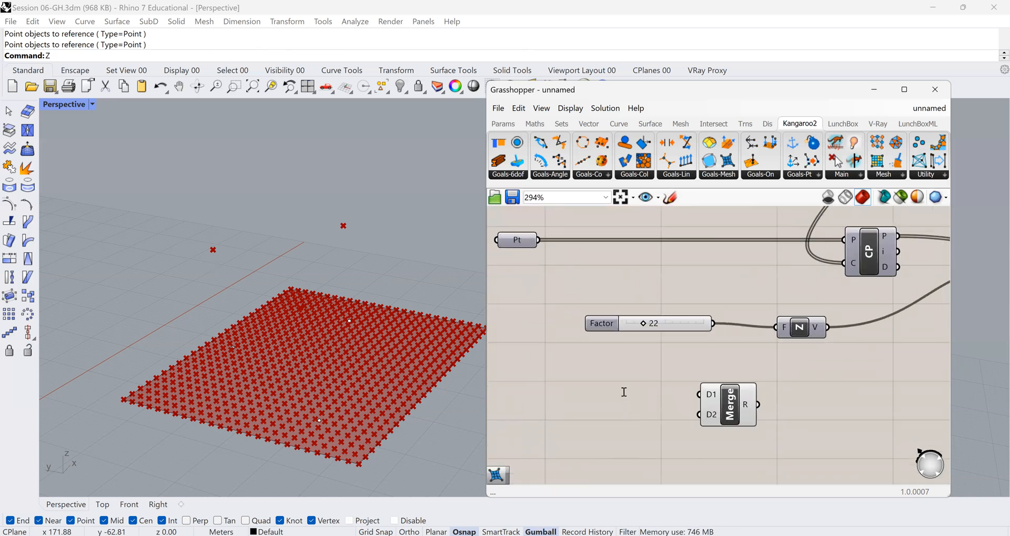
{"action": "double_click", "coordinate": [624, 392]}
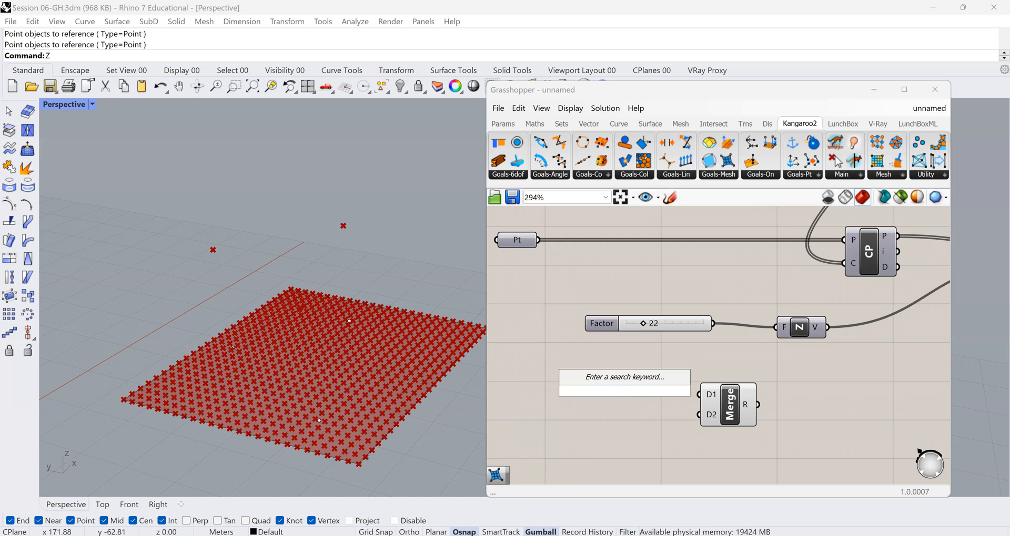
{"action": "type", "text": "20"}
{"action": "key", "text": "Return"}
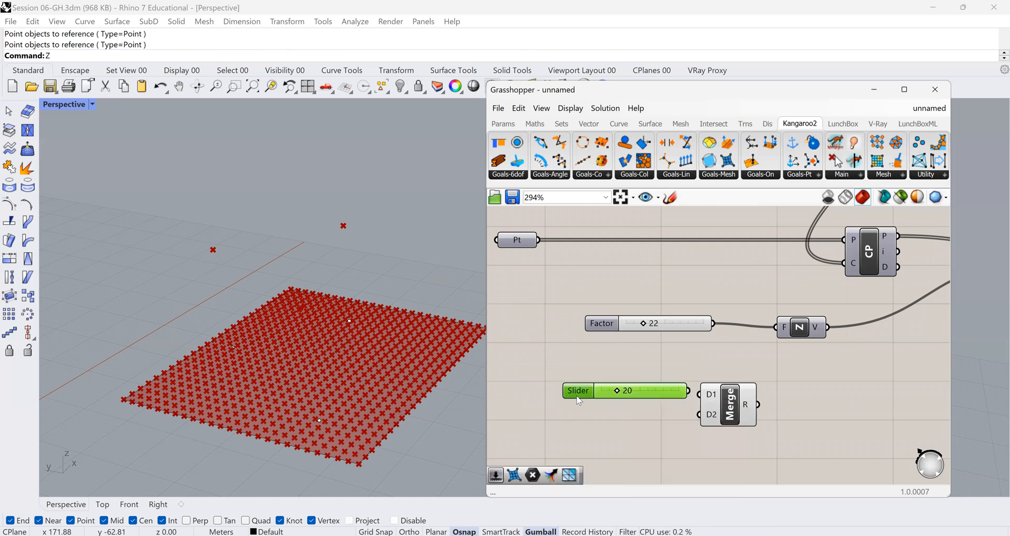
{"action": "key", "text": "ctrl+v"}
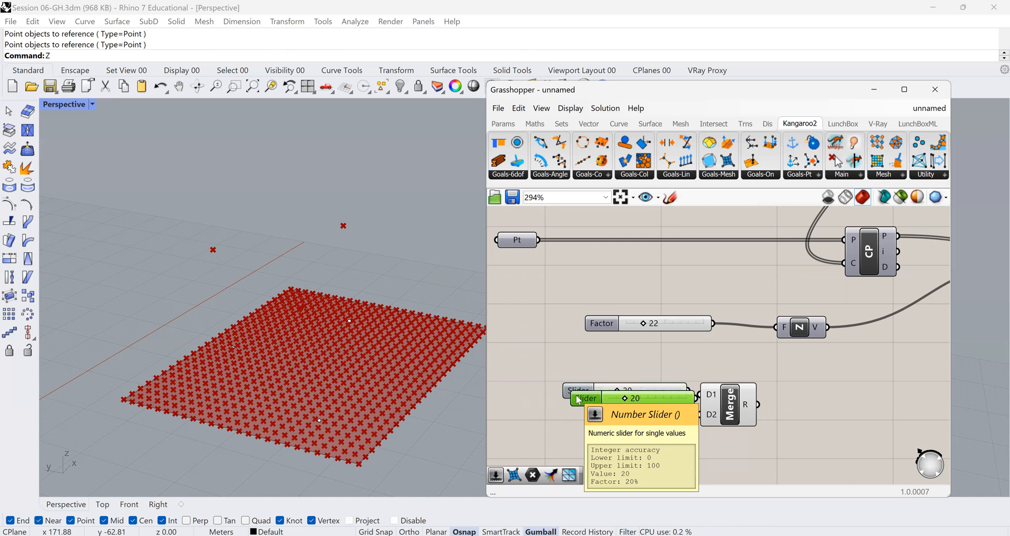
Make a third slider copy, stack the three sliders beside Merge, and wire them into inputs D1, D2 and D3.
{"action": "left_click_drag", "start_coordinate": [577, 398], "coordinate": [532, 406], "text": "alt"}
{"action": "left_click_drag", "start_coordinate": [624, 409], "coordinate": [628, 451]}
{"action": "left_click_drag", "start_coordinate": [654, 397], "coordinate": [630, 397]}
{"action": "left_click_drag", "start_coordinate": [702, 401], "coordinate": [664, 396]}
{"action": "left_click_drag", "start_coordinate": [698, 415], "coordinate": [656, 448]}
{"action": "mouse_move", "coordinate": [566, 435]}
{"action": "left_mouse_down"}
{"action": "mouse_move", "coordinate": [554, 423]}
{"action": "mouse_move", "coordinate": [554, 436]}
{"action": "left_mouse_up"}
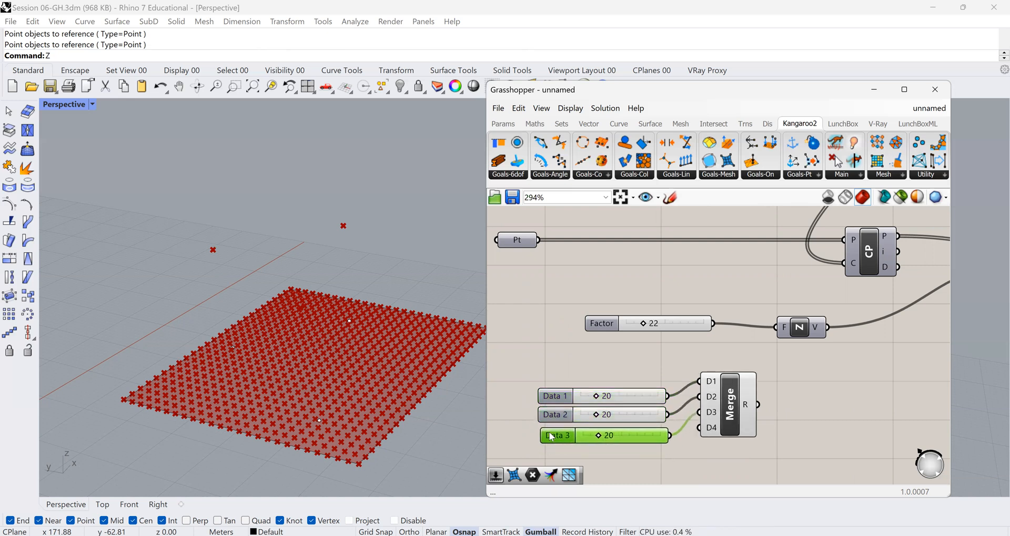
{"action": "scroll", "coordinate": [633, 393], "scroll_direction": "down", "scroll_amount": 3}
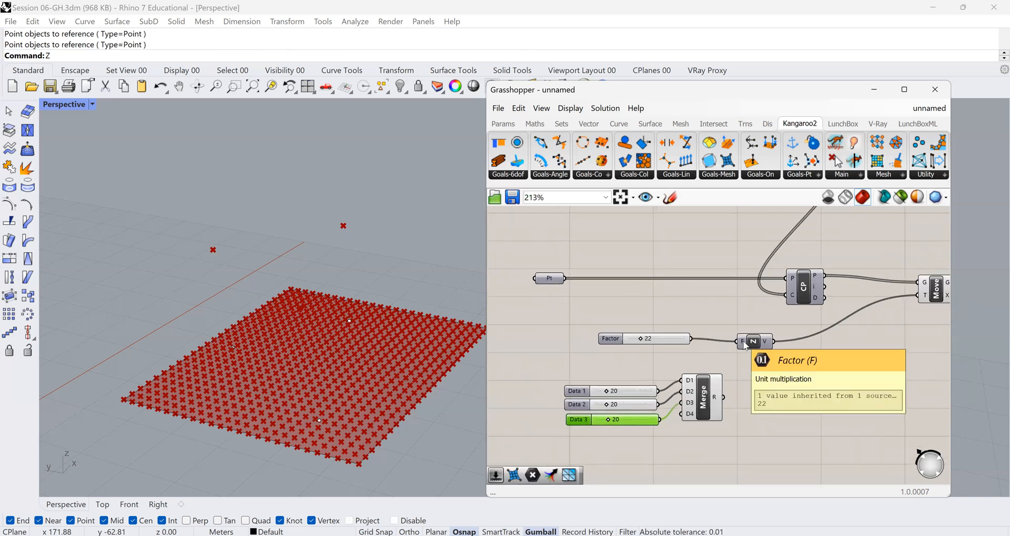
Disconnect the single slider from Unit Z's Factor input and wire the Merge result into it instead.
{"action": "right_click", "coordinate": [745, 346]}
{"action": "mouse_move", "coordinate": [801, 367]}
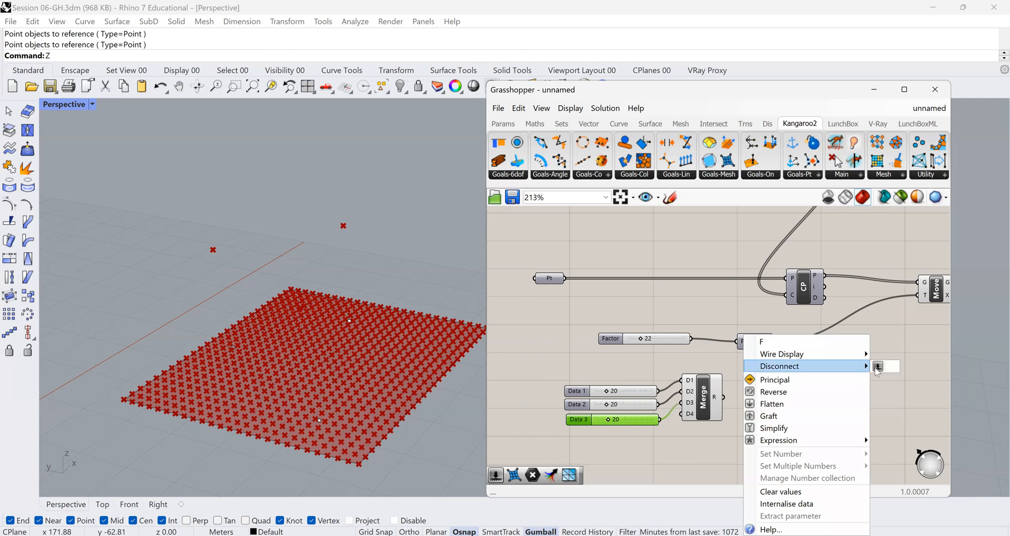
{"action": "left_click", "coordinate": [888, 366]}
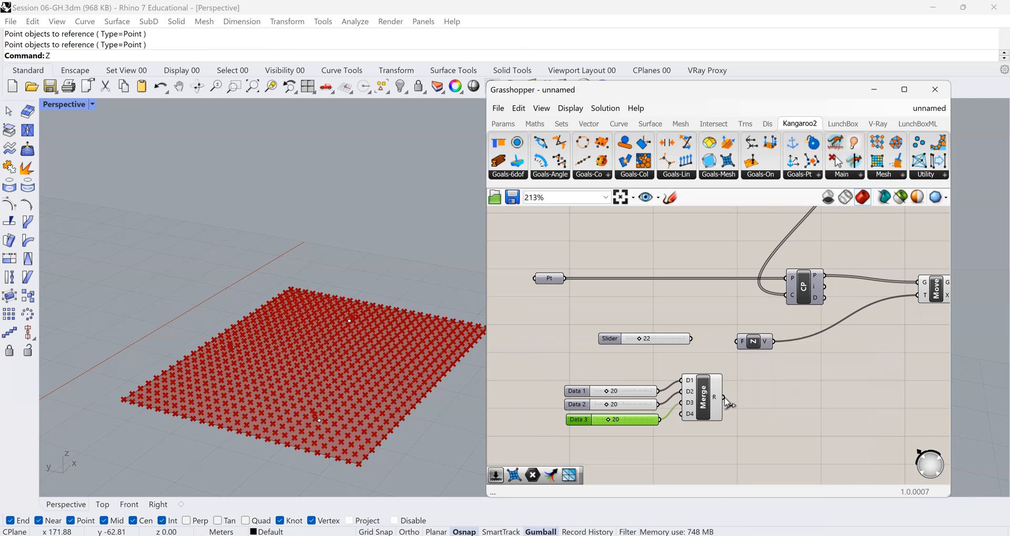
{"action": "left_click_drag", "start_coordinate": [727, 398], "coordinate": [742, 342]}
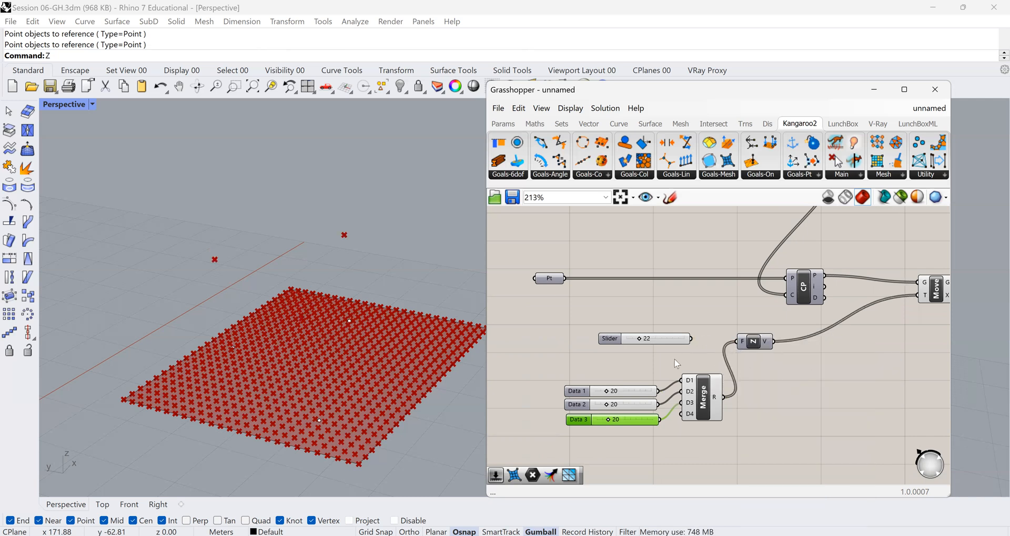
Set the three height sliders feeding Merge to 12 for D1, 36 for D2 and 36 for D3.
{"action": "scroll", "coordinate": [615, 407], "scroll_direction": "up", "scroll_amount": 1}
{"action": "scroll", "coordinate": [604, 389], "scroll_direction": "up", "scroll_amount": 4}
{"action": "left_click_drag", "start_coordinate": [602, 385], "coordinate": [592, 386]}
{"action": "left_click_drag", "start_coordinate": [598, 419], "coordinate": [623, 419]}
{"action": "left_click_drag", "start_coordinate": [605, 461], "coordinate": [629, 459]}
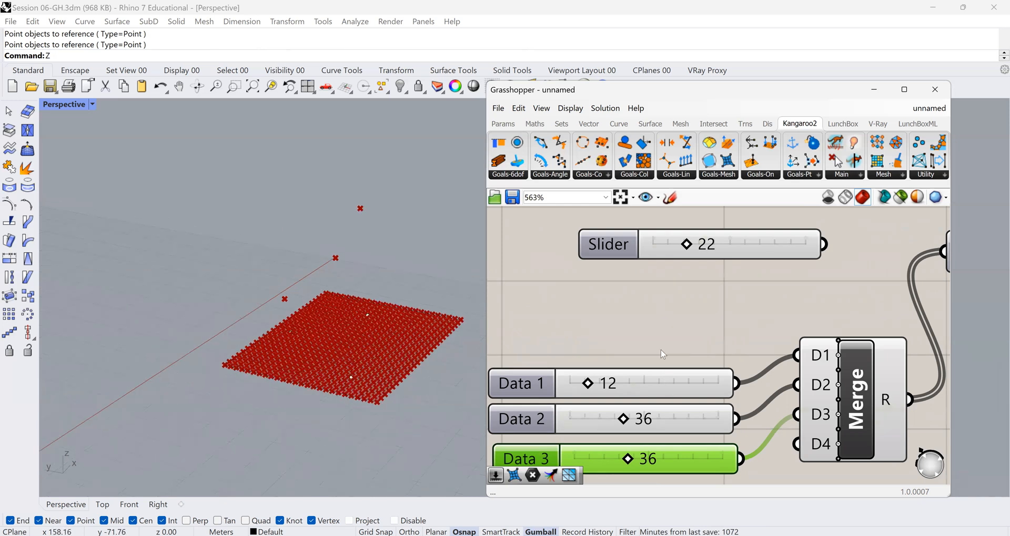
Bring the Move and Point components closer to Closest Point, and delete the unused slider set to 22.
{"action": "scroll", "coordinate": [683, 352], "scroll_direction": "down", "scroll_amount": 3}
{"action": "scroll", "coordinate": [682, 351], "scroll_direction": "down", "scroll_amount": 2}
{"action": "left_click", "coordinate": [890, 286]}
{"action": "left_click_drag", "start_coordinate": [890, 287], "coordinate": [857, 279]}
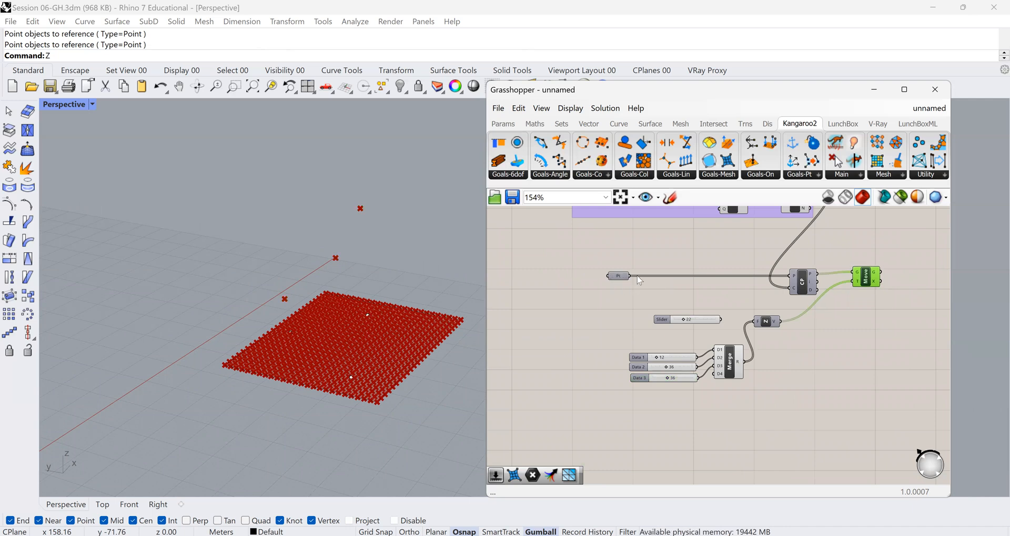
{"action": "left_click_drag", "start_coordinate": [623, 277], "coordinate": [685, 279]}
{"action": "left_click", "coordinate": [667, 321]}
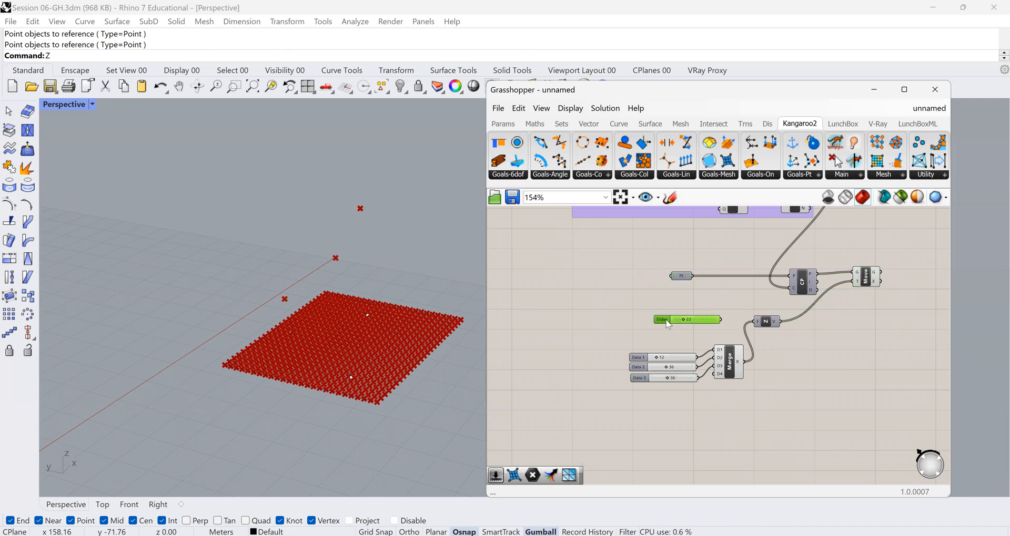
{"action": "key", "text": "Delete"}
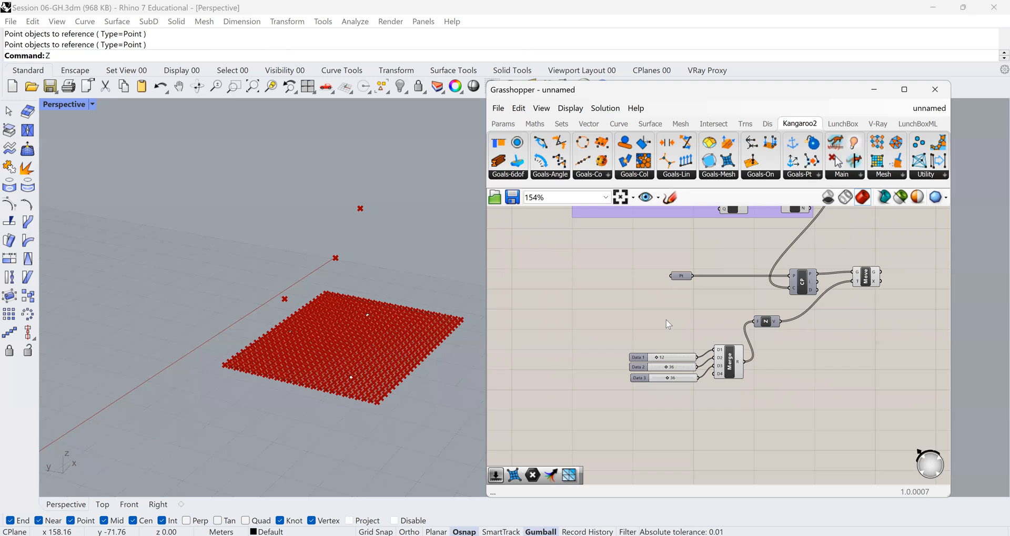
Reposition Unit Z, Merge and the three height sliders into a compact row beneath the Point and Closest Point components.
{"action": "left_click_drag", "start_coordinate": [782, 324], "coordinate": [824, 319]}
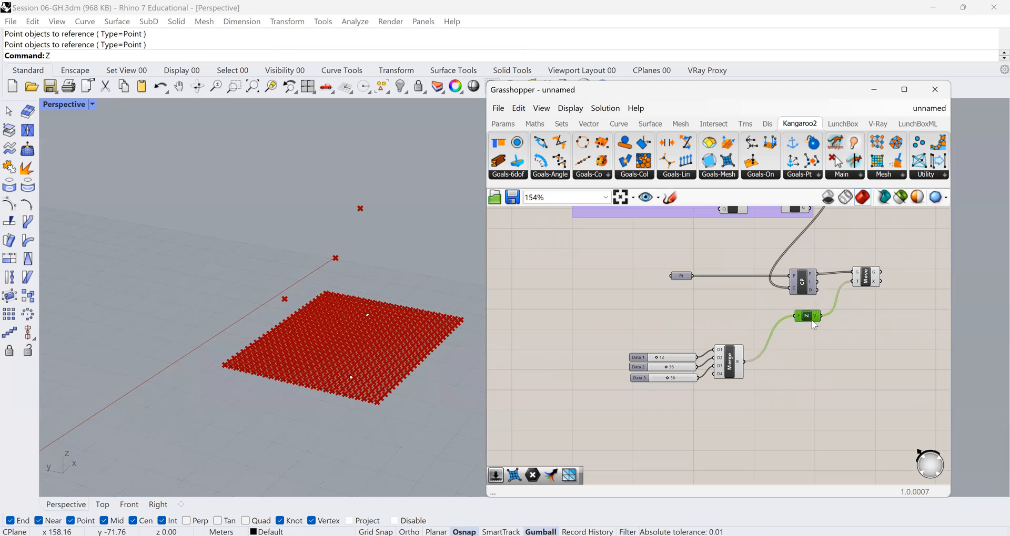
{"action": "left_click_drag", "start_coordinate": [731, 363], "coordinate": [760, 330]}
{"action": "left_click_drag", "start_coordinate": [621, 385], "coordinate": [656, 313]}
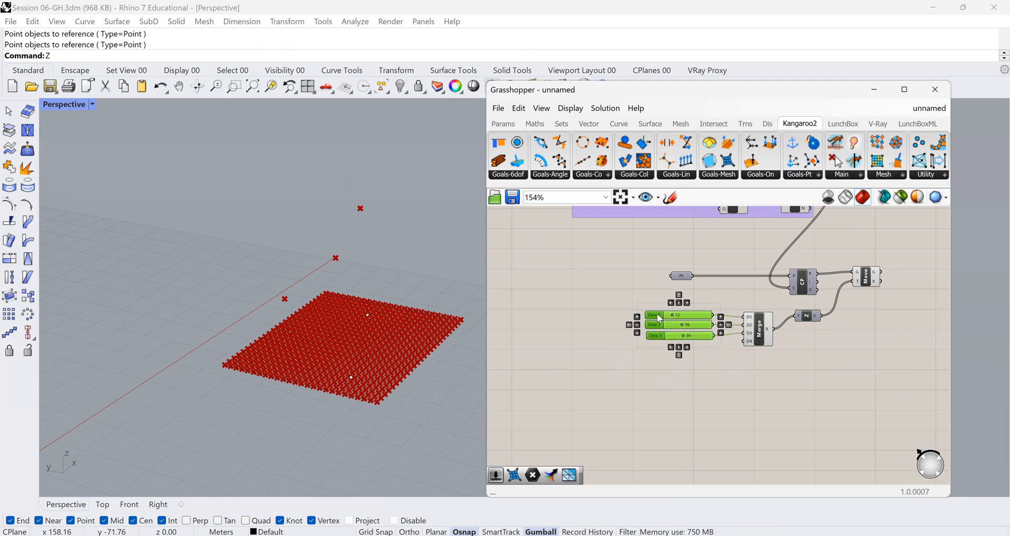
Group the Point, Closest Point, Move, Unit Z, Merge and slider components, and align the group beneath Part 1.
{"action": "scroll", "coordinate": [657, 339], "scroll_direction": "down", "scroll_amount": 2}
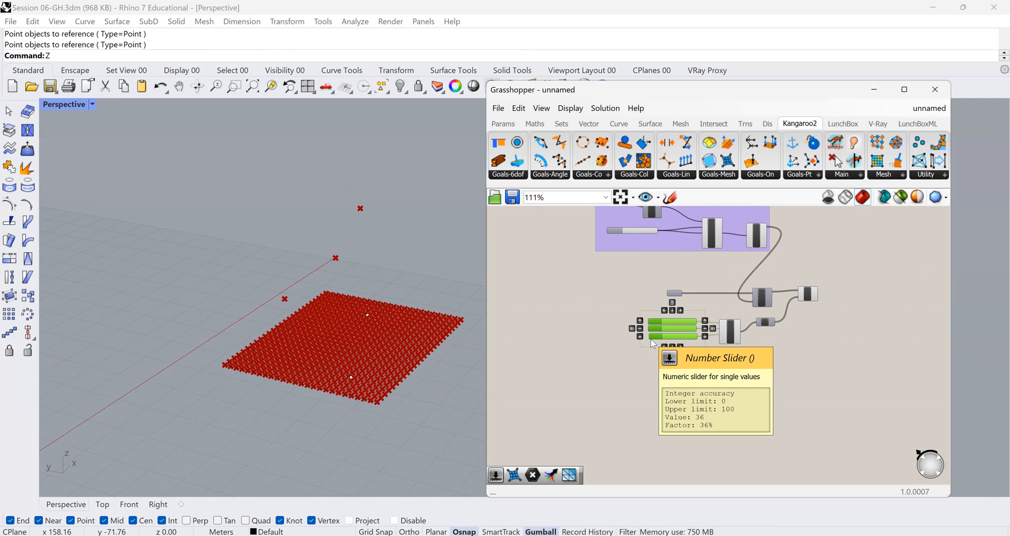
{"action": "left_click_drag", "start_coordinate": [840, 280], "coordinate": [617, 356]}
{"action": "scroll", "coordinate": [836, 284], "scroll_direction": "up", "scroll_amount": 3}
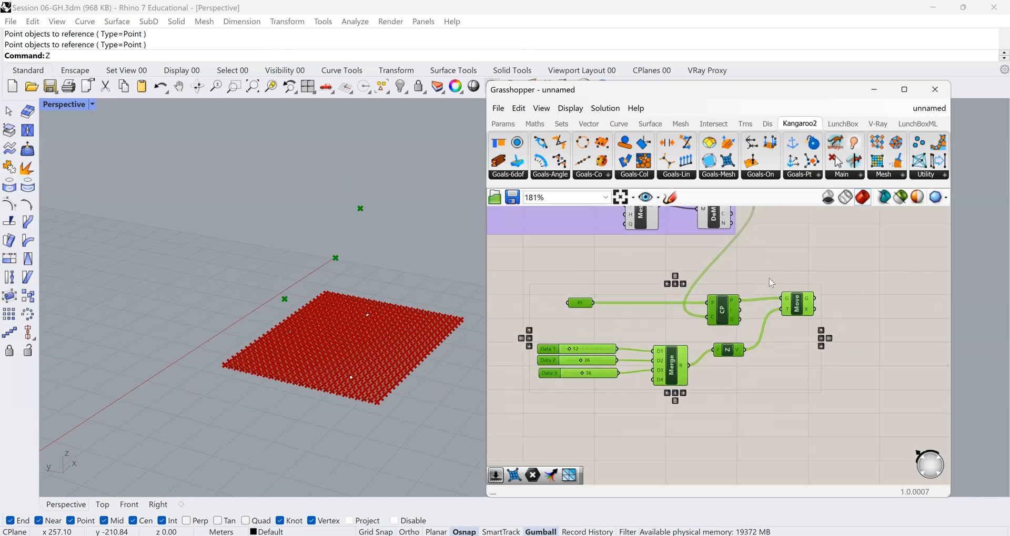
{"action": "left_click", "coordinate": [902, 89]}
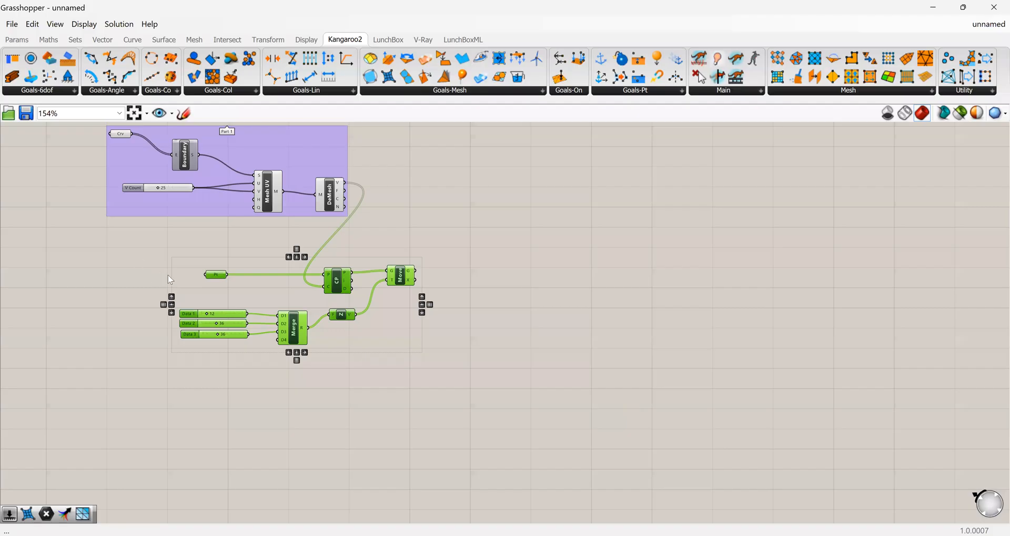
{"action": "scroll", "coordinate": [169, 279], "scroll_direction": "up", "scroll_amount": 2}
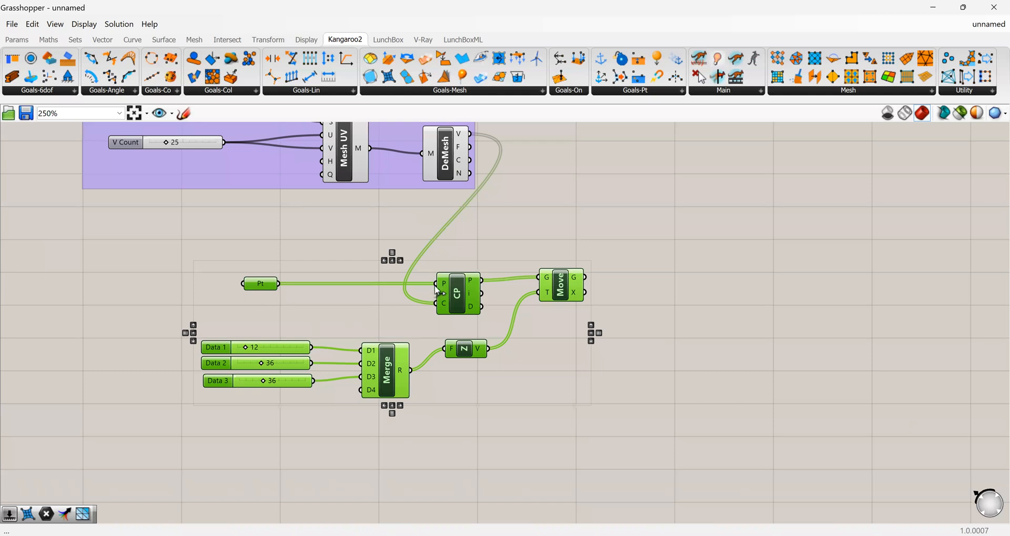
{"action": "right_click", "coordinate": [416, 295]}
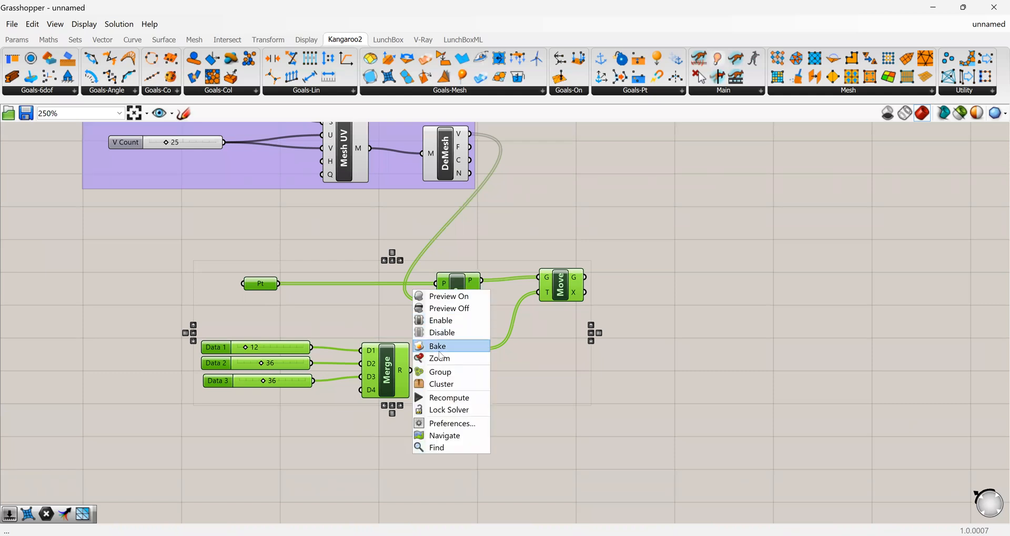
{"action": "left_click", "coordinate": [442, 374]}
{"action": "left_click_drag", "start_coordinate": [351, 268], "coordinate": [244, 267]}
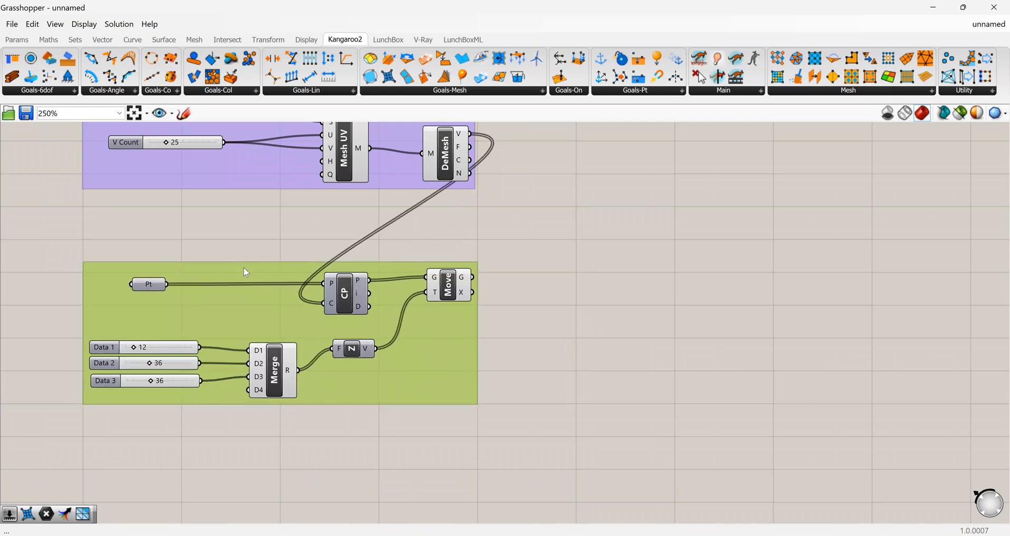
Name the new group Part 2 and apply the Make Colour Default option to it.
{"action": "right_click", "coordinate": [246, 268]}
{"action": "type", "text": "Part 2"}
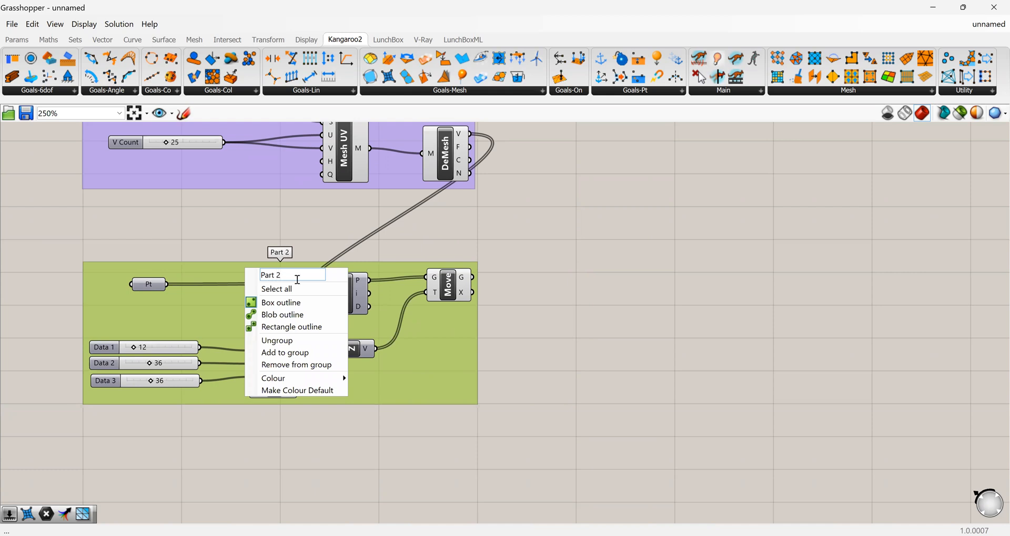
{"action": "left_click", "coordinate": [322, 390]}
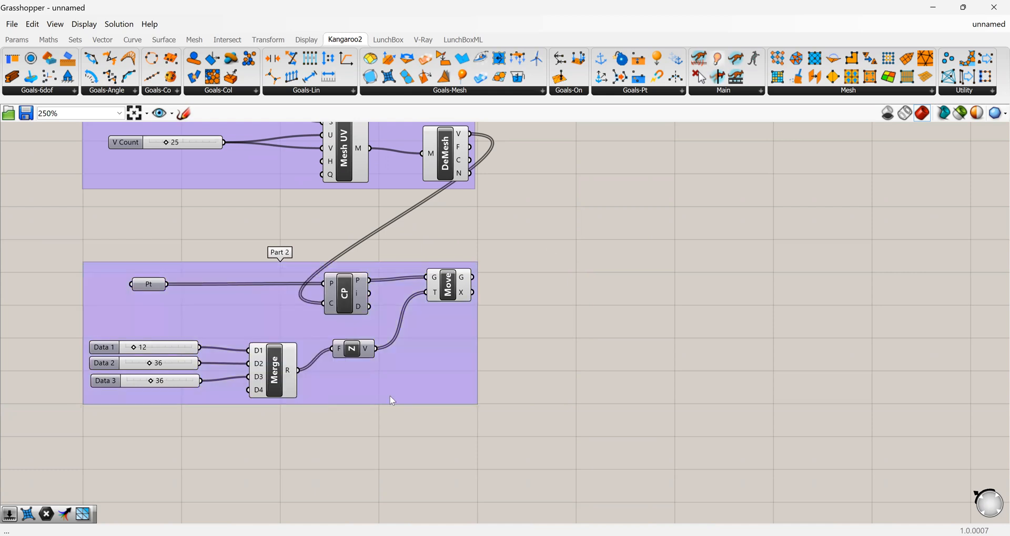
Turn off the Mesh UV component's preview and highlight the Deconstruct Mesh vertices in the Rhino viewport.
{"action": "left_click", "coordinate": [963, 7]}
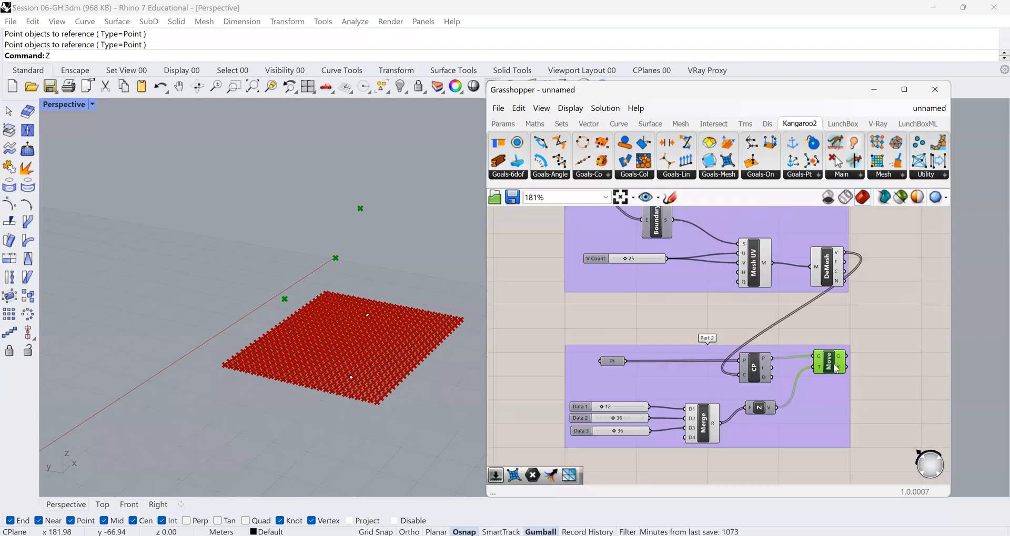
{"action": "left_click", "coordinate": [838, 271]}
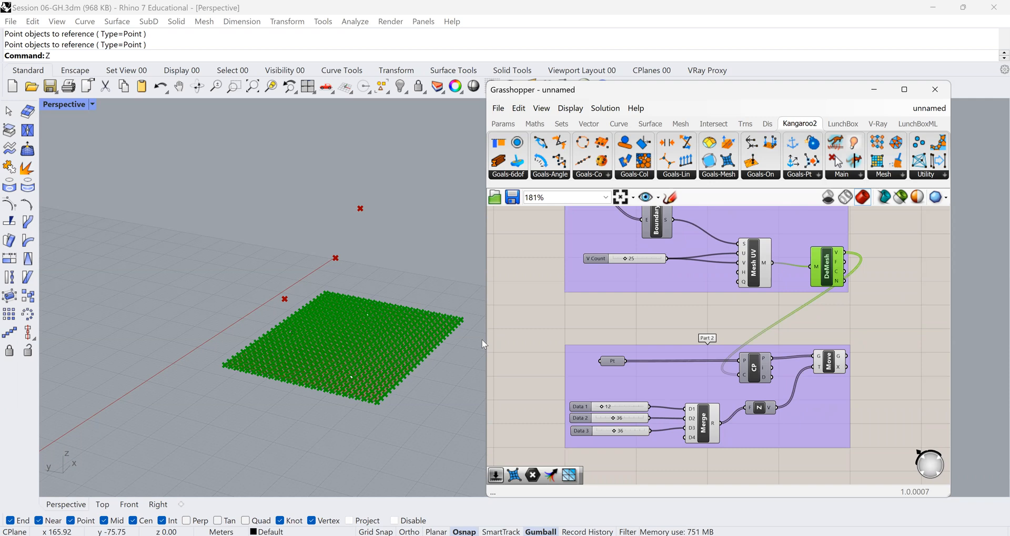
{"action": "left_click", "coordinate": [757, 259]}
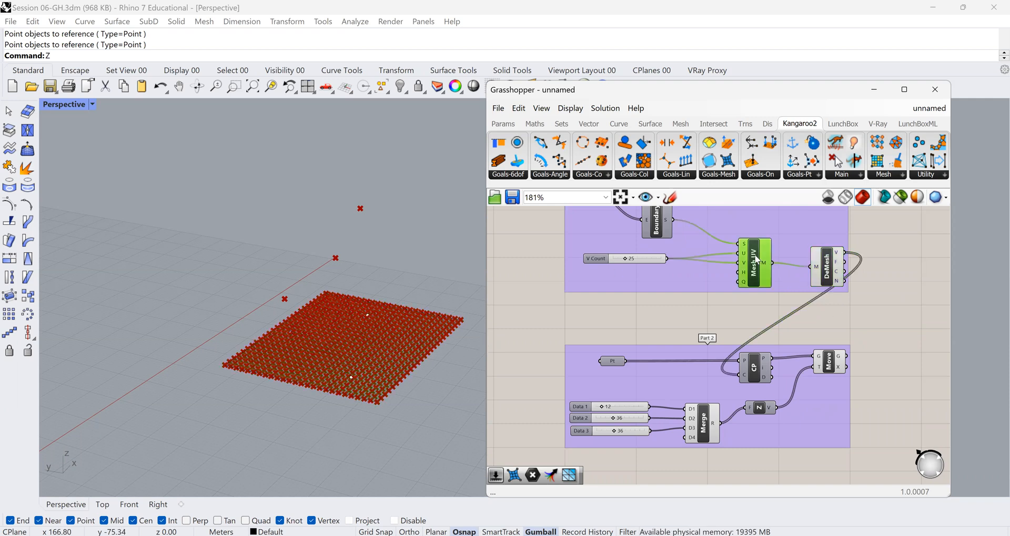
{"action": "middle_click", "coordinate": [757, 259]}
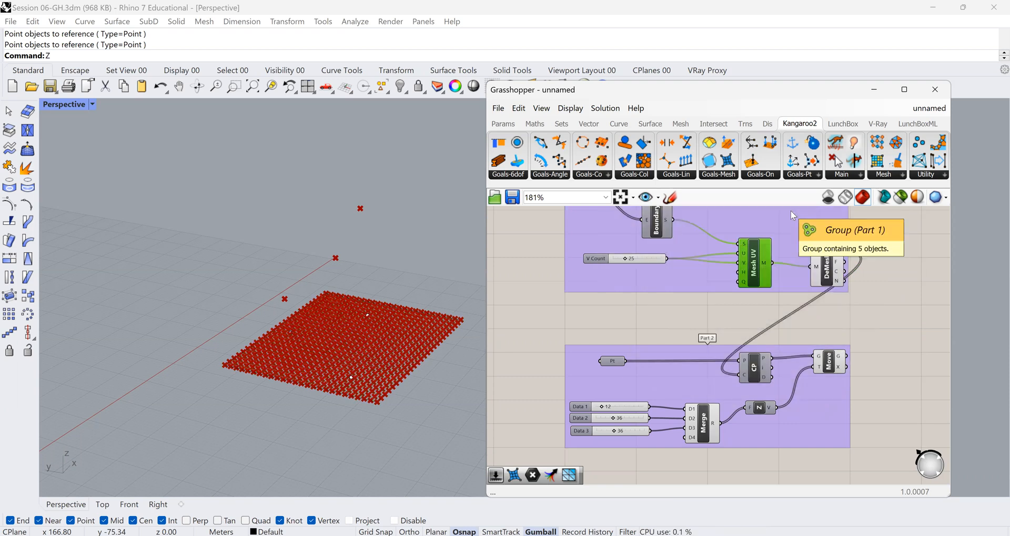
{"action": "left_click", "coordinate": [828, 271]}
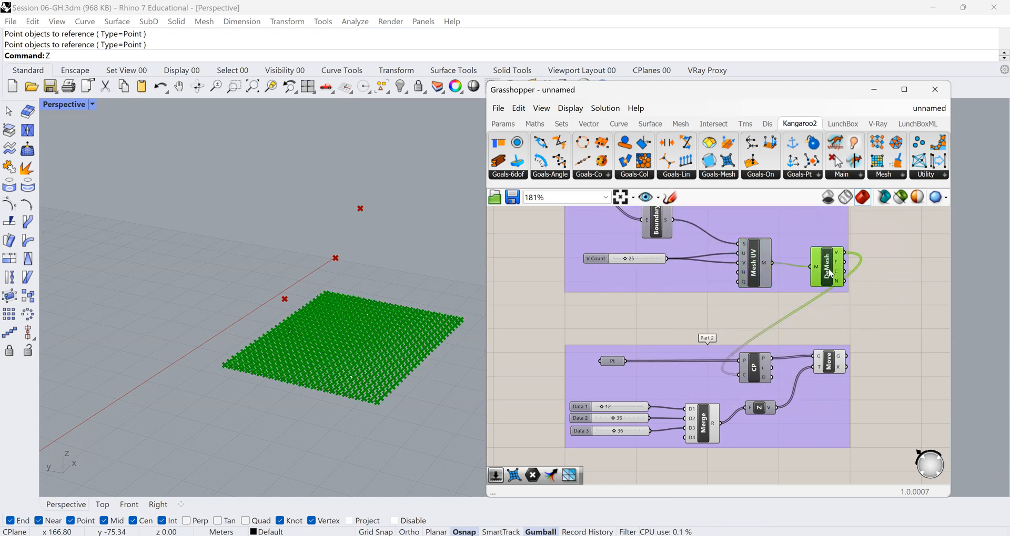
Set the V Count slider driving the Mesh UV divisions in Part 1 to 18.
{"action": "scroll", "coordinate": [696, 318], "scroll_direction": "down", "scroll_amount": 5}
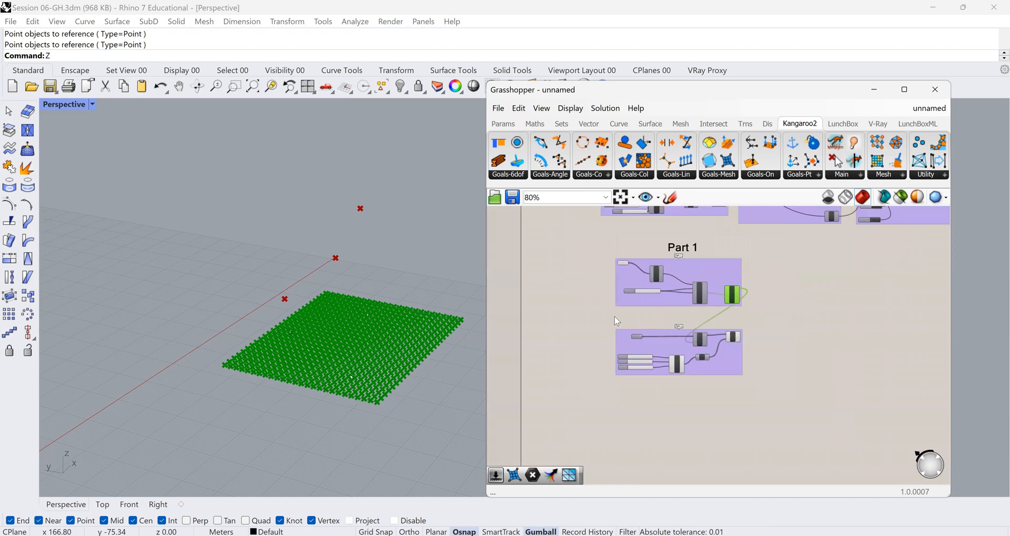
{"action": "scroll", "coordinate": [645, 292], "scroll_direction": "up", "scroll_amount": 5}
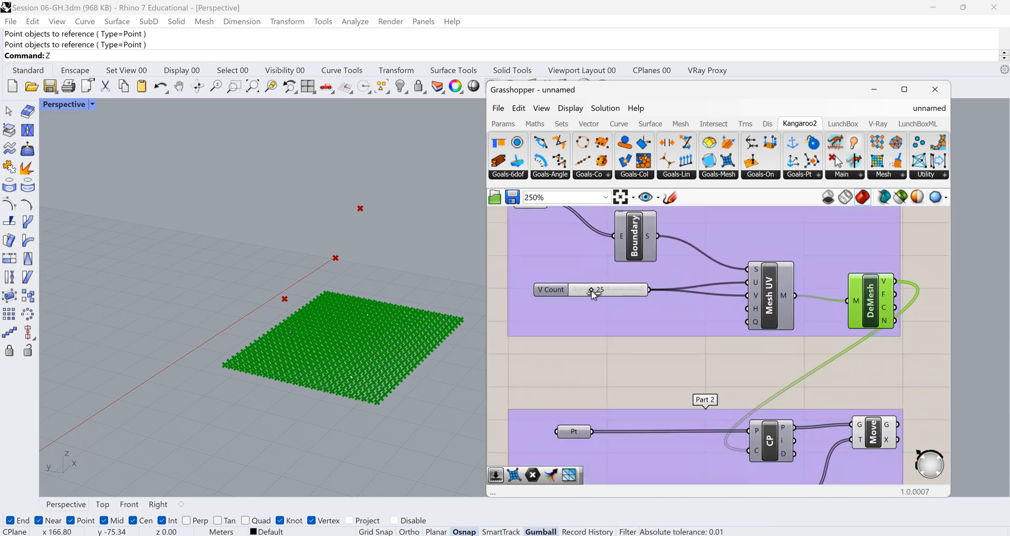
{"action": "scroll", "coordinate": [594, 295], "scroll_direction": "up", "scroll_amount": 2}
{"action": "mouse_move", "coordinate": [591, 293]}
{"action": "left_mouse_down"}
{"action": "mouse_move", "coordinate": [573, 293]}
{"action": "mouse_move", "coordinate": [610, 296]}
{"action": "mouse_move", "coordinate": [579, 293]}
{"action": "mouse_move", "coordinate": [589, 293]}
{"action": "left_mouse_up"}
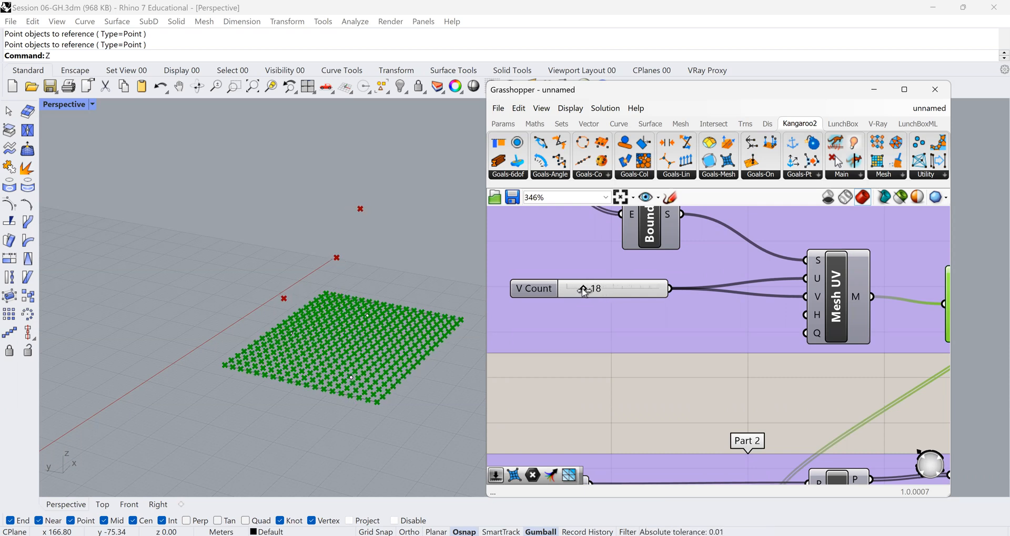
Review the Part 1 and Part 2 groups on the canvas against the mesh vertices and three raised points in the perspective view.
{"action": "scroll", "coordinate": [607, 259], "scroll_direction": "down", "scroll_amount": 3}
{"action": "scroll", "coordinate": [606, 417], "scroll_direction": "down", "scroll_amount": 7}
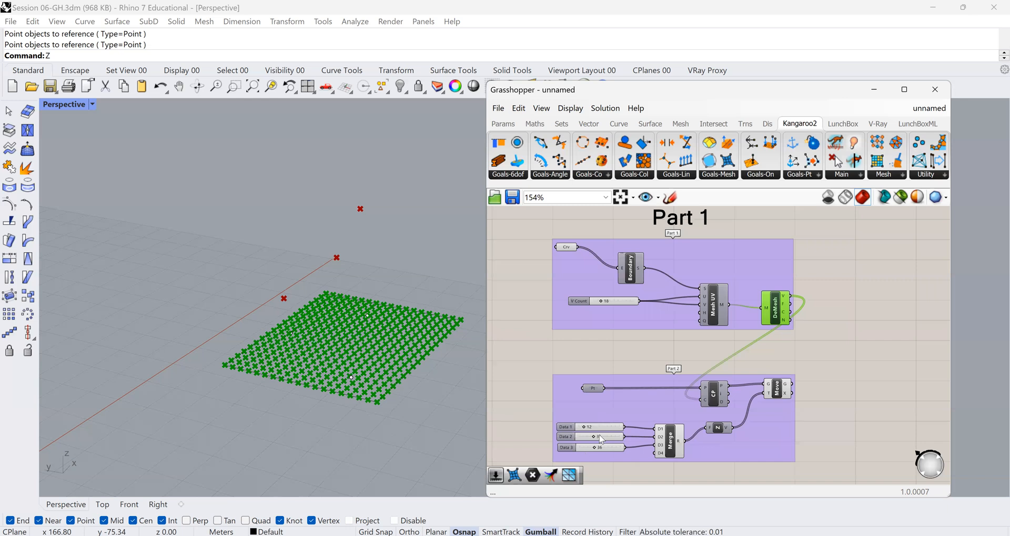
{"action": "scroll", "coordinate": [600, 374], "scroll_direction": "up", "scroll_amount": 7}
{"action": "scroll", "coordinate": [600, 373], "scroll_direction": "down", "scroll_amount": 4}
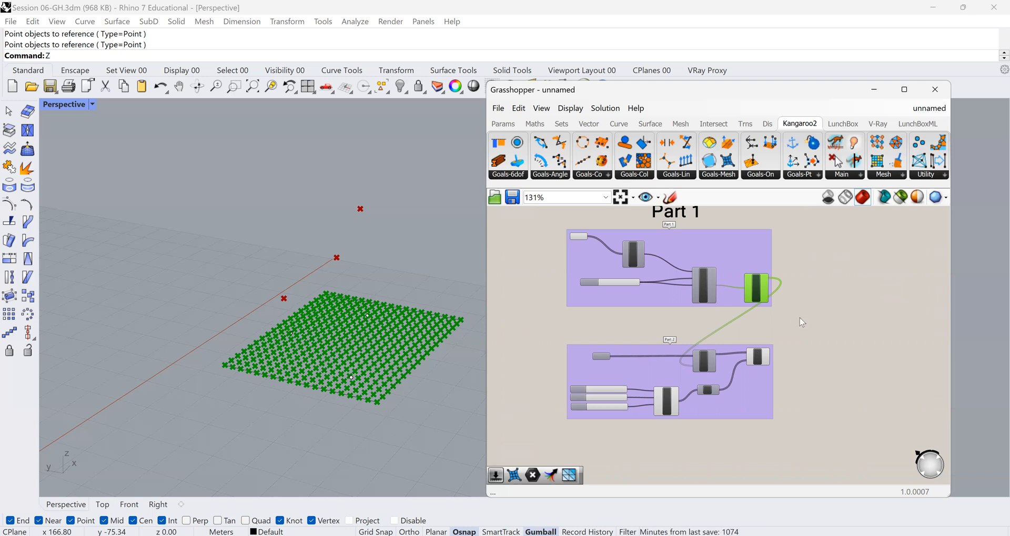
{"action": "scroll", "coordinate": [769, 330], "scroll_direction": "up", "scroll_amount": 3}
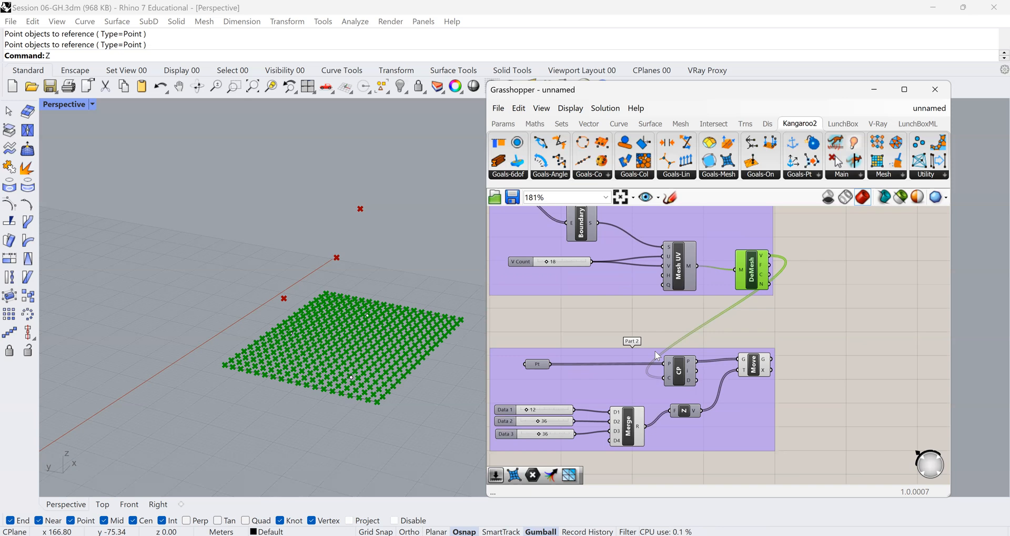
{"action": "scroll", "coordinate": [343, 336], "scroll_direction": "up", "scroll_amount": 2}
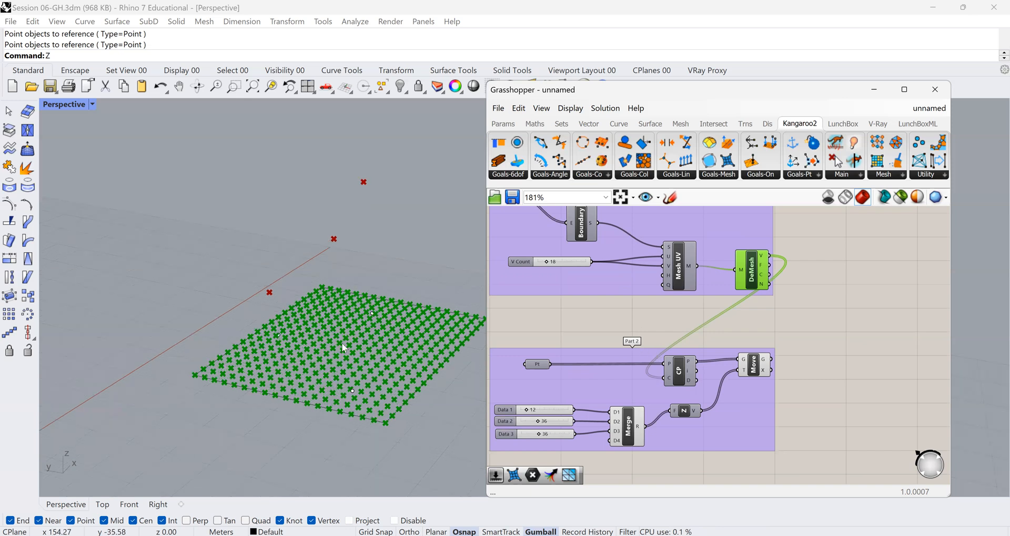
{"action": "right_click_drag", "start_coordinate": [237, 308], "coordinate": [217, 301], "text": "shift"}
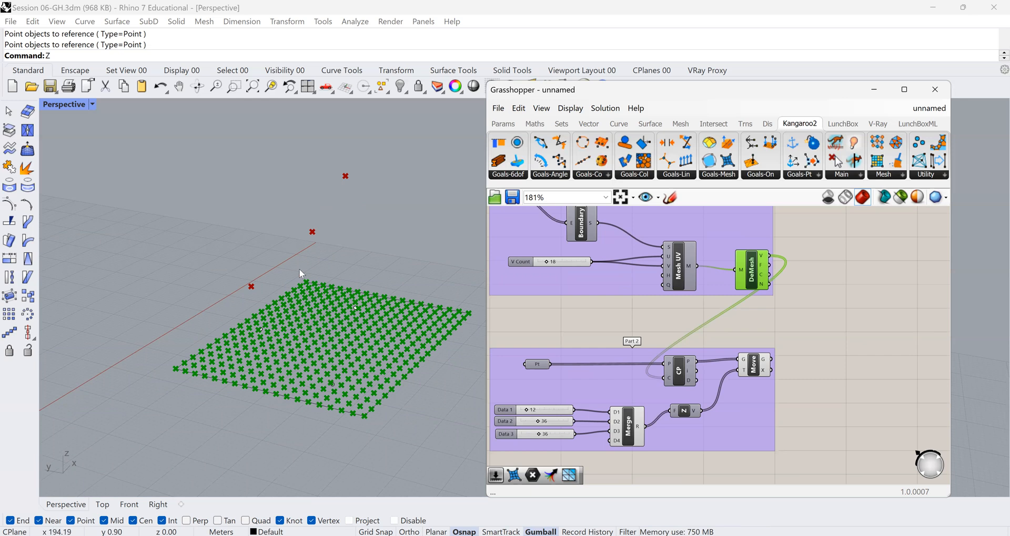
{"action": "scroll", "coordinate": [292, 322], "scroll_direction": "down", "scroll_amount": 2}
{"action": "scroll", "coordinate": [711, 409], "scroll_direction": "down", "scroll_amount": 4}
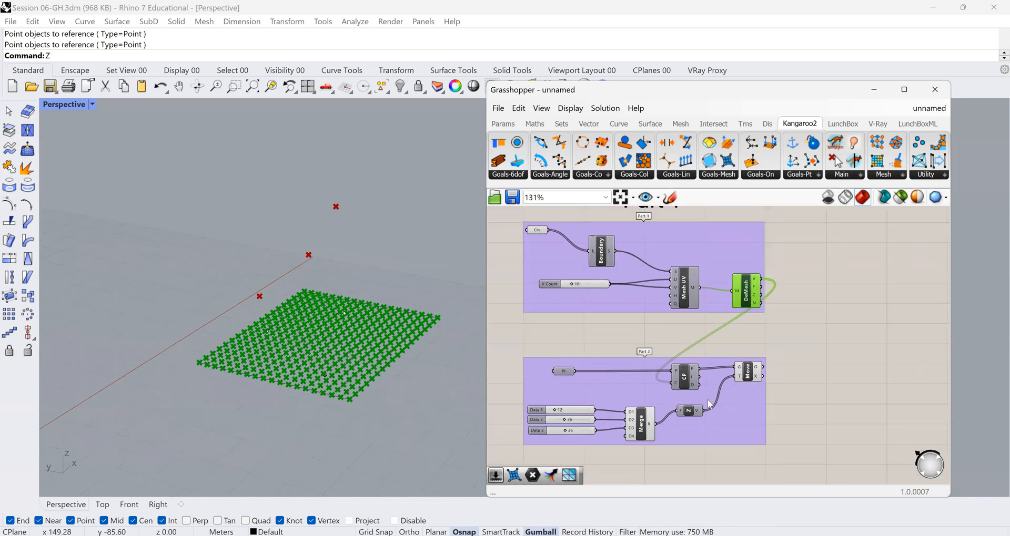
{"action": "scroll", "coordinate": [845, 388], "scroll_direction": "up", "scroll_amount": 3}
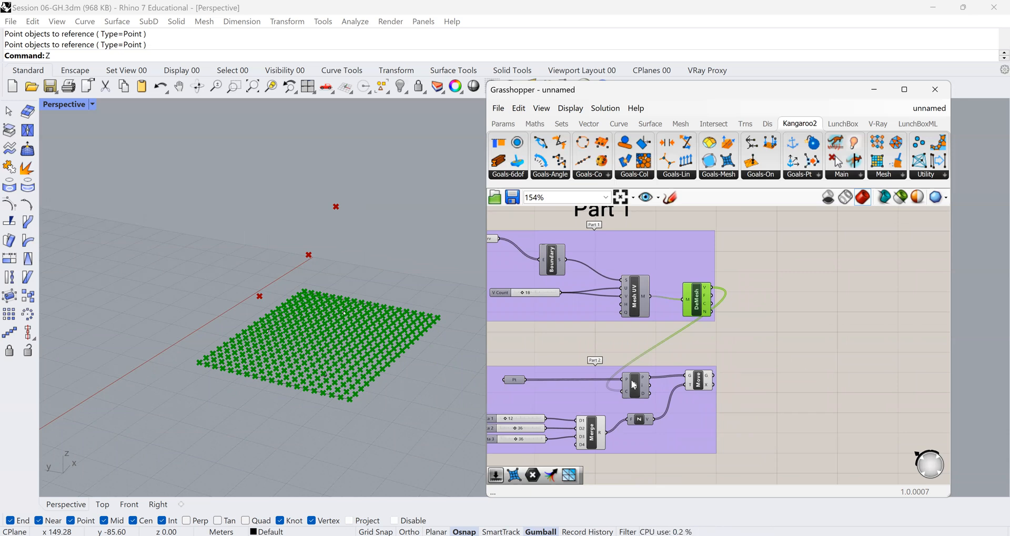
{"action": "scroll", "coordinate": [763, 331], "scroll_direction": "up", "scroll_amount": 1}
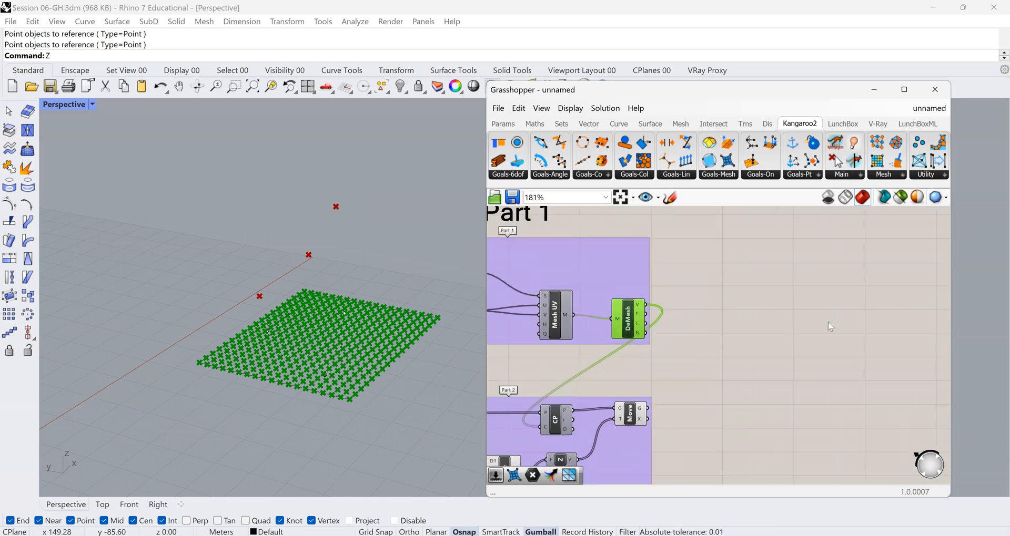
{"action": "scroll", "coordinate": [763, 320], "scroll_direction": "up", "scroll_amount": 2}
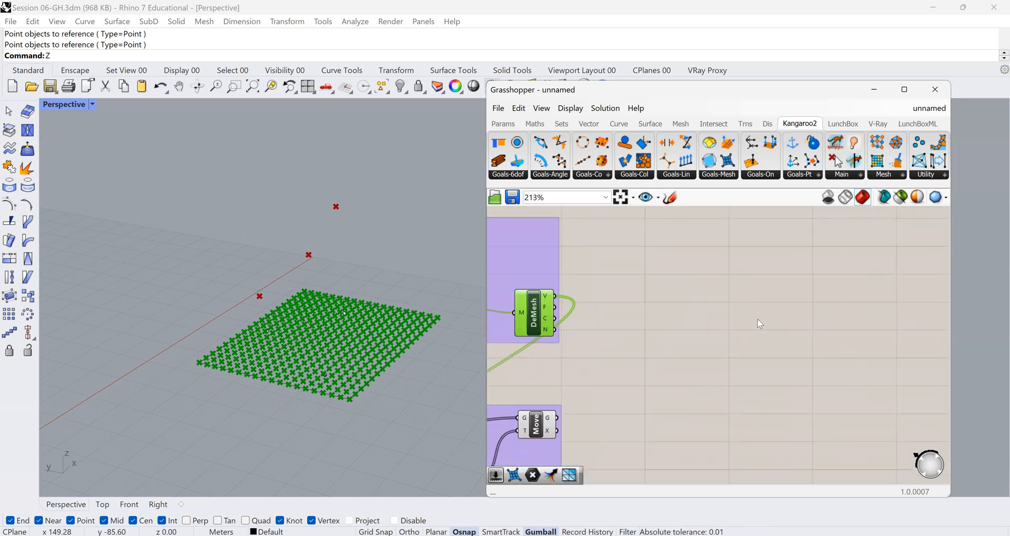
Add an EdgeLengths component on the empty canvas beside the Part 1 group.
{"action": "left_click", "coordinate": [750, 270]}
{"action": "double_click", "coordinate": [754, 277]}
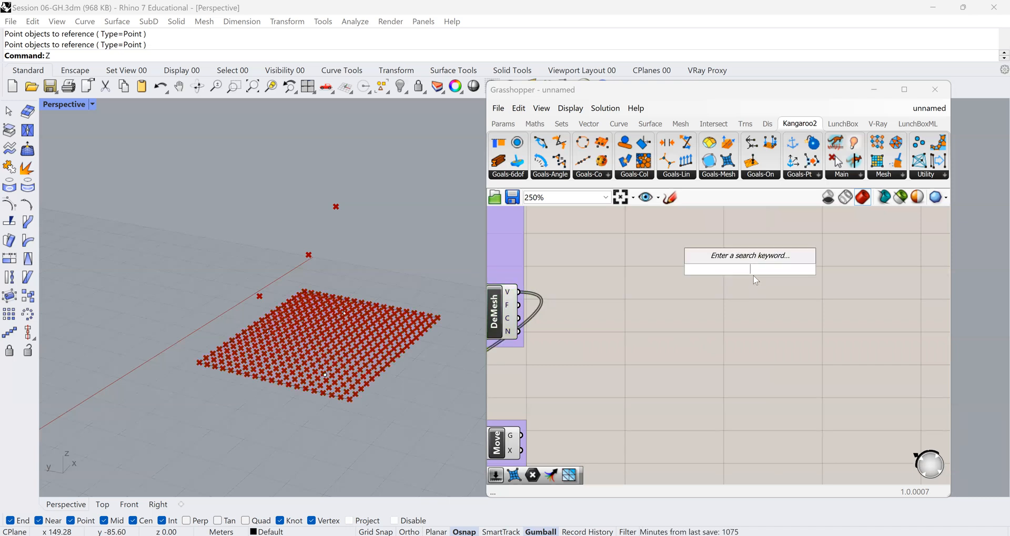
{"action": "type", "text": "edge"}
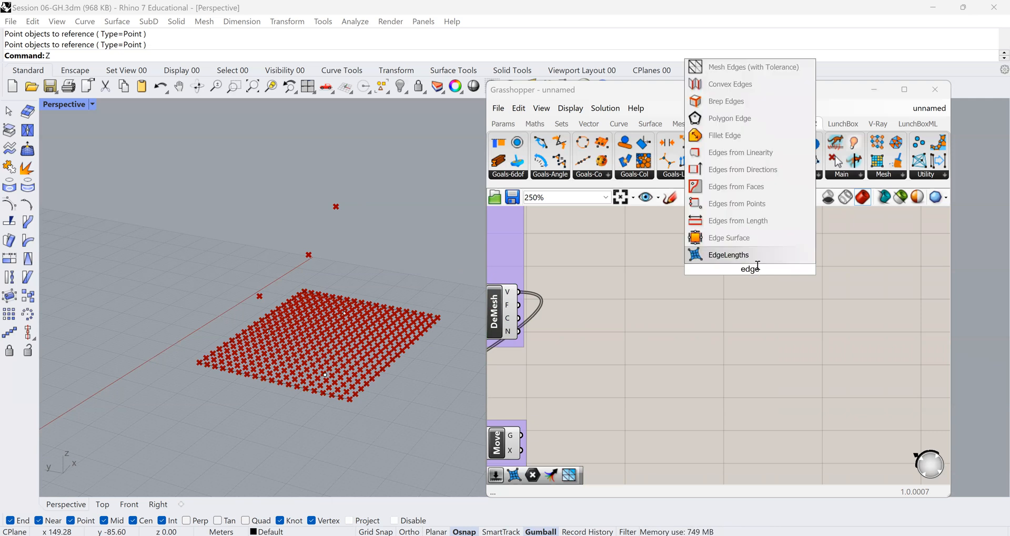
{"action": "left_click", "coordinate": [774, 255]}
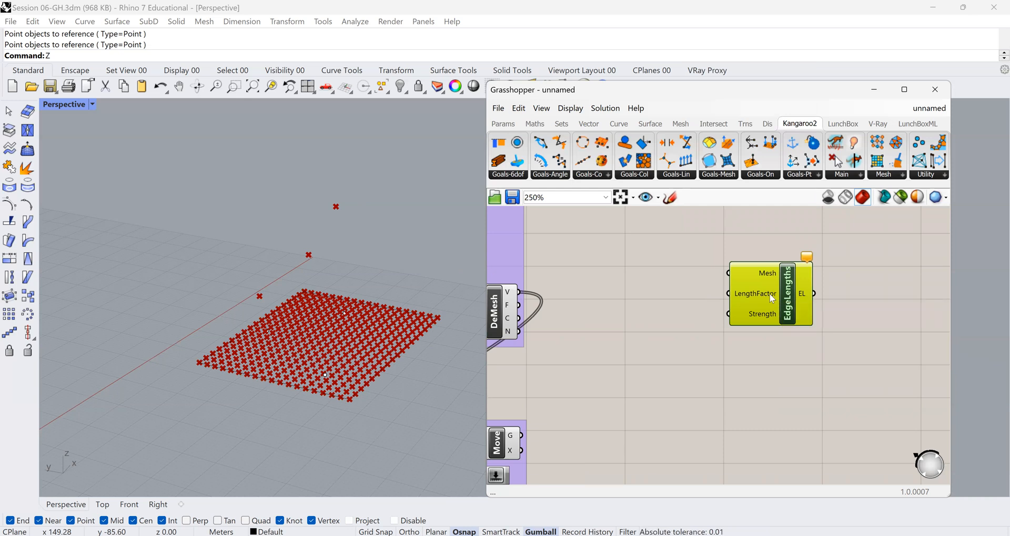
Connect the Mesh UV output to the EdgeLengths Mesh input and move the DeMesh component up clear of the wire.
{"action": "scroll", "coordinate": [773, 295], "scroll_direction": "down", "scroll_amount": 2}
{"action": "scroll", "coordinate": [776, 295], "scroll_direction": "down", "scroll_amount": 2}
{"action": "scroll", "coordinate": [640, 297], "scroll_direction": "up", "scroll_amount": 3}
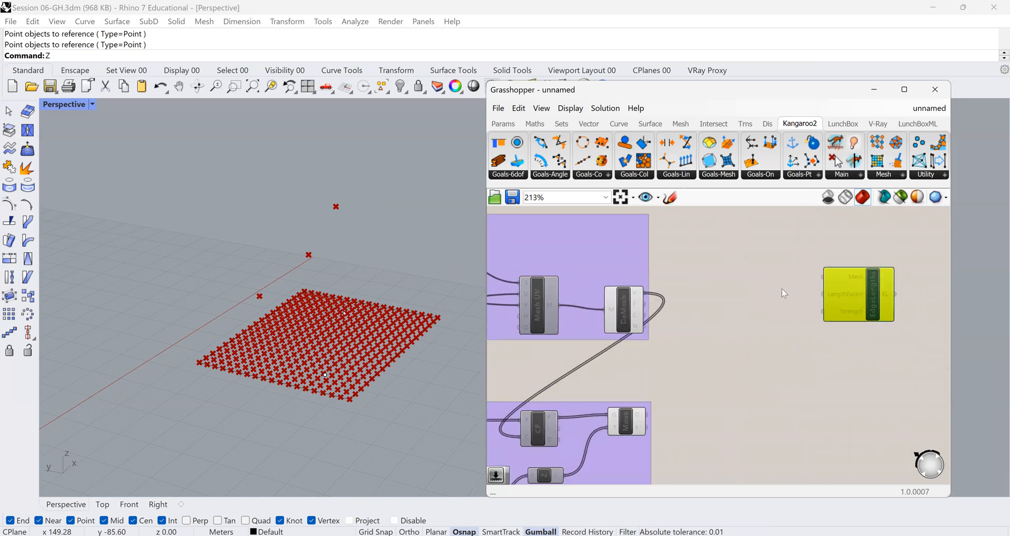
{"action": "left_click_drag", "start_coordinate": [823, 277], "coordinate": [560, 306]}
{"action": "left_click_drag", "start_coordinate": [637, 305], "coordinate": [649, 237]}
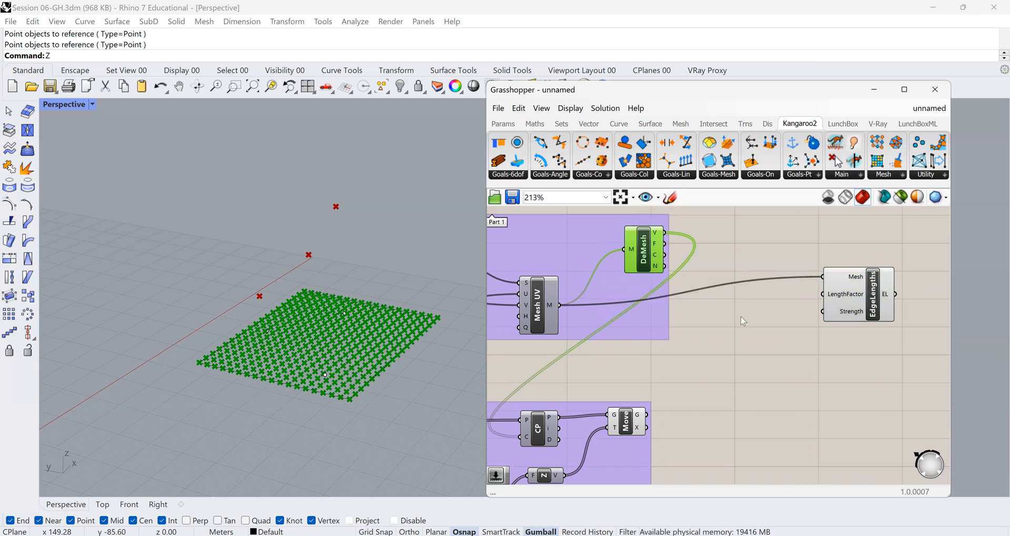
{"action": "left_click", "coordinate": [759, 295]}
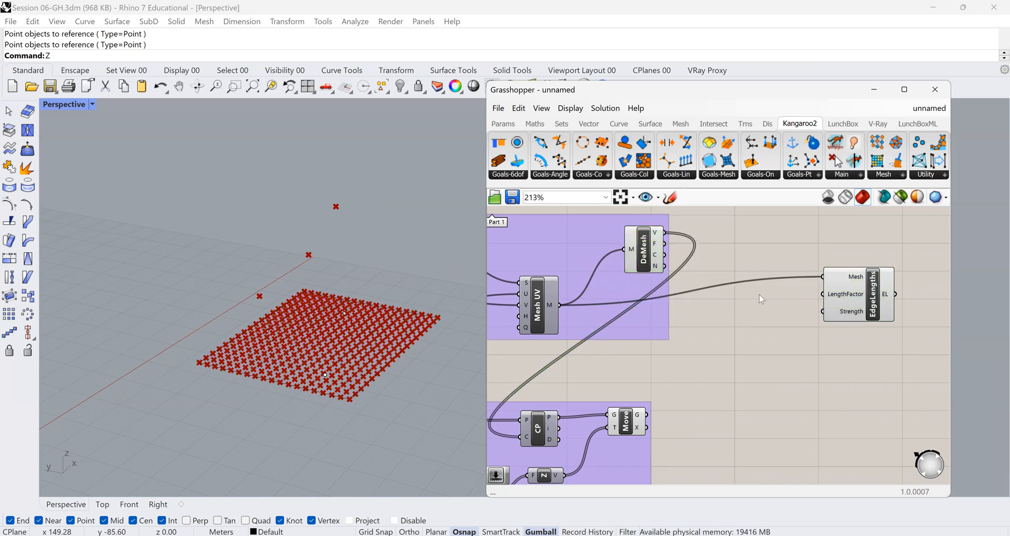
{"action": "double_click", "coordinate": [759, 295]}
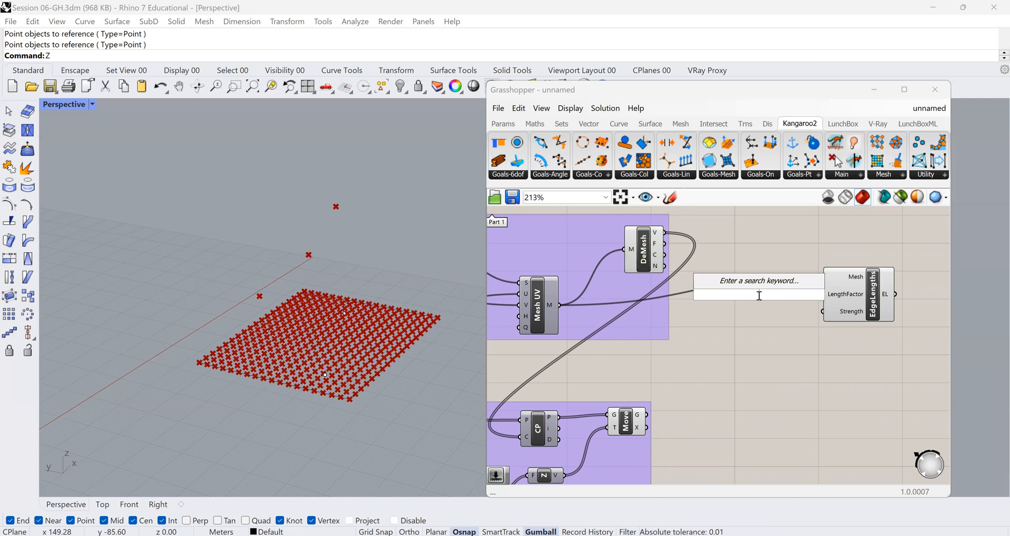
{"action": "type", "text": "0."}
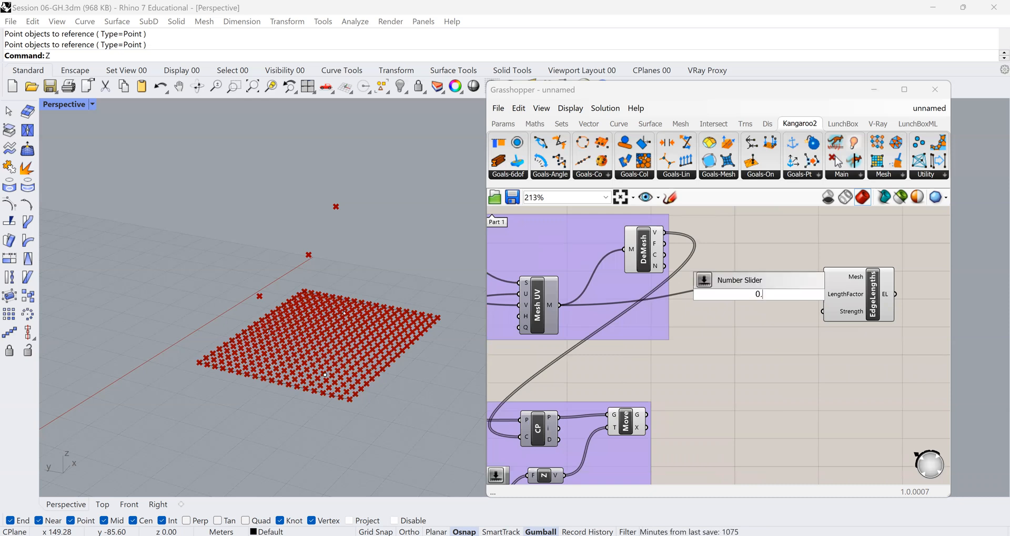
{"action": "type", "text": "4"}
{"action": "key", "text": "BackSpace"}
{"action": "key", "text": "BackSpace"}
{"action": "key", "text": "BackSpace"}
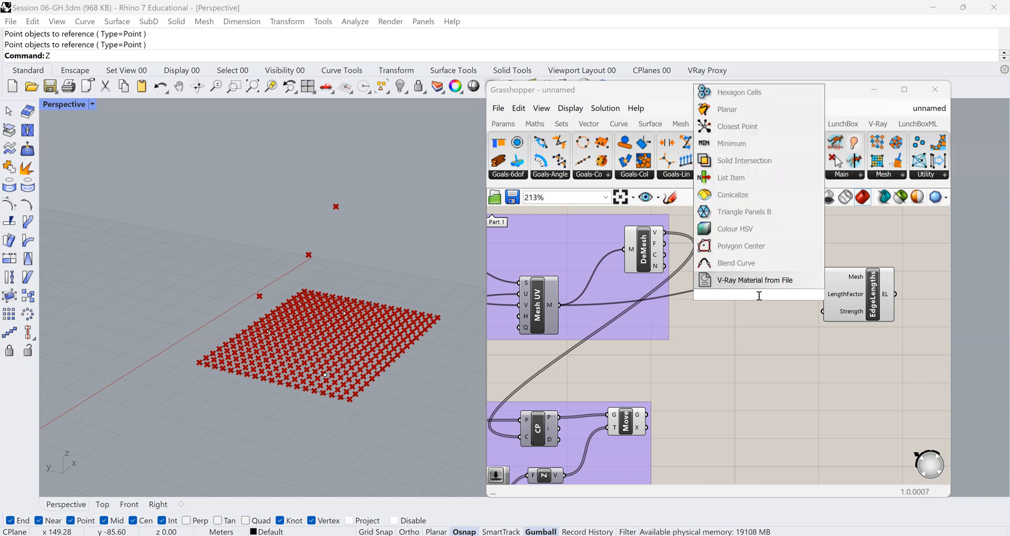
{"action": "type", "text": "0.4"}
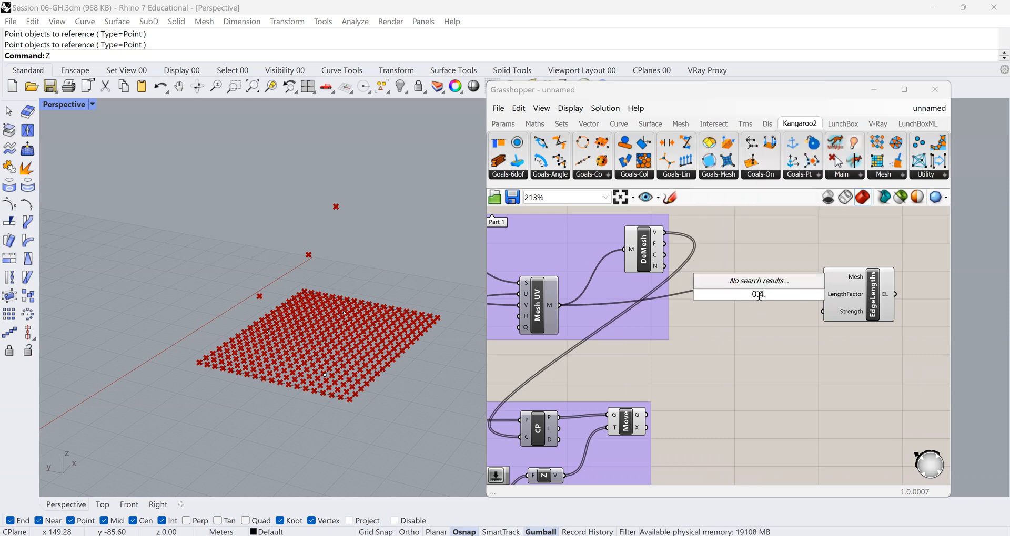
{"action": "key", "text": "Escape"}
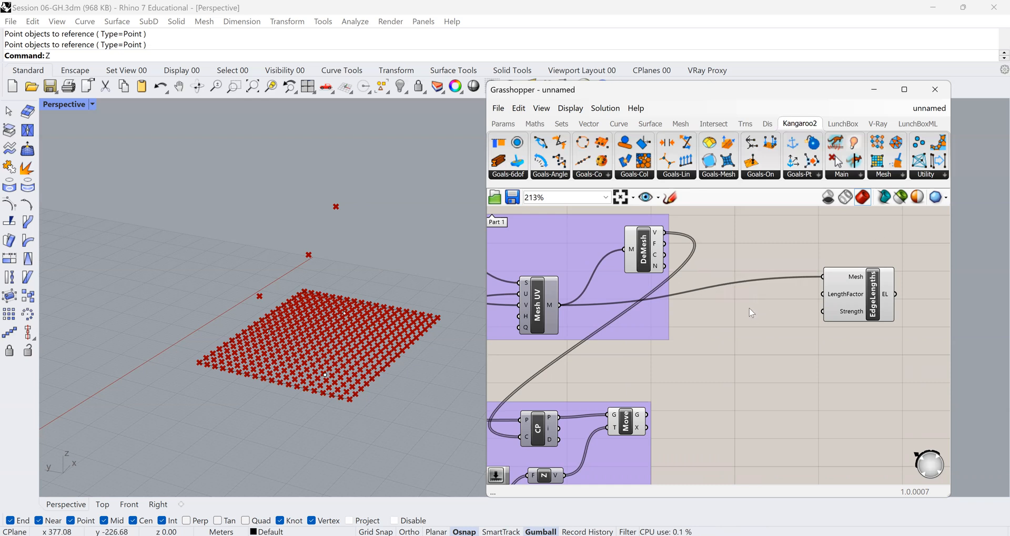
Add a number slider set to 0.4 and connect it to the LengthFactor input of EdgeLengths.
{"action": "double_click", "coordinate": [750, 310]}
{"action": "type", "text": "0.4"}
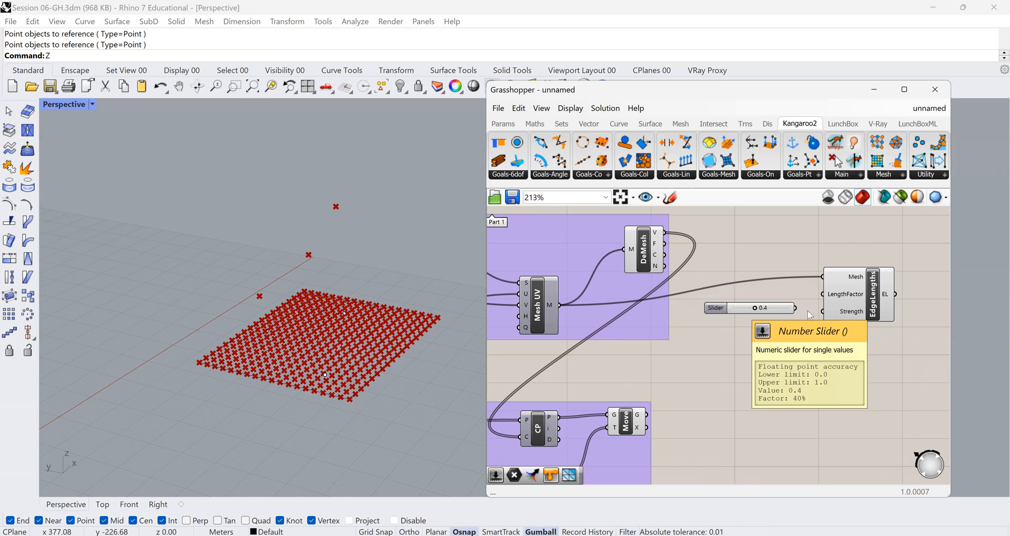
{"action": "key", "text": "Return"}
{"action": "left_click_drag", "start_coordinate": [796, 309], "coordinate": [877, 290]}
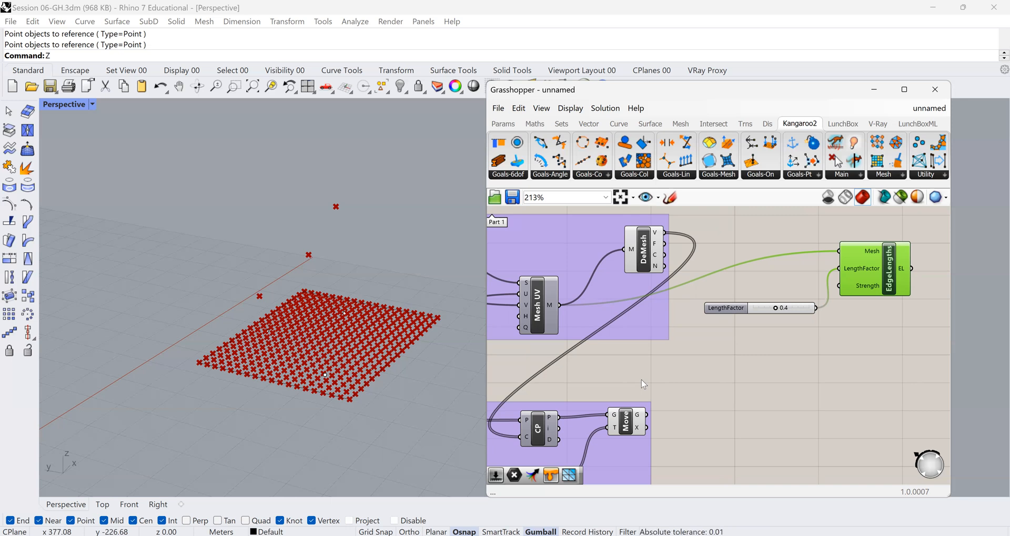
Add a Kangaroo Anchor component below EdgeLengths.
{"action": "scroll", "coordinate": [728, 432], "scroll_direction": "down", "scroll_amount": 2}
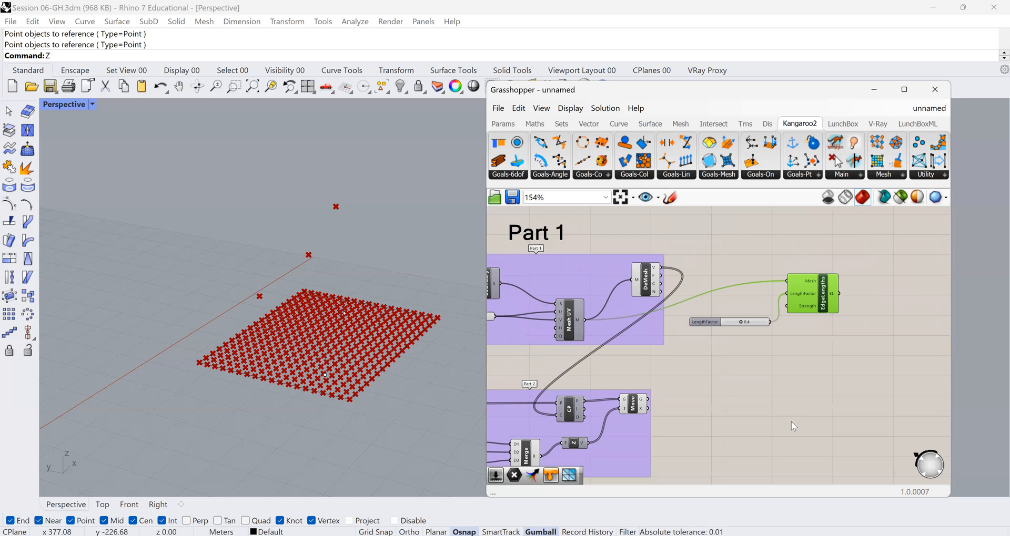
{"action": "scroll", "coordinate": [810, 322], "scroll_direction": "up", "scroll_amount": 3}
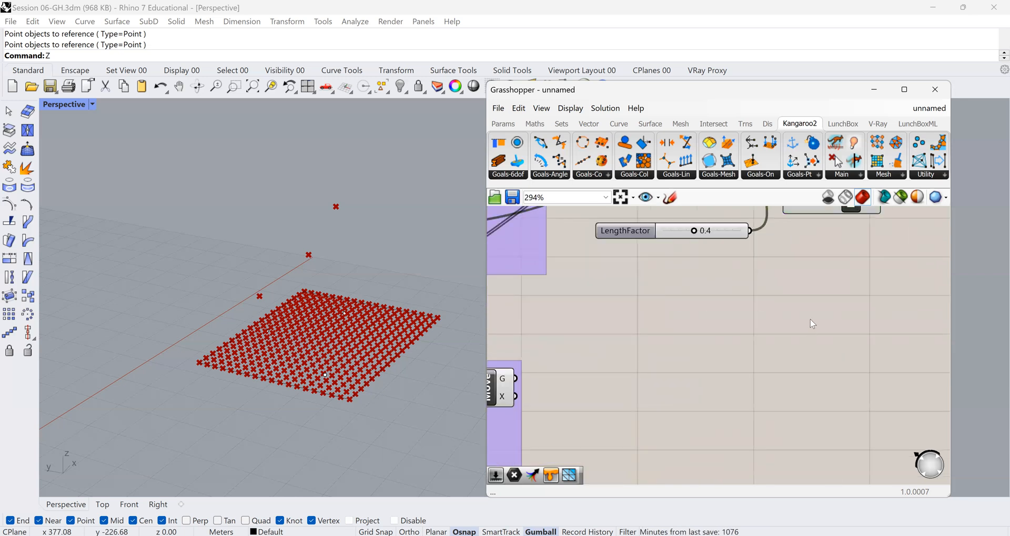
{"action": "double_click", "coordinate": [810, 320]}
{"action": "type", "text": "anch"}
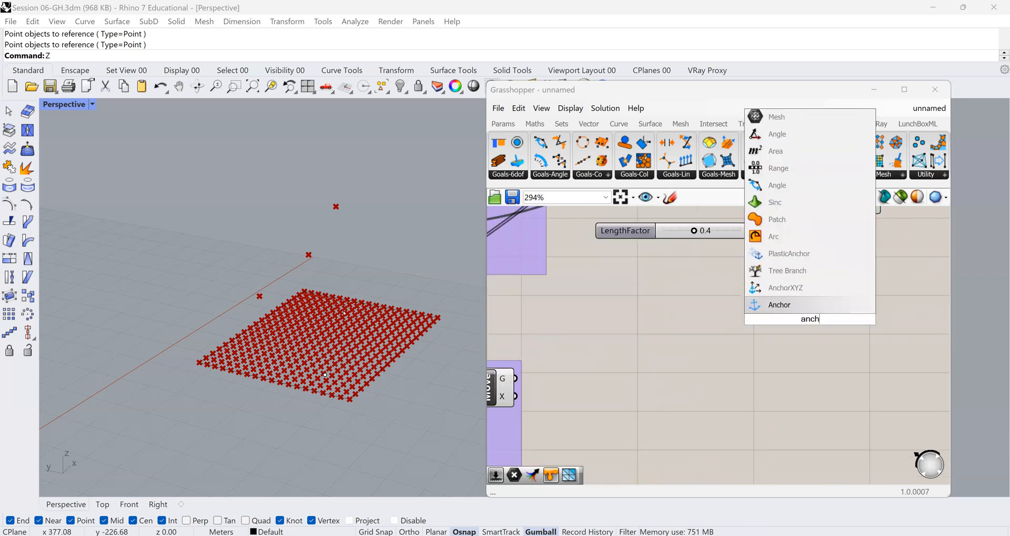
{"action": "left_click", "coordinate": [791, 305]}
{"action": "left_click_drag", "start_coordinate": [820, 319], "coordinate": [827, 323]}
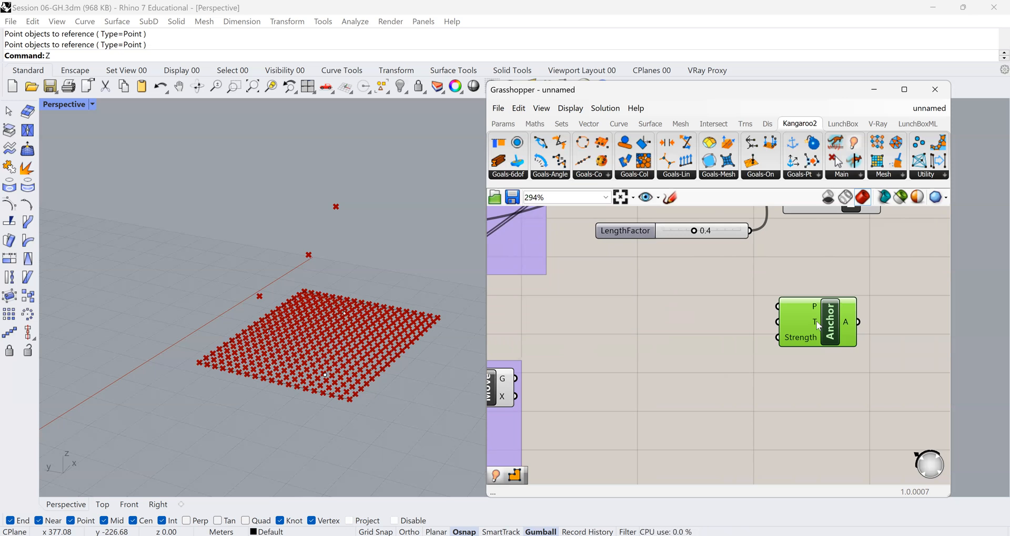
Duplicate the Anchor component and arrange the two Anchors one above the other.
{"action": "mouse_move", "coordinate": [818, 326]}
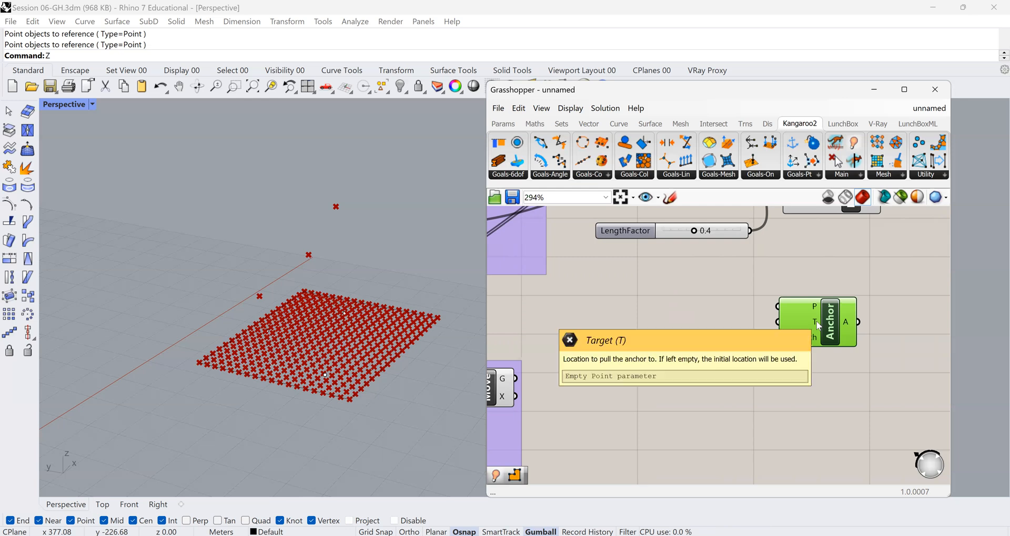
{"action": "key", "text": "ctrl+c"}
{"action": "key", "text": "ctrl+v"}
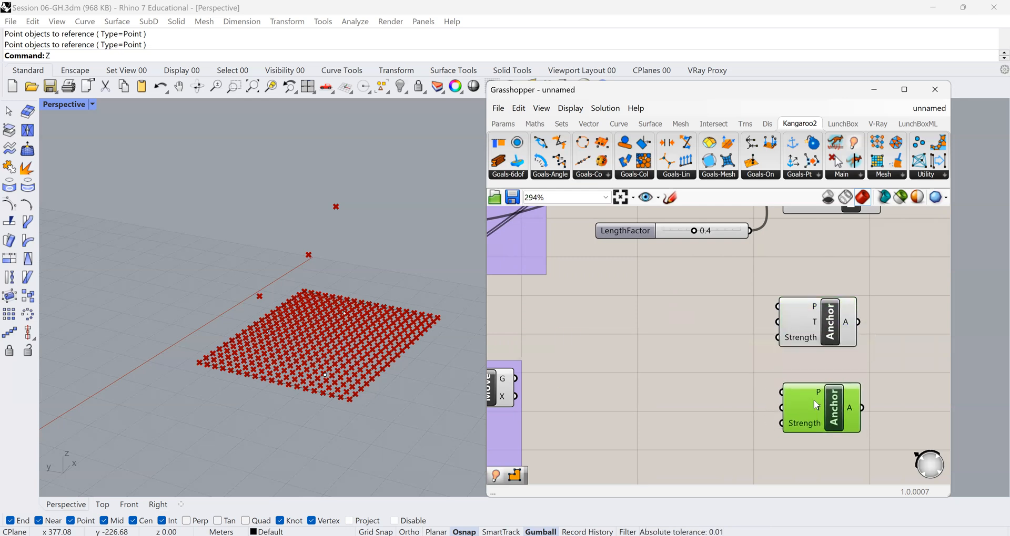
{"action": "left_click_drag", "start_coordinate": [803, 322], "coordinate": [804, 321]}
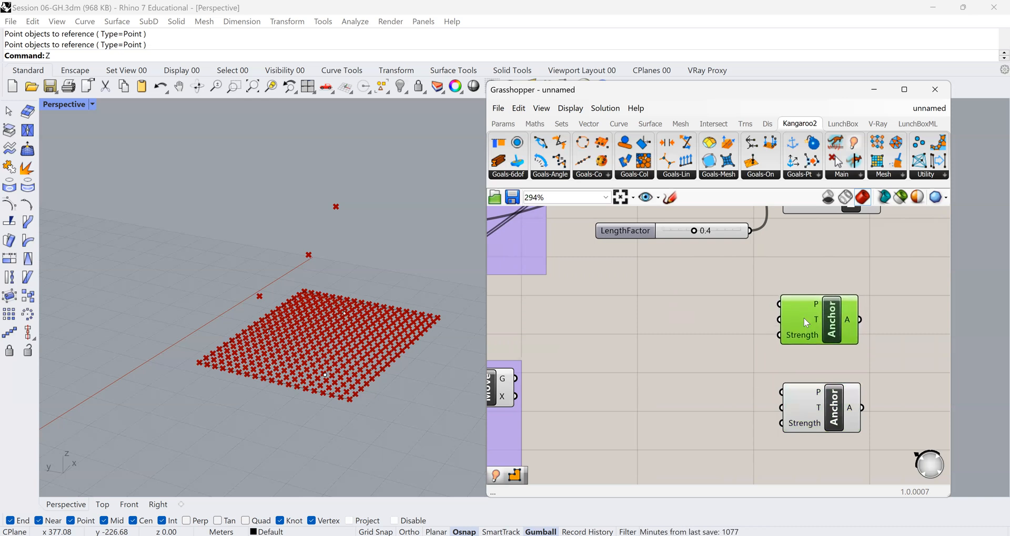
{"action": "left_click", "coordinate": [672, 333]}
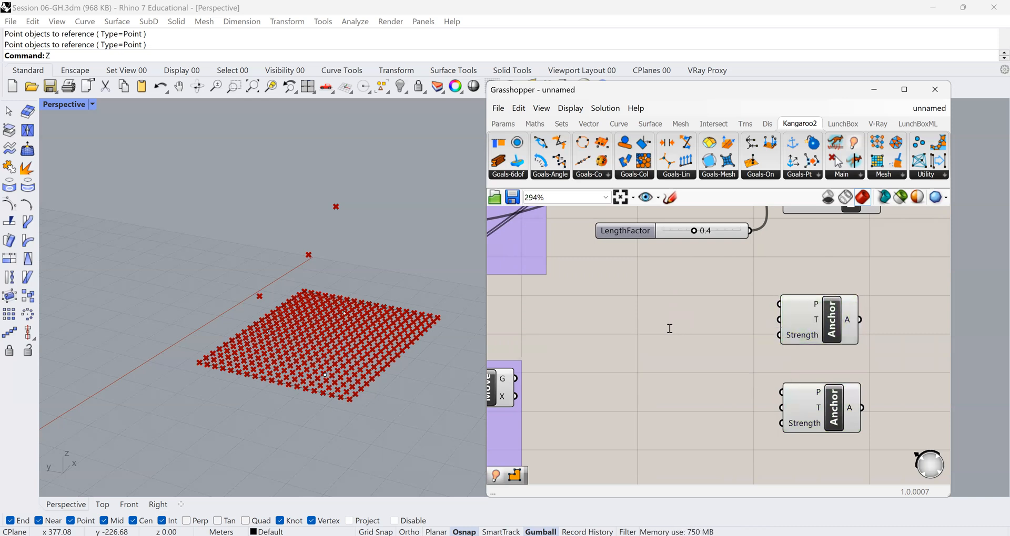
Add a MeshCorners component to the left of the Anchors and connect the Mesh UV output to its M input.
{"action": "double_click", "coordinate": [669, 328]}
{"action": "type", "text": "corne"}
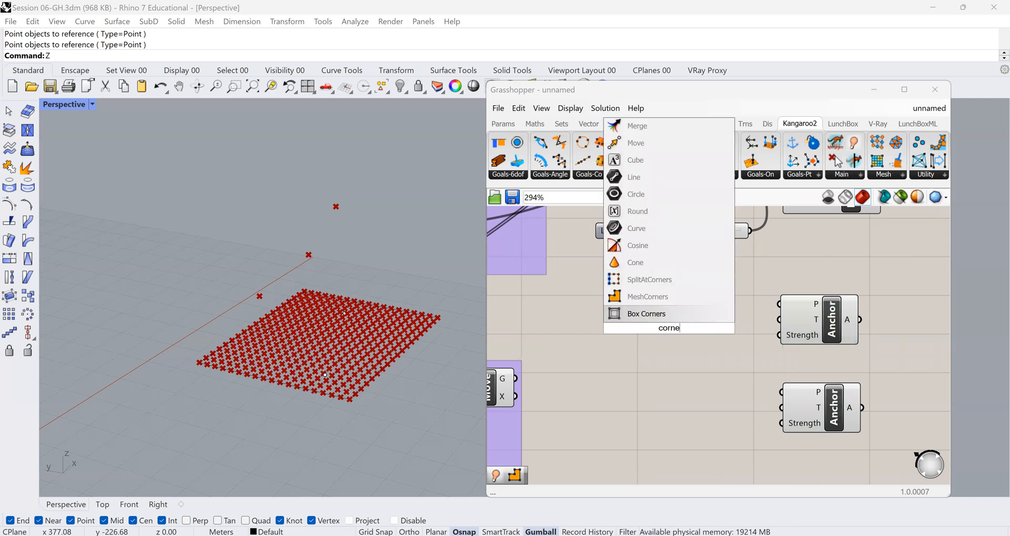
{"action": "left_click", "coordinate": [652, 298]}
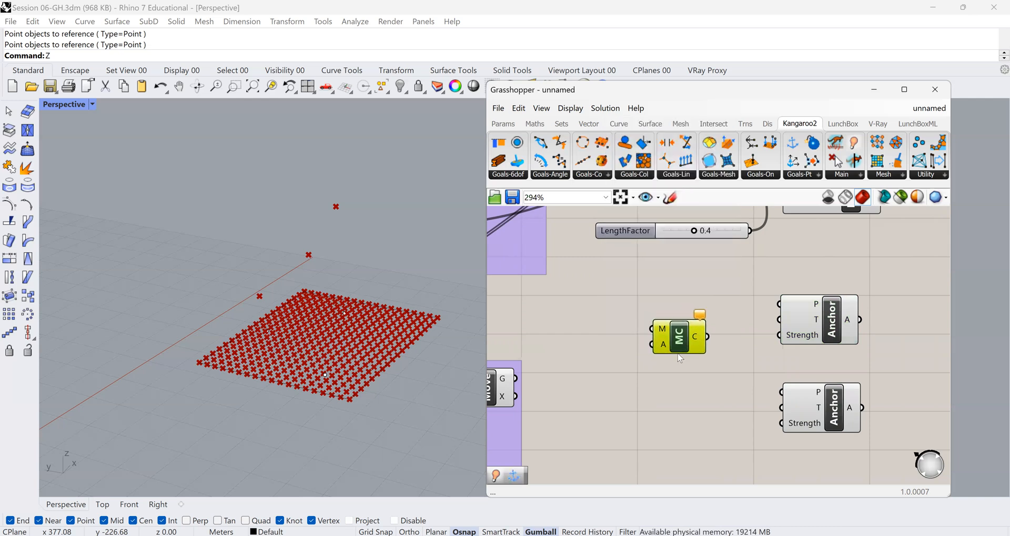
{"action": "scroll", "coordinate": [705, 360], "scroll_direction": "down", "scroll_amount": 2}
{"action": "scroll", "coordinate": [705, 360], "scroll_direction": "down", "scroll_amount": 1}
{"action": "scroll", "coordinate": [568, 325], "scroll_direction": "up", "scroll_amount": 2}
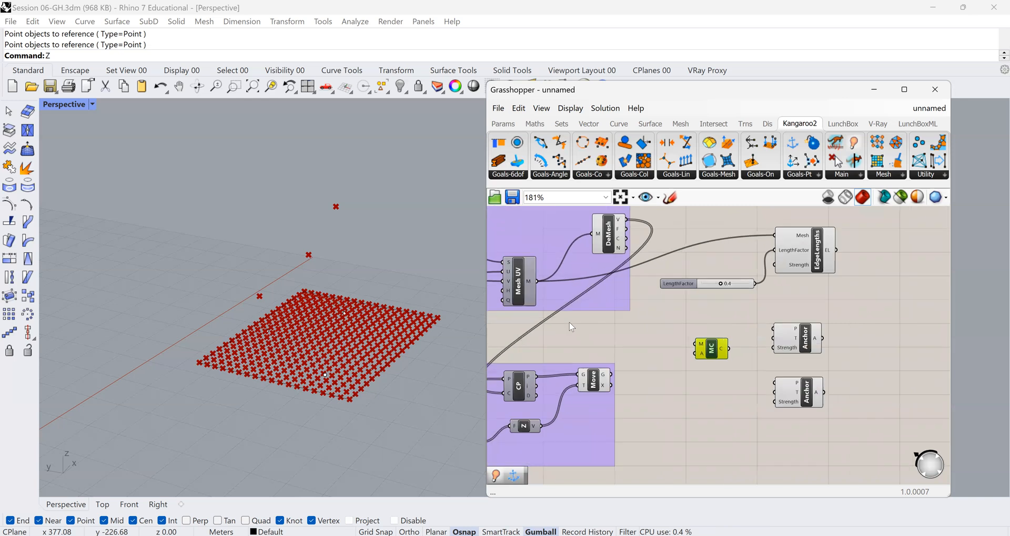
{"action": "left_click_drag", "start_coordinate": [719, 348], "coordinate": [532, 274]}
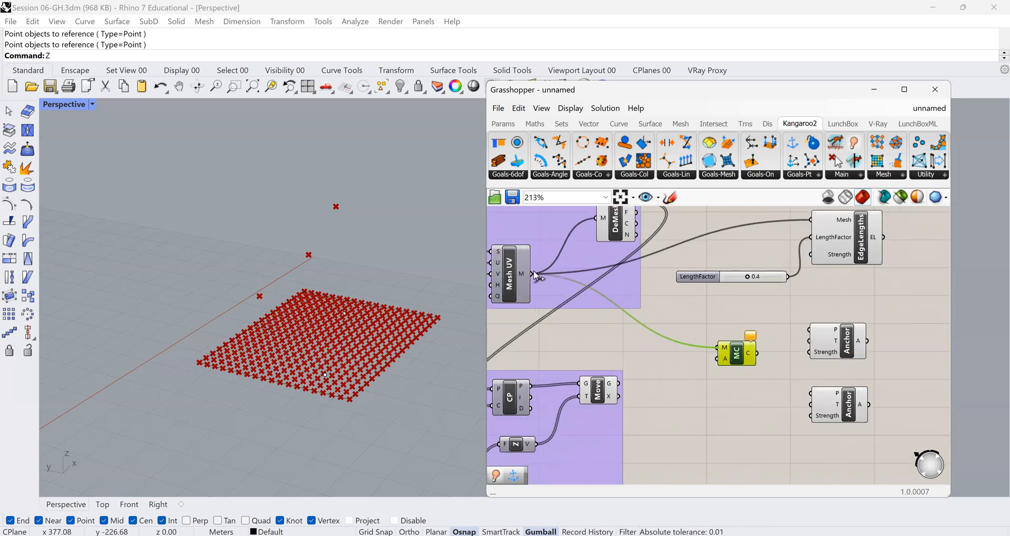
Turn off the viewport preview of the DeMesh component.
{"action": "left_click", "coordinate": [618, 225]}
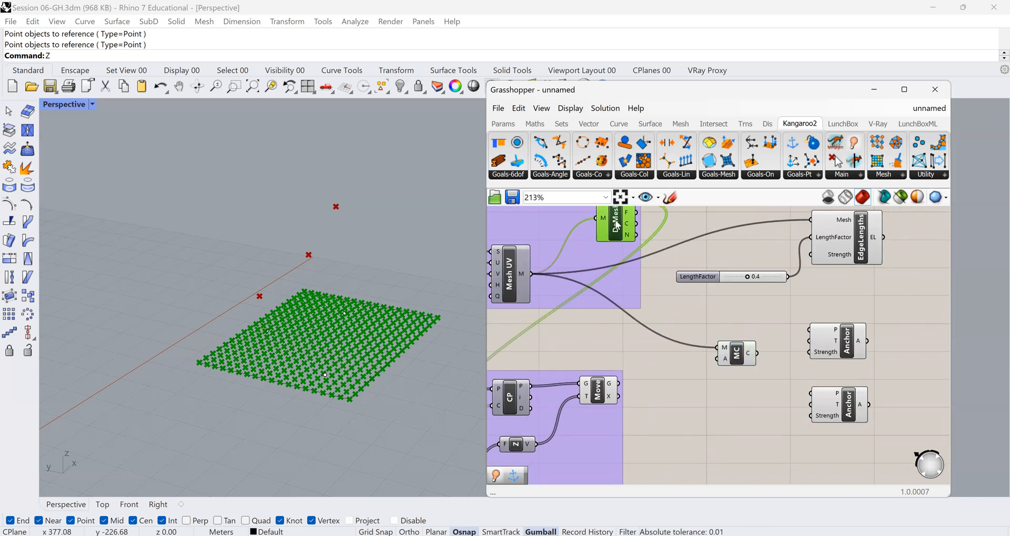
{"action": "middle_click", "coordinate": [615, 221]}
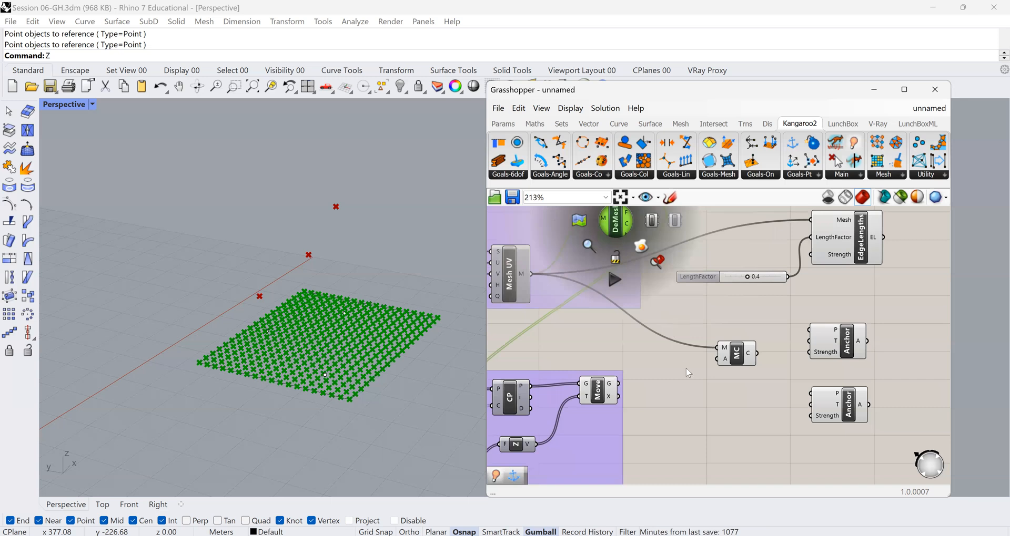
{"action": "scroll", "coordinate": [686, 408], "scroll_direction": "down", "scroll_amount": 2}
{"action": "scroll", "coordinate": [639, 274], "scroll_direction": "up", "scroll_amount": 4}
{"action": "middle_click", "coordinate": [632, 272]}
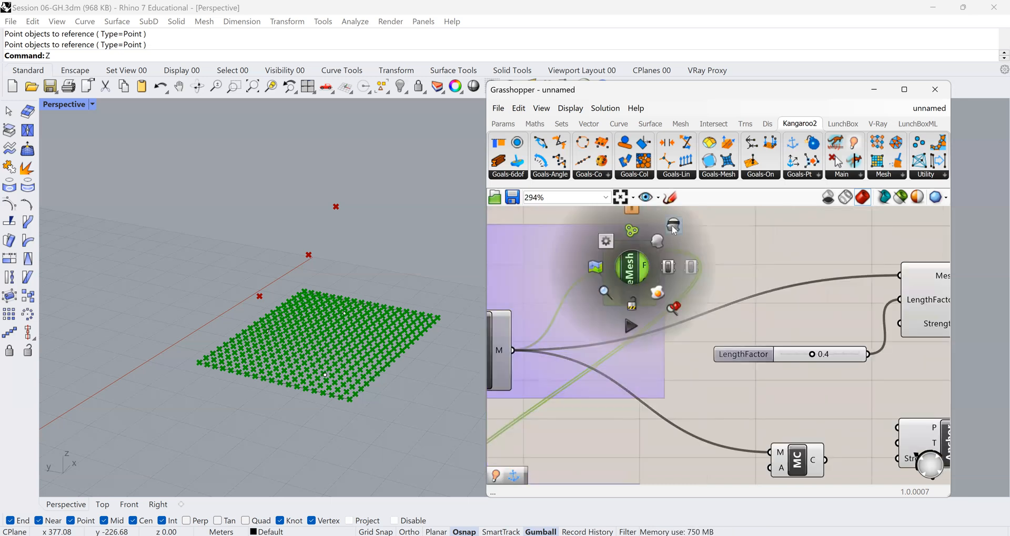
{"action": "left_click", "coordinate": [565, 268]}
{"action": "scroll", "coordinate": [513, 310], "scroll_direction": "down", "scroll_amount": 2}
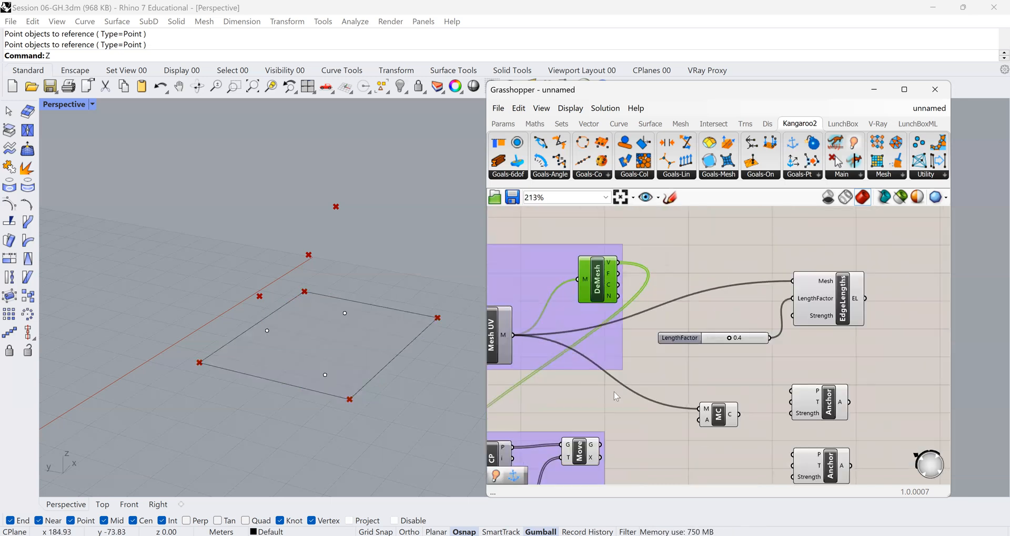
Align MeshCorners with the upper Anchor and connect its corners output to that Anchor's P input.
{"action": "left_click", "coordinate": [729, 406]}
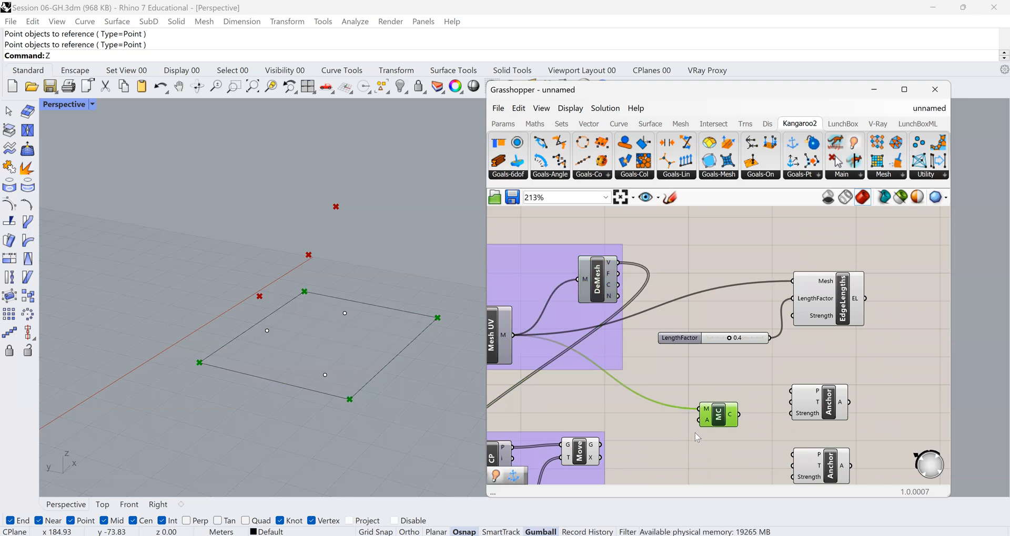
{"action": "left_click_drag", "start_coordinate": [728, 421], "coordinate": [734, 396]}
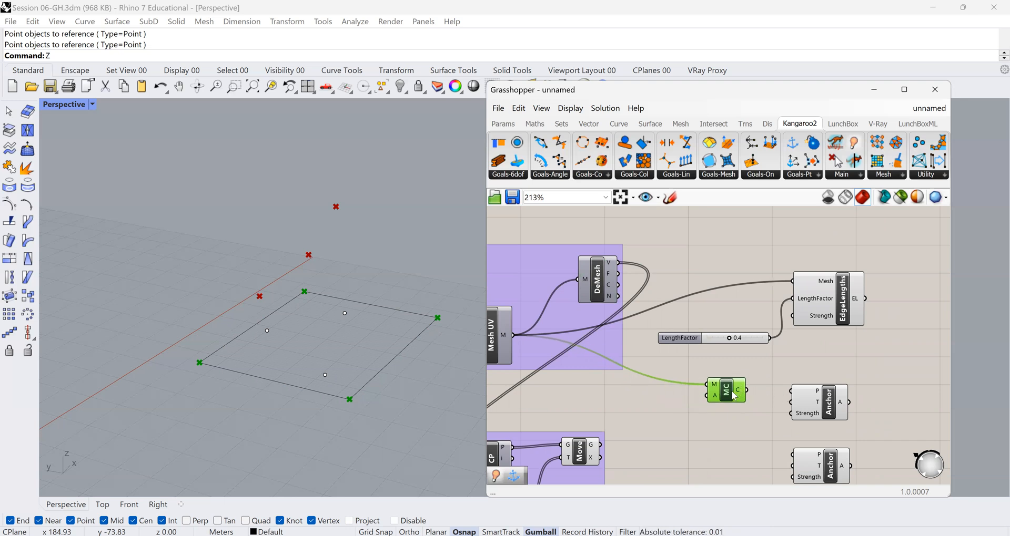
{"action": "left_click_drag", "start_coordinate": [793, 396], "coordinate": [746, 390]}
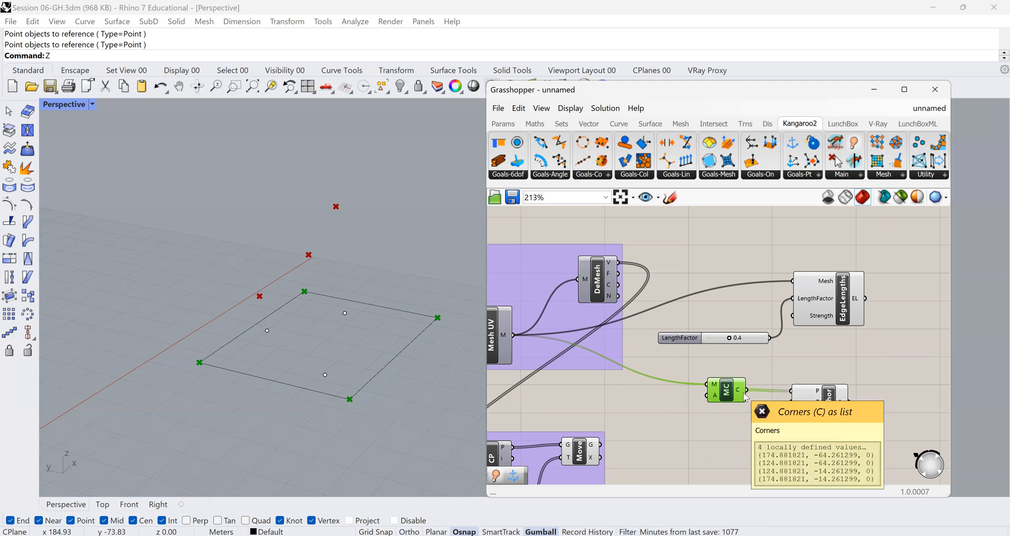
{"action": "left_click", "coordinate": [816, 406]}
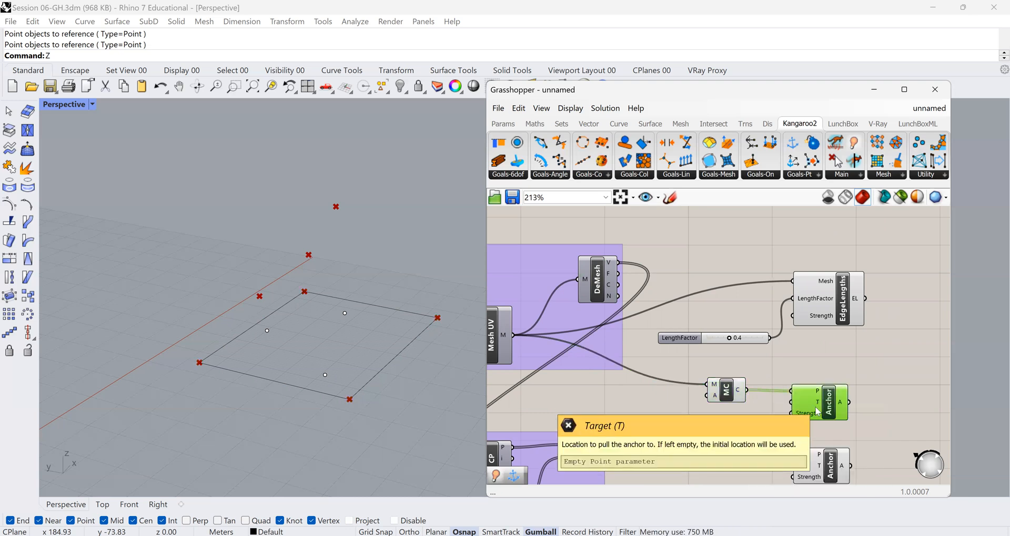
{"action": "mouse_move", "coordinate": [817, 411]}
{"action": "left_mouse_down"}
{"action": "mouse_move", "coordinate": [847, 397]}
{"action": "mouse_move", "coordinate": [814, 397]}
{"action": "left_mouse_up"}
Connect the Move component's G output to the lower Anchor's P input and shift that Anchor slightly right.
{"action": "scroll", "coordinate": [823, 371], "scroll_direction": "down", "scroll_amount": 2}
{"action": "scroll", "coordinate": [823, 447], "scroll_direction": "up", "scroll_amount": 3}
{"action": "left_click", "coordinate": [827, 427]}
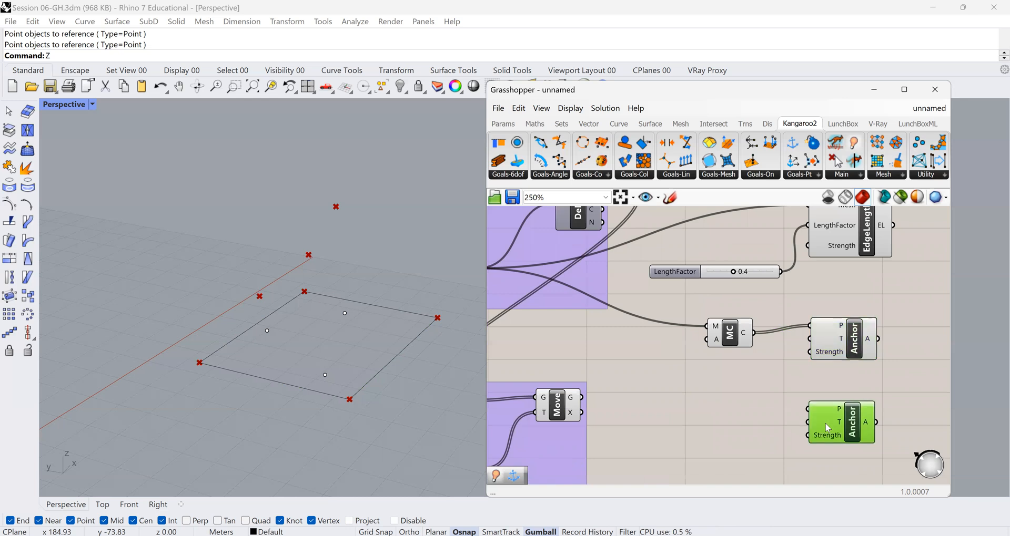
{"action": "left_click", "coordinate": [568, 408]}
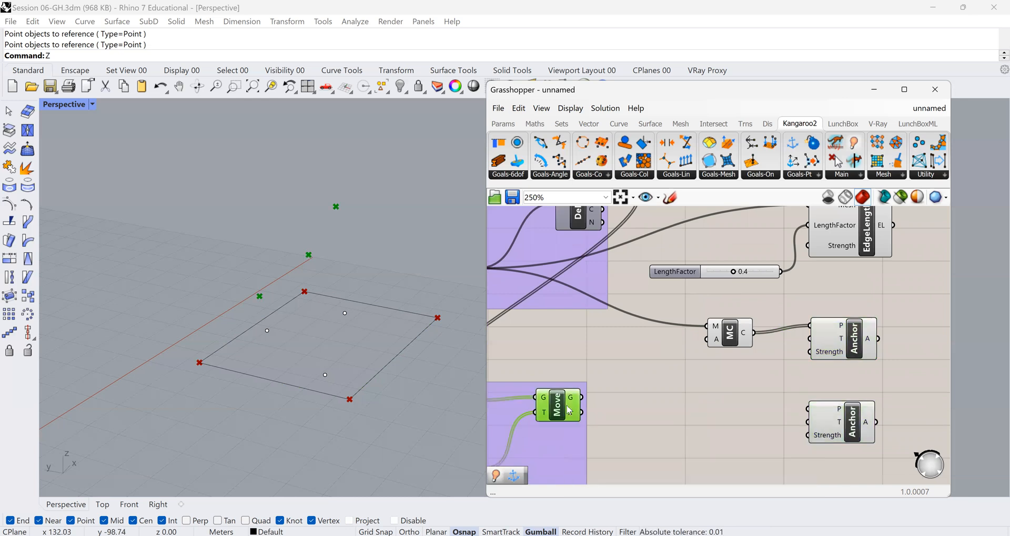
{"action": "left_click_drag", "start_coordinate": [807, 409], "coordinate": [582, 399]}
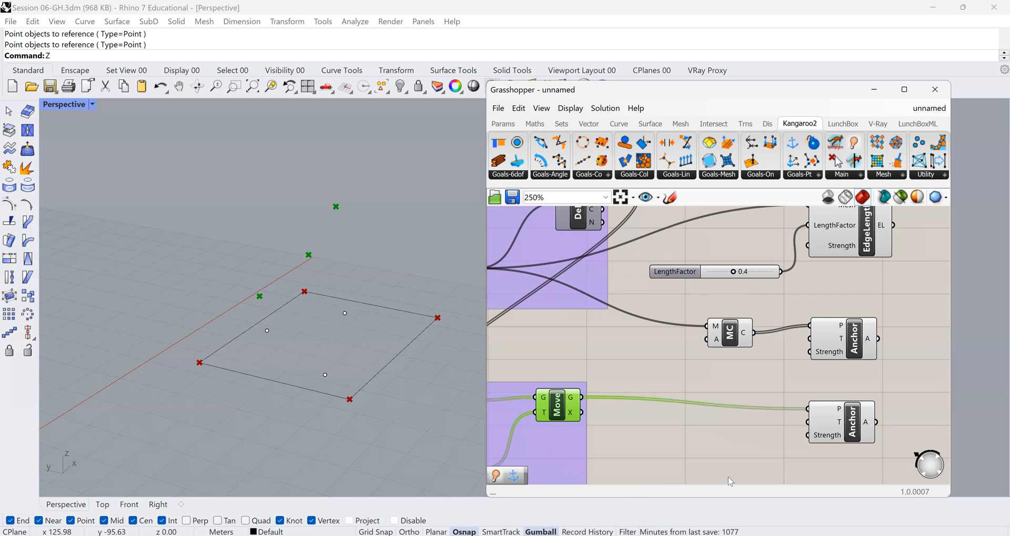
{"action": "left_click", "coordinate": [841, 427]}
{"action": "left_click_drag", "start_coordinate": [855, 434], "coordinate": [866, 434]}
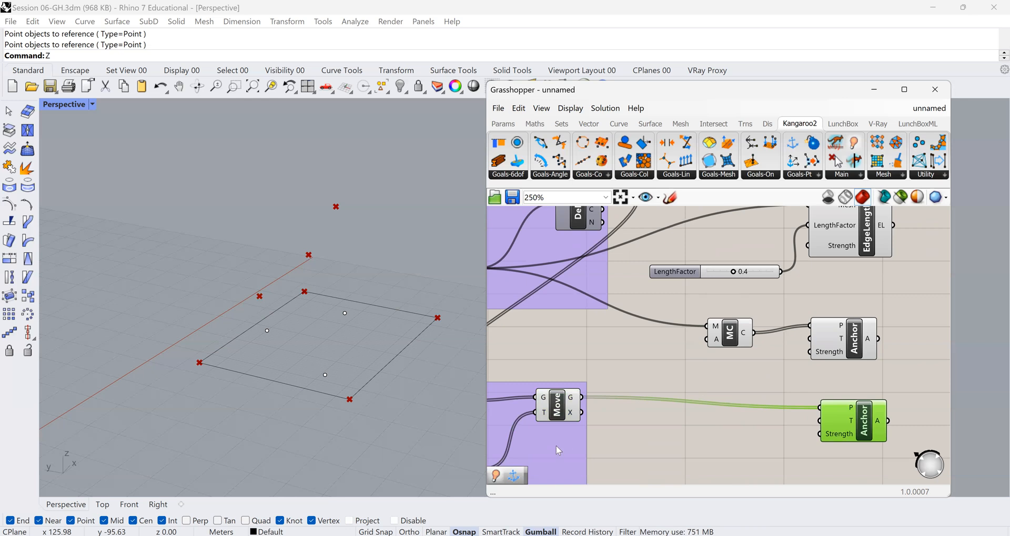
Turn the viewport preview of the Move component off and back on.
{"action": "left_click", "coordinate": [556, 414]}
{"action": "middle_click", "coordinate": [554, 412]}
{"action": "left_click", "coordinate": [599, 372]}
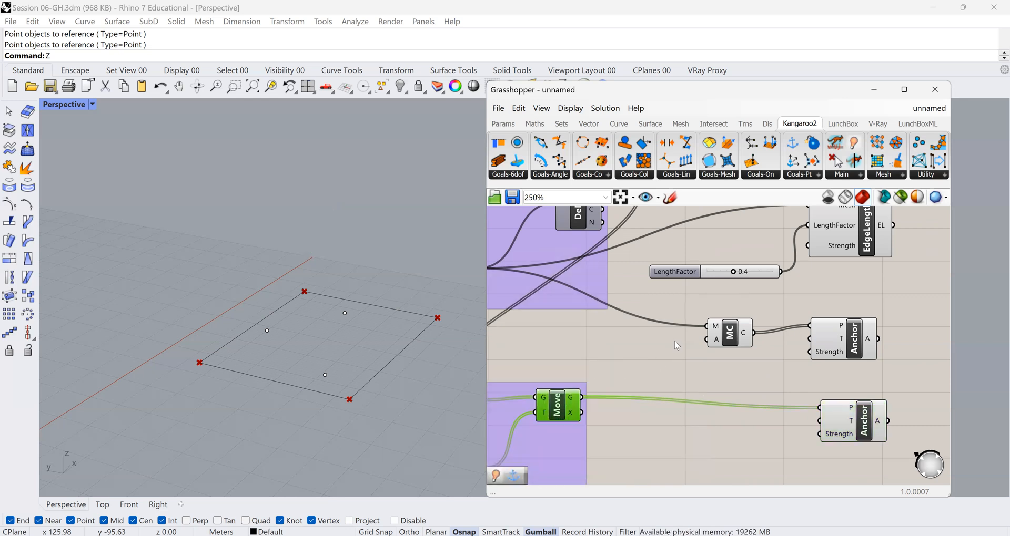
{"action": "left_click", "coordinate": [838, 424]}
{"action": "left_click", "coordinate": [562, 408]}
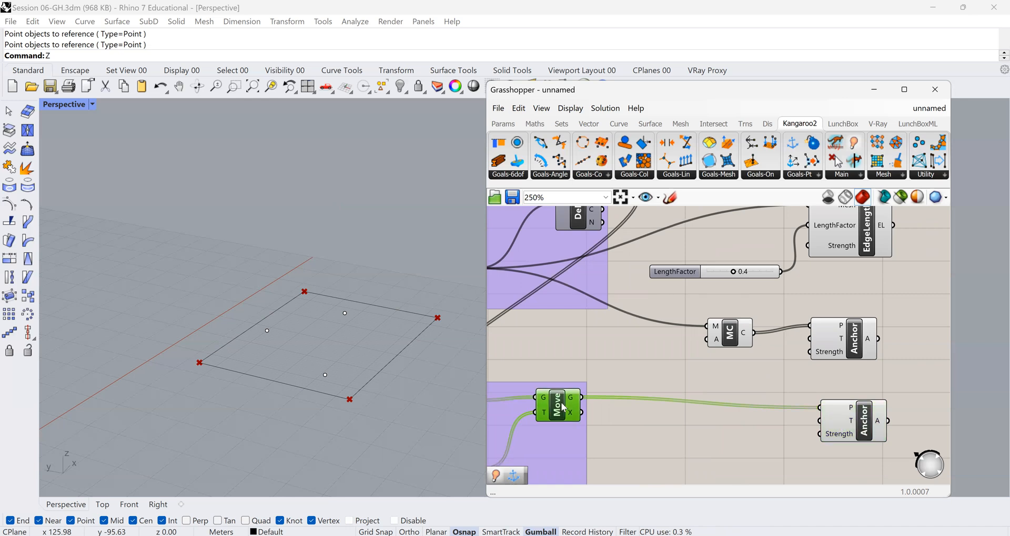
{"action": "middle_click", "coordinate": [562, 408]}
{"action": "left_click", "coordinate": [588, 377]}
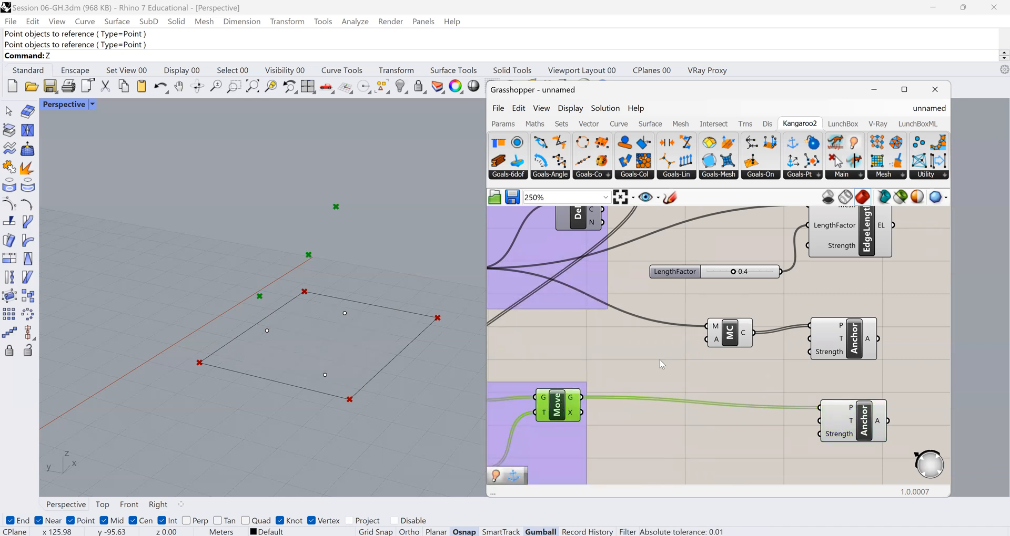
{"action": "left_click", "coordinate": [660, 359]}
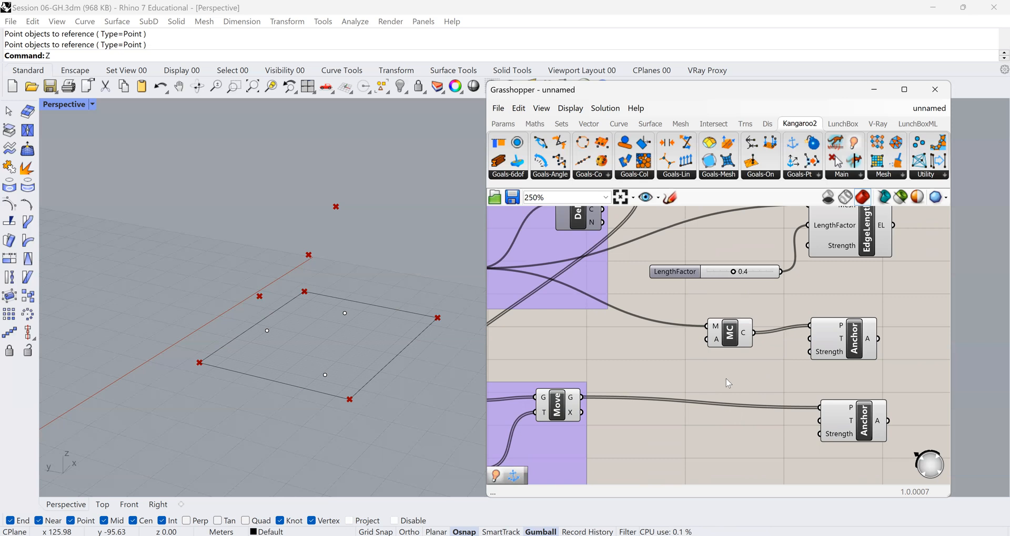
Disconnect the Move component from the lower Anchor's P input.
{"action": "scroll", "coordinate": [683, 416], "scroll_direction": "down", "scroll_amount": 3}
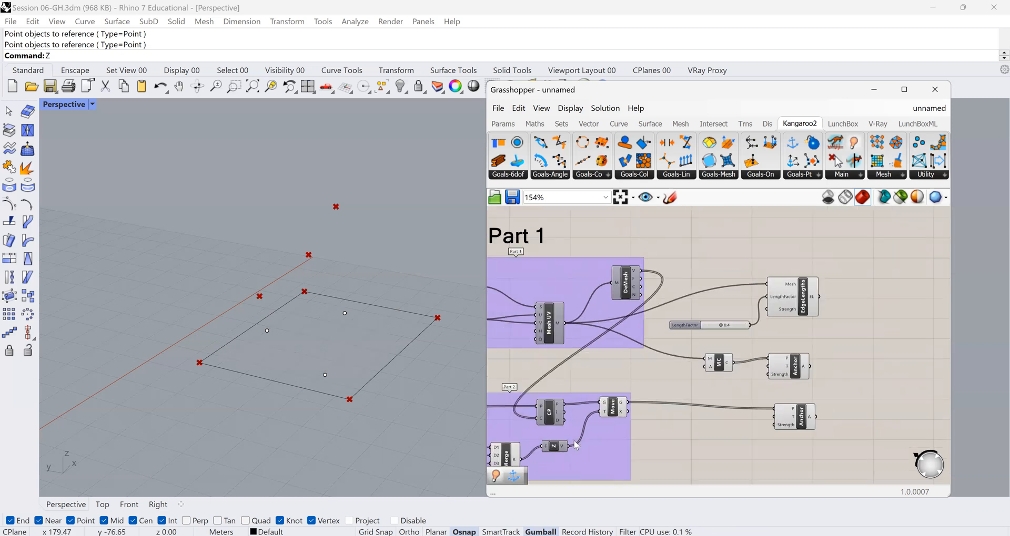
{"action": "scroll", "coordinate": [582, 424], "scroll_direction": "up", "scroll_amount": 3}
{"action": "scroll", "coordinate": [582, 424], "scroll_direction": "up", "scroll_amount": 1}
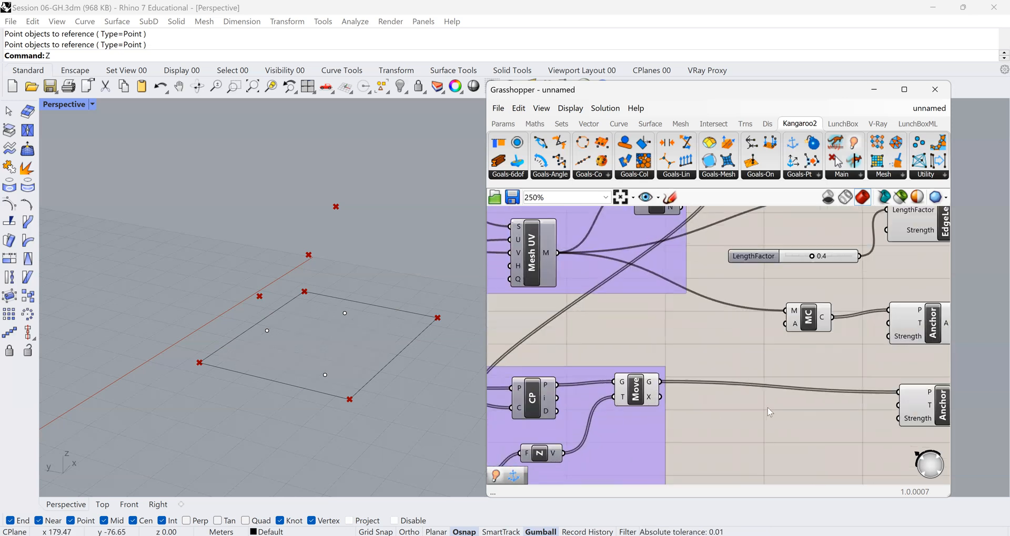
{"action": "right_click", "coordinate": [904, 396]}
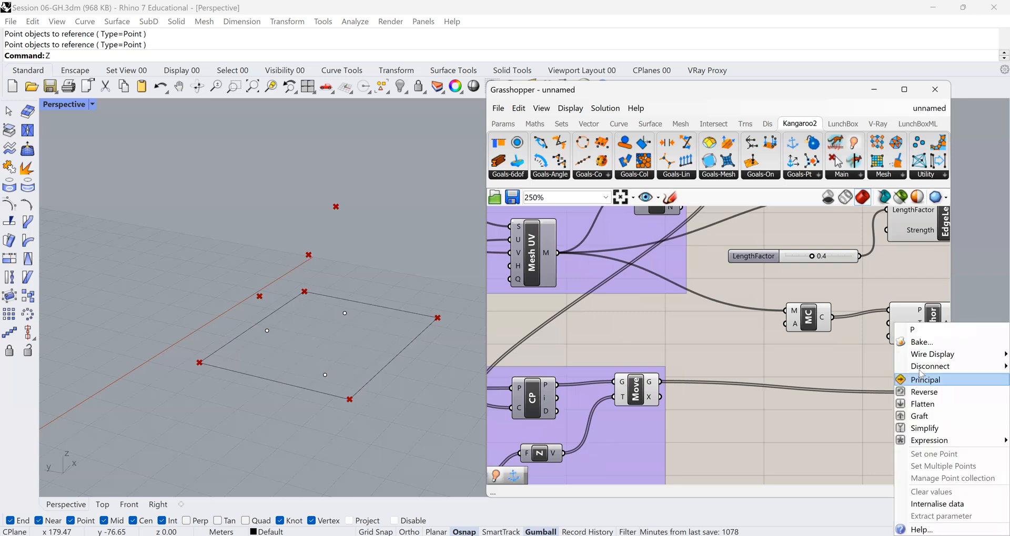
{"action": "mouse_move", "coordinate": [915, 368]}
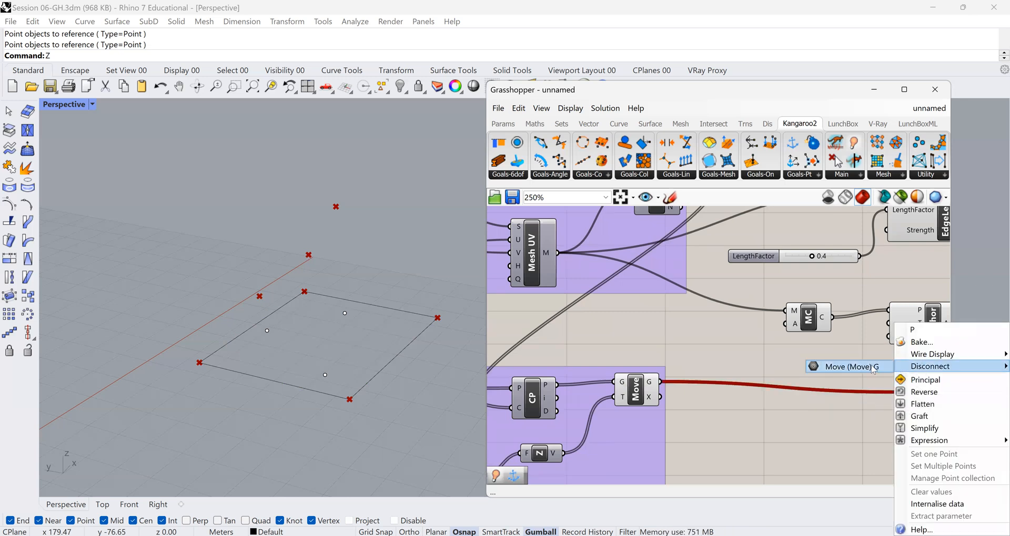
{"action": "left_click", "coordinate": [878, 393]}
{"action": "left_click", "coordinate": [915, 404]}
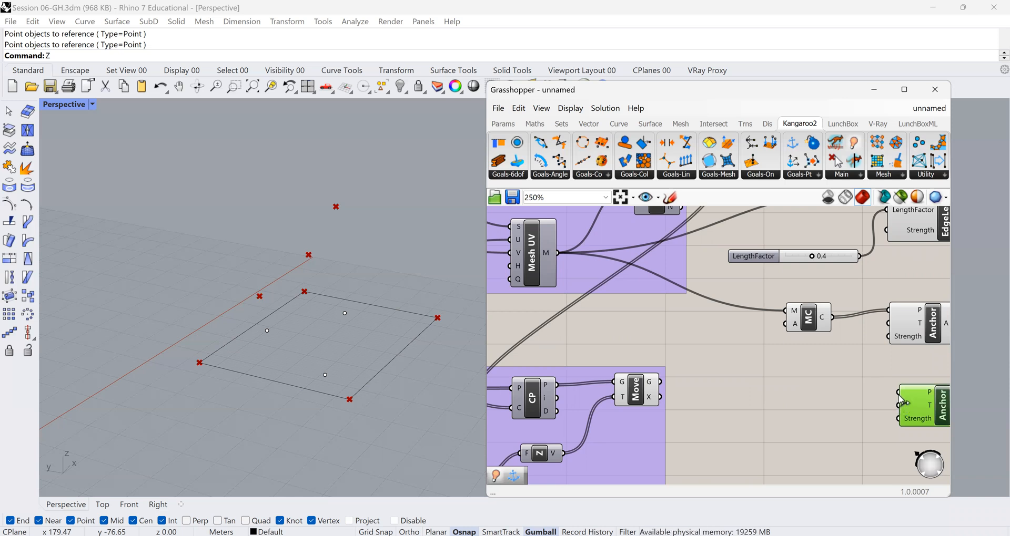
Connect the CP component's P output to the lower Anchor's P input and the Move component's G output to its T input.
{"action": "left_click", "coordinate": [543, 406]}
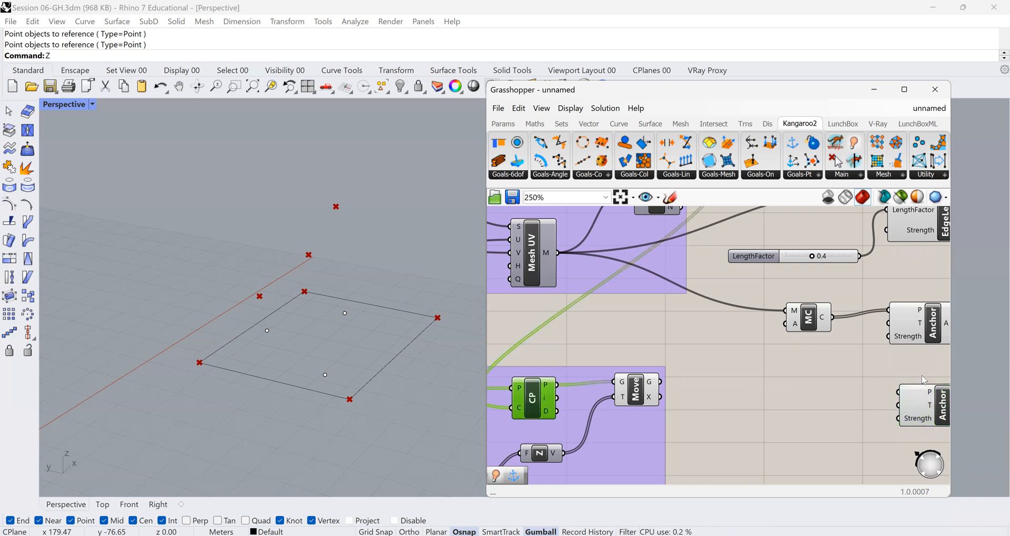
{"action": "left_click_drag", "start_coordinate": [899, 395], "coordinate": [558, 386]}
{"action": "left_click_drag", "start_coordinate": [636, 392], "coordinate": [640, 360]}
{"action": "left_click_drag", "start_coordinate": [899, 406], "coordinate": [664, 349]}
{"action": "left_click", "coordinate": [908, 408]}
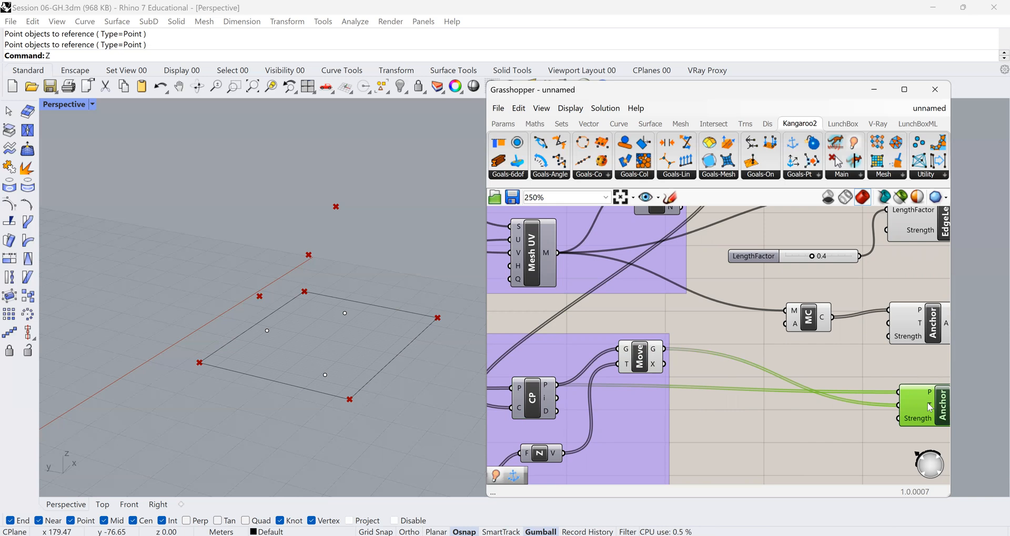
{"action": "mouse_move", "coordinate": [929, 407]}
{"action": "left_click", "coordinate": [644, 367]}
{"action": "left_click", "coordinate": [921, 404]}
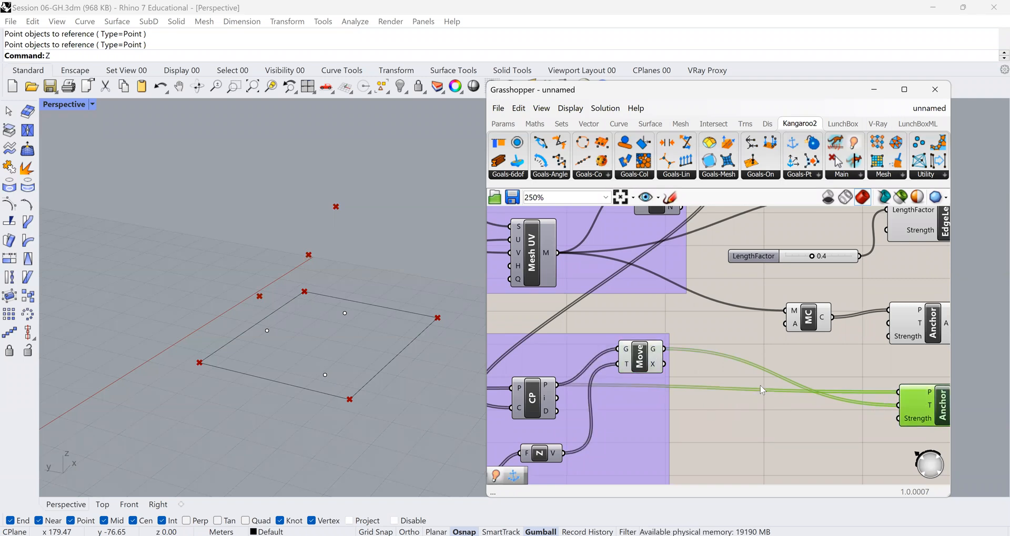
Line up the two Anchor components in a column beneath EdgeLengths.
{"action": "scroll", "coordinate": [762, 384], "scroll_direction": "down", "scroll_amount": 1}
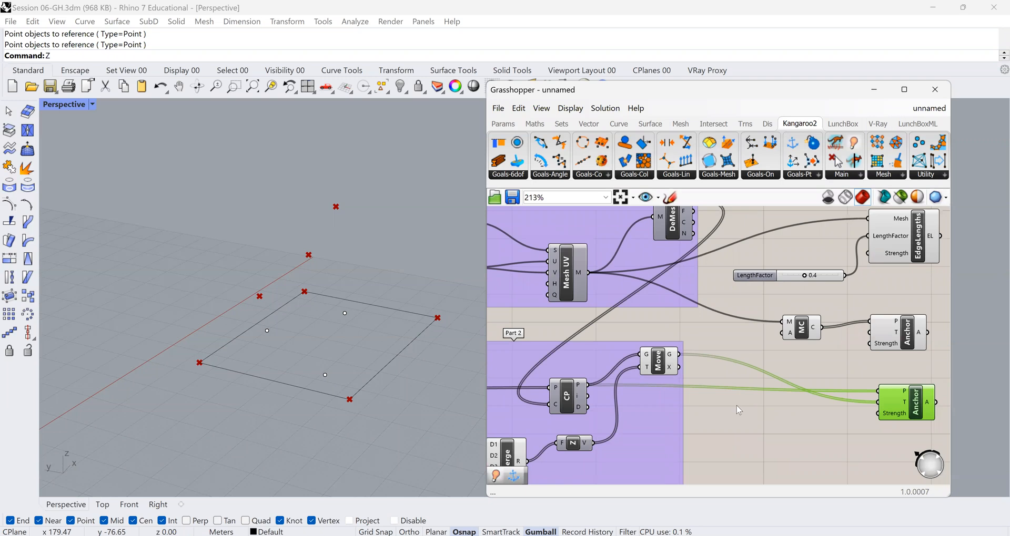
{"action": "scroll", "coordinate": [718, 359], "scroll_direction": "down", "scroll_amount": 2}
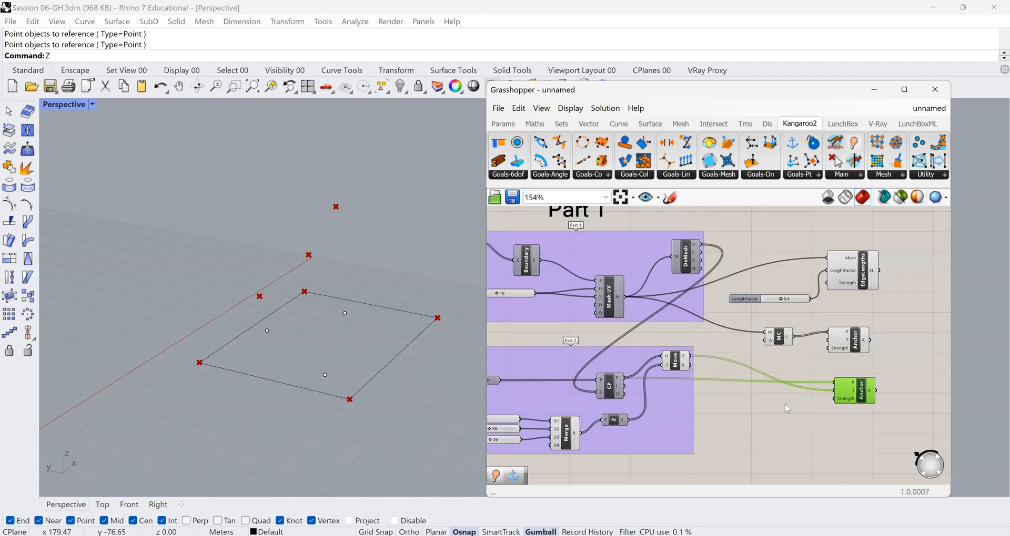
{"action": "left_click_drag", "start_coordinate": [866, 342], "coordinate": [876, 339]}
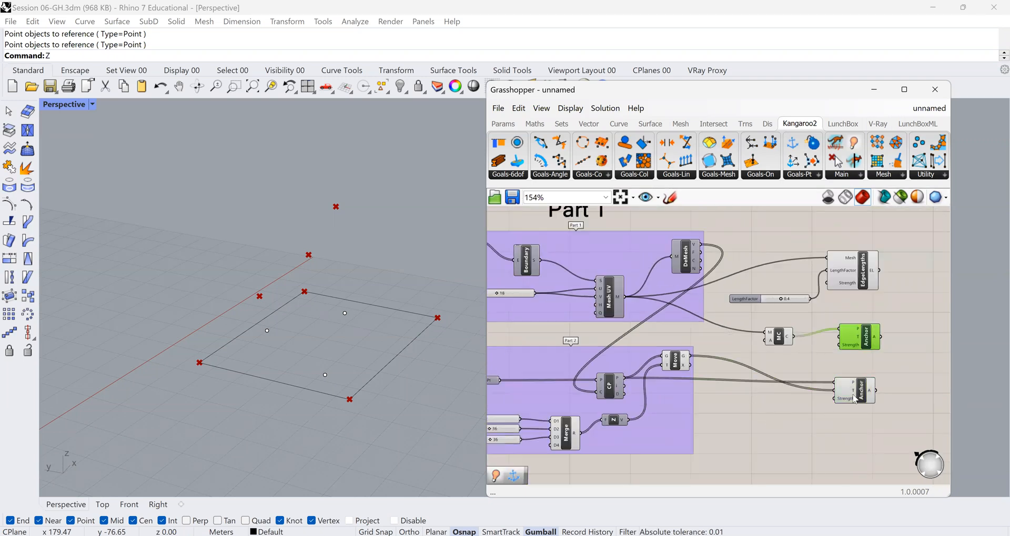
{"action": "left_click_drag", "start_coordinate": [856, 400], "coordinate": [858, 398]}
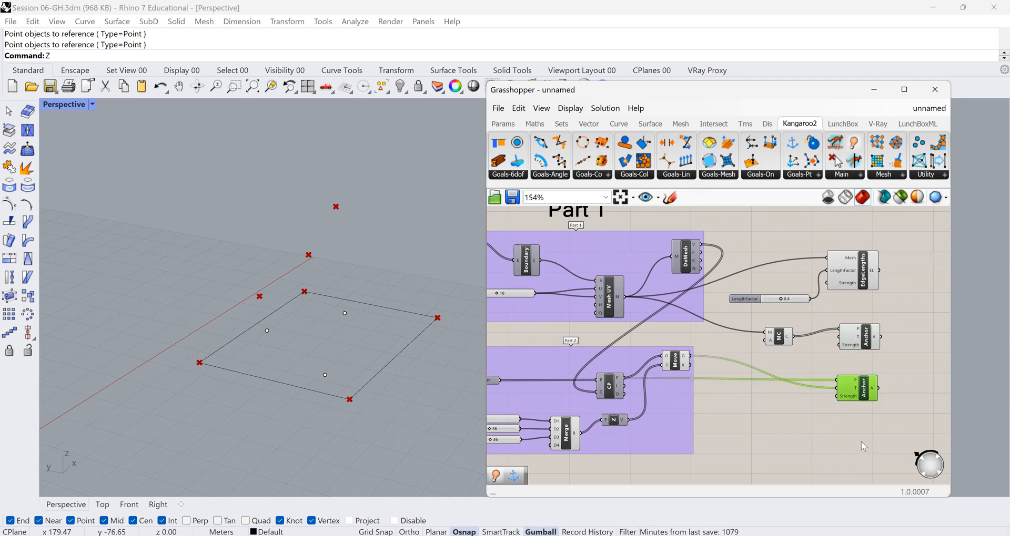
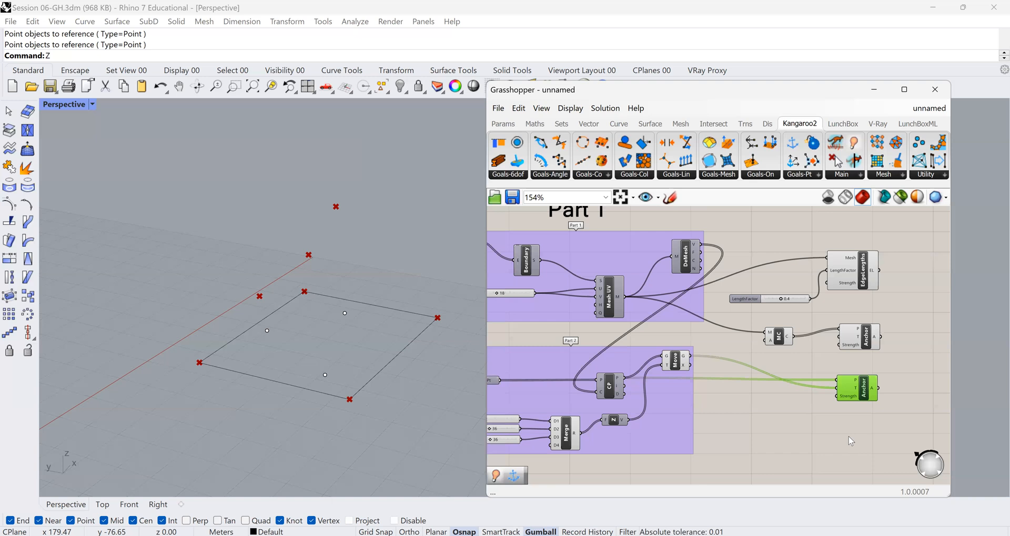
Add a Show component below the Anchors and connect the Mesh UV output to its G input.
{"action": "left_click", "coordinate": [848, 437]}
{"action": "double_click", "coordinate": [848, 437]}
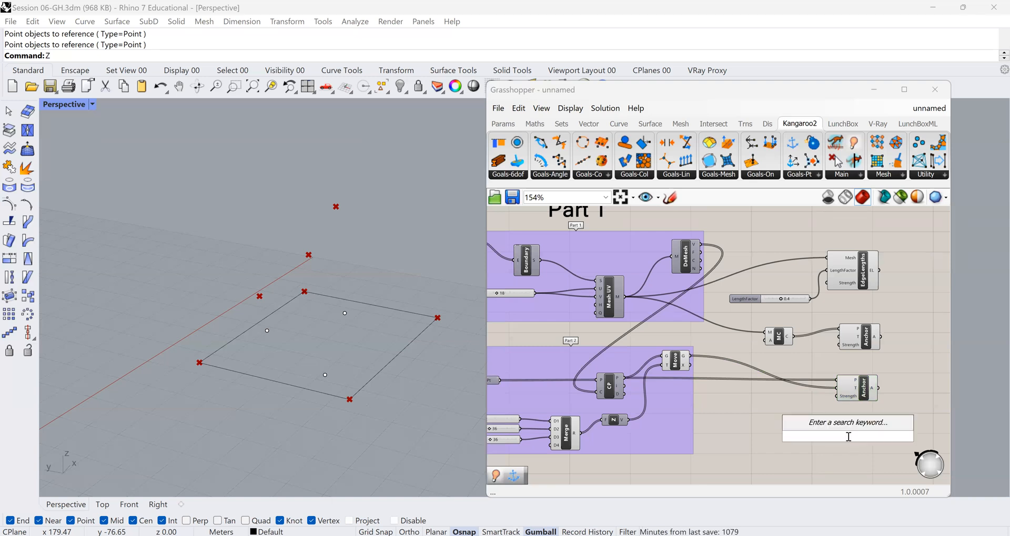
{"action": "type", "text": "show"}
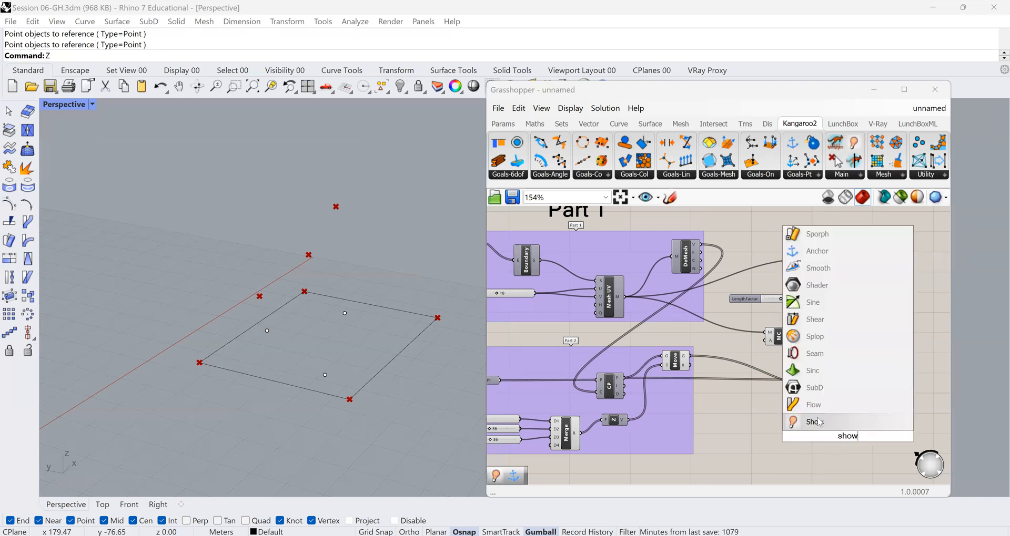
{"action": "key", "text": "Return"}
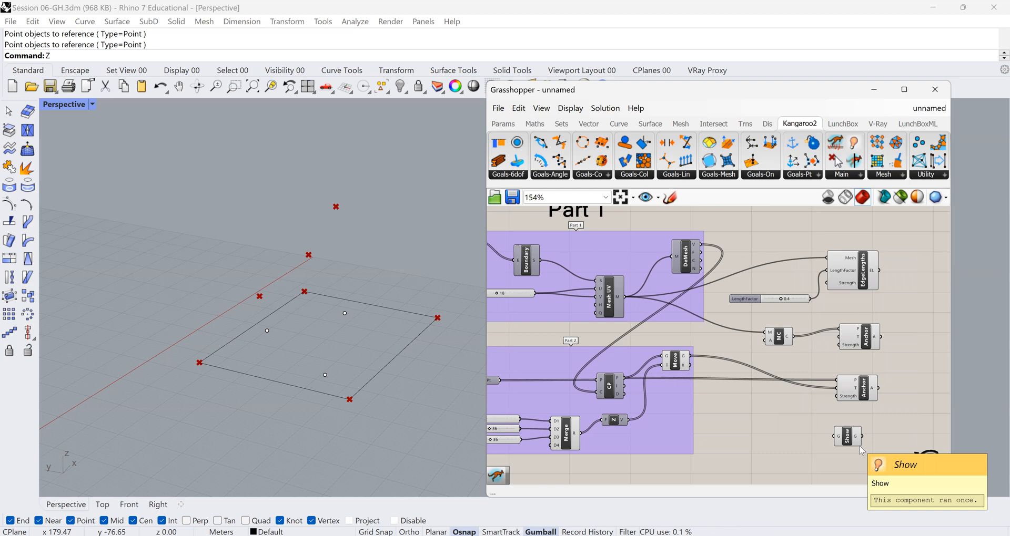
{"action": "left_click_drag", "start_coordinate": [836, 436], "coordinate": [630, 300]}
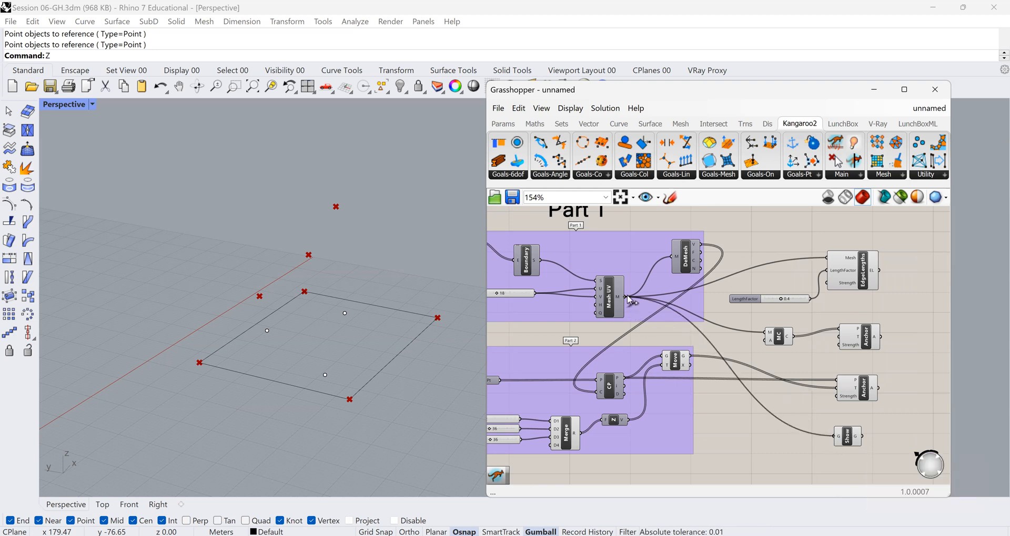
{"action": "left_click_drag", "start_coordinate": [844, 440], "coordinate": [862, 436]}
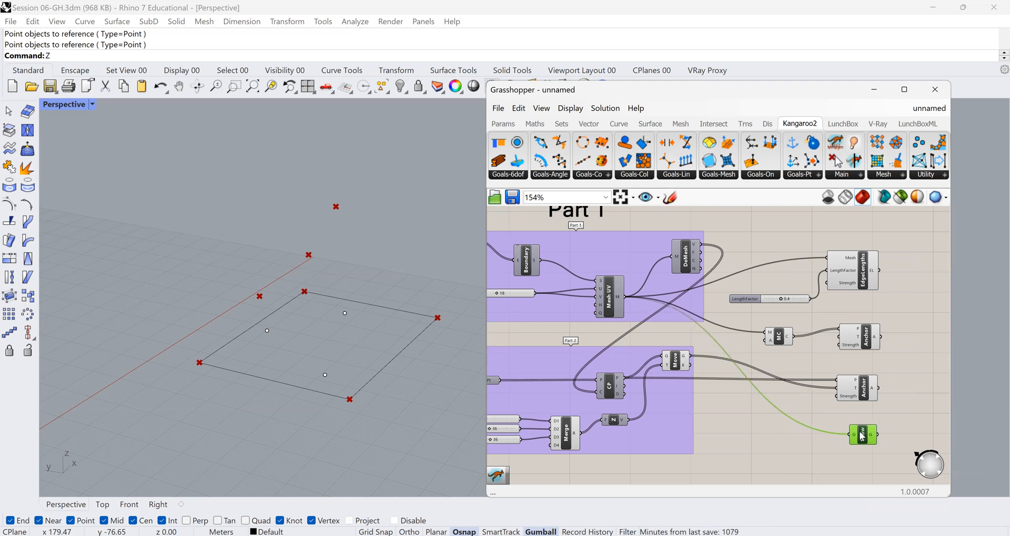
Group EdgeLengths, the LengthFactor slider, MeshCorners, both Anchors and Show, name the group Part 3 and shift it slightly.
{"action": "left_click_drag", "start_coordinate": [909, 234], "coordinate": [702, 472]}
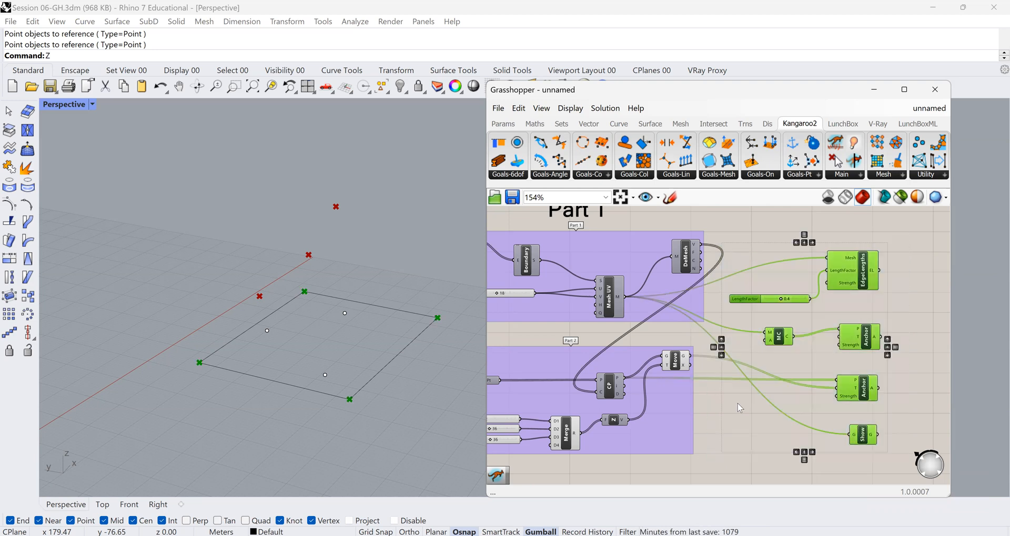
{"action": "right_click", "coordinate": [780, 278]}
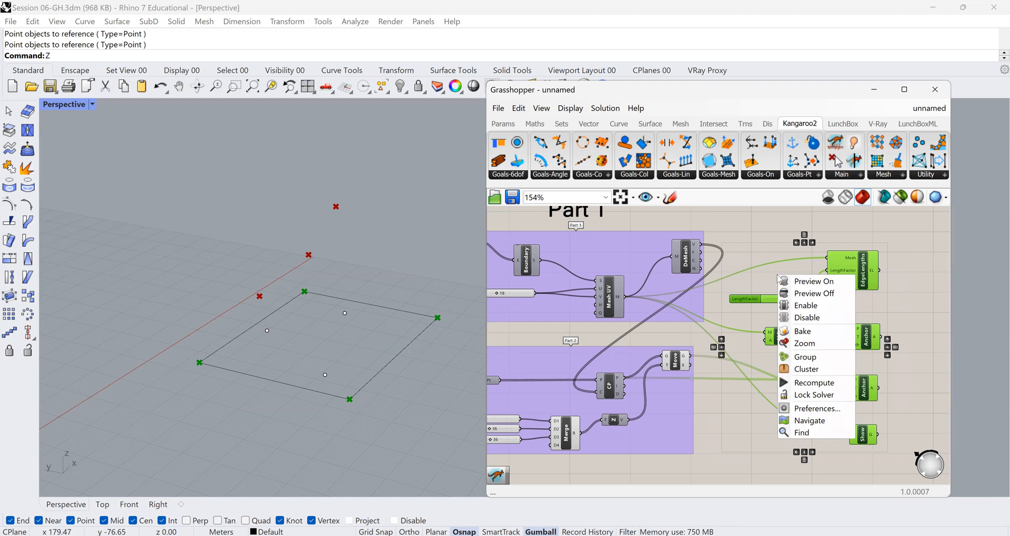
{"action": "left_click", "coordinate": [804, 357]}
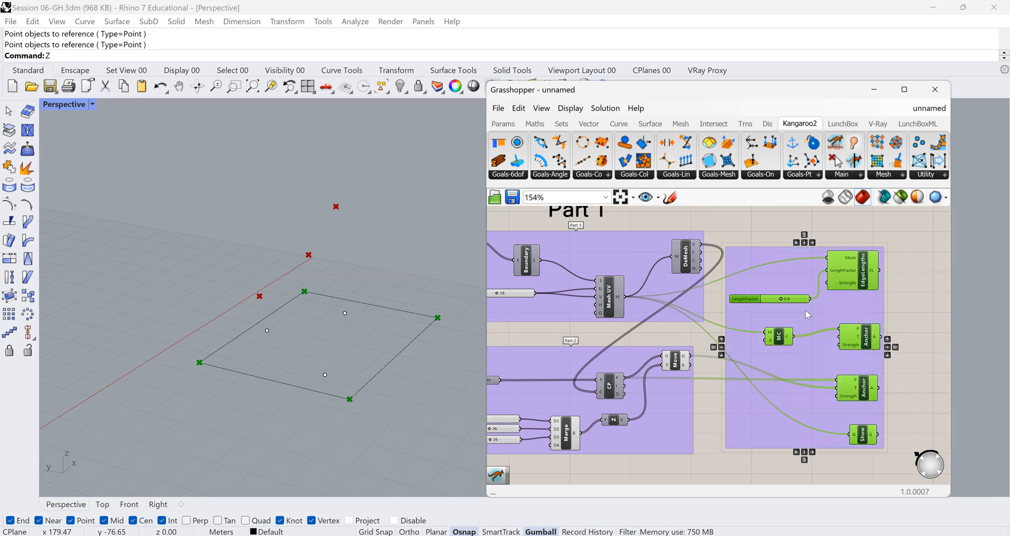
{"action": "right_click", "coordinate": [788, 253]}
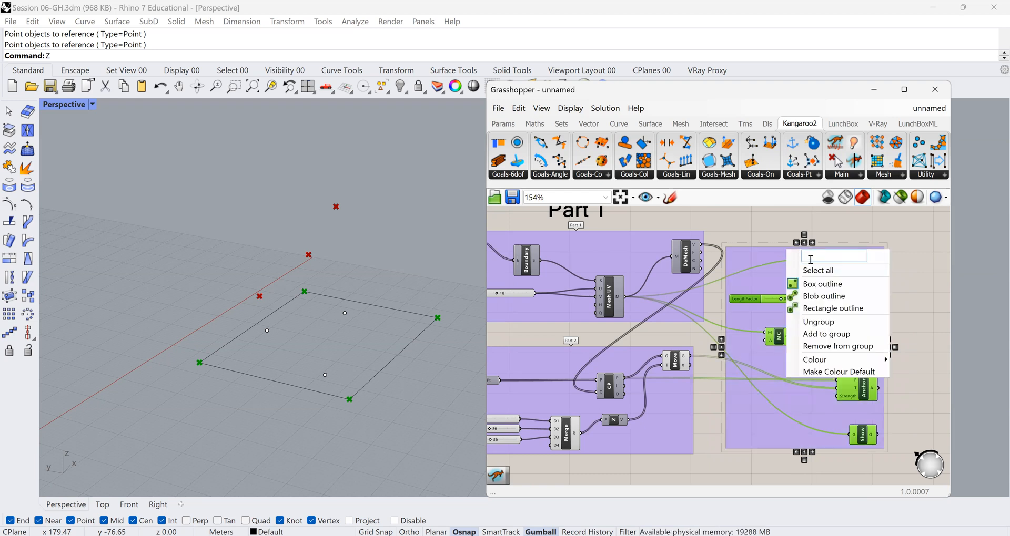
{"action": "type", "text": "Pa"}
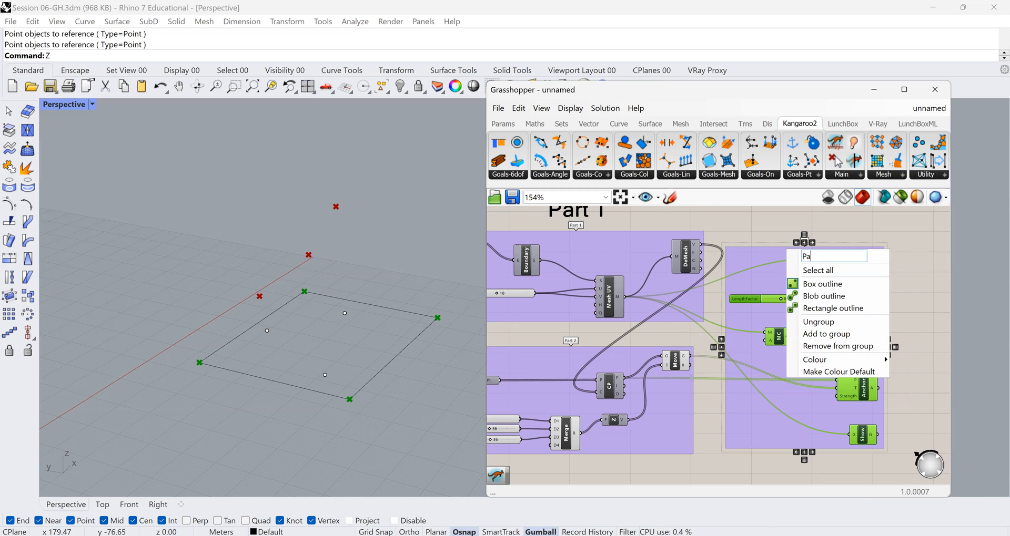
{"action": "type", "text": "rt 3"}
{"action": "left_click", "coordinate": [749, 248]}
{"action": "mouse_move", "coordinate": [749, 247]}
{"action": "left_mouse_down"}
{"action": "mouse_move", "coordinate": [764, 234]}
{"action": "mouse_move", "coordinate": [760, 241]}
{"action": "left_mouse_up"}
{"action": "scroll", "coordinate": [613, 347], "scroll_direction": "down", "scroll_amount": 4}
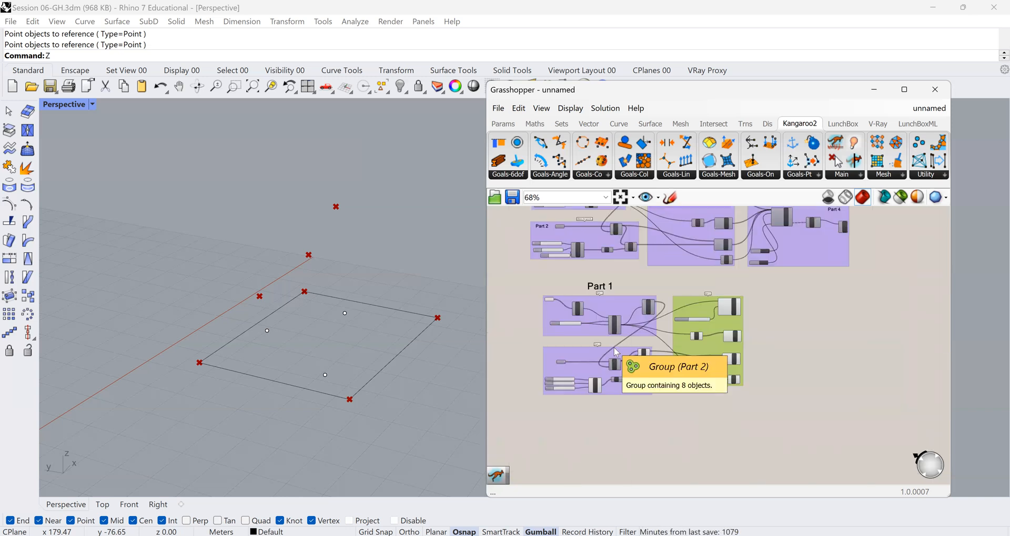
{"action": "scroll", "coordinate": [755, 305], "scroll_direction": "up", "scroll_amount": 3}
{"action": "scroll", "coordinate": [755, 305], "scroll_direction": "up", "scroll_amount": 3}
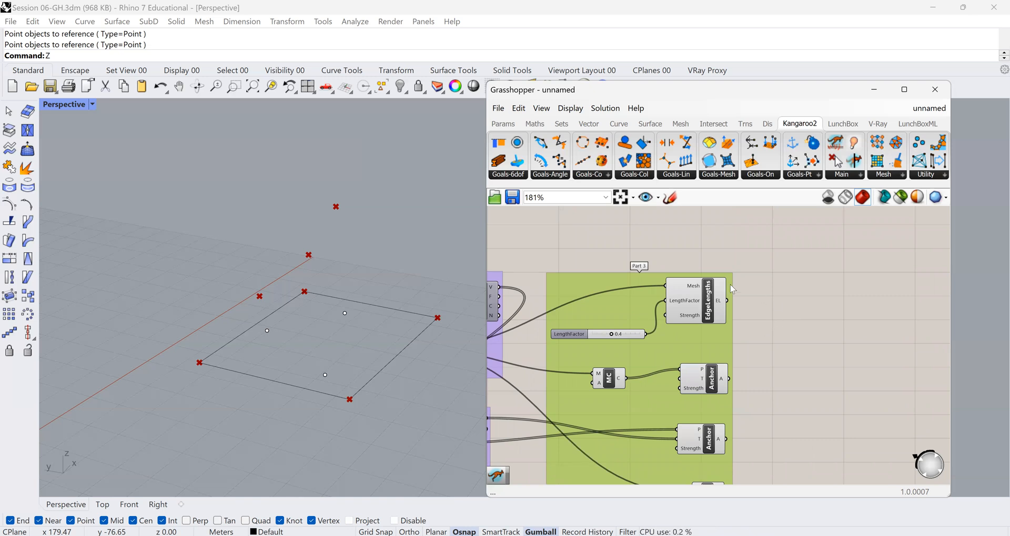
{"action": "scroll", "coordinate": [787, 305], "scroll_direction": "down", "scroll_amount": 2}
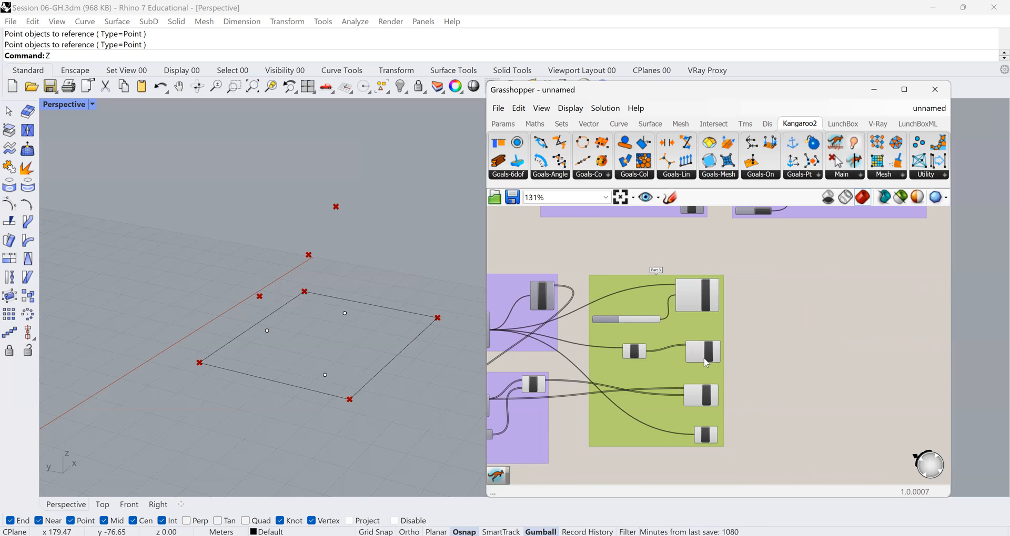
{"action": "scroll", "coordinate": [632, 377], "scroll_direction": "up", "scroll_amount": 2}
{"action": "scroll", "coordinate": [632, 377], "scroll_direction": "down", "scroll_amount": 2}
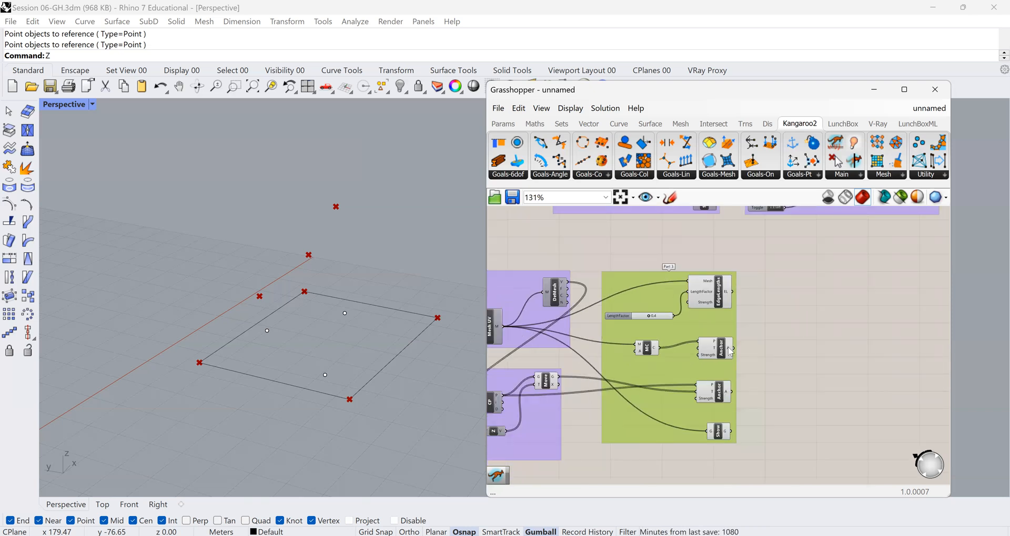
Add a Kangaroo Solver component to the canvas beside the Part 3 group.
{"action": "scroll", "coordinate": [742, 326], "scroll_direction": "down", "scroll_amount": 1}
{"action": "scroll", "coordinate": [792, 307], "scroll_direction": "up", "scroll_amount": 3}
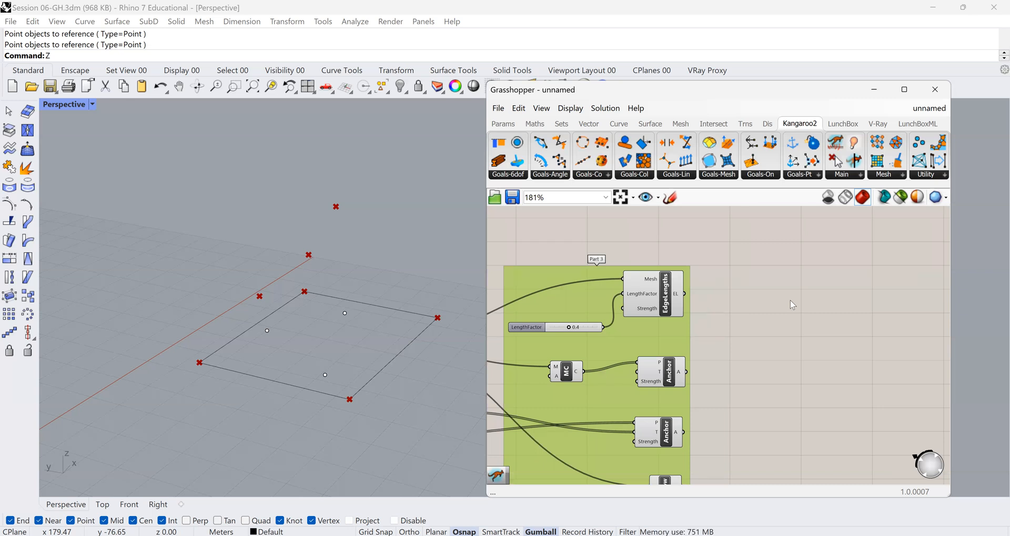
{"action": "double_click", "coordinate": [780, 300]}
{"action": "type", "text": "solve"}
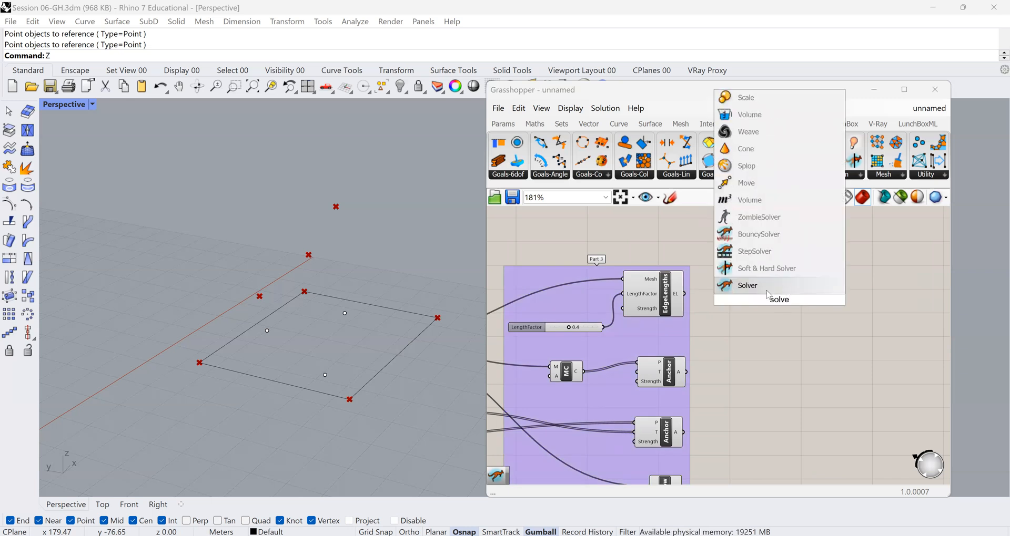
{"action": "left_click", "coordinate": [780, 287]}
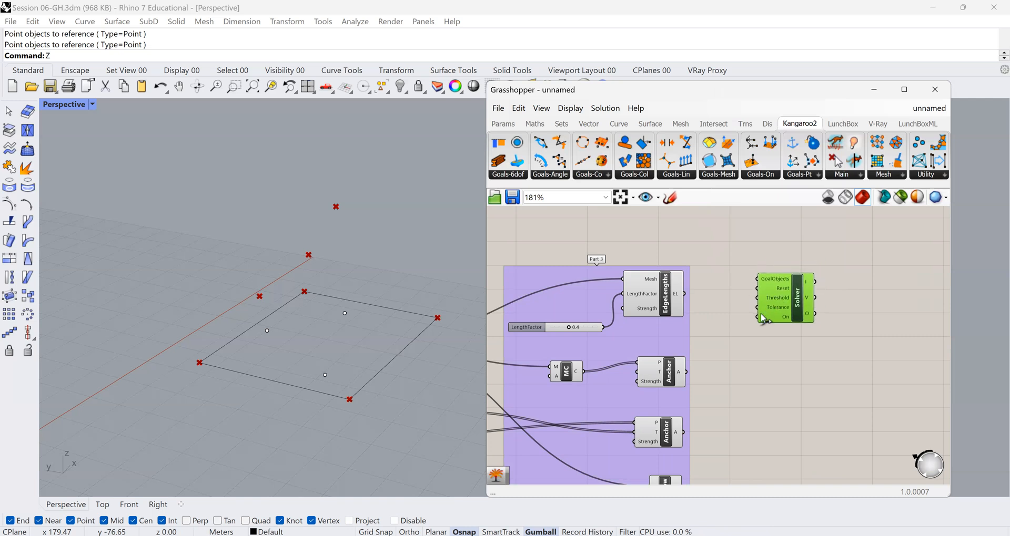
Connect the EdgeLengths component's EL output to the Solver's GoalObjects input.
{"action": "scroll", "coordinate": [765, 298], "scroll_direction": "up", "scroll_amount": 3}
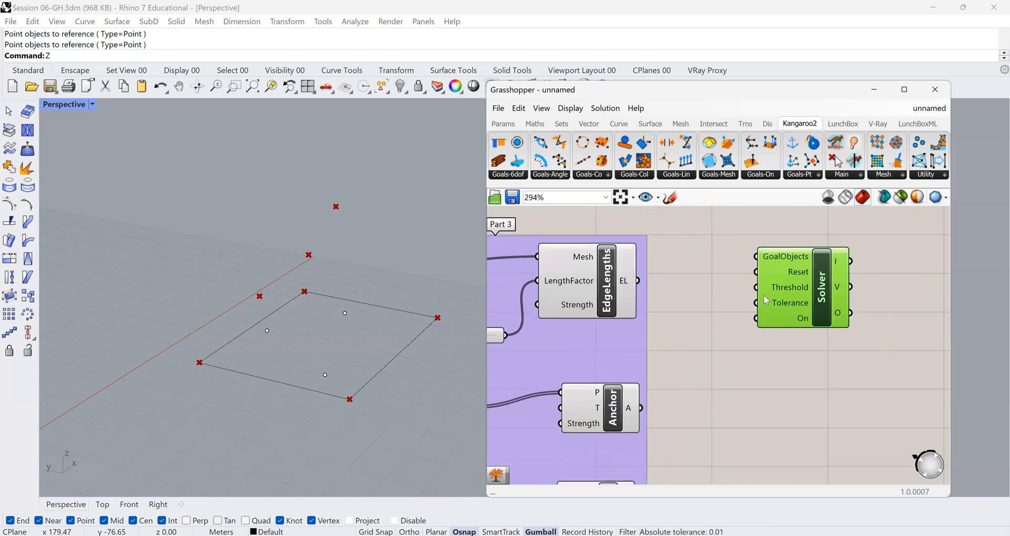
{"action": "scroll", "coordinate": [720, 257], "scroll_direction": "up", "scroll_amount": 2}
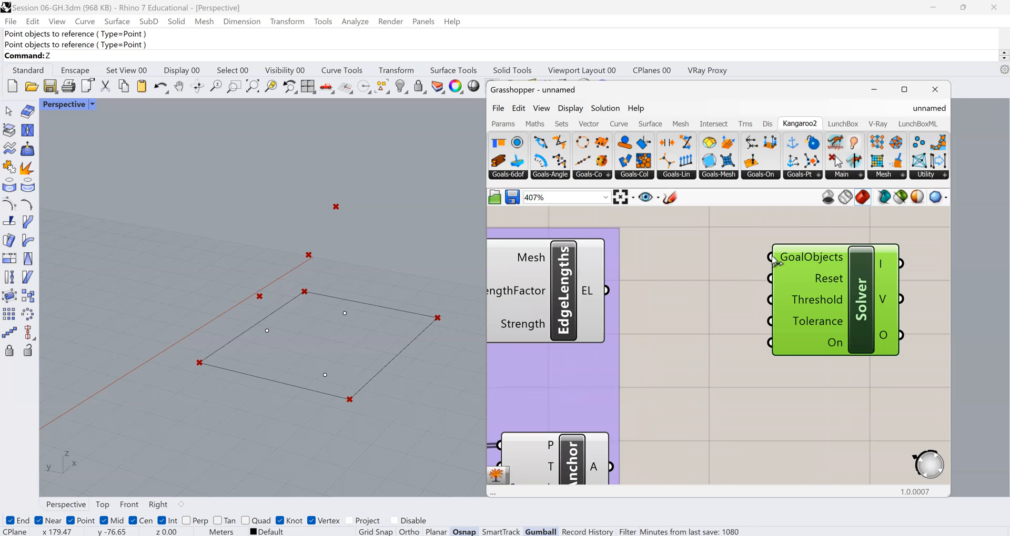
{"action": "left_click_drag", "start_coordinate": [770, 258], "coordinate": [608, 299]}
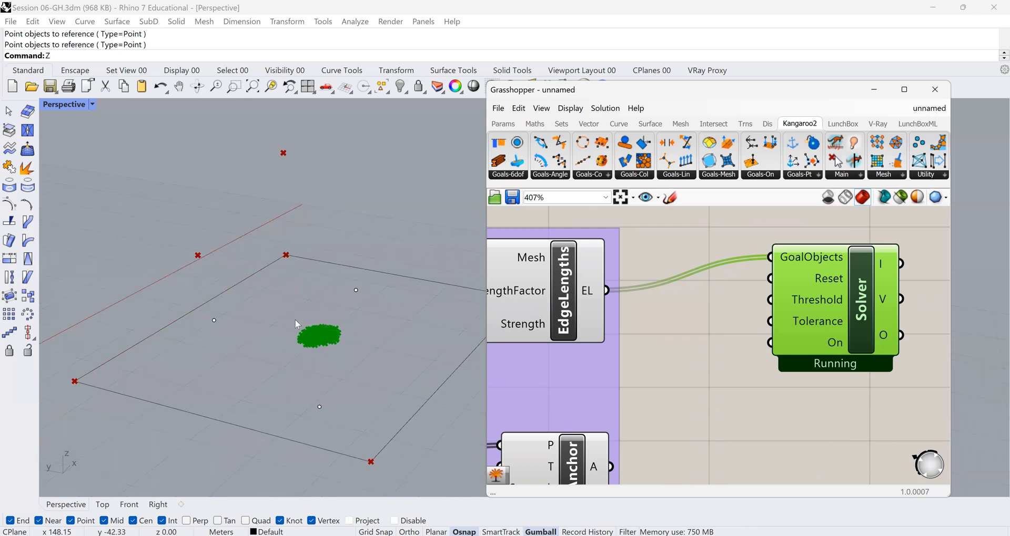
{"action": "scroll", "coordinate": [295, 320], "scroll_direction": "up", "scroll_amount": 2}
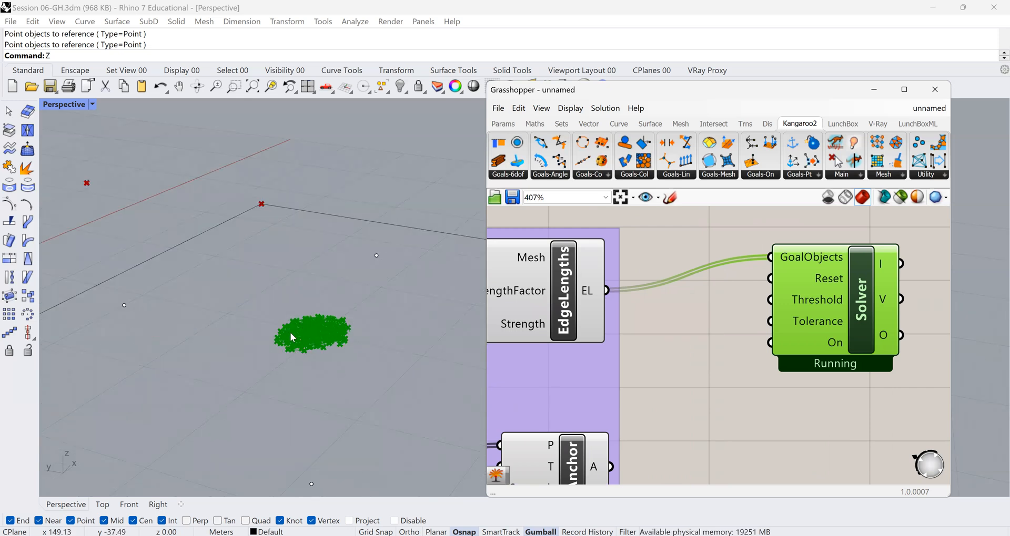
{"action": "scroll", "coordinate": [424, 280], "scroll_direction": "down", "scroll_amount": 3}
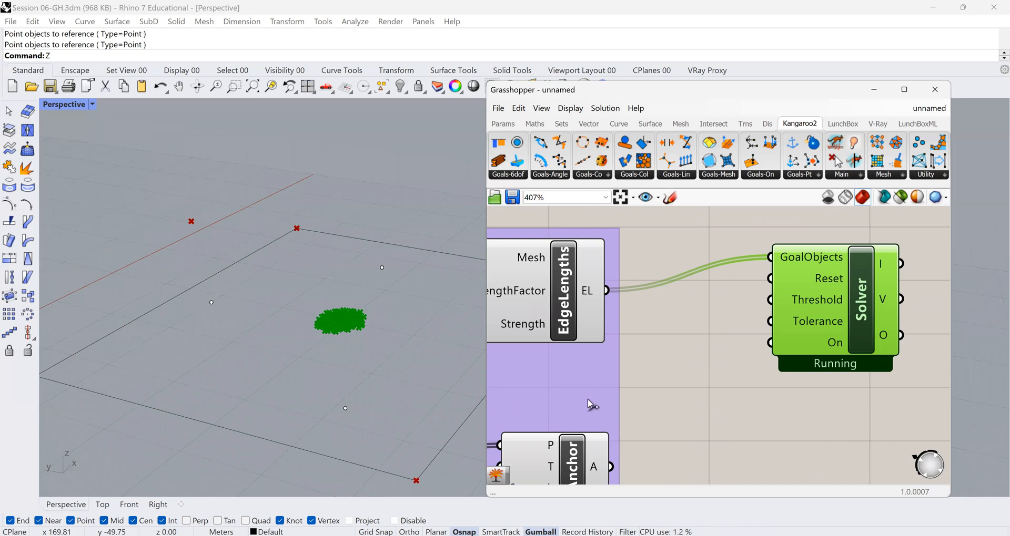
Connect the A outputs of both Anchor components to the Solver's GoalObjects input, keeping the existing EdgeLengths wire.
{"action": "scroll", "coordinate": [590, 403], "scroll_direction": "down", "scroll_amount": 2}
{"action": "left_click_drag", "start_coordinate": [588, 397], "coordinate": [675, 274]}
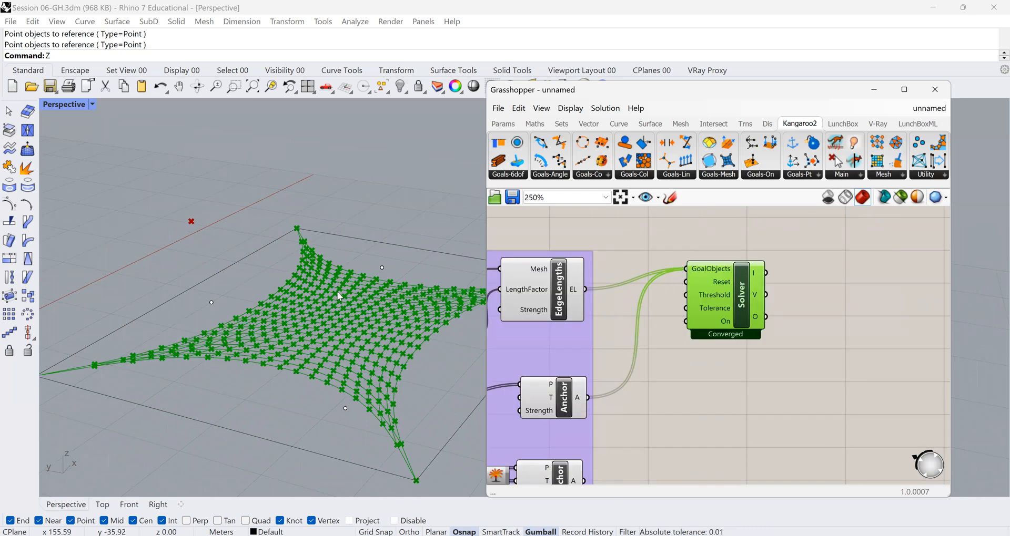
{"action": "right_click_drag", "start_coordinate": [354, 304], "coordinate": [351, 316]}
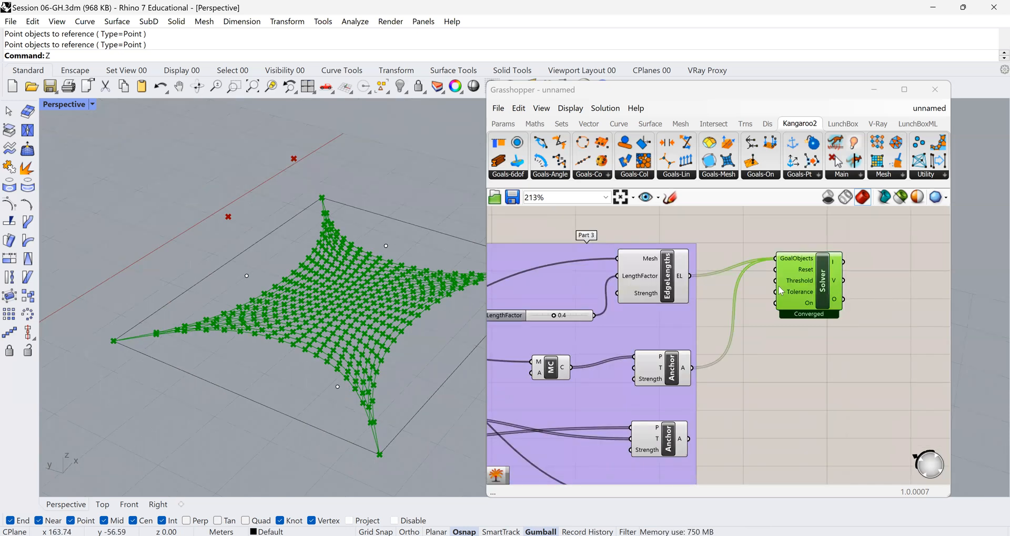
{"action": "left_click_drag", "start_coordinate": [780, 262], "coordinate": [689, 439], "text": "shift"}
{"action": "scroll", "coordinate": [363, 351], "scroll_direction": "down", "scroll_amount": 3}
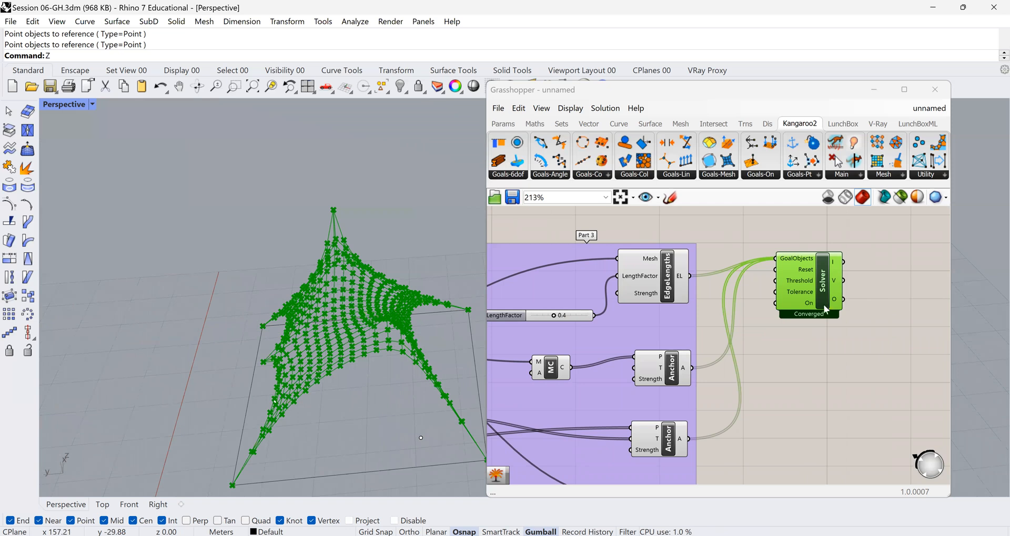
{"action": "scroll", "coordinate": [755, 287], "scroll_direction": "down", "scroll_amount": 1}
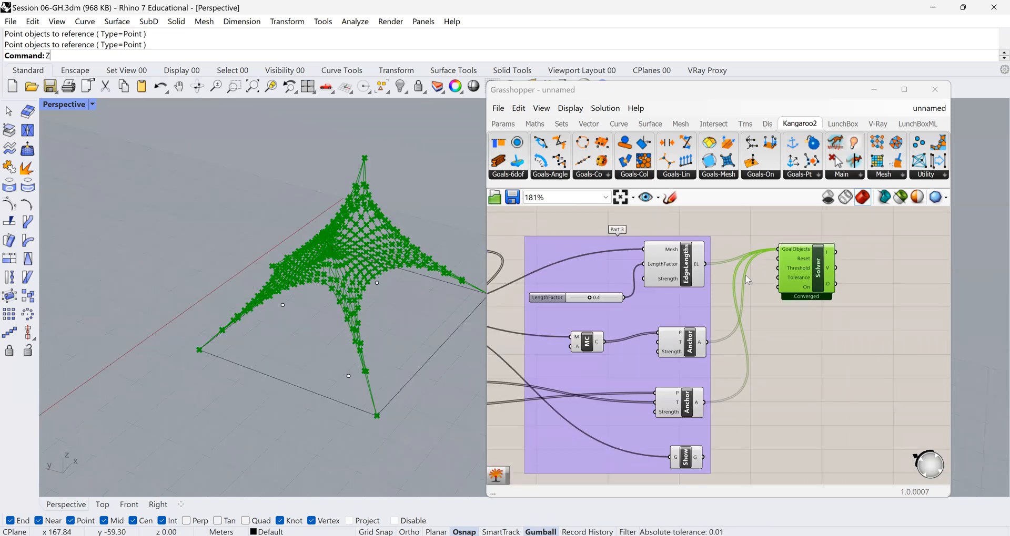
Add the Show component's G output to the Solver's GoalObjects input.
{"action": "scroll", "coordinate": [773, 264], "scroll_direction": "down", "scroll_amount": 2}
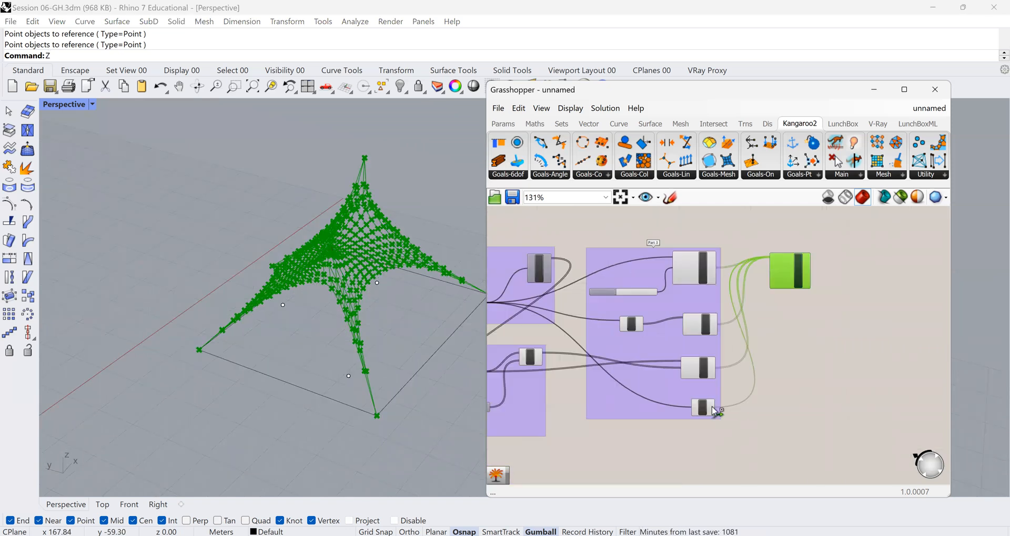
{"action": "scroll", "coordinate": [357, 274], "scroll_direction": "up", "scroll_amount": 3}
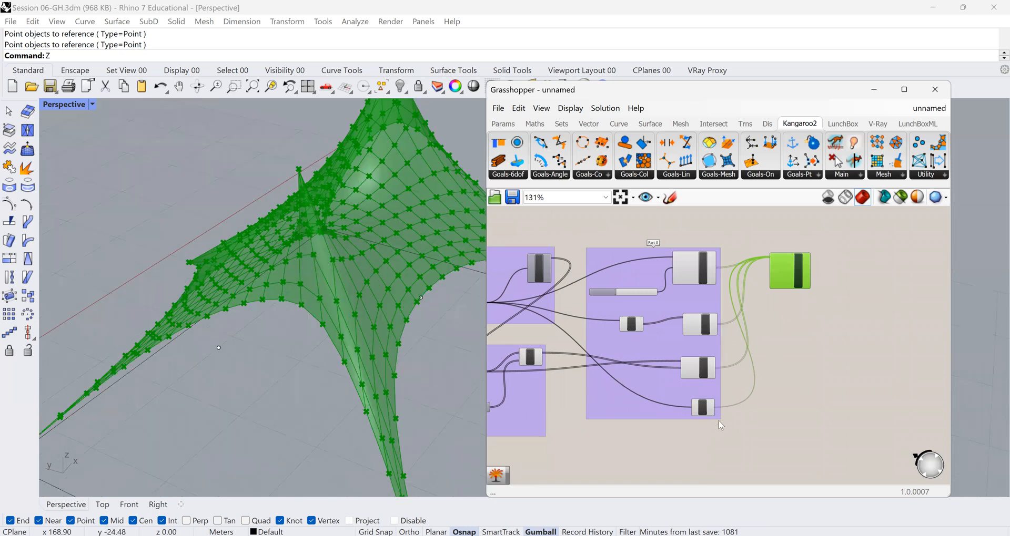
{"action": "scroll", "coordinate": [703, 416], "scroll_direction": "up", "scroll_amount": 3}
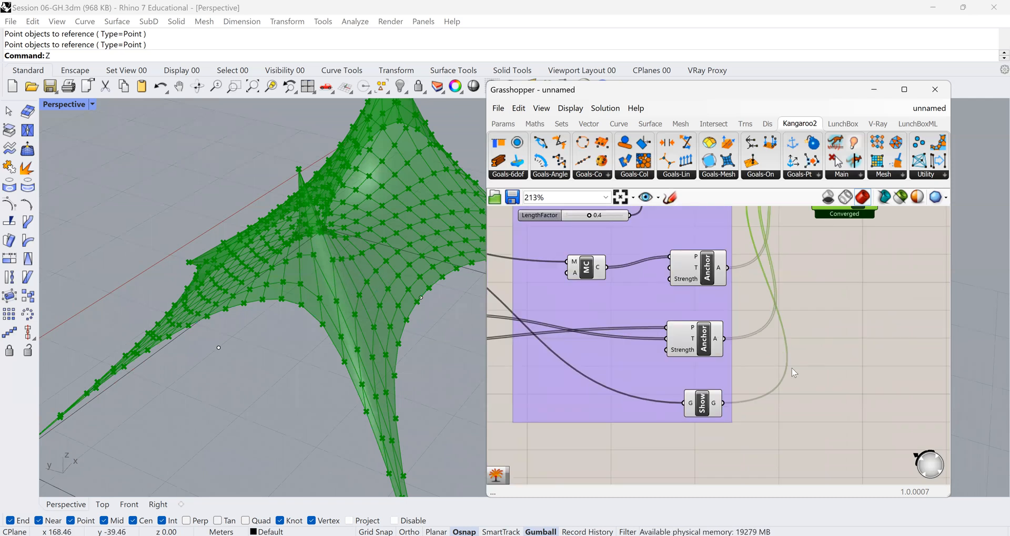
Disconnect Show from the Solver's GoalObjects input to compare the mesh preview and reconnect it.
{"action": "scroll", "coordinate": [791, 368], "scroll_direction": "down", "scroll_amount": 2}
{"action": "scroll", "coordinate": [798, 220], "scroll_direction": "up", "scroll_amount": 3}
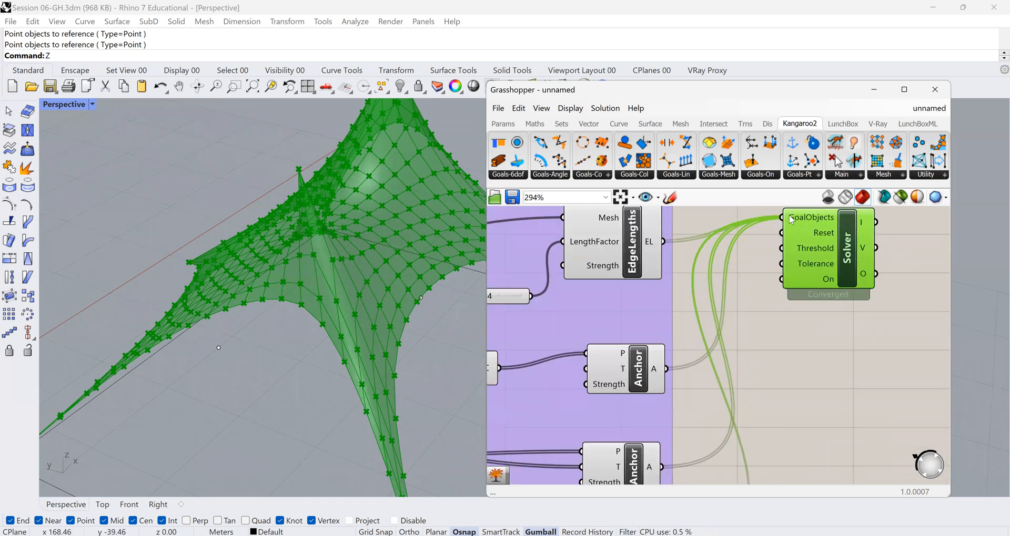
{"action": "scroll", "coordinate": [791, 220], "scroll_direction": "up", "scroll_amount": 1}
{"action": "right_click", "coordinate": [790, 219]}
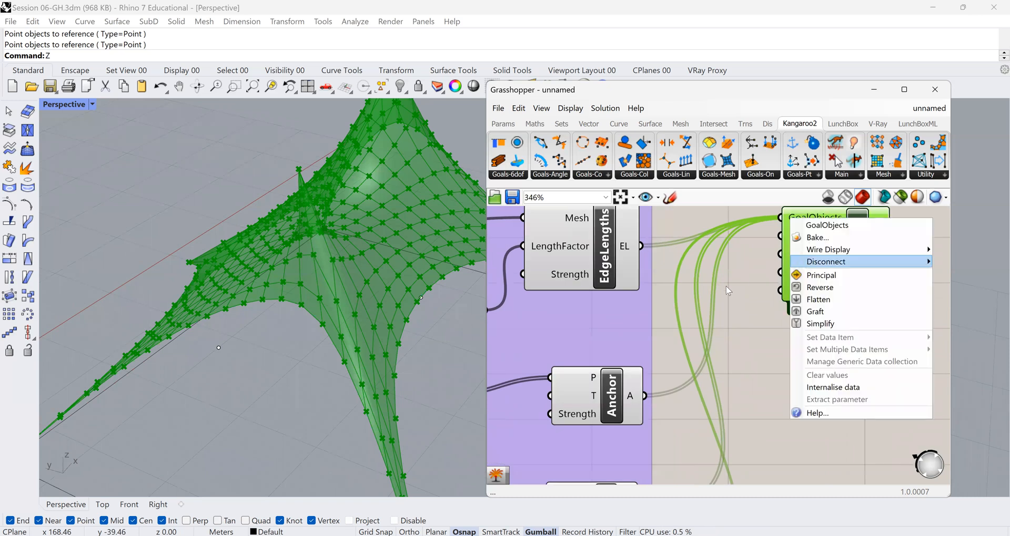
{"action": "mouse_move", "coordinate": [728, 291]}
{"action": "left_click", "coordinate": [715, 317]}
{"action": "scroll", "coordinate": [365, 289], "scroll_direction": "up", "scroll_amount": 5}
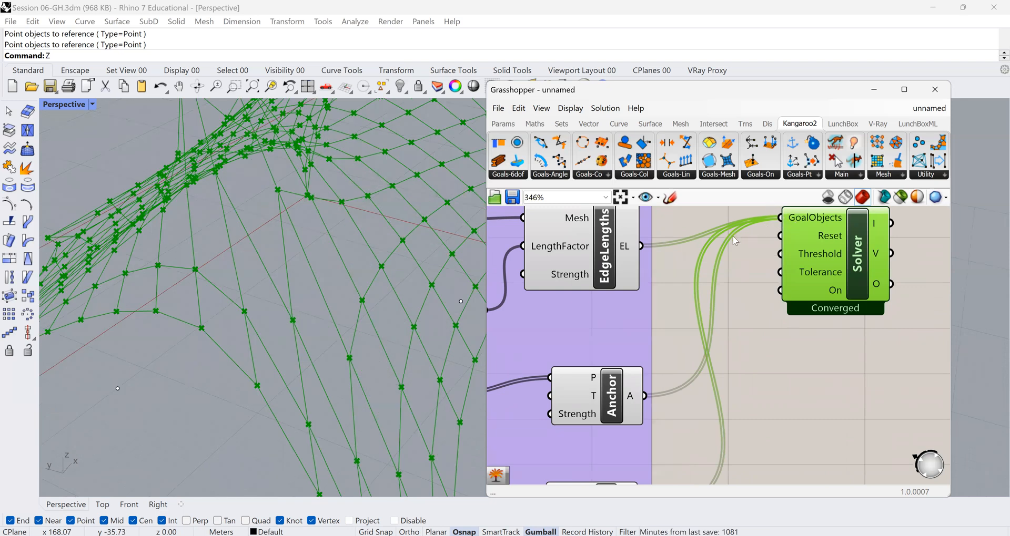
{"action": "scroll", "coordinate": [735, 241], "scroll_direction": "down", "scroll_amount": 3}
{"action": "left_click_drag", "start_coordinate": [769, 226], "coordinate": [691, 427]}
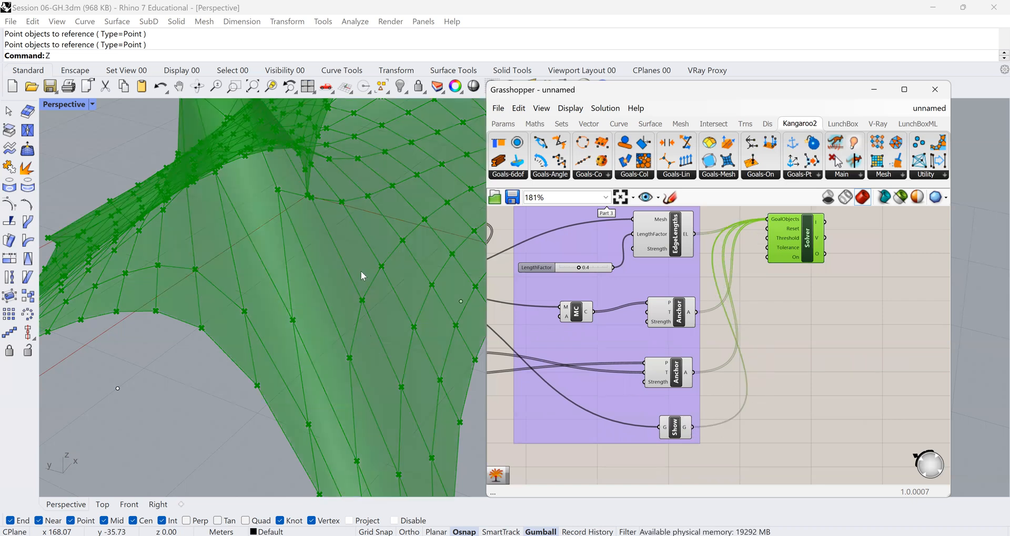
Examine the form-found mesh in the Rhino Perspective viewport from several sides and up close.
{"action": "scroll", "coordinate": [403, 363], "scroll_direction": "down", "scroll_amount": 4}
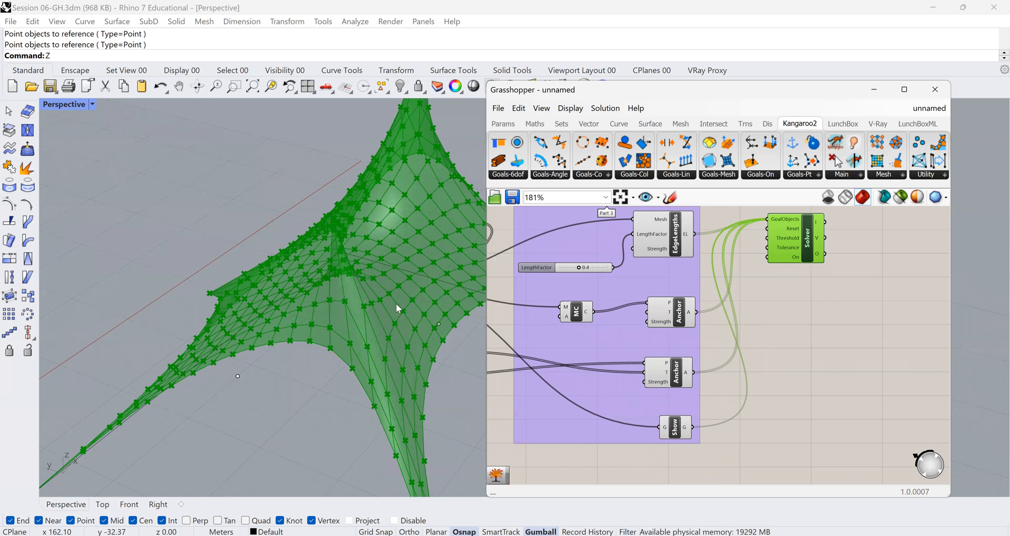
{"action": "right_click_drag", "start_coordinate": [383, 278], "coordinate": [300, 326]}
{"action": "scroll", "coordinate": [301, 326], "scroll_direction": "down", "scroll_amount": 7}
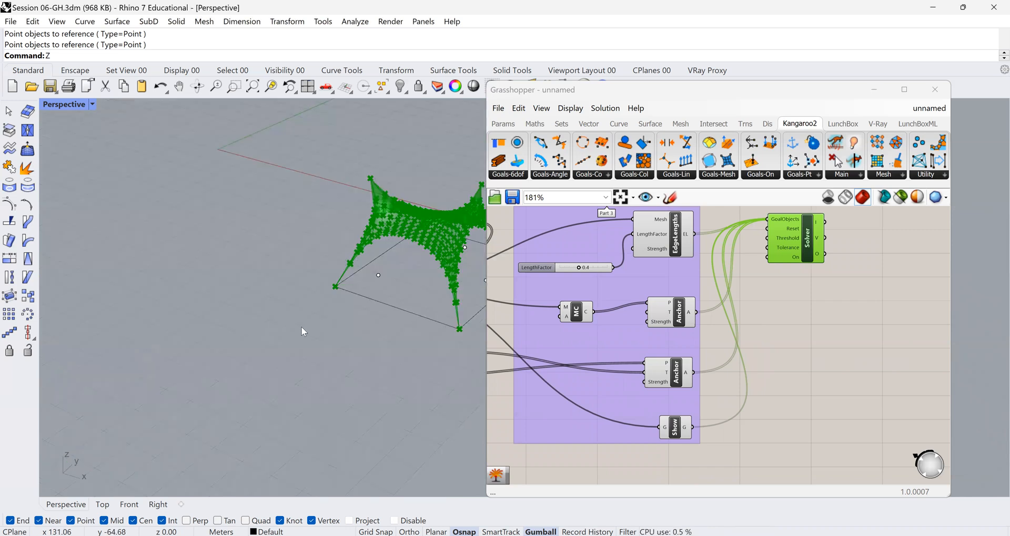
{"action": "left_click_drag", "start_coordinate": [439, 231], "coordinate": [244, 374]}
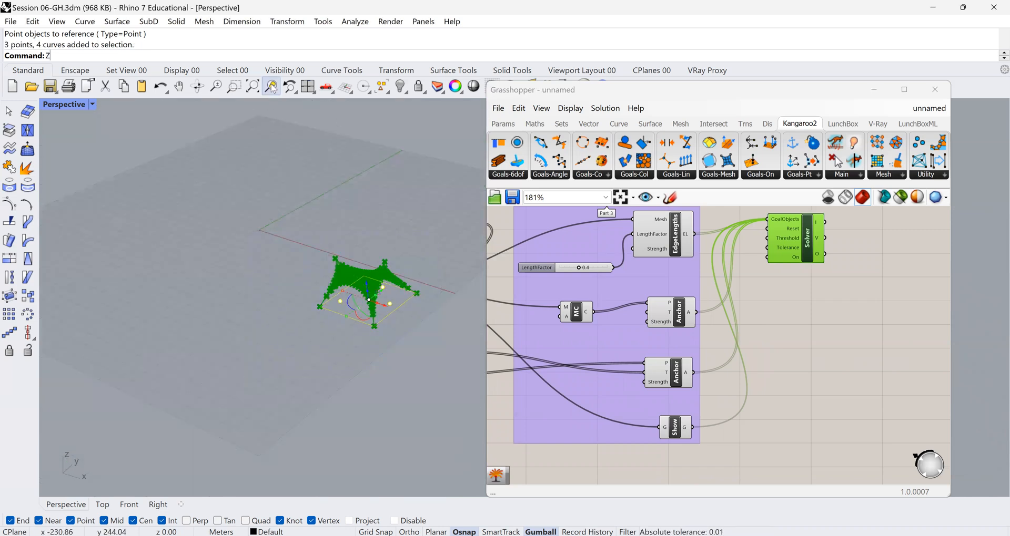
{"action": "left_click", "coordinate": [271, 87]}
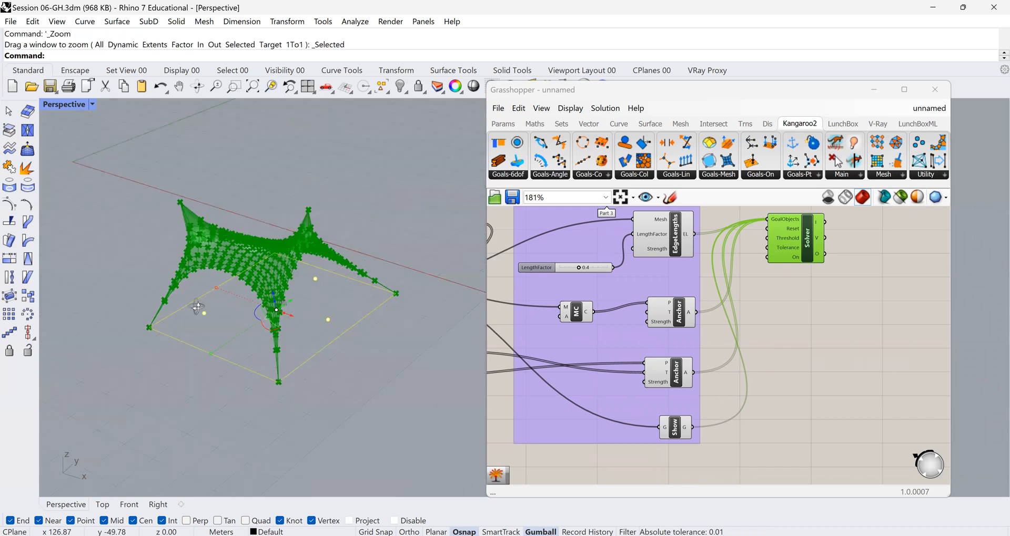
{"action": "right_click_drag", "start_coordinate": [194, 305], "coordinate": [217, 313]}
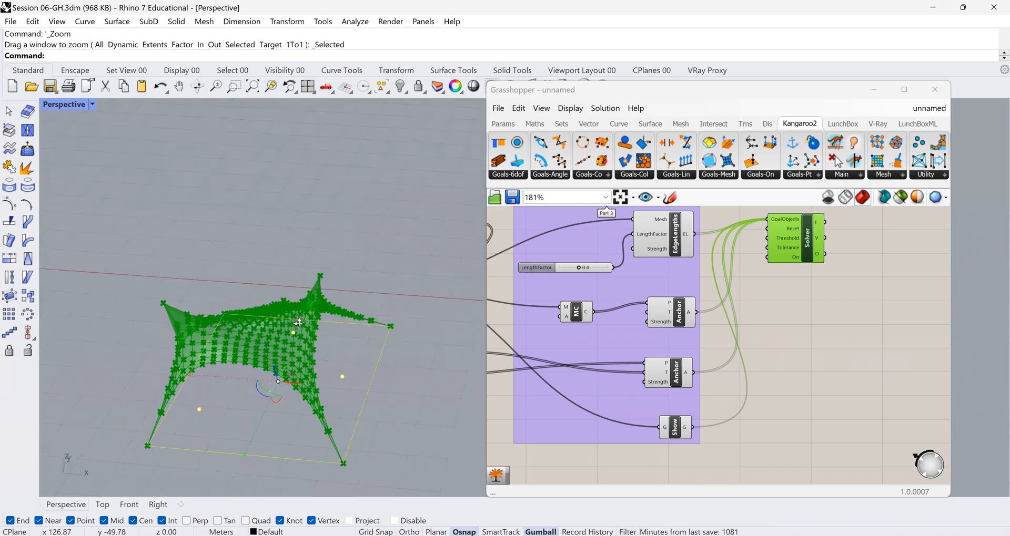
{"action": "right_click_drag", "start_coordinate": [295, 327], "coordinate": [370, 310]}
{"action": "right_click_drag", "start_coordinate": [297, 321], "coordinate": [296, 311]}
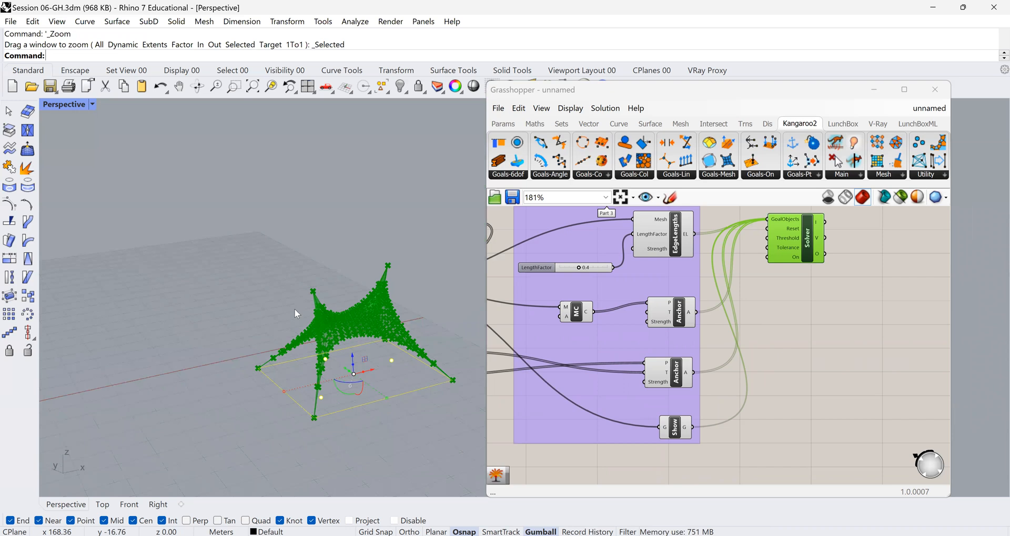
{"action": "scroll", "coordinate": [294, 308], "scroll_direction": "up", "scroll_amount": 5}
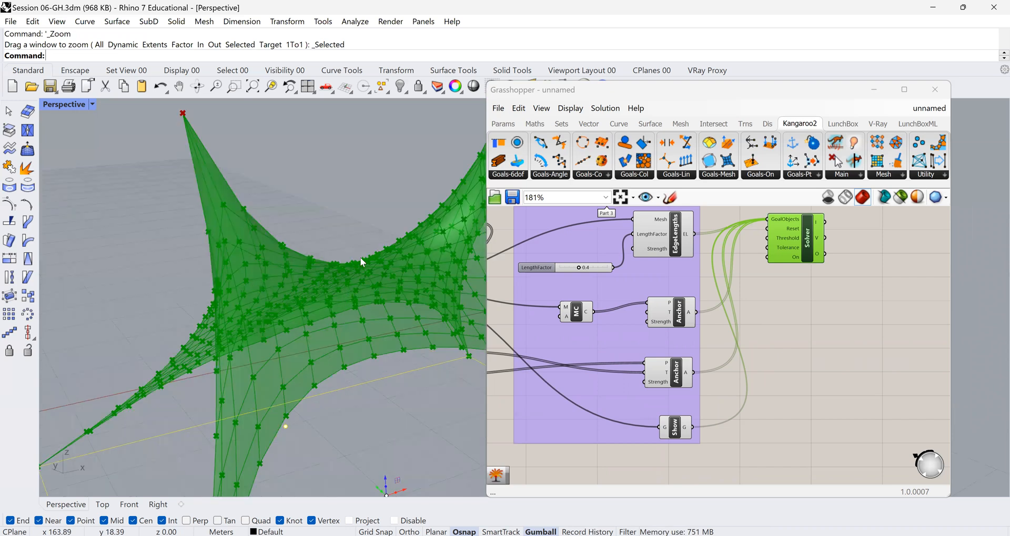
{"action": "scroll", "coordinate": [363, 261], "scroll_direction": "down", "scroll_amount": 5}
{"action": "right_click_drag", "start_coordinate": [321, 124], "coordinate": [292, 137]}
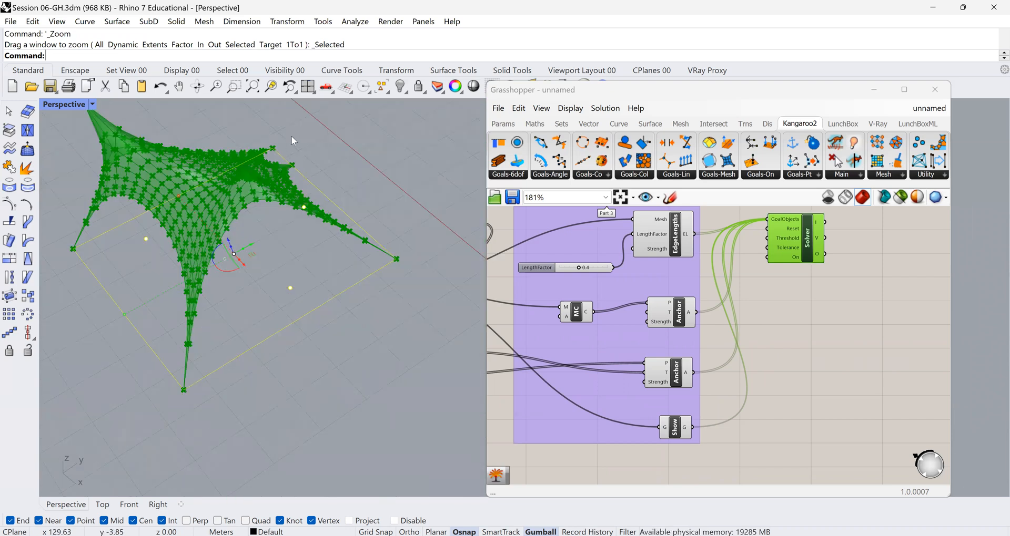
{"action": "left_click", "coordinate": [355, 166]}
{"action": "scroll", "coordinate": [355, 165], "scroll_direction": "up", "scroll_amount": 2}
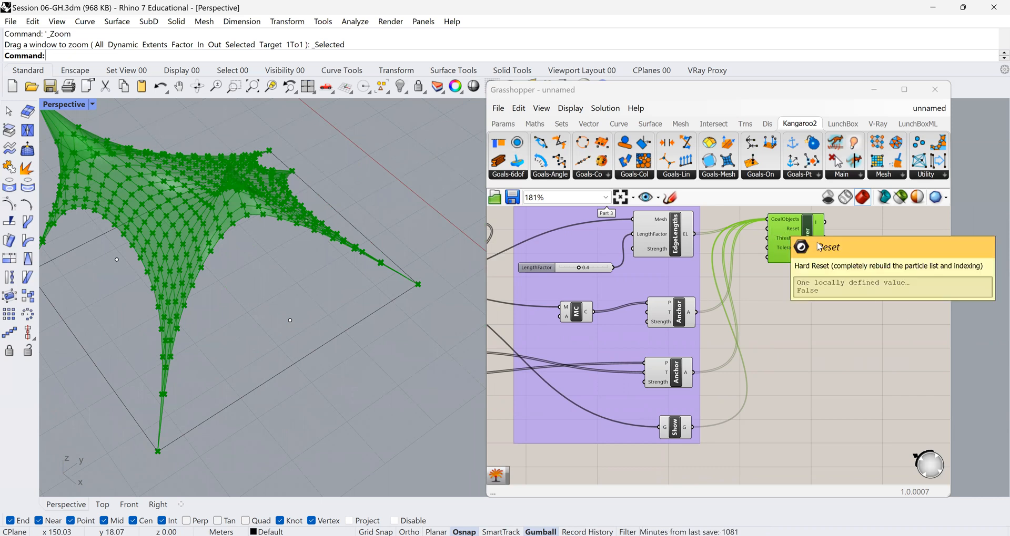
Add a Button component to the canvas below the Solver.
{"action": "scroll", "coordinate": [847, 242], "scroll_direction": "up", "scroll_amount": 3}
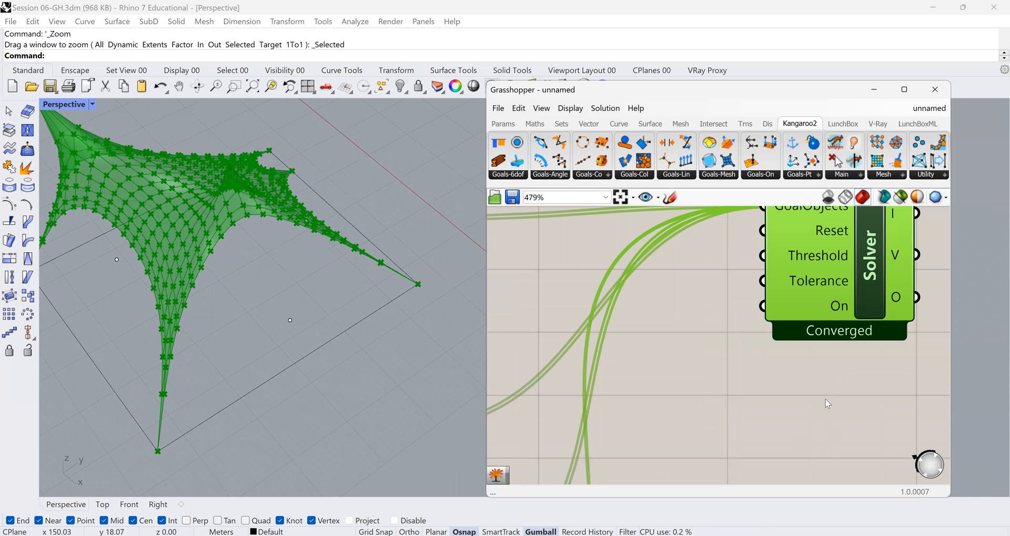
{"action": "left_click", "coordinate": [798, 387]}
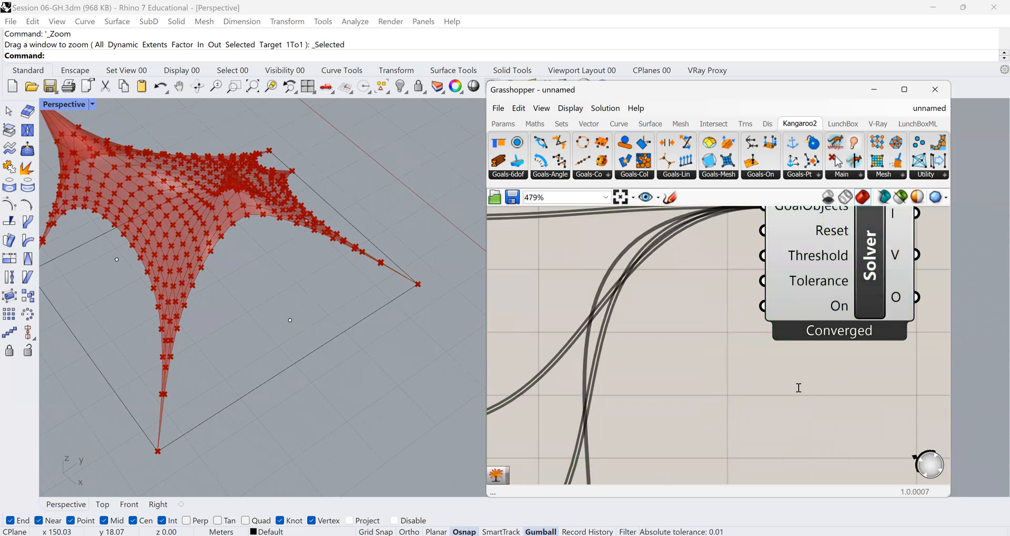
{"action": "double_click", "coordinate": [797, 387]}
{"action": "type", "text": "button"}
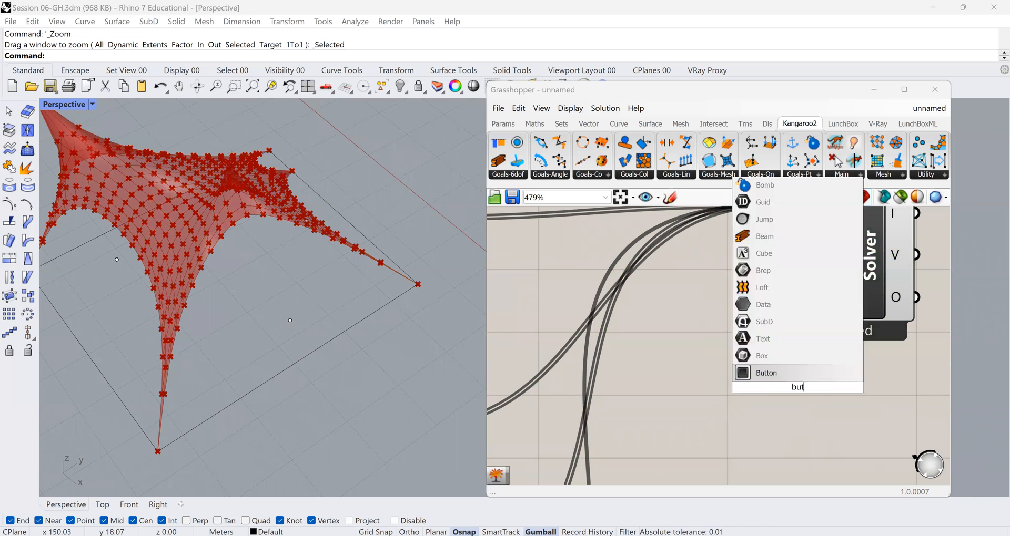
{"action": "left_click", "coordinate": [805, 374]}
Connect the Button's output to the Solver's Reset input and space the two components apart horizontally.
{"action": "scroll", "coordinate": [839, 421], "scroll_direction": "down", "scroll_amount": 1}
{"action": "left_click_drag", "start_coordinate": [860, 391], "coordinate": [773, 259]}
{"action": "left_click_drag", "start_coordinate": [775, 390], "coordinate": [667, 361]}
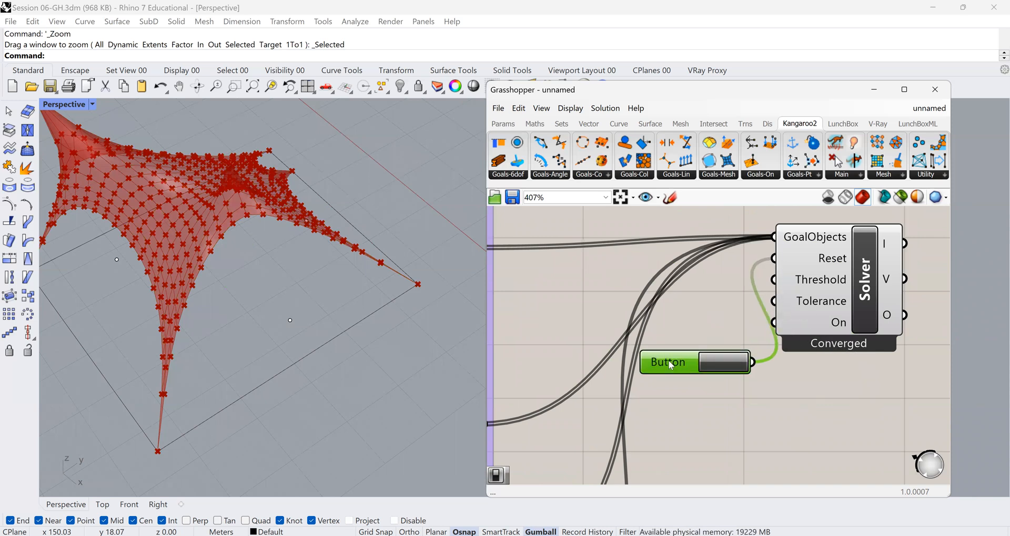
{"action": "left_click", "coordinate": [812, 257]}
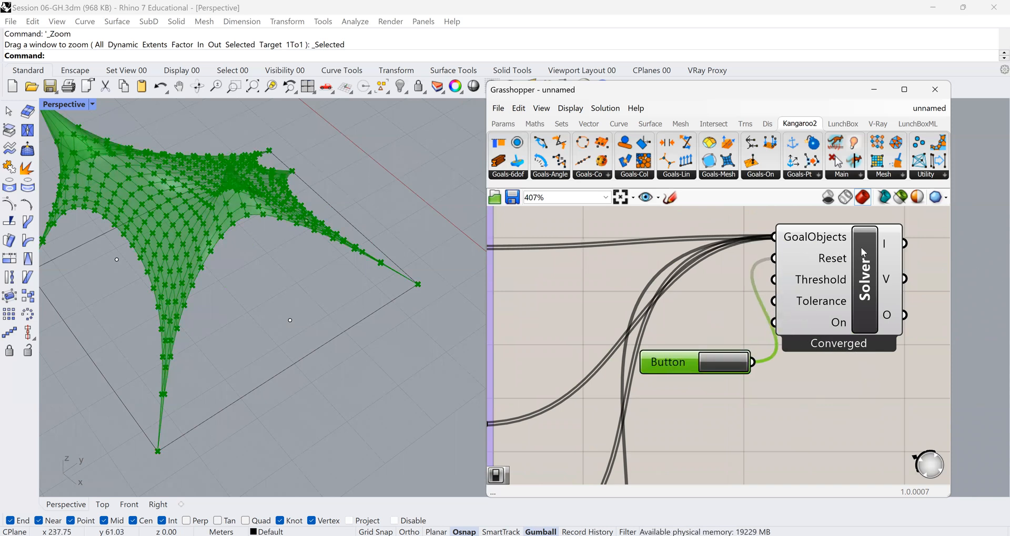
{"action": "left_click_drag", "start_coordinate": [861, 251], "coordinate": [917, 245]}
Add a Boolean Toggle below the Button and connect its output to the Solver's On input.
{"action": "left_click", "coordinate": [770, 460]}
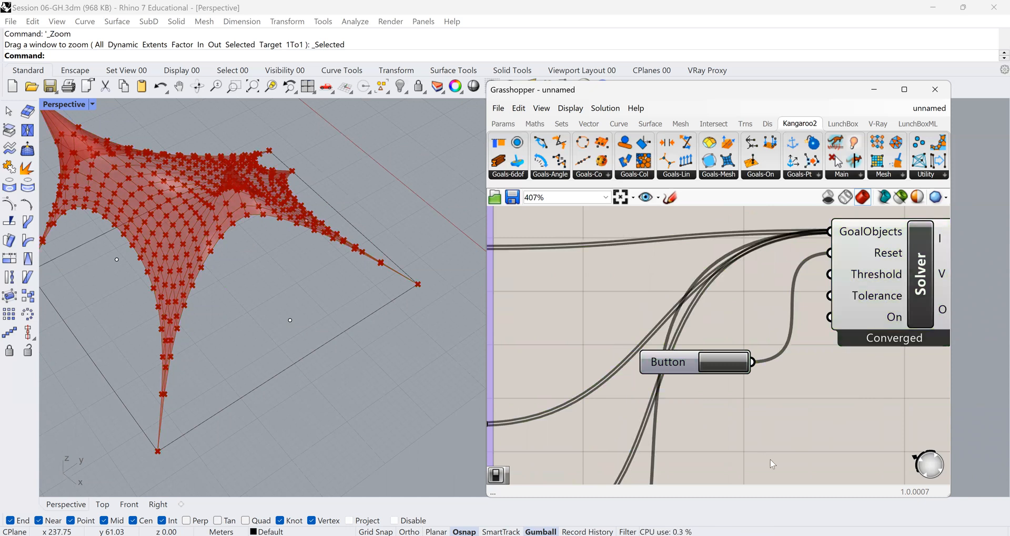
{"action": "double_click", "coordinate": [770, 459]}
{"action": "type", "text": "togg"}
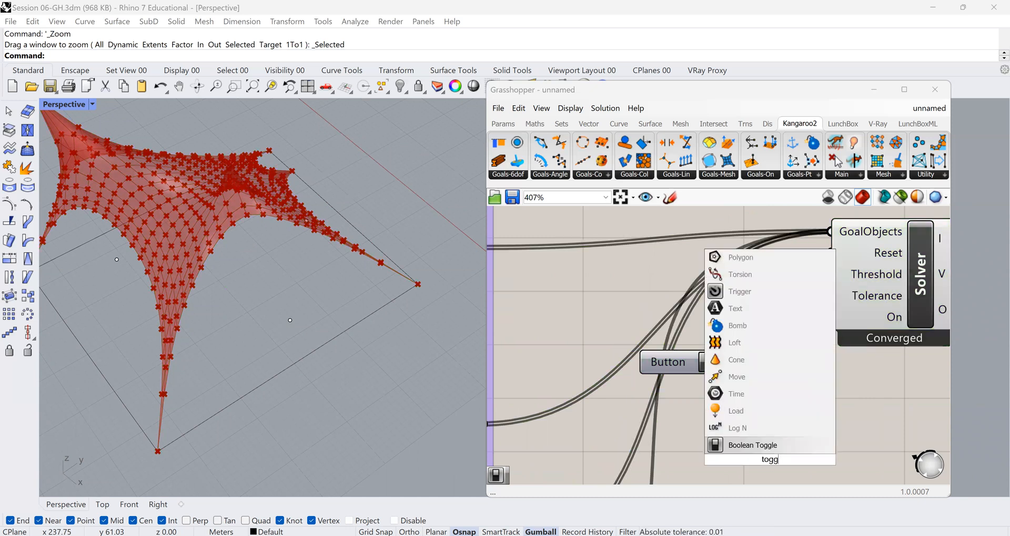
{"action": "key", "text": "Return"}
{"action": "left_click_drag", "start_coordinate": [827, 459], "coordinate": [831, 319]}
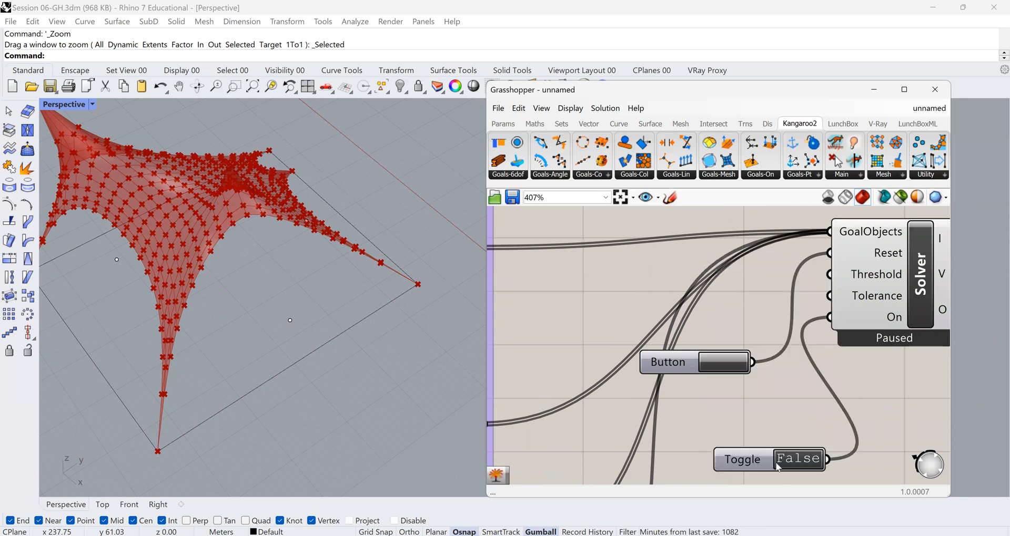
Switch the Boolean Toggle on, off and on again to test the Solver control, leaving it at True.
{"action": "double_click", "coordinate": [797, 460]}
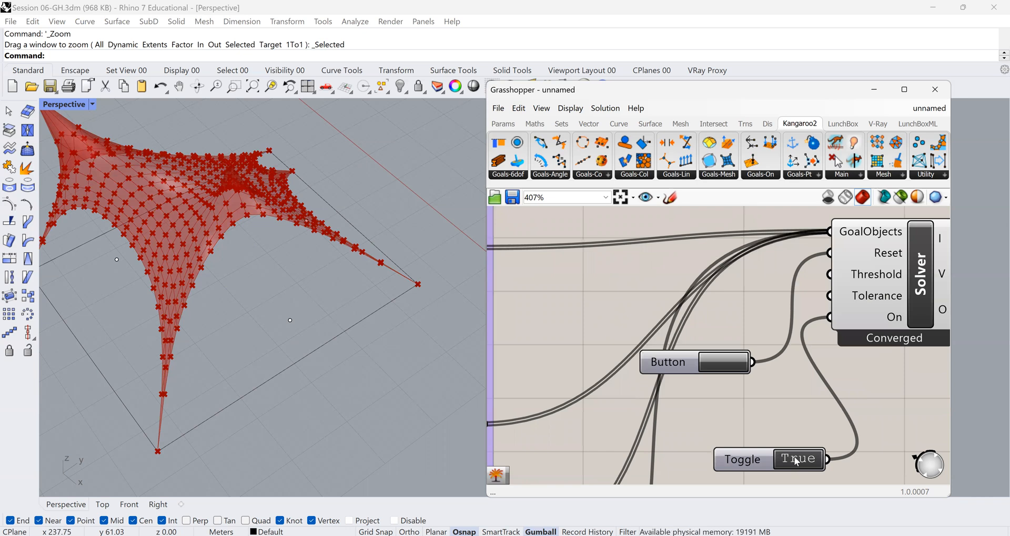
{"action": "left_click", "coordinate": [796, 461]}
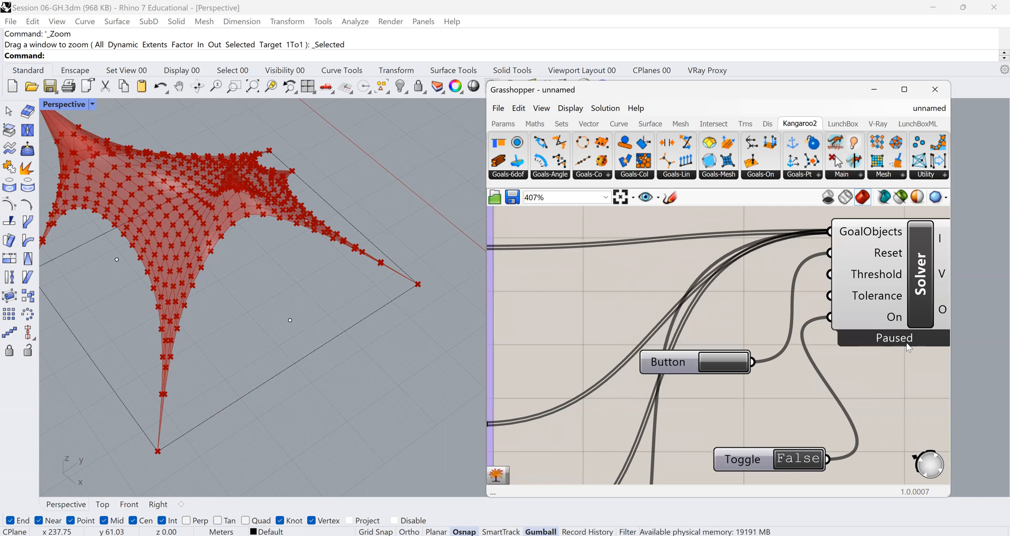
{"action": "left_click", "coordinate": [789, 463]}
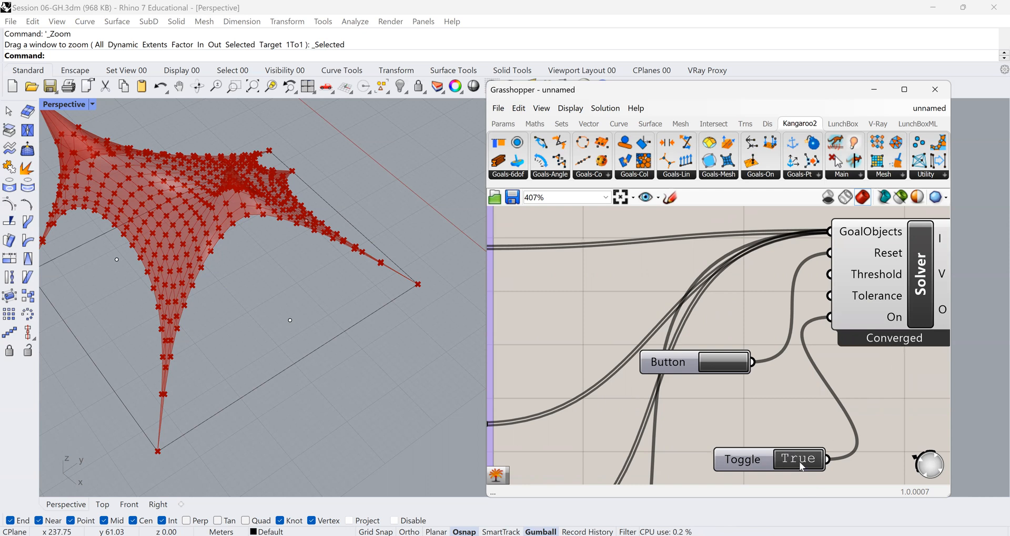
Move the Solver up and away from the goal group, and stack the Button and Toggle neatly aligned beside its inputs.
{"action": "scroll", "coordinate": [737, 376], "scroll_direction": "down", "scroll_amount": 3}
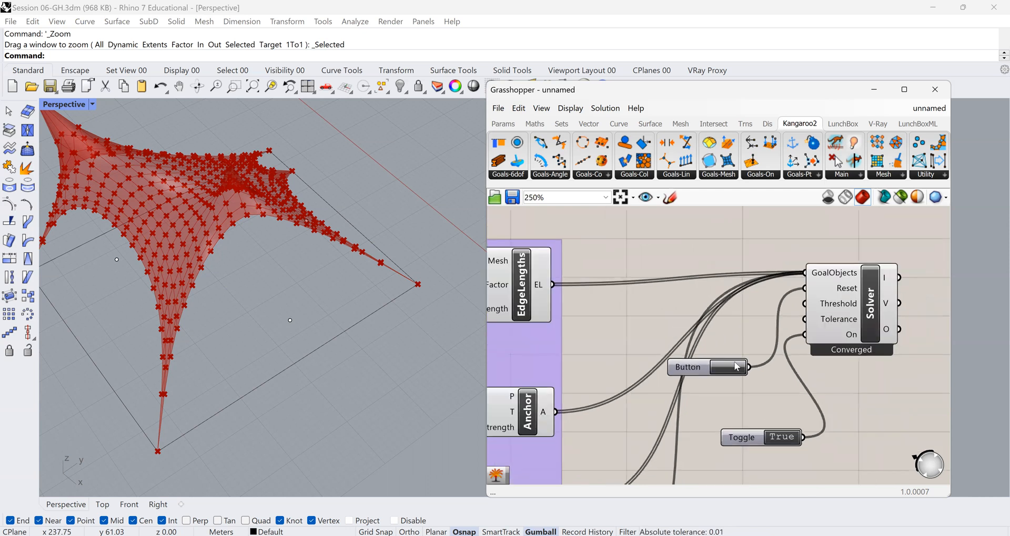
{"action": "scroll", "coordinate": [737, 367], "scroll_direction": "down", "scroll_amount": 2}
{"action": "left_click", "coordinate": [816, 329]}
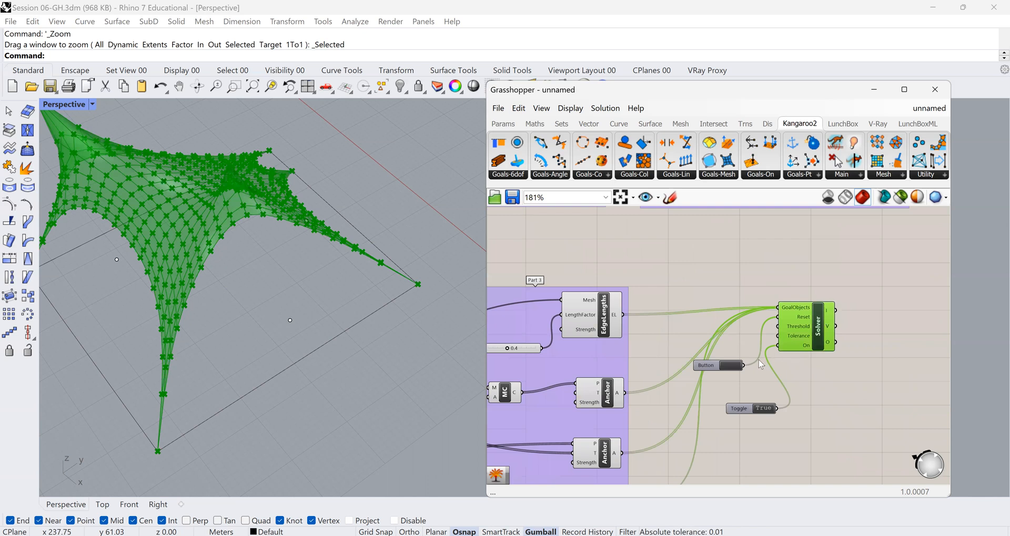
{"action": "left_click_drag", "start_coordinate": [816, 329], "coordinate": [847, 307]}
{"action": "left_click_drag", "start_coordinate": [710, 365], "coordinate": [743, 339]}
{"action": "left_click_drag", "start_coordinate": [747, 409], "coordinate": [752, 352]}
{"action": "scroll", "coordinate": [805, 347], "scroll_direction": "up", "scroll_amount": 3}
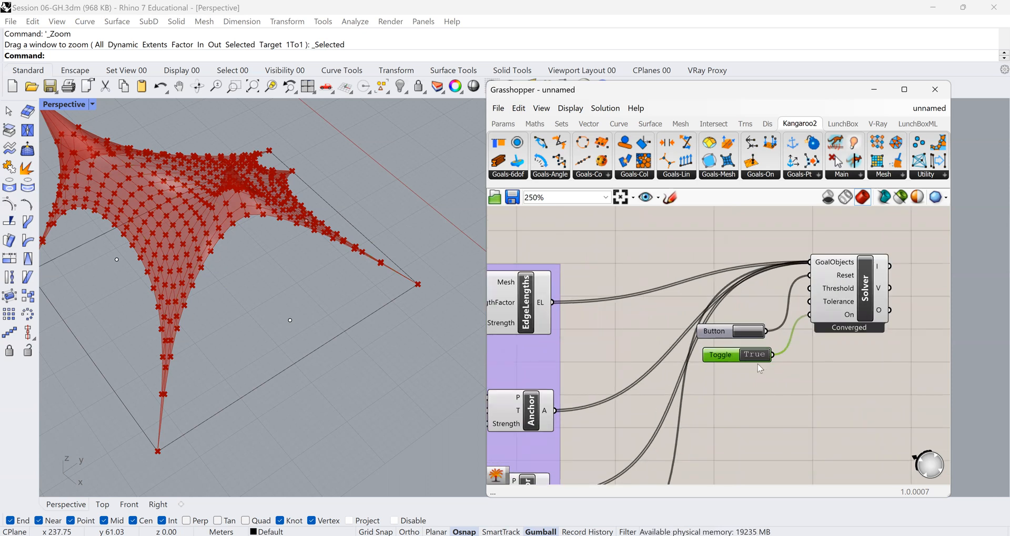
{"action": "left_click_drag", "start_coordinate": [728, 360], "coordinate": [720, 359]}
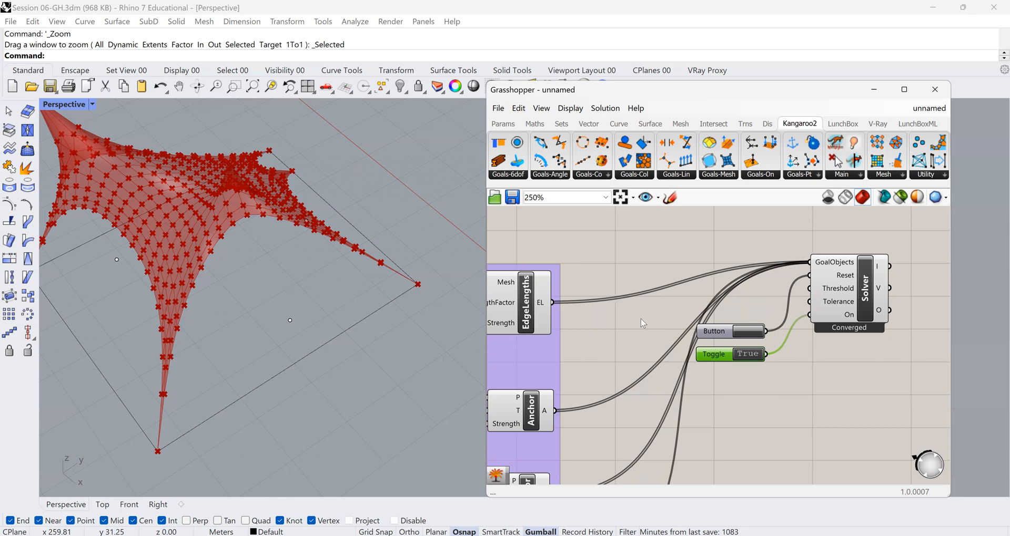
Add an Explode Tree component to the canvas on the output side of the Solver.
{"action": "scroll", "coordinate": [658, 327], "scroll_direction": "down", "scroll_amount": 2}
{"action": "scroll", "coordinate": [814, 323], "scroll_direction": "up", "scroll_amount": 4}
{"action": "scroll", "coordinate": [710, 328], "scroll_direction": "down", "scroll_amount": 3}
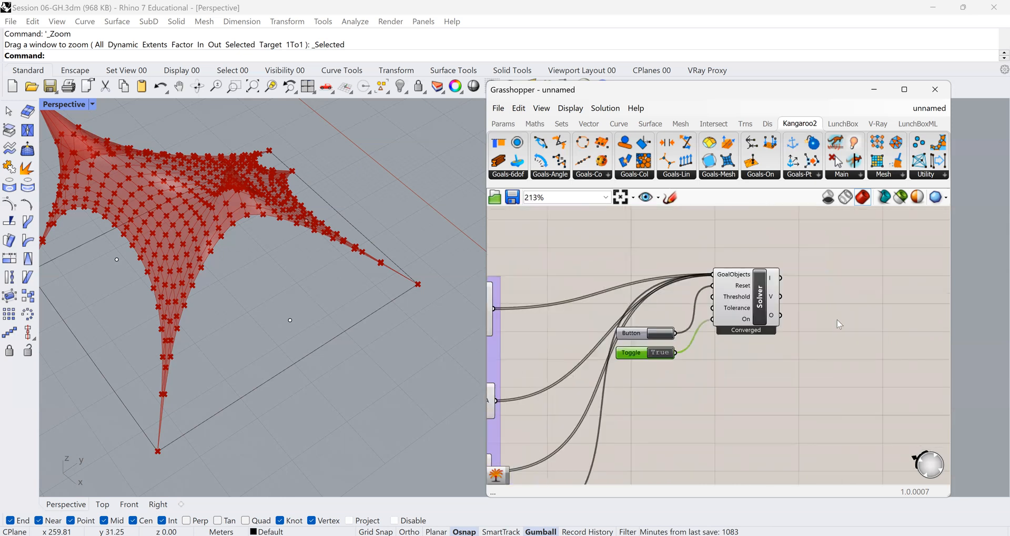
{"action": "left_click", "coordinate": [834, 313]}
{"action": "double_click", "coordinate": [833, 313]}
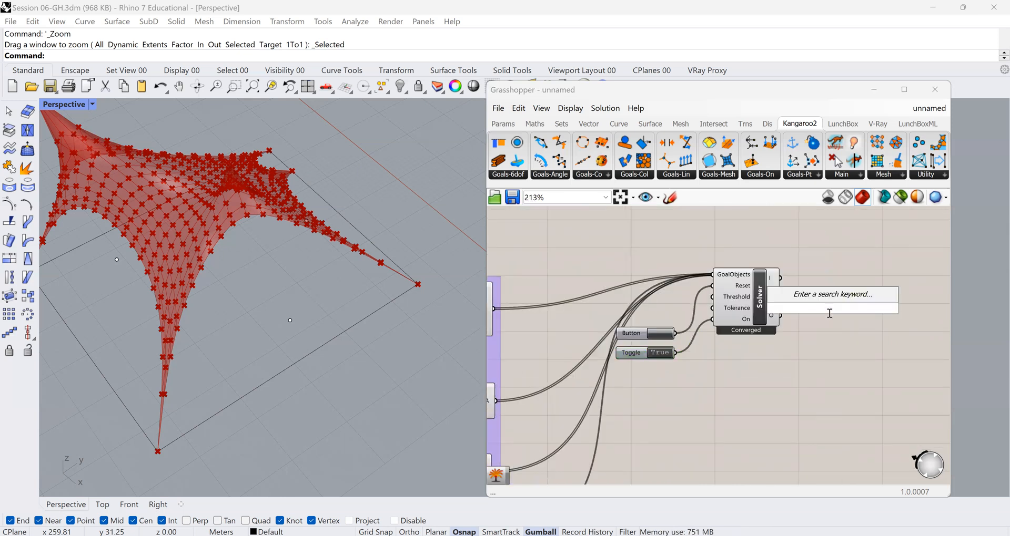
{"action": "type", "text": "explod"}
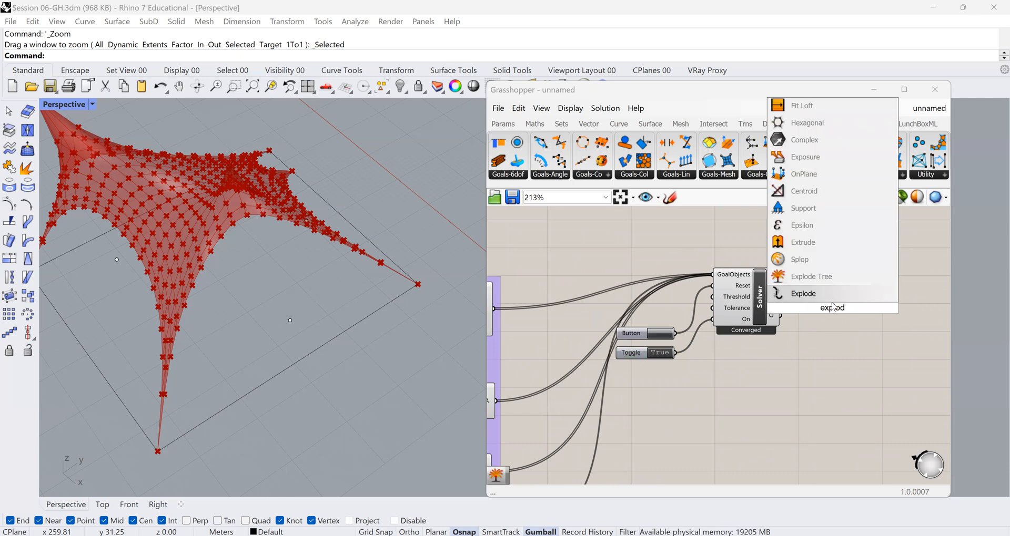
{"action": "key", "text": "Return"}
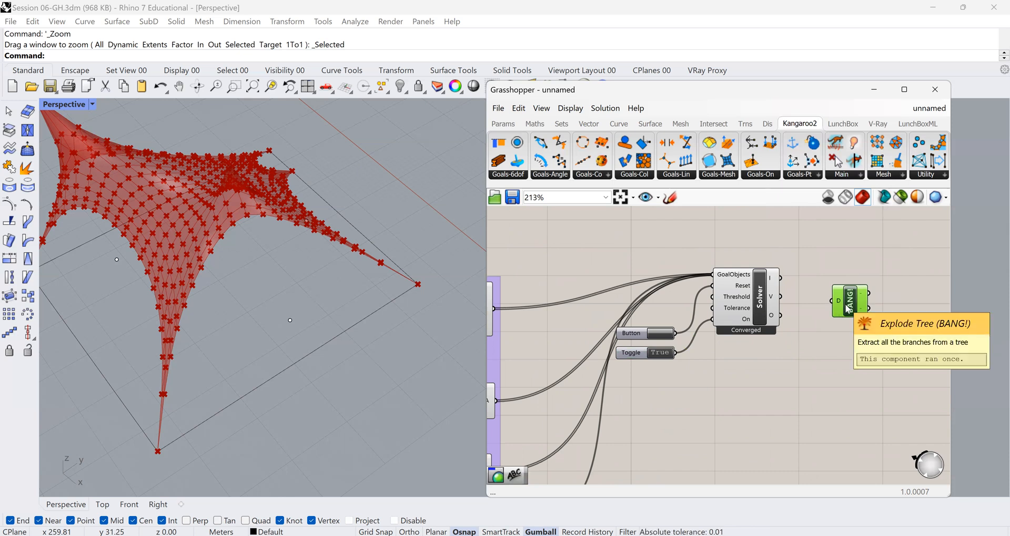
Connect the Solver's O output to Explode Tree's D input and match its outputs to the branches {0} and {0;0}.
{"action": "mouse_move", "coordinate": [778, 320]}
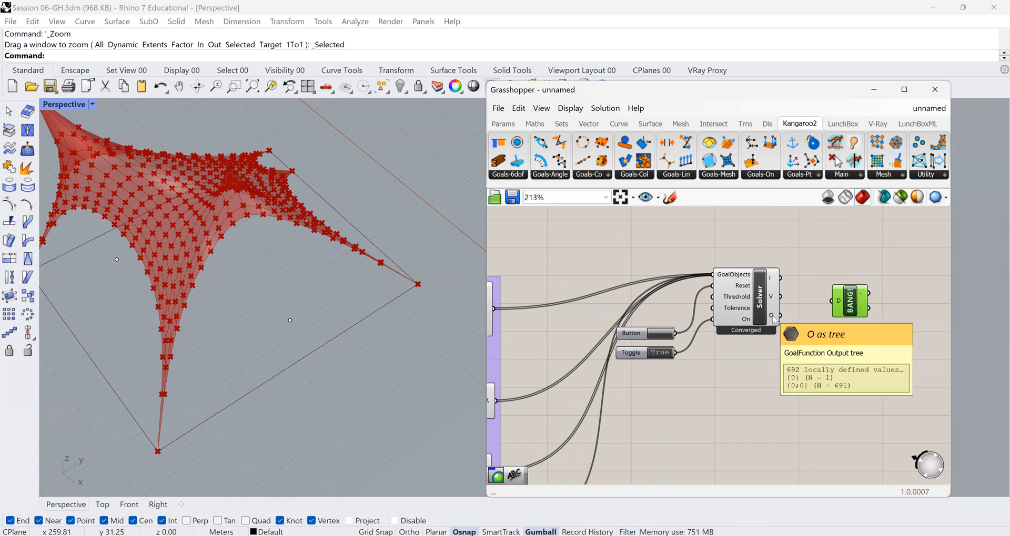
{"action": "left_click_drag", "start_coordinate": [831, 301], "coordinate": [783, 329]}
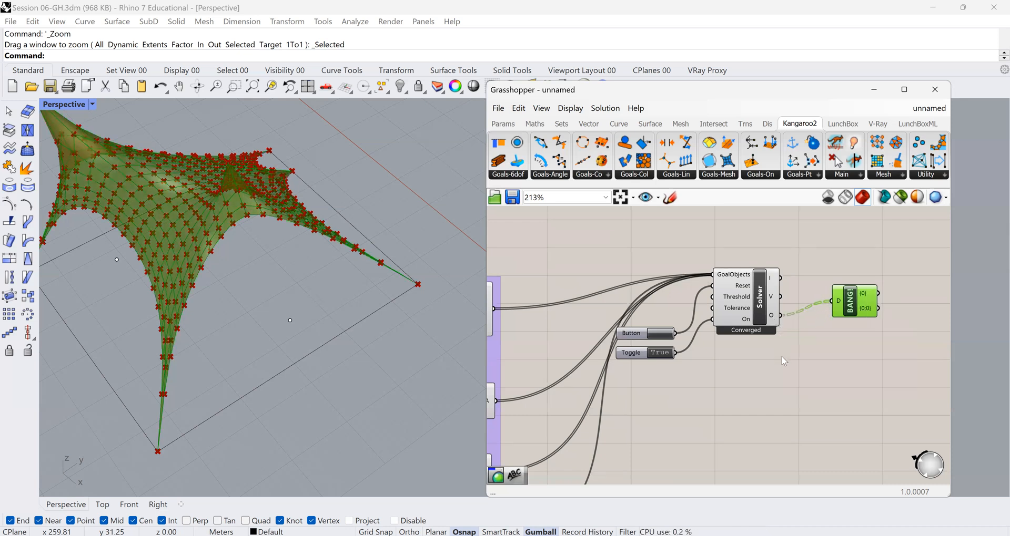
{"action": "scroll", "coordinate": [213, 230], "scroll_direction": "up", "scroll_amount": 1}
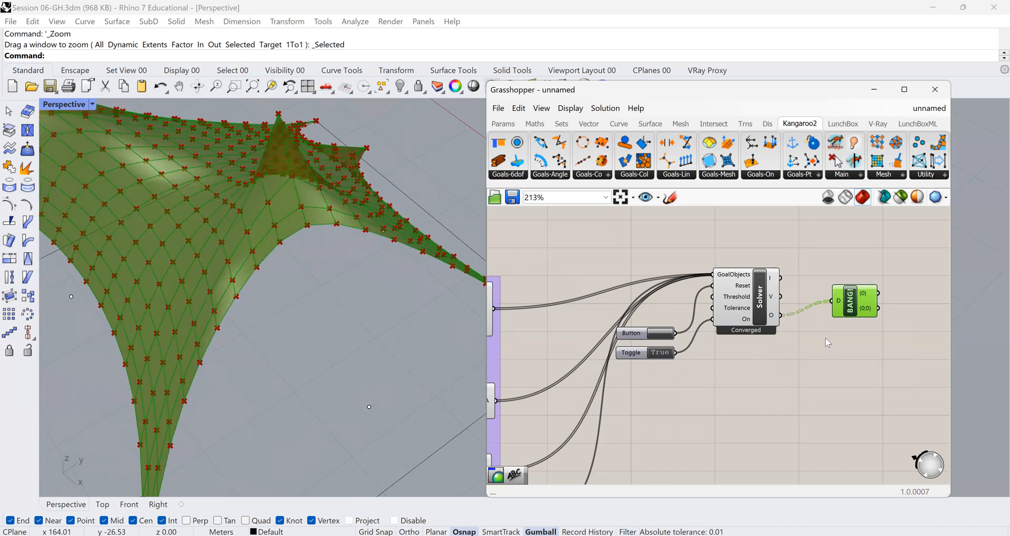
Add a Custom Preview component and connect Explode Tree's {0} output to its G input.
{"action": "right_click_drag", "start_coordinate": [928, 294], "coordinate": [883, 295]}
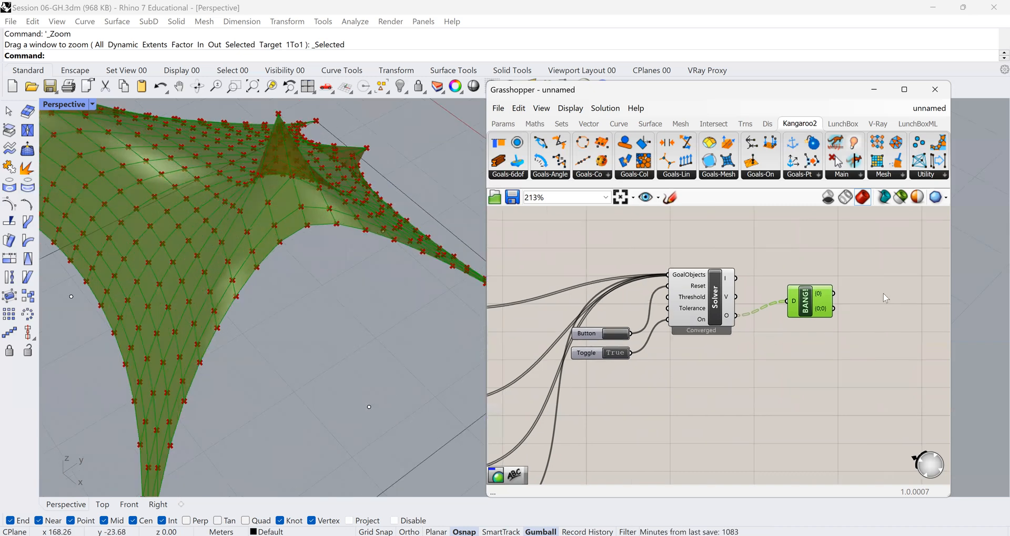
{"action": "left_click", "coordinate": [873, 291]}
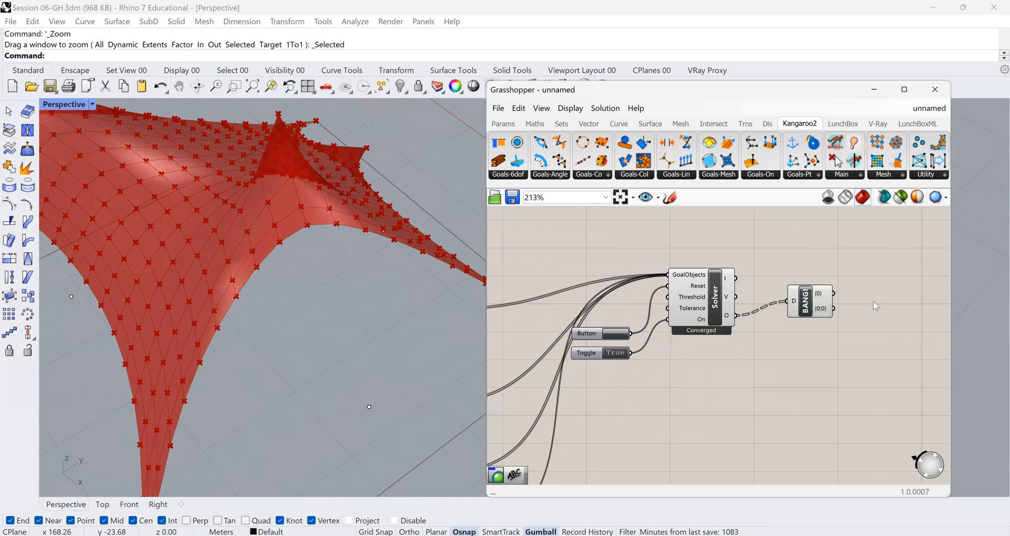
{"action": "double_click", "coordinate": [874, 305]}
{"action": "type", "text": "pre"}
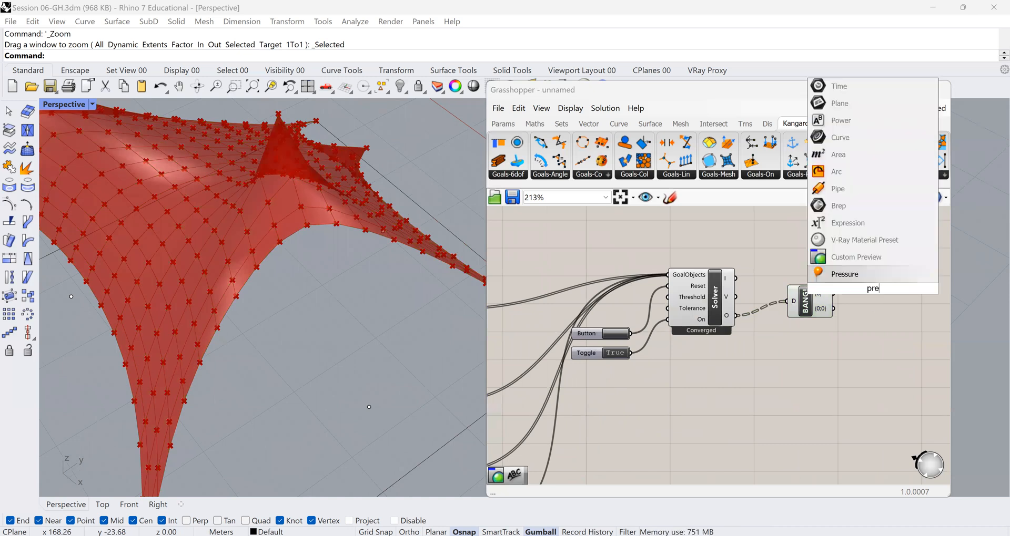
{"action": "type", "text": "vi"}
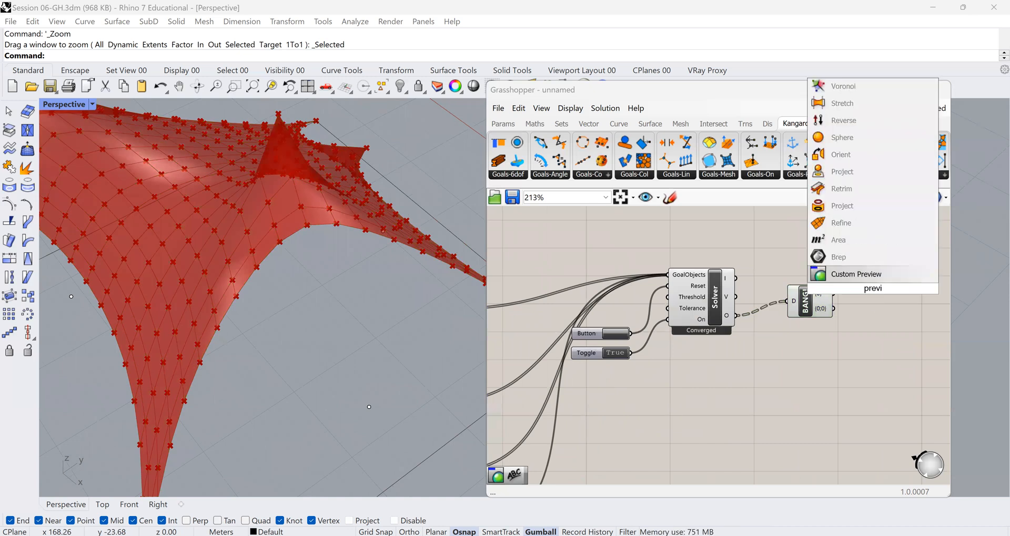
{"action": "left_click", "coordinate": [878, 276]}
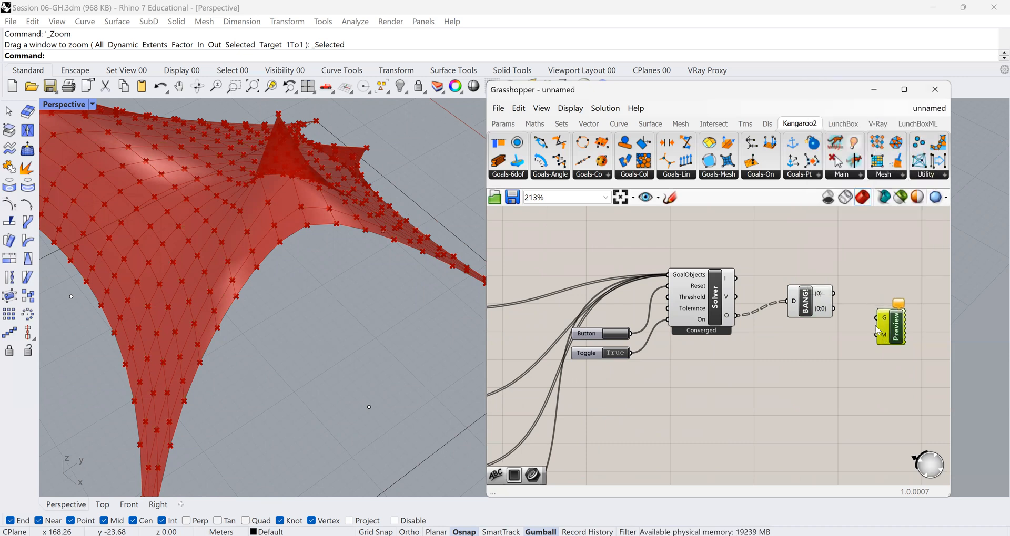
{"action": "left_click_drag", "start_coordinate": [879, 318], "coordinate": [834, 294]}
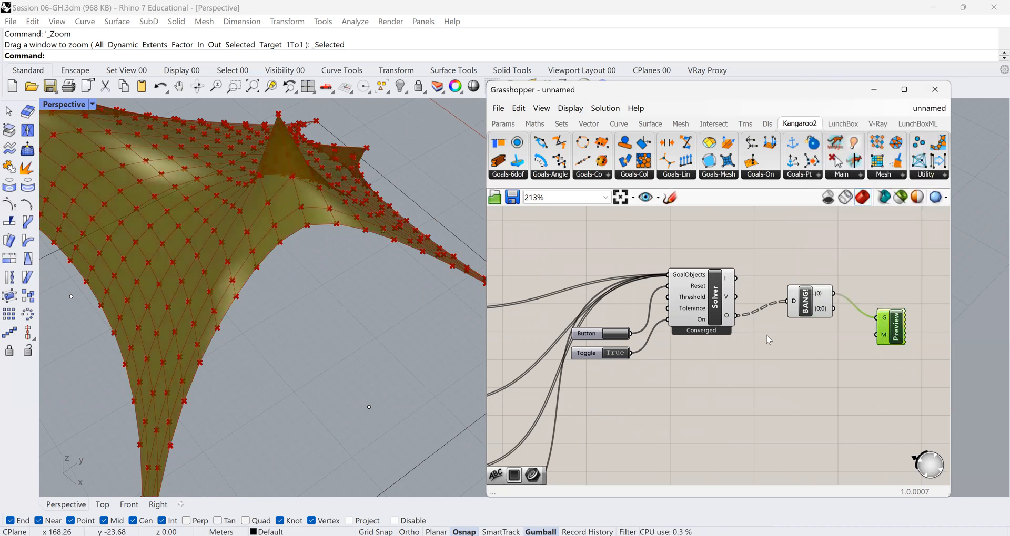
{"action": "left_click", "coordinate": [755, 342]}
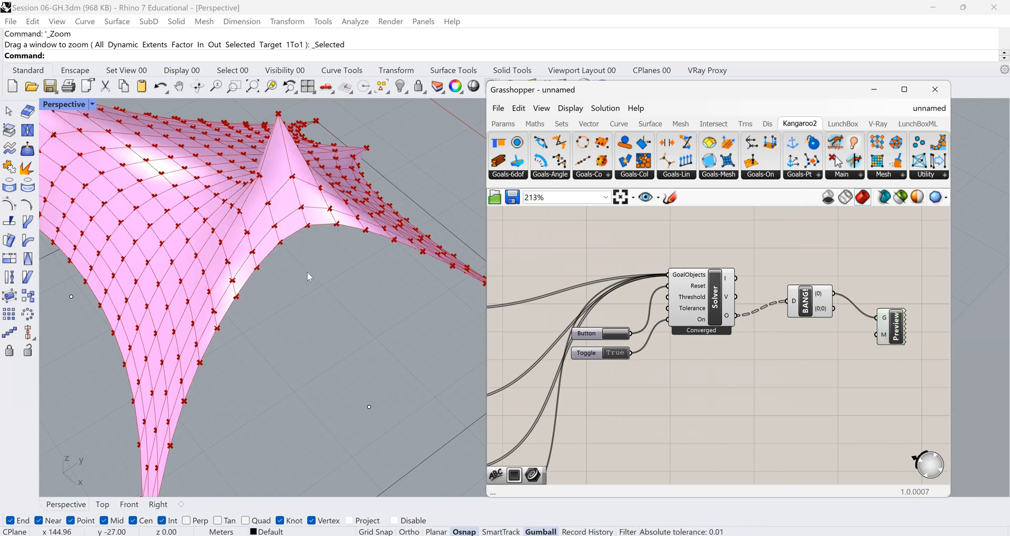
Check the previewed mesh in the Rhino viewport and shift Explode Tree down level with the Solver's O output.
{"action": "scroll", "coordinate": [320, 258], "scroll_direction": "down", "scroll_amount": 1}
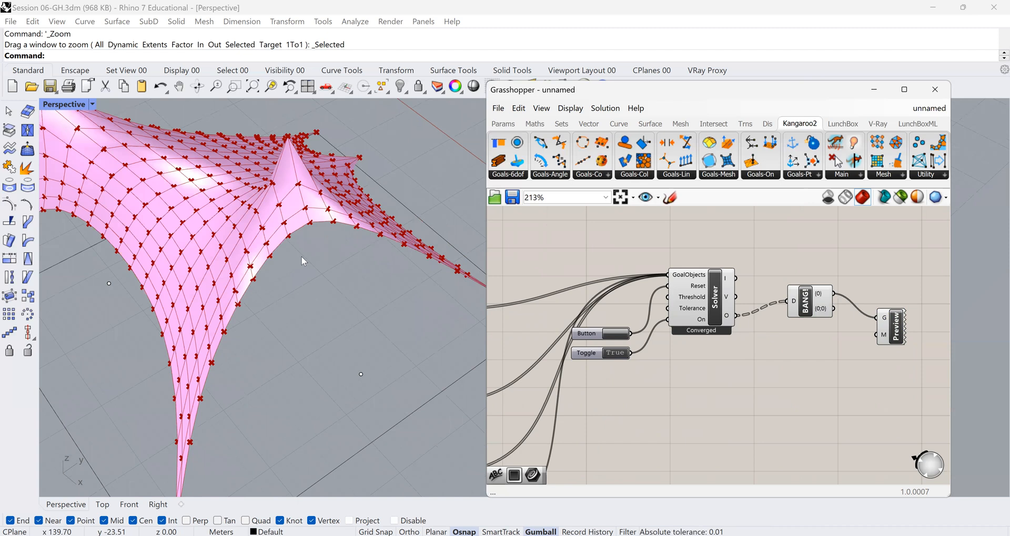
{"action": "scroll", "coordinate": [301, 256], "scroll_direction": "down", "scroll_amount": 2}
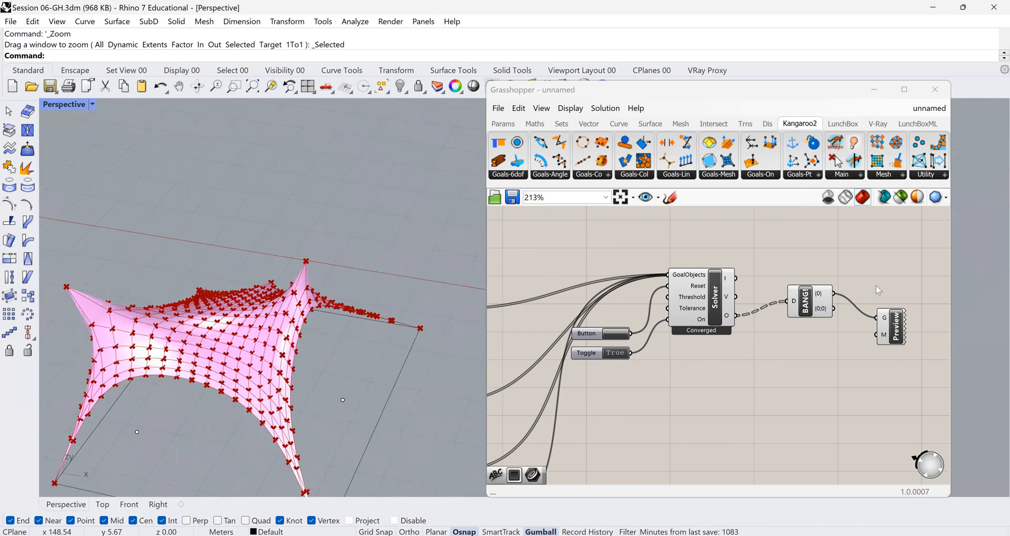
{"action": "left_click_drag", "start_coordinate": [815, 310], "coordinate": [804, 324]}
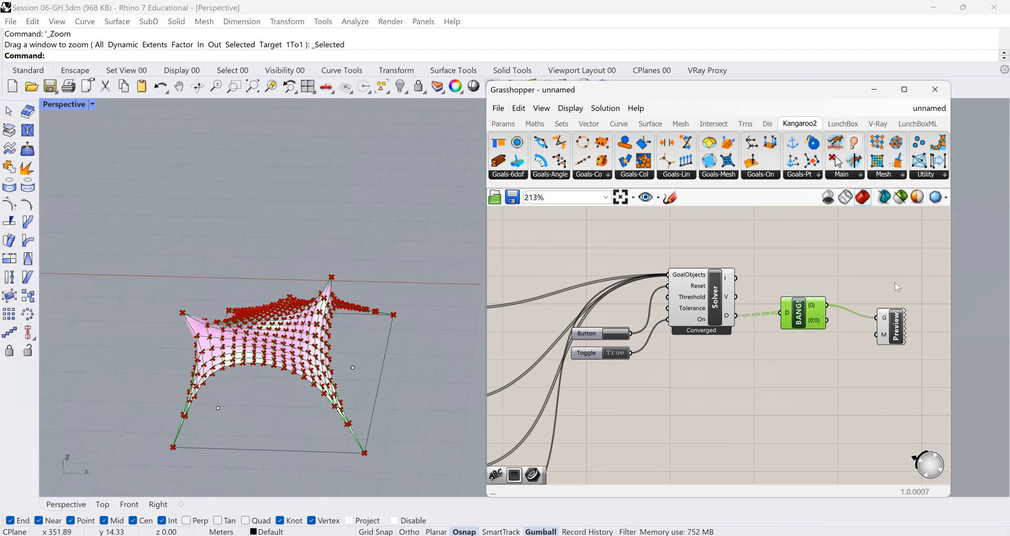
Group the Solver, Button, Toggle, Explode Tree and Custom Preview components and name the group Part 4.
{"action": "left_click", "coordinate": [913, 241]}
{"action": "left_click_drag", "start_coordinate": [537, 424], "coordinate": [921, 230]}
{"action": "right_click", "coordinate": [673, 365]}
{"action": "left_click", "coordinate": [701, 450]}
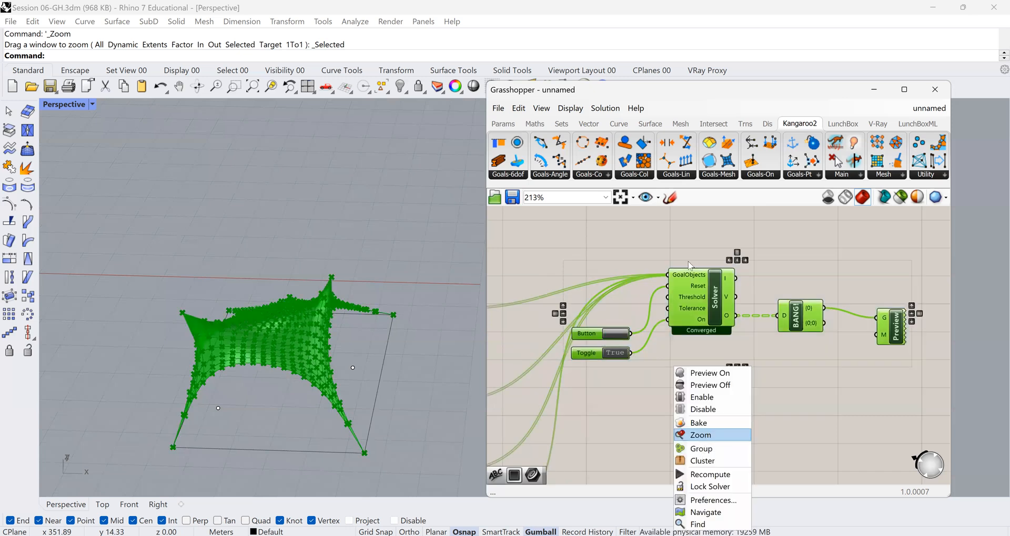
{"action": "right_click", "coordinate": [653, 270]}
{"action": "type", "text": "Part 4"}
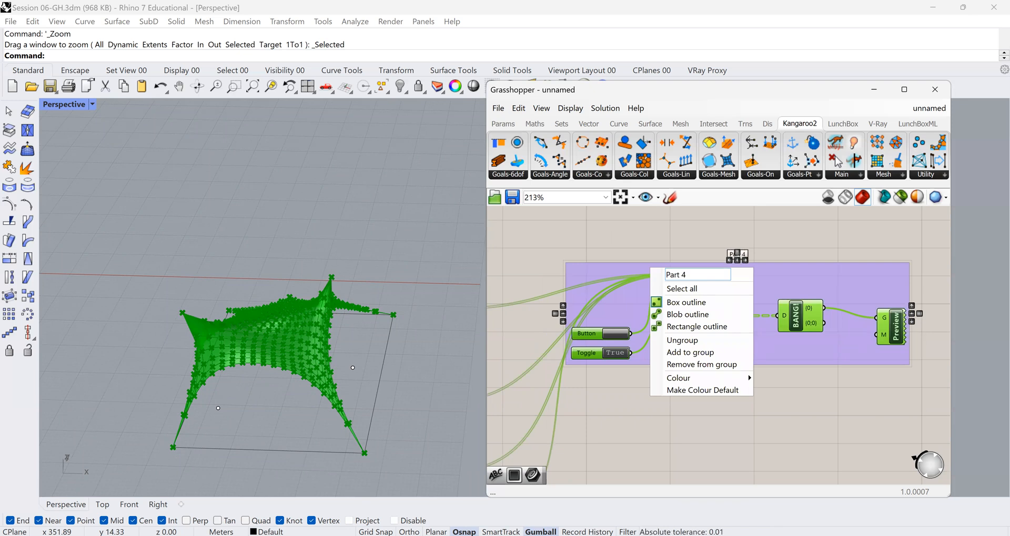
{"action": "key", "text": "Return"}
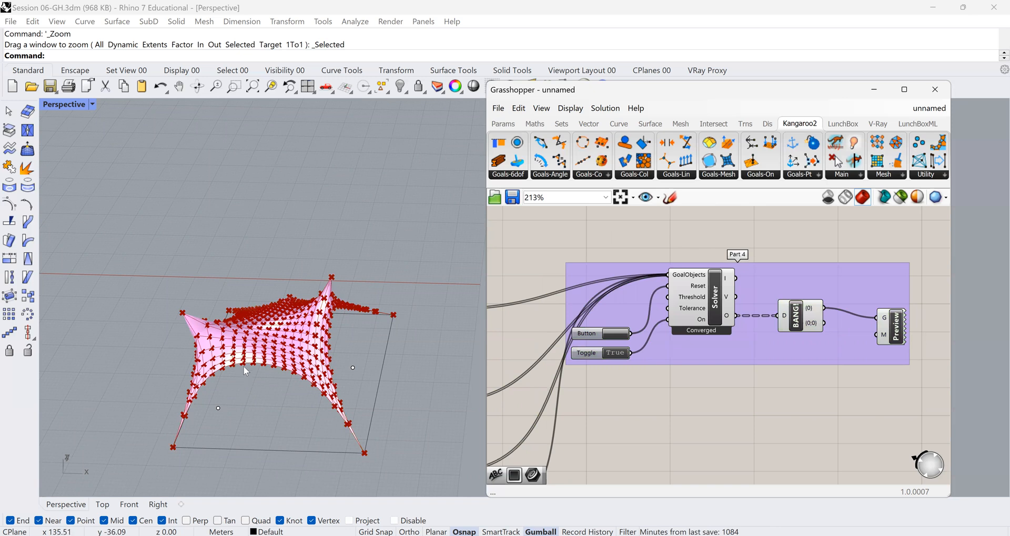
Examine the Data sliders in the Part 2 group and the raised mesh peaks in the Rhino Perspective viewport.
{"action": "scroll", "coordinate": [263, 341], "scroll_direction": "up", "scroll_amount": 1}
{"action": "scroll", "coordinate": [305, 339], "scroll_direction": "up", "scroll_amount": 1}
{"action": "scroll", "coordinate": [309, 298], "scroll_direction": "up", "scroll_amount": 1}
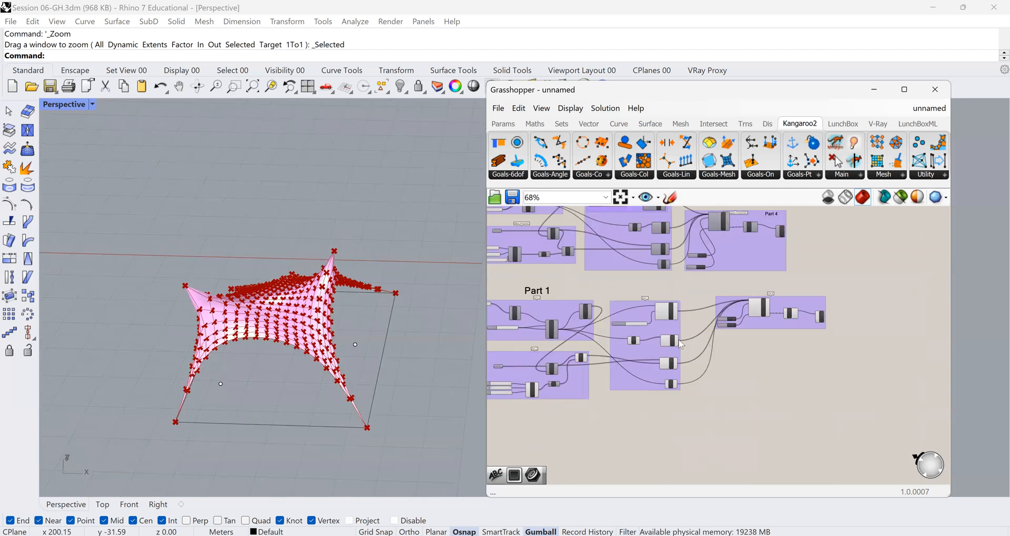
{"action": "right_click_drag", "start_coordinate": [615, 371], "coordinate": [693, 362]}
{"action": "scroll", "coordinate": [693, 361], "scroll_direction": "down", "scroll_amount": 1}
{"action": "scroll", "coordinate": [621, 361], "scroll_direction": "up", "scroll_amount": 6}
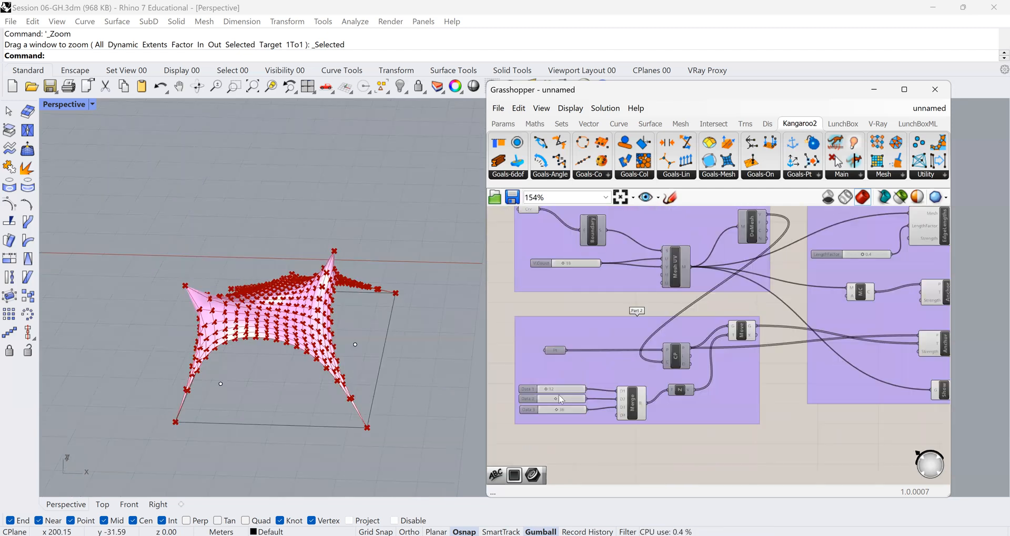
{"action": "scroll", "coordinate": [574, 353], "scroll_direction": "up", "scroll_amount": 1}
{"action": "scroll", "coordinate": [539, 407], "scroll_direction": "up", "scroll_amount": 3}
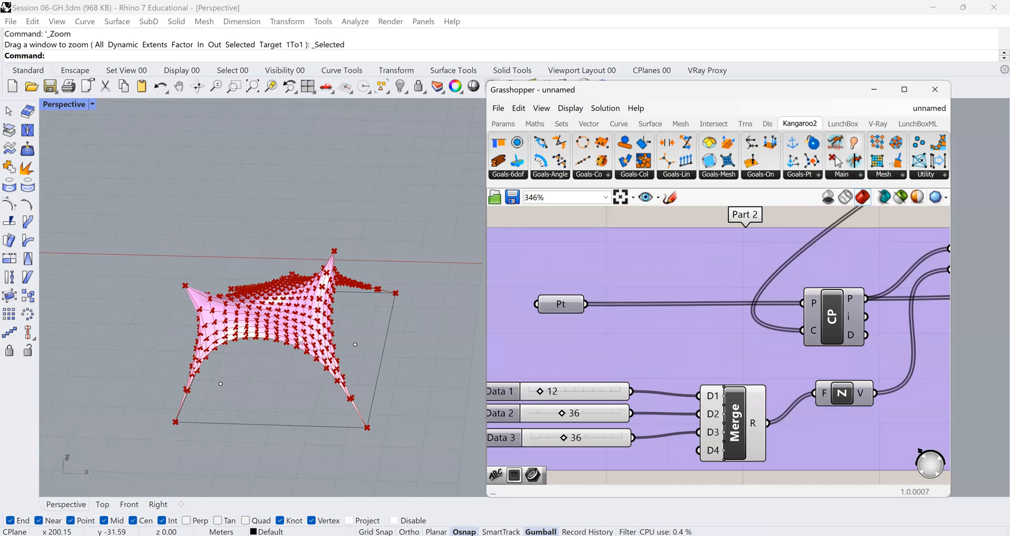
{"action": "right_click_drag", "start_coordinate": [319, 337], "coordinate": [332, 322]}
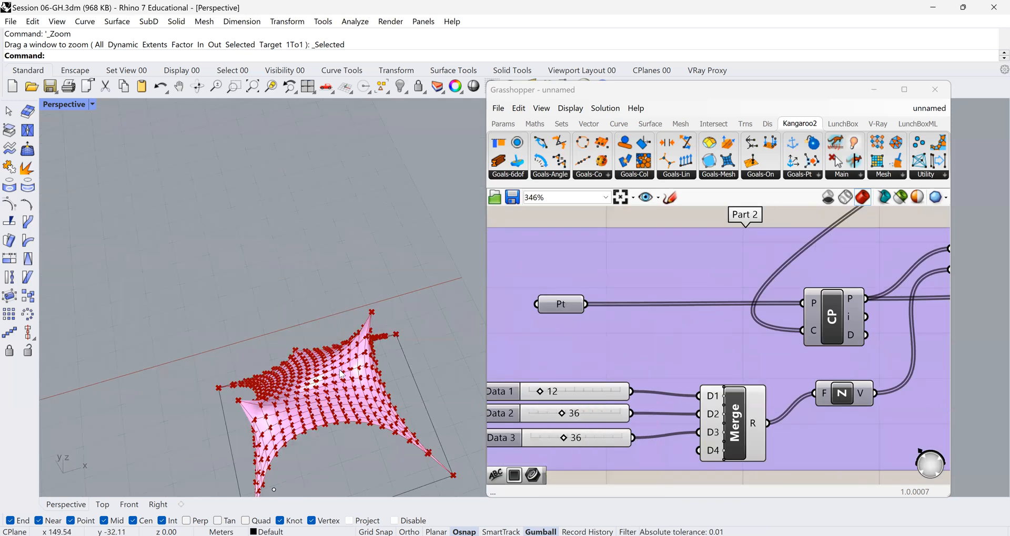
{"action": "scroll", "coordinate": [342, 374], "scroll_direction": "up", "scroll_amount": 4}
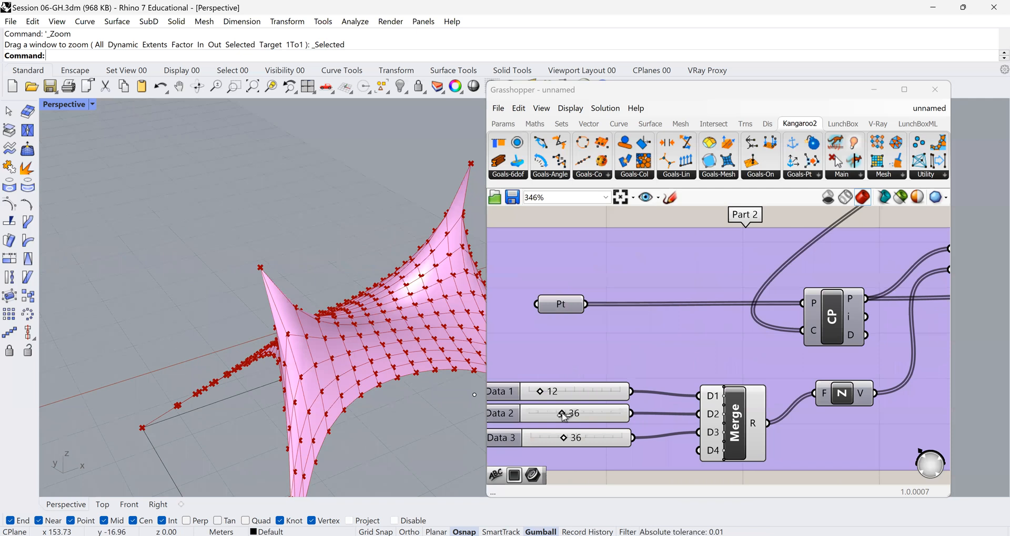
Set the Data 2 slider to 18 and the Data 3 slider to 9 in the Part 2 group.
{"action": "left_click_drag", "start_coordinate": [562, 416], "coordinate": [551, 414]}
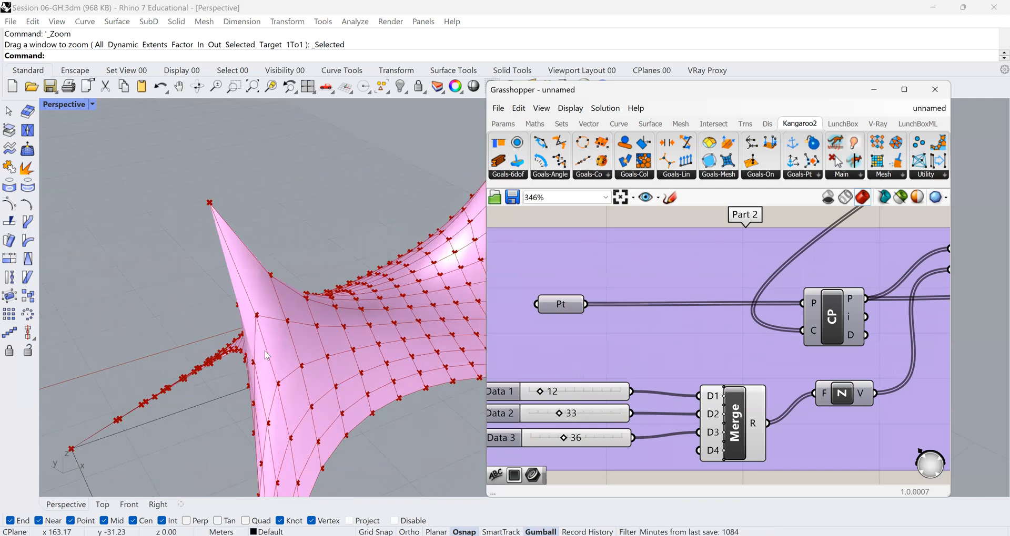
{"action": "scroll", "coordinate": [328, 360], "scroll_direction": "up", "scroll_amount": 5}
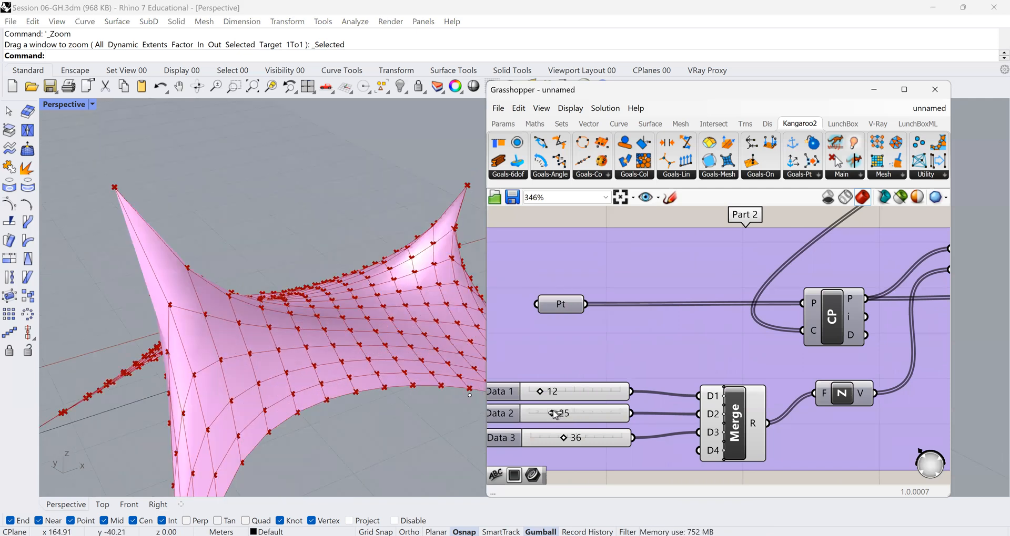
{"action": "left_click_drag", "start_coordinate": [549, 415], "coordinate": [543, 439]}
{"action": "scroll", "coordinate": [311, 374], "scroll_direction": "down", "scroll_amount": 4}
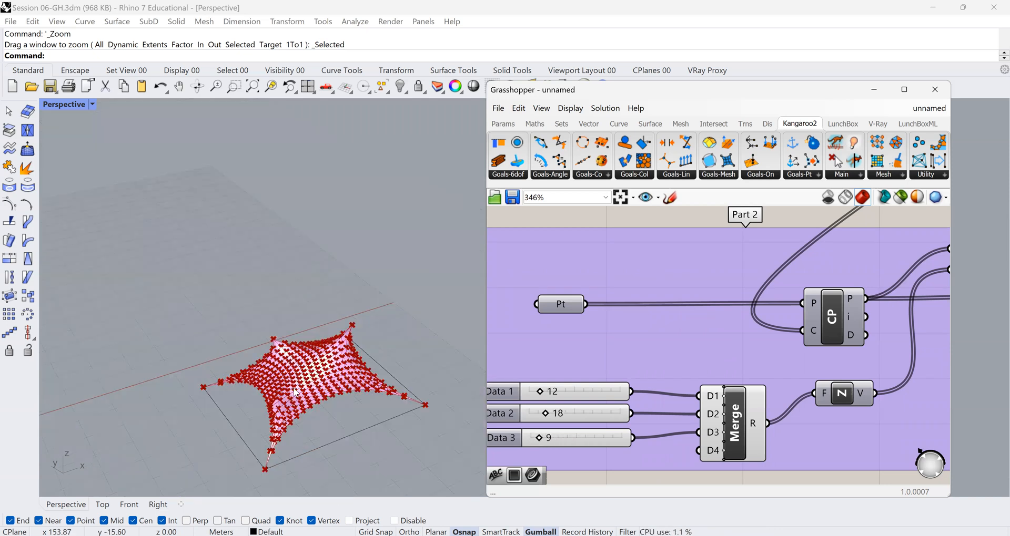
{"action": "scroll", "coordinate": [382, 332], "scroll_direction": "up", "scroll_amount": 5}
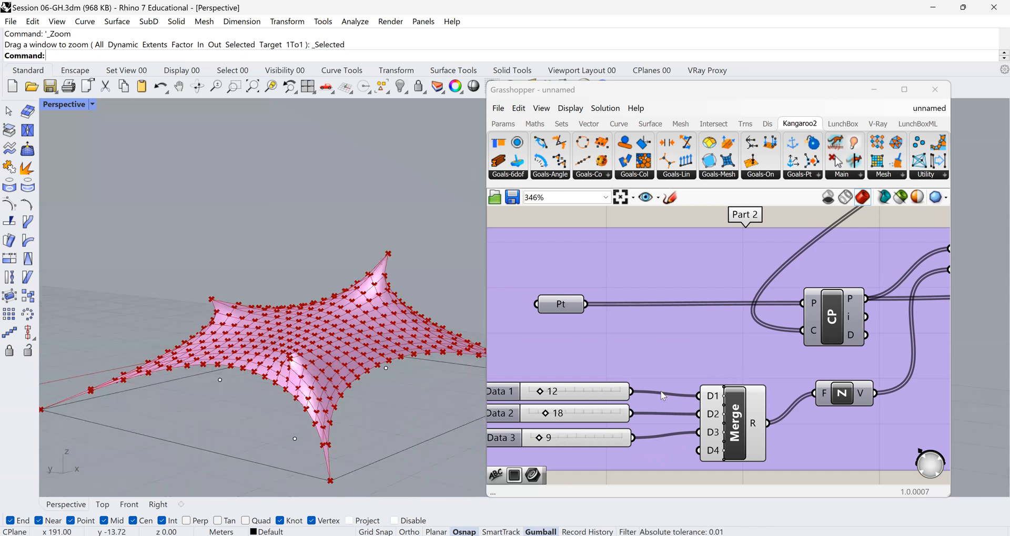
Turn off the preview of the Solver component in the Part 4 group and inspect the mesh in the Perspective viewport.
{"action": "scroll", "coordinate": [642, 398], "scroll_direction": "down", "scroll_amount": 6}
{"action": "scroll", "coordinate": [801, 341], "scroll_direction": "down", "scroll_amount": 1}
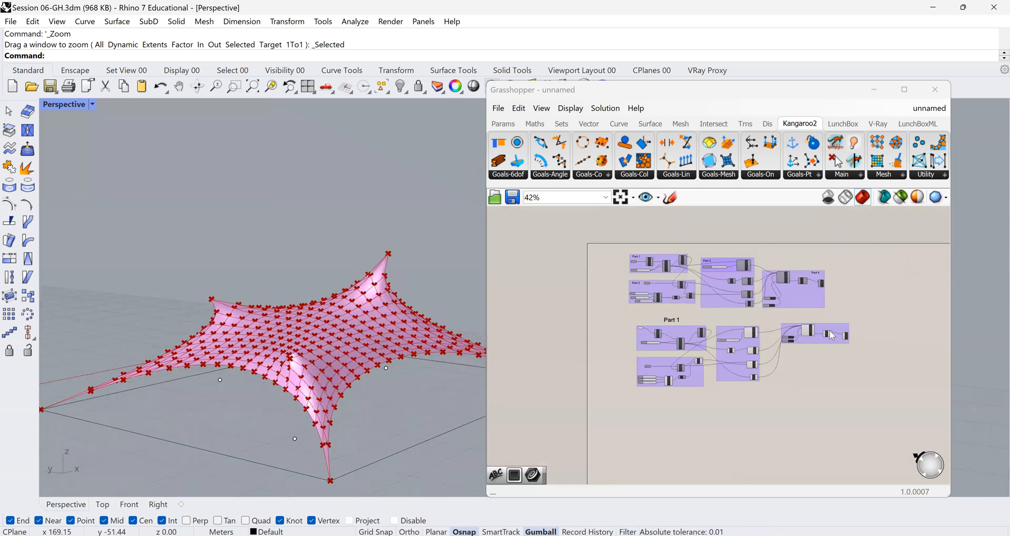
{"action": "scroll", "coordinate": [833, 340], "scroll_direction": "up", "scroll_amount": 3}
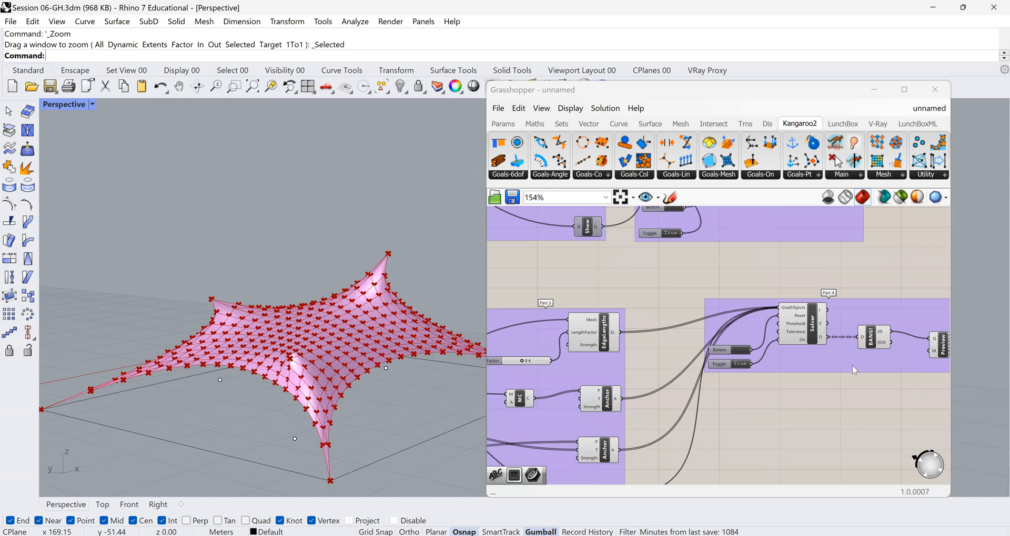
{"action": "left_click", "coordinate": [813, 332]}
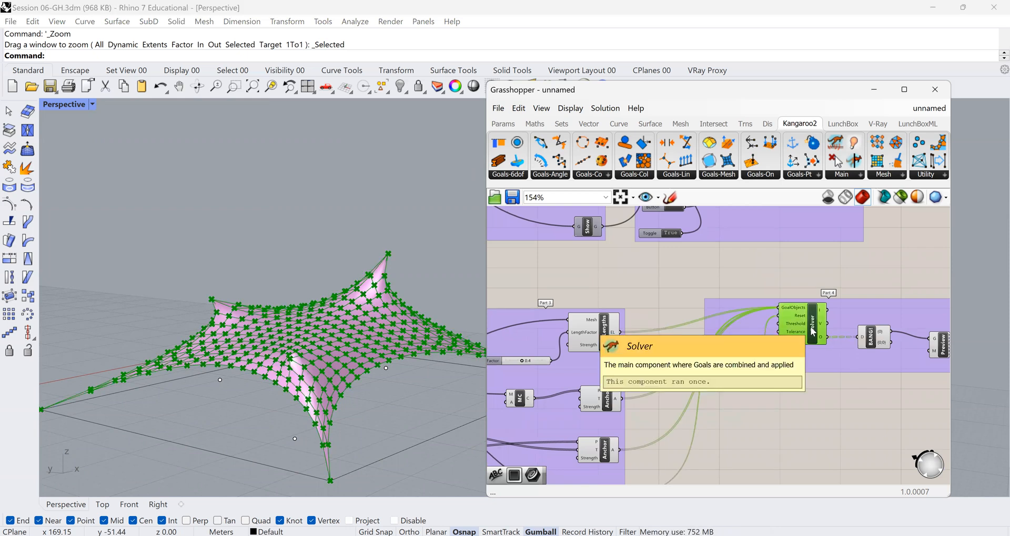
{"action": "middle_click", "coordinate": [811, 327]}
{"action": "left_click", "coordinate": [849, 288]}
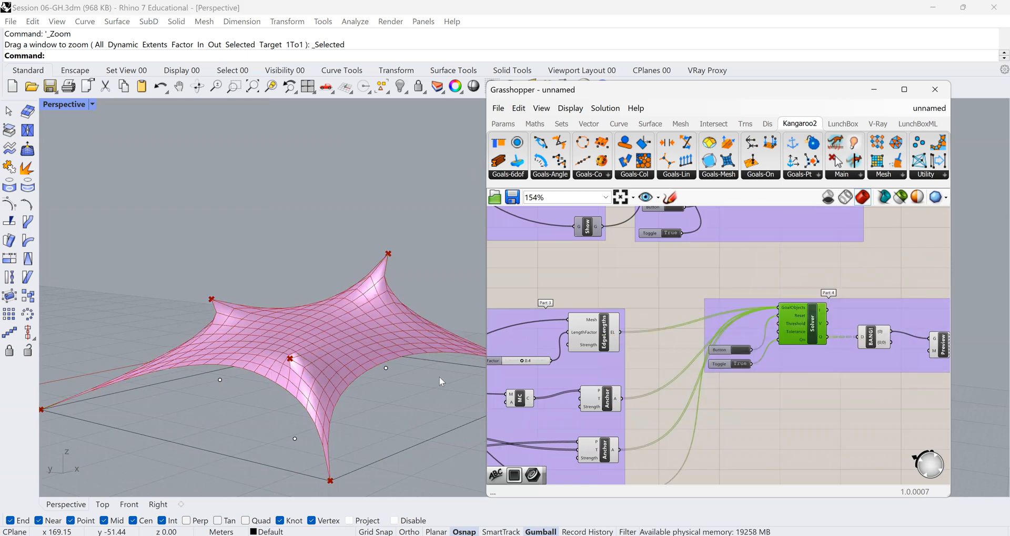
{"action": "scroll", "coordinate": [293, 368], "scroll_direction": "down", "scroll_amount": 3}
{"action": "scroll", "coordinate": [323, 379], "scroll_direction": "up", "scroll_amount": 5}
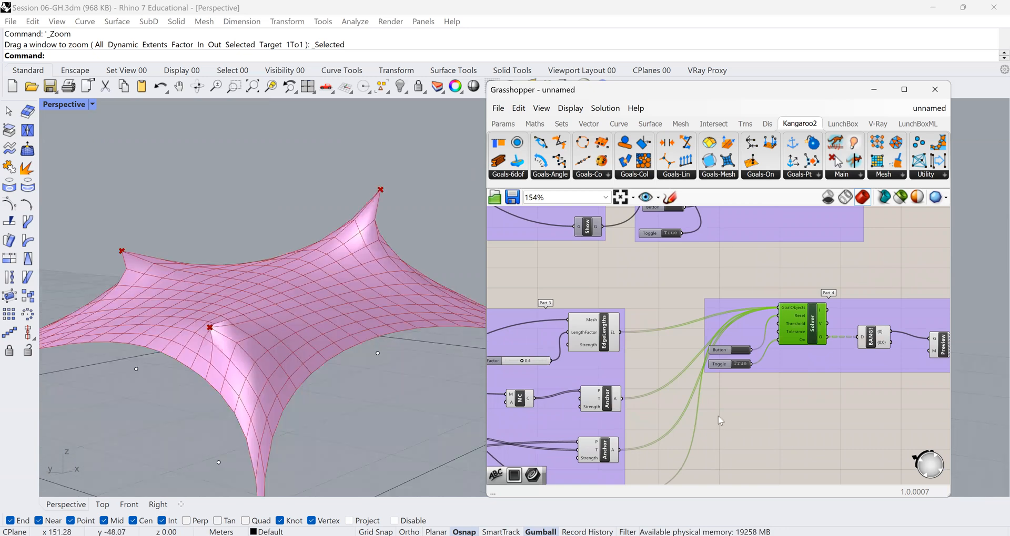
Set the Data 1 slider to 16 and the Data 2 slider to 20 in the Part 2 group.
{"action": "scroll", "coordinate": [593, 440], "scroll_direction": "down", "scroll_amount": 4}
{"action": "scroll", "coordinate": [602, 417], "scroll_direction": "up", "scroll_amount": 3}
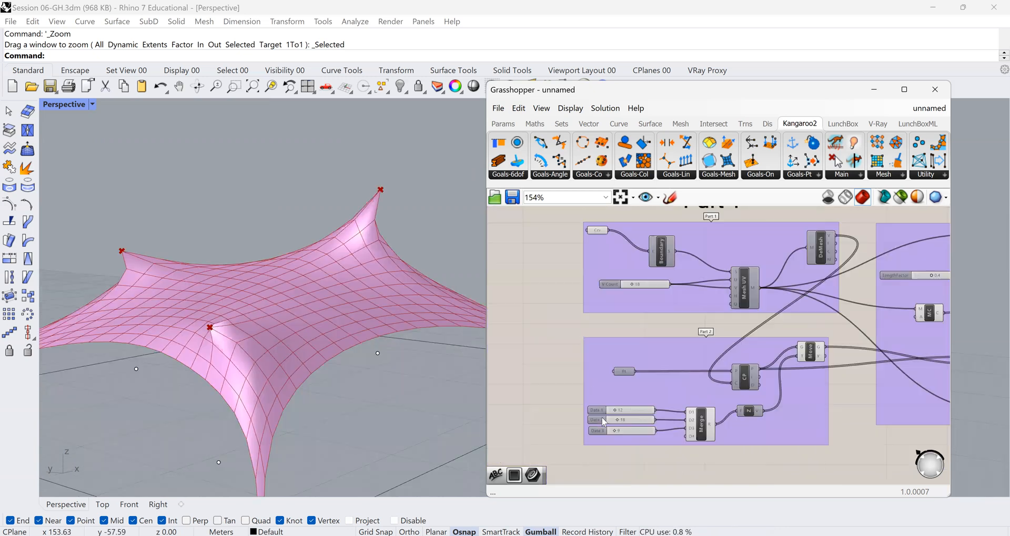
{"action": "scroll", "coordinate": [612, 417], "scroll_direction": "up", "scroll_amount": 5}
{"action": "left_click_drag", "start_coordinate": [611, 417], "coordinate": [612, 391]}
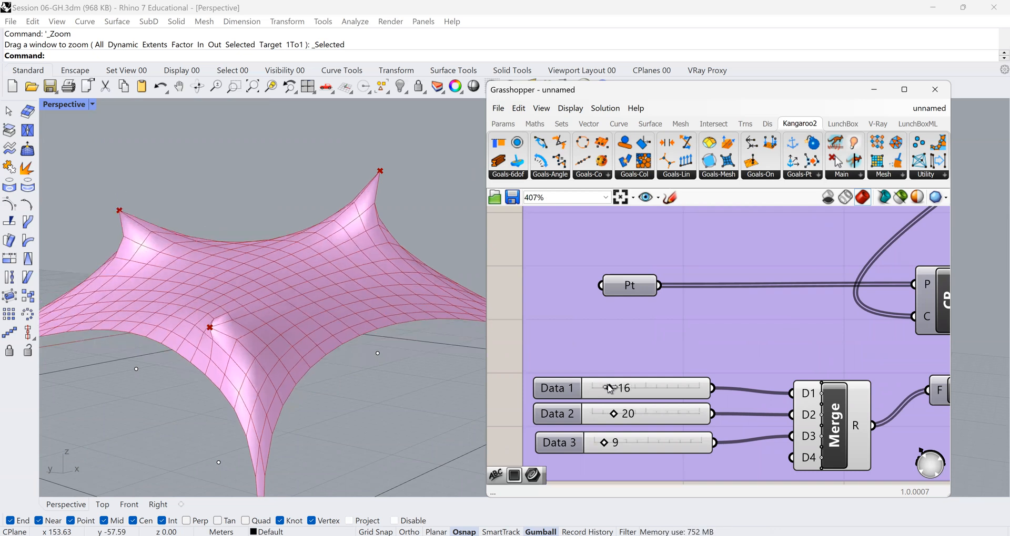
Try different mesh densities with the V Count slider in the Part 1 group and settle on 39.
{"action": "scroll", "coordinate": [646, 438], "scroll_direction": "down", "scroll_amount": 3}
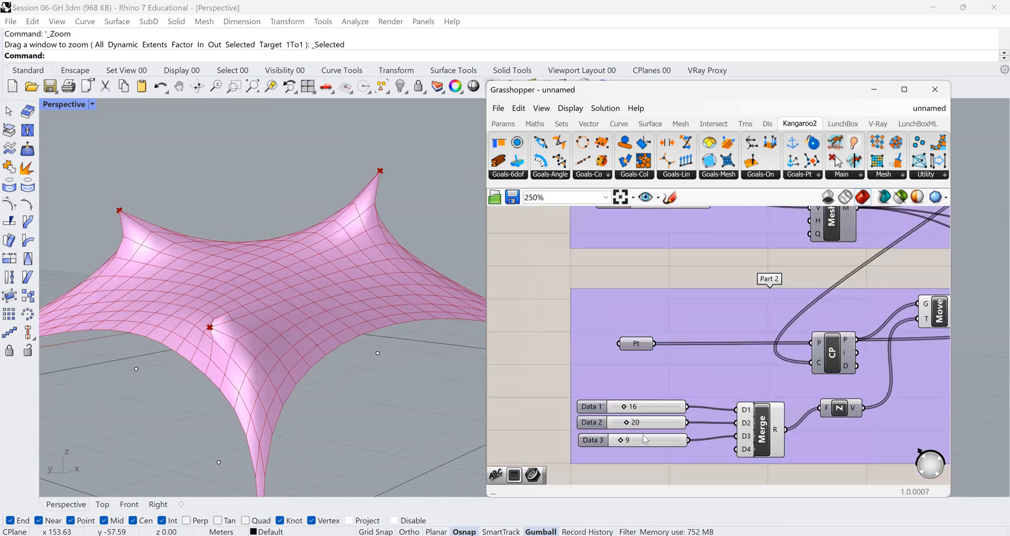
{"action": "scroll", "coordinate": [591, 425], "scroll_direction": "down", "scroll_amount": 3}
{"action": "scroll", "coordinate": [322, 372], "scroll_direction": "down", "scroll_amount": 5}
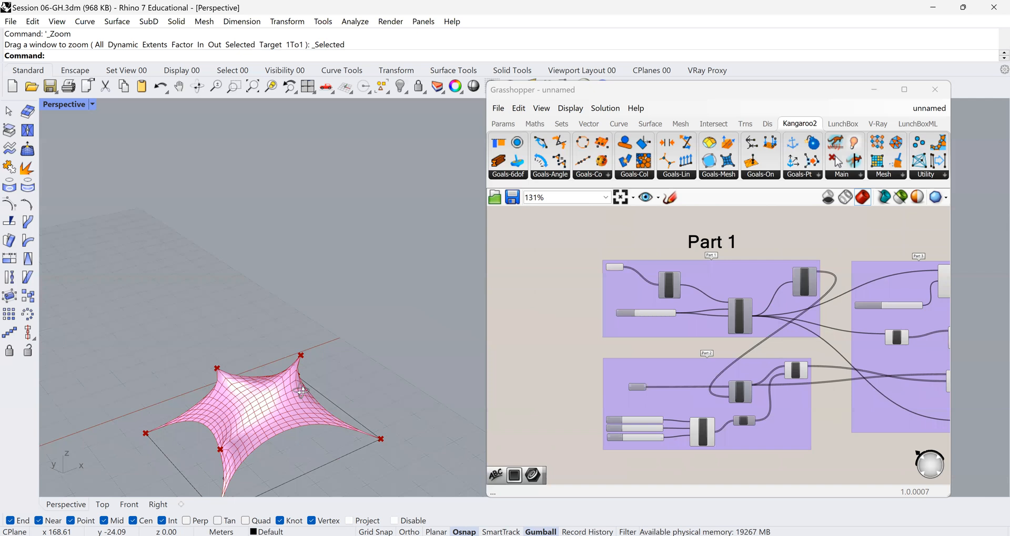
{"action": "scroll", "coordinate": [650, 310], "scroll_direction": "up", "scroll_amount": 3}
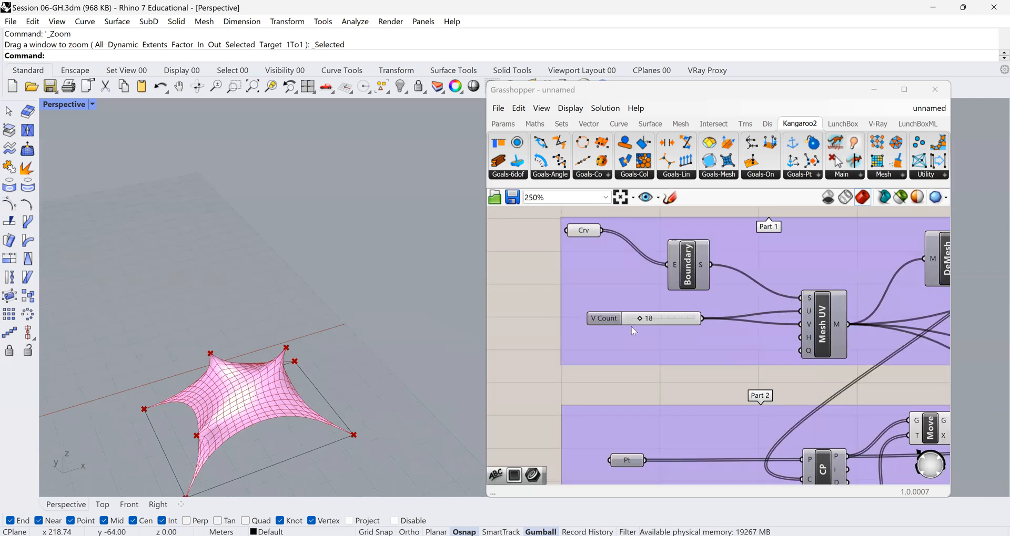
{"action": "scroll", "coordinate": [628, 324], "scroll_direction": "up", "scroll_amount": 2}
{"action": "left_click_drag", "start_coordinate": [656, 309], "coordinate": [668, 309]}
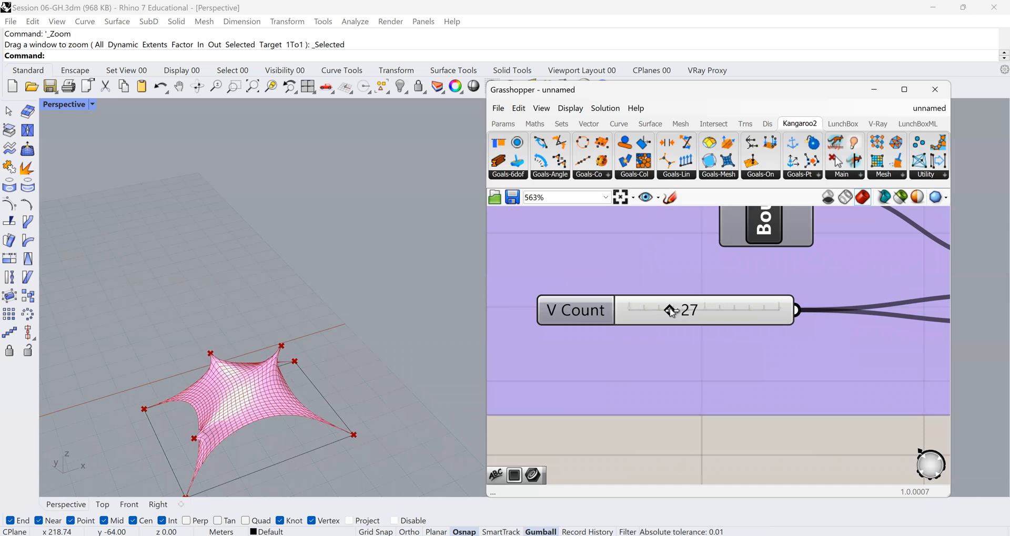
{"action": "scroll", "coordinate": [235, 479], "scroll_direction": "up", "scroll_amount": 5}
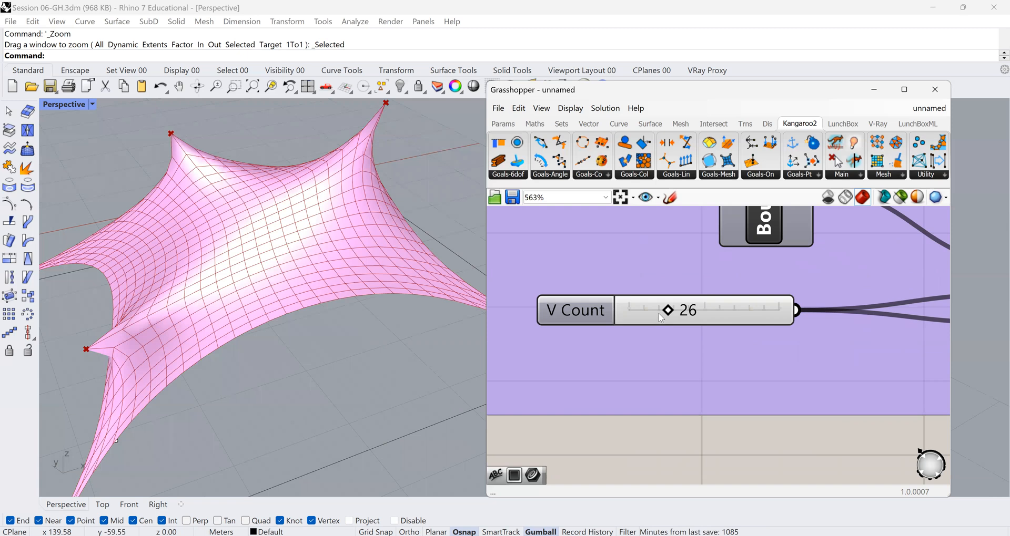
{"action": "mouse_move", "coordinate": [677, 311]}
{"action": "left_mouse_down"}
{"action": "mouse_move", "coordinate": [644, 310]}
{"action": "mouse_move", "coordinate": [683, 311]}
{"action": "left_mouse_up"}
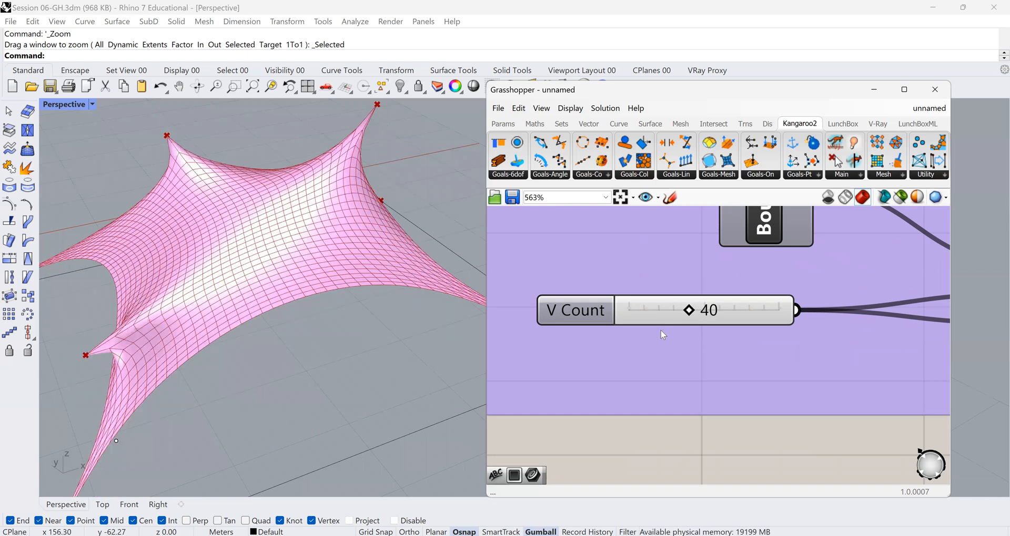
{"action": "left_click_drag", "start_coordinate": [687, 310], "coordinate": [672, 311]}
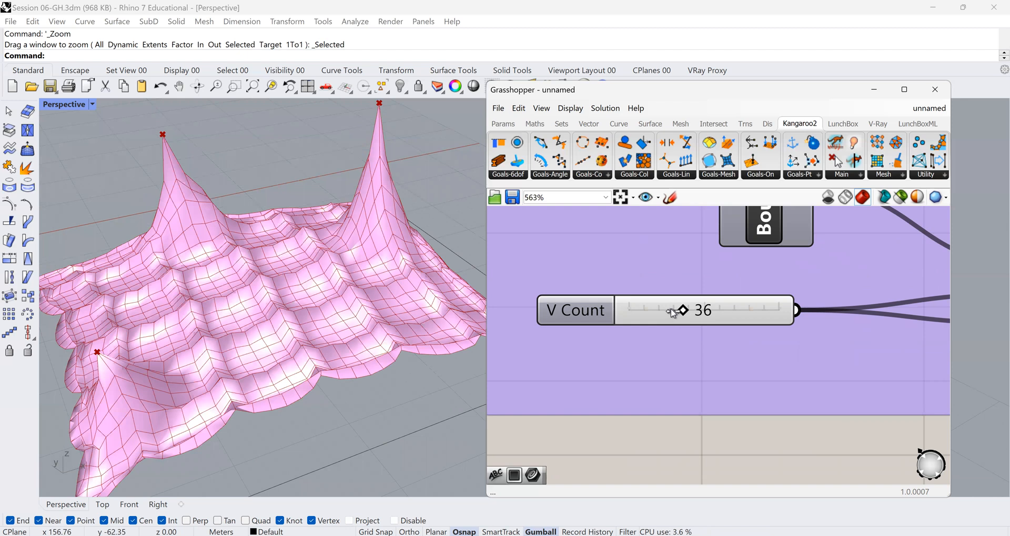
{"action": "mouse_move", "coordinate": [683, 310]}
{"action": "left_mouse_down"}
{"action": "mouse_move", "coordinate": [651, 310]}
{"action": "mouse_move", "coordinate": [669, 310]}
{"action": "left_mouse_up"}
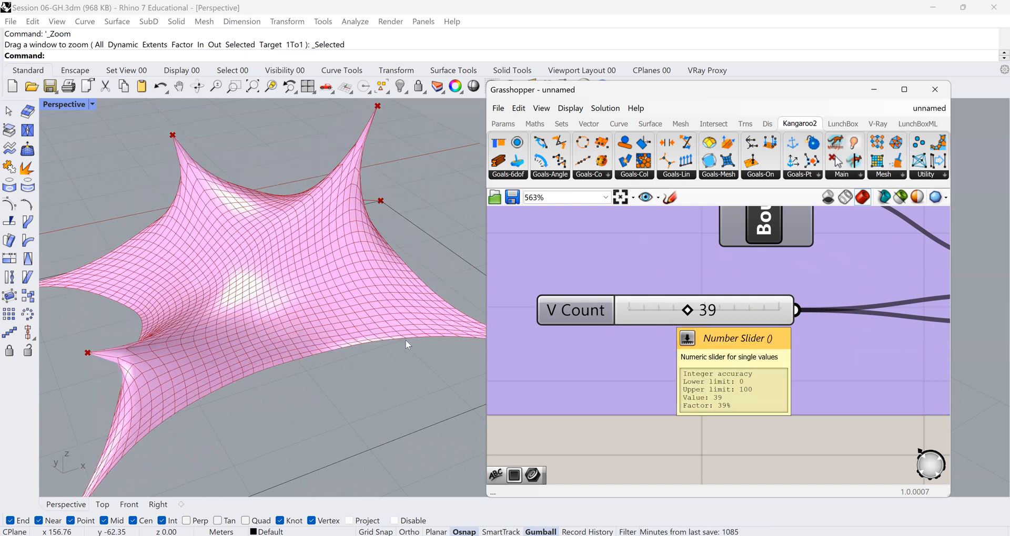
Select the three points and the boundary curves in Rhino and zoom the Perspective view to the selection.
{"action": "scroll", "coordinate": [412, 351], "scroll_direction": "down", "scroll_amount": 3}
{"action": "right_click_drag", "start_coordinate": [228, 331], "coordinate": [346, 256]}
{"action": "left_click_drag", "start_coordinate": [398, 182], "coordinate": [277, 350]}
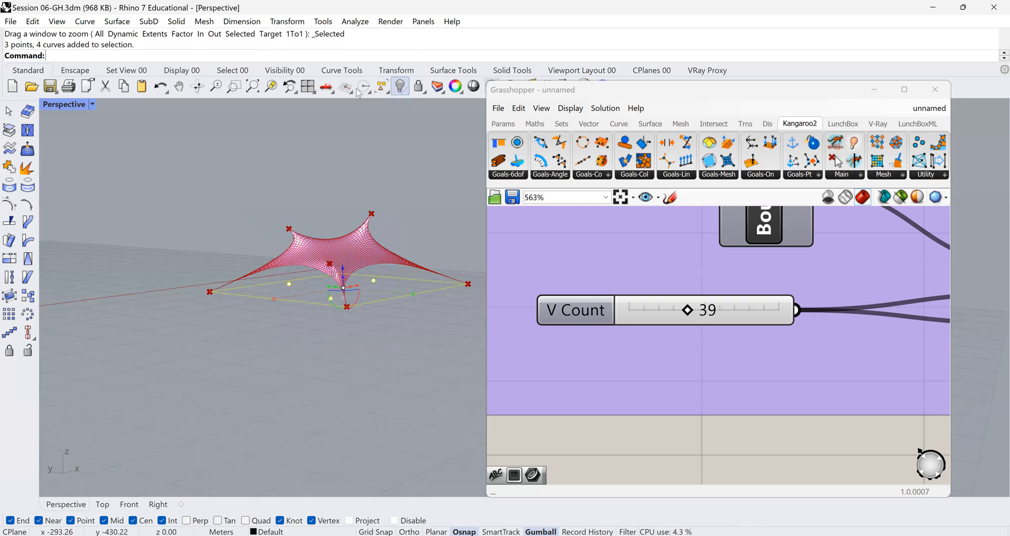
{"action": "left_click", "coordinate": [271, 87]}
{"action": "scroll", "coordinate": [224, 296], "scroll_direction": "down", "scroll_amount": 3}
{"action": "right_click_drag", "start_coordinate": [446, 266], "coordinate": [395, 233]}
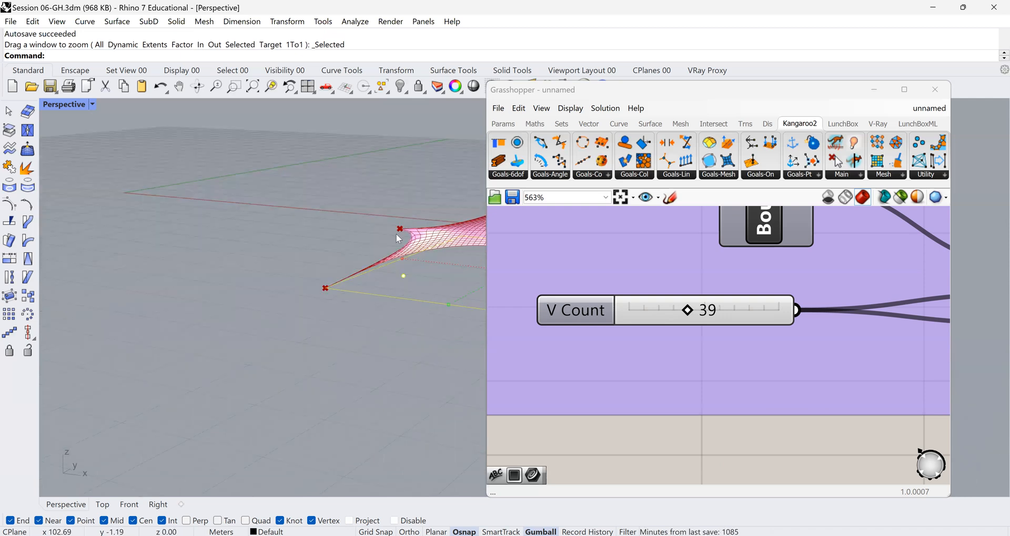
Minimize the Grasshopper window and move the point beneath the lowest mesh peak inward across the base plane.
{"action": "left_click", "coordinate": [402, 276]}
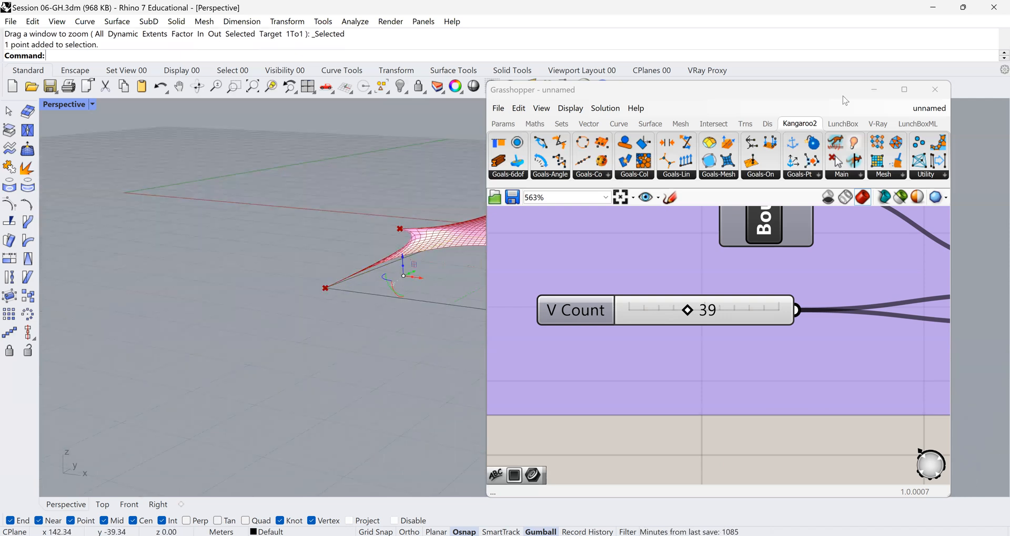
{"action": "left_click", "coordinate": [874, 90]}
{"action": "scroll", "coordinate": [389, 289], "scroll_direction": "up", "scroll_amount": 3}
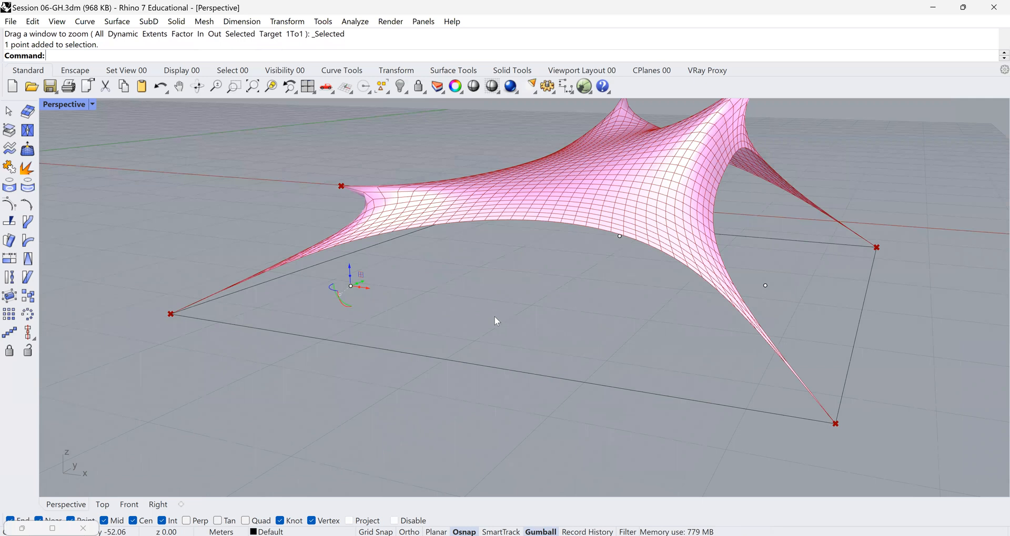
{"action": "left_click_drag", "start_coordinate": [494, 317], "coordinate": [494, 324]}
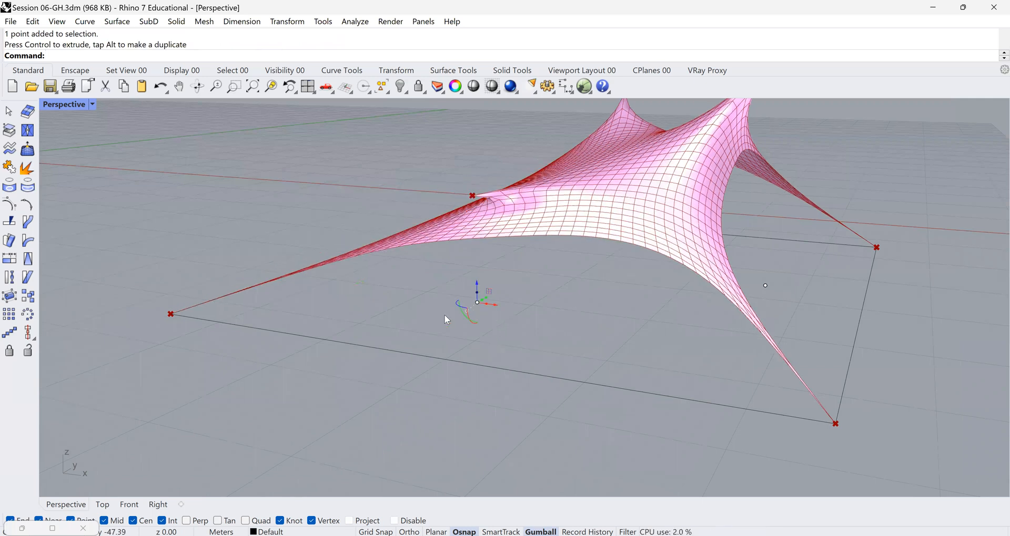
{"action": "right_click_drag", "start_coordinate": [476, 314], "coordinate": [491, 323]}
{"action": "mouse_move", "coordinate": [469, 345]}
{"action": "left_mouse_down"}
{"action": "mouse_move", "coordinate": [386, 356]}
{"action": "mouse_move", "coordinate": [410, 364]}
{"action": "mouse_move", "coordinate": [459, 345]}
{"action": "left_mouse_up"}
{"action": "right_click_drag", "start_coordinate": [460, 345], "coordinate": [385, 354]}
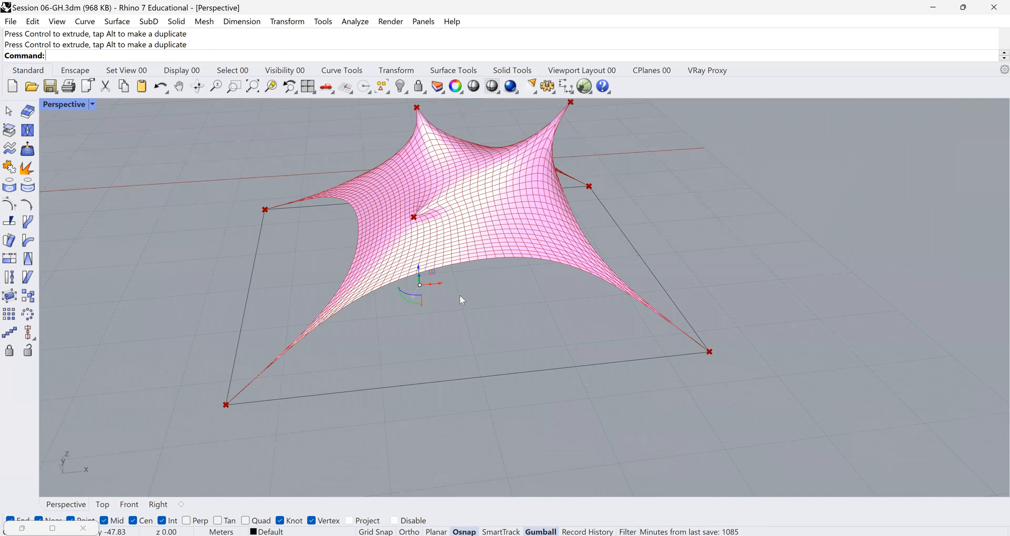
Reposition the point under the lowest peak further across the base, viewing the tensile mesh from several sides.
{"action": "left_click_drag", "start_coordinate": [451, 294], "coordinate": [504, 292]}
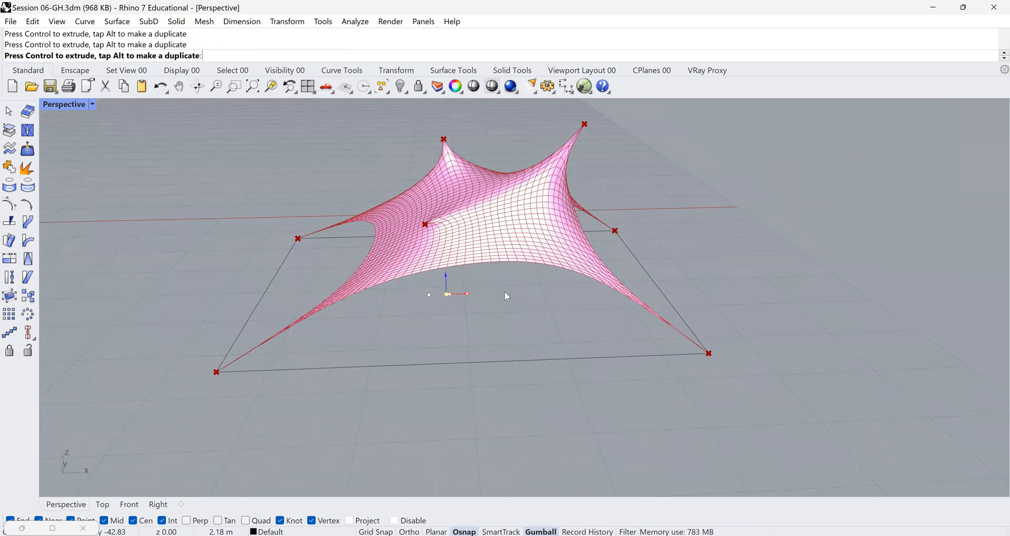
{"action": "mouse_move", "coordinate": [432, 303]}
{"action": "right_mouse_down"}
{"action": "mouse_move", "coordinate": [429, 325]}
{"action": "mouse_move", "coordinate": [428, 310]}
{"action": "right_mouse_up"}
{"action": "right_click_drag", "start_coordinate": [554, 284], "coordinate": [503, 280]}
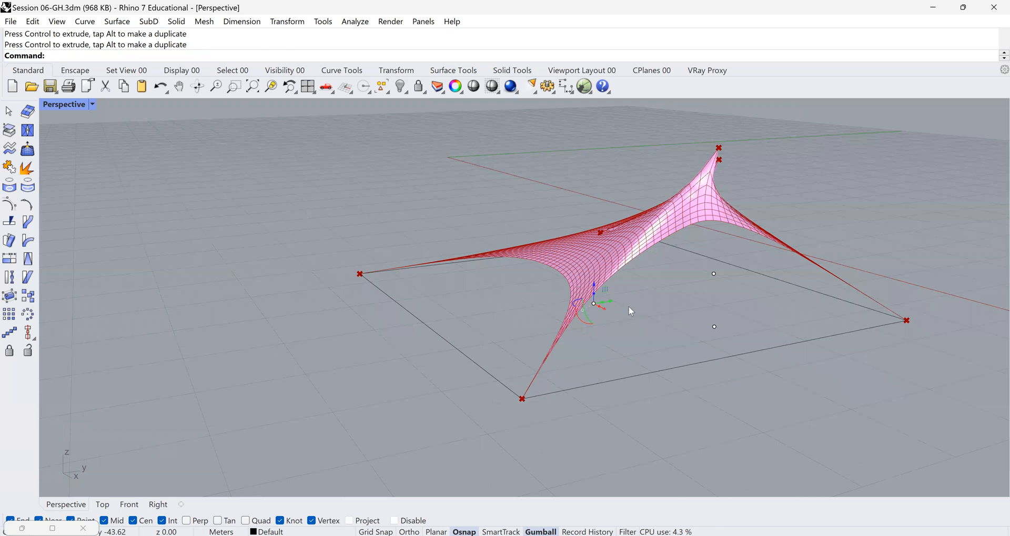
{"action": "right_click_drag", "start_coordinate": [626, 308], "coordinate": [572, 314]}
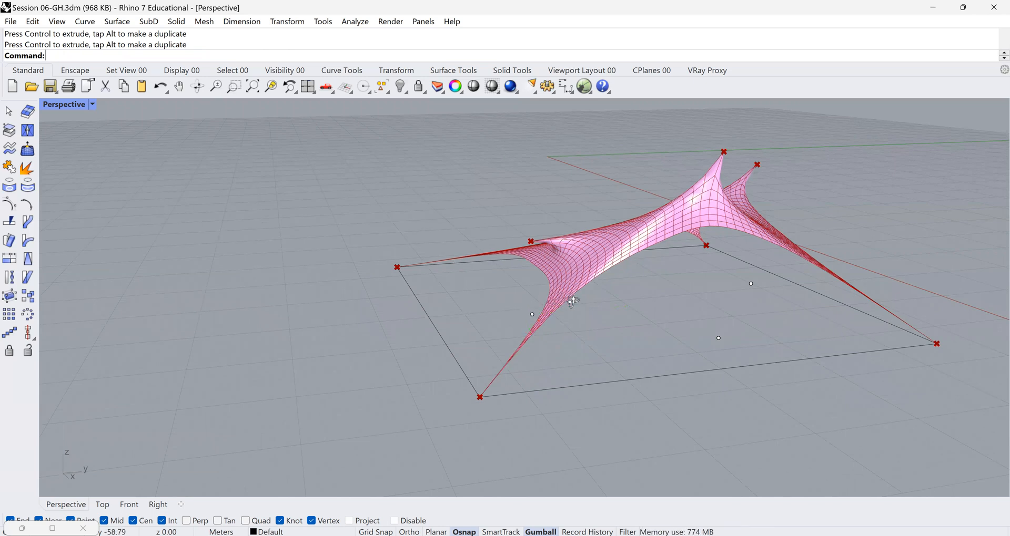
{"action": "right_click_drag", "start_coordinate": [571, 301], "coordinate": [599, 299]}
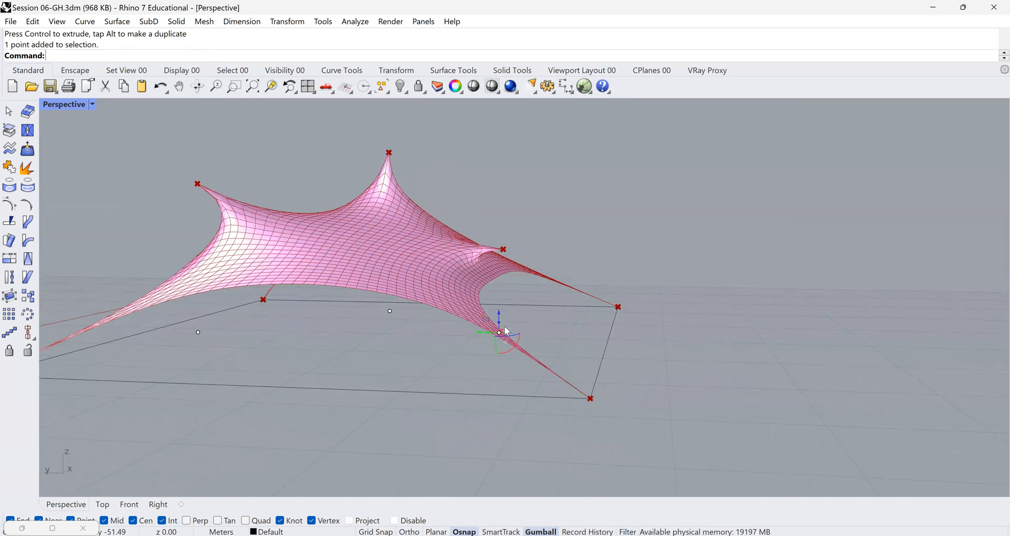
{"action": "left_click_drag", "start_coordinate": [461, 331], "coordinate": [387, 338]}
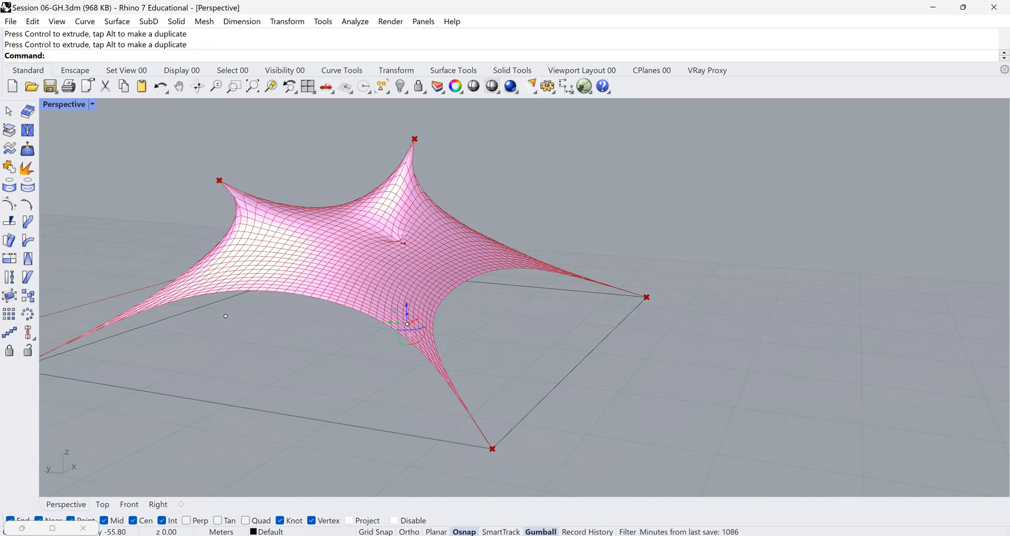
Restore the Grasshopper window and raise the lowest peak by setting the Data 3 slider to 16.
{"action": "left_click", "coordinate": [22, 529]}
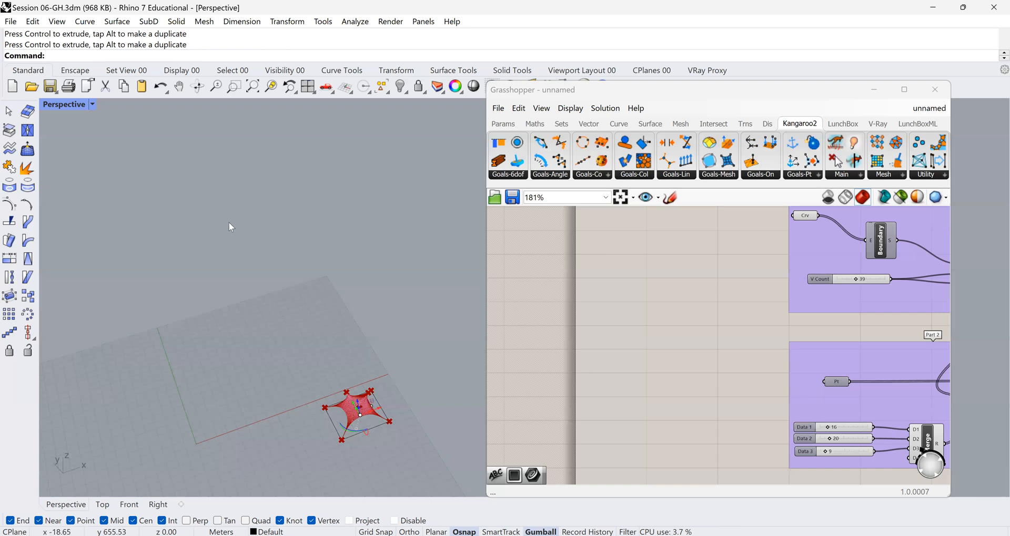
{"action": "scroll", "coordinate": [209, 160], "scroll_direction": "down", "scroll_amount": 4}
{"action": "scroll", "coordinate": [279, 358], "scroll_direction": "up", "scroll_amount": 6}
{"action": "scroll", "coordinate": [327, 295], "scroll_direction": "up", "scroll_amount": 5}
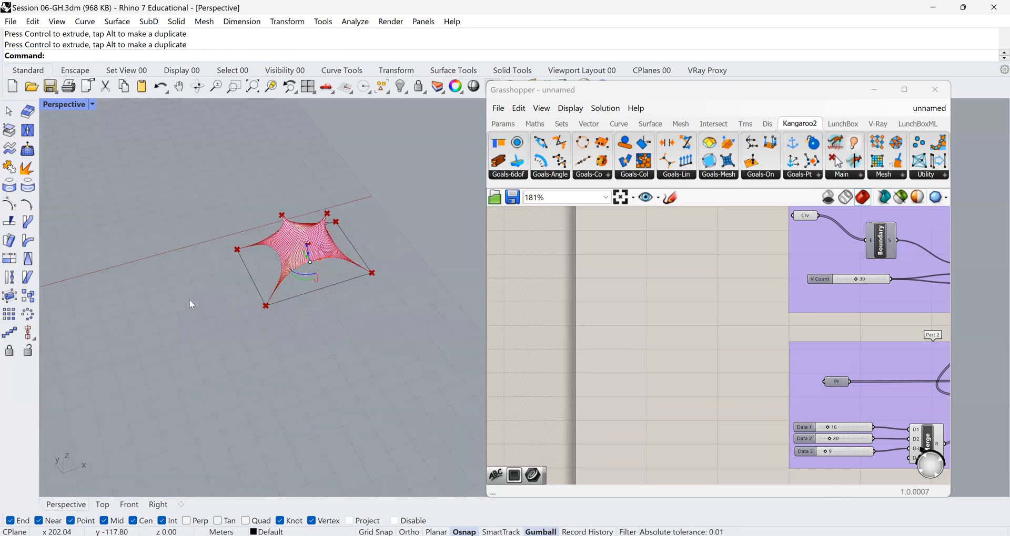
{"action": "scroll", "coordinate": [318, 261], "scroll_direction": "up", "scroll_amount": 15}
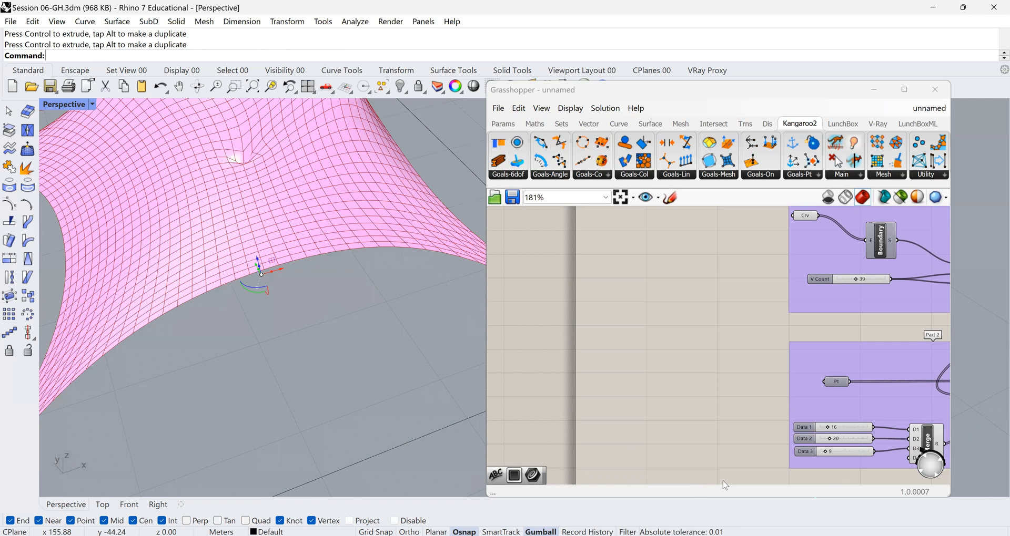
{"action": "left_click_drag", "start_coordinate": [827, 453], "coordinate": [830, 452]}
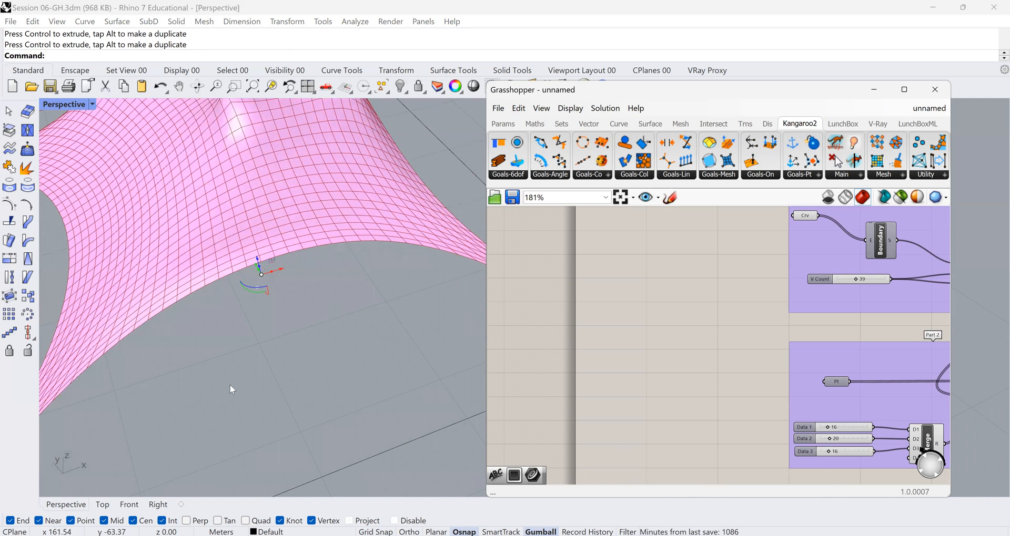
{"action": "scroll", "coordinate": [238, 298], "scroll_direction": "down", "scroll_amount": 20}
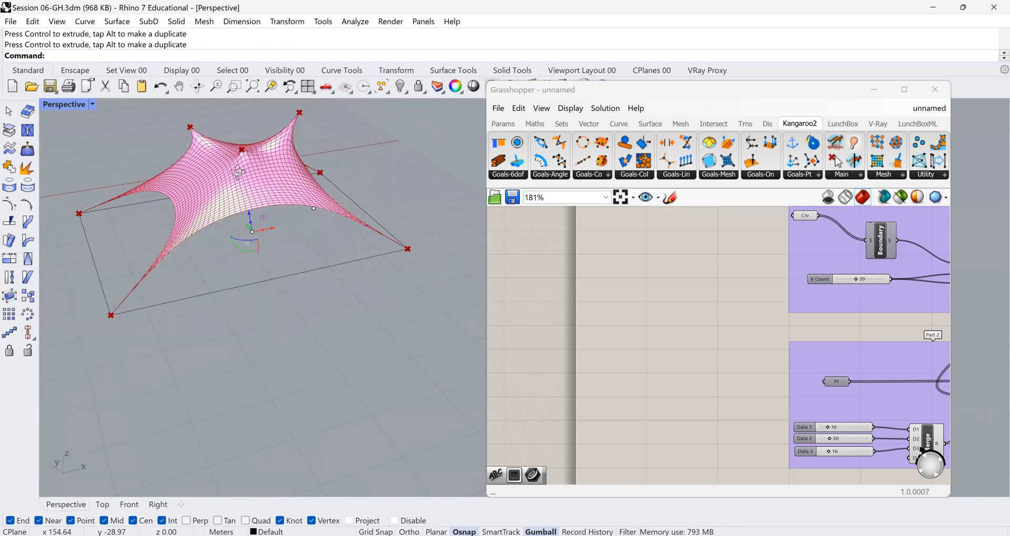
Inspect the tensile mesh and its three peaks in the Rhino Perspective view from a higher, closer angle.
{"action": "right_click_drag", "start_coordinate": [231, 180], "coordinate": [251, 305]}
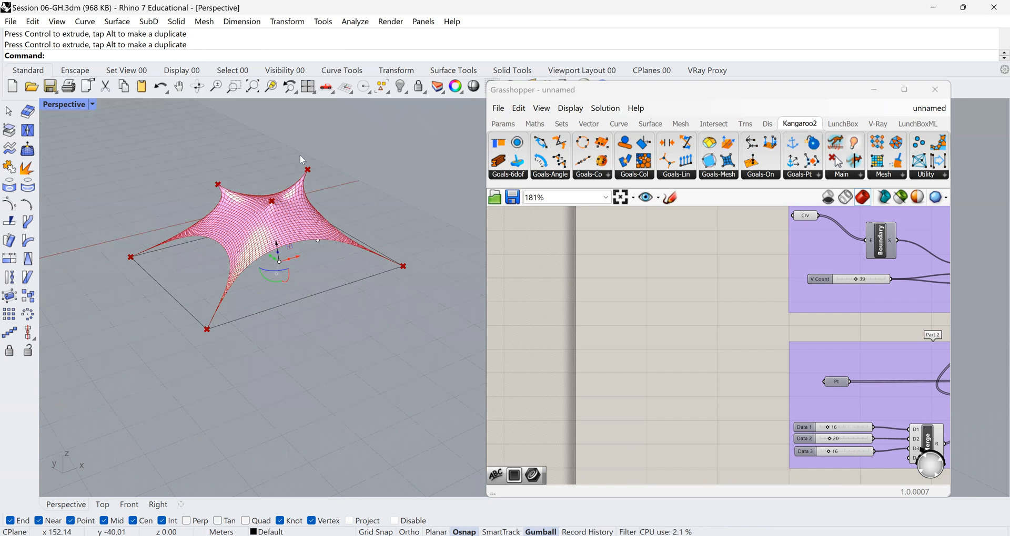
{"action": "scroll", "coordinate": [300, 157], "scroll_direction": "up", "scroll_amount": 5}
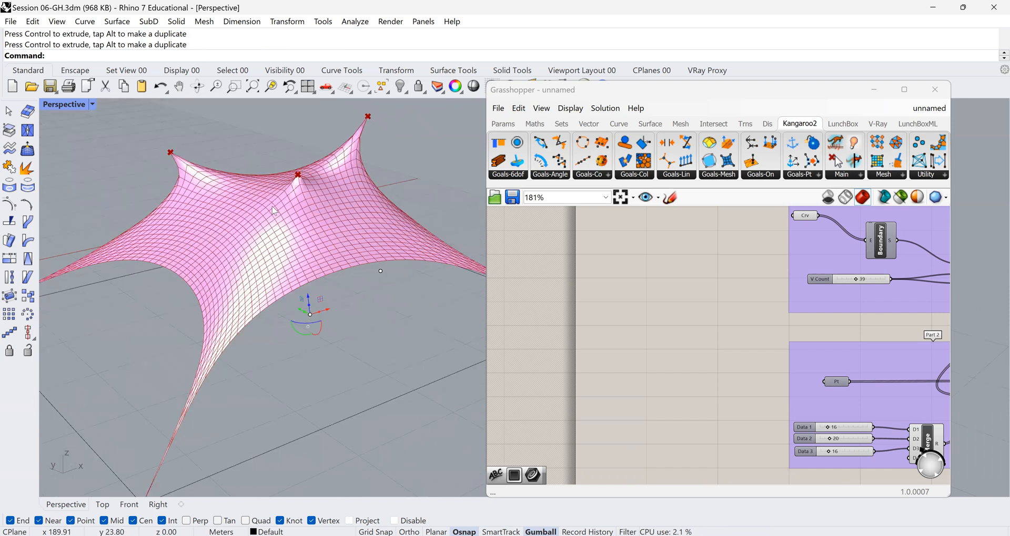
{"action": "right_click_drag", "start_coordinate": [309, 315], "coordinate": [279, 356], "text": "shift"}
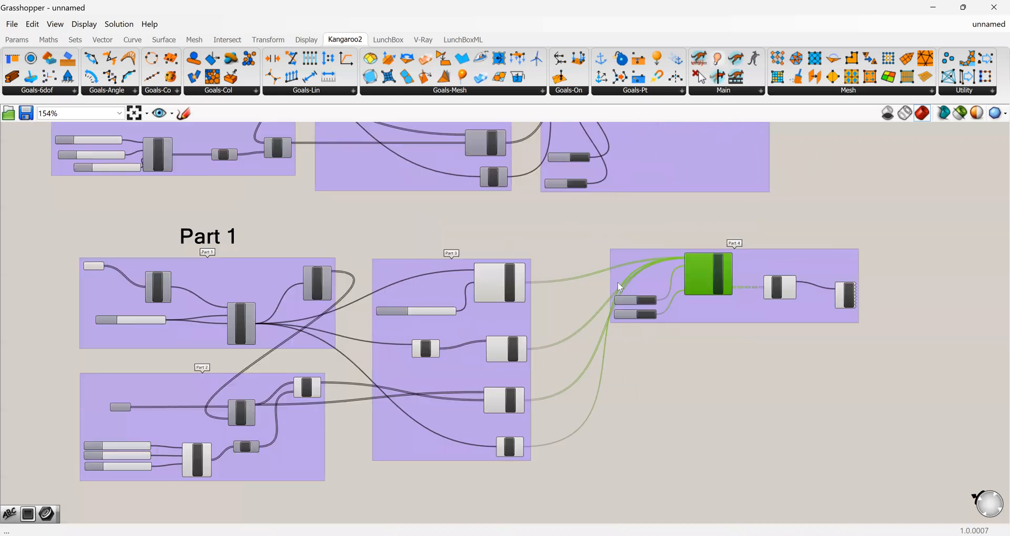
Delete the large "Part 1" text above the lower Grasshopper definition.
{"action": "scroll", "coordinate": [270, 433], "scroll_direction": "up", "scroll_amount": 1}
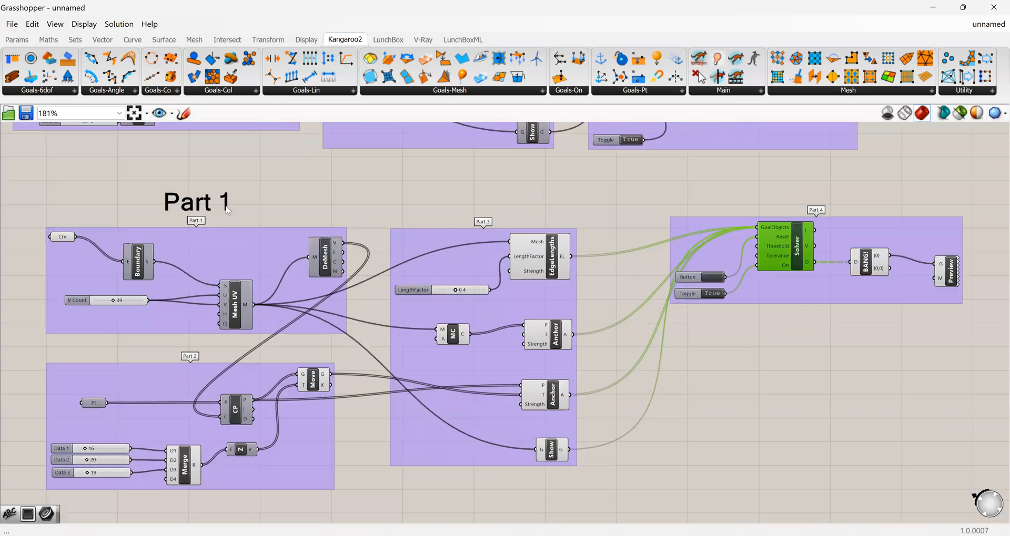
{"action": "left_click", "coordinate": [228, 210]}
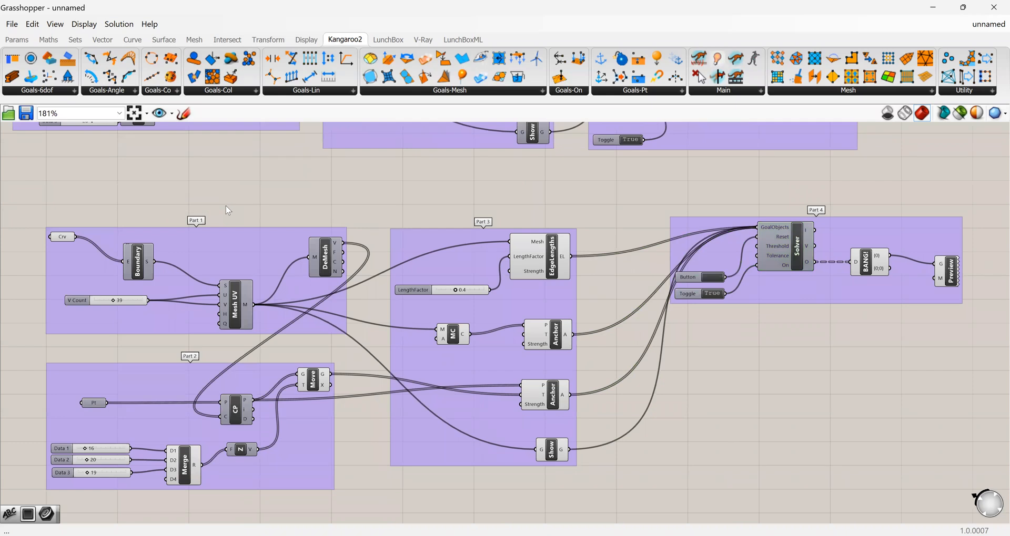
{"action": "scroll", "coordinate": [159, 509], "scroll_direction": "up", "scroll_amount": 1}
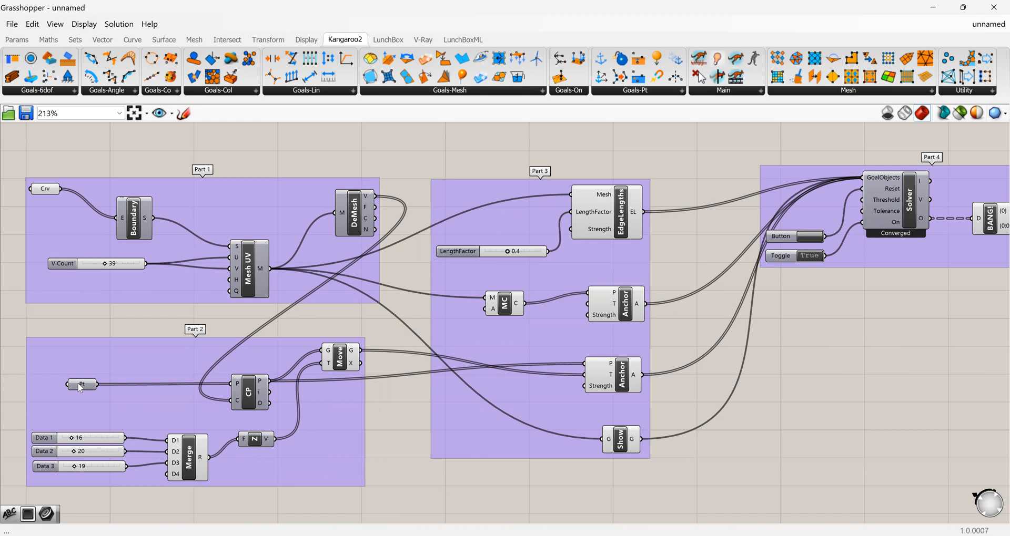
Examine the Part 2 group: the Pt parameter, Move component, three Data sliders, Merge and Unit Z, shifting Pt slightly aside.
{"action": "left_click_drag", "start_coordinate": [80, 389], "coordinate": [73, 388]}
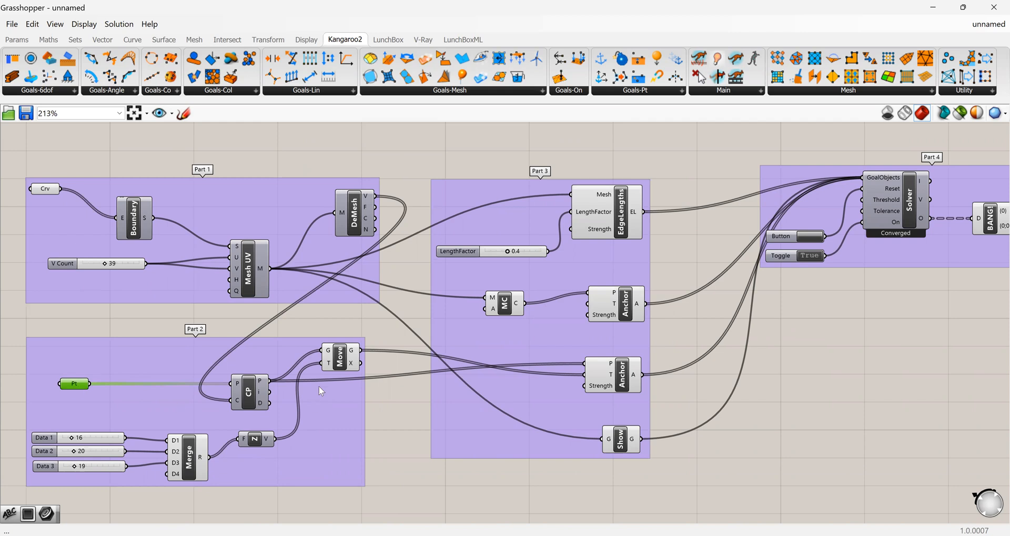
{"action": "left_click", "coordinate": [340, 358]}
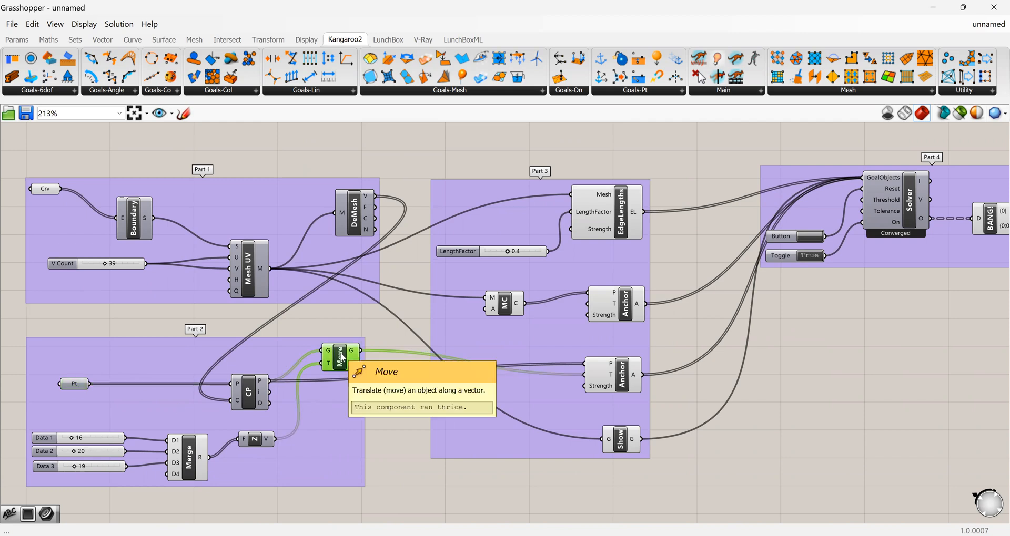
{"action": "left_click", "coordinate": [53, 441]}
{"action": "left_click", "coordinate": [50, 452]}
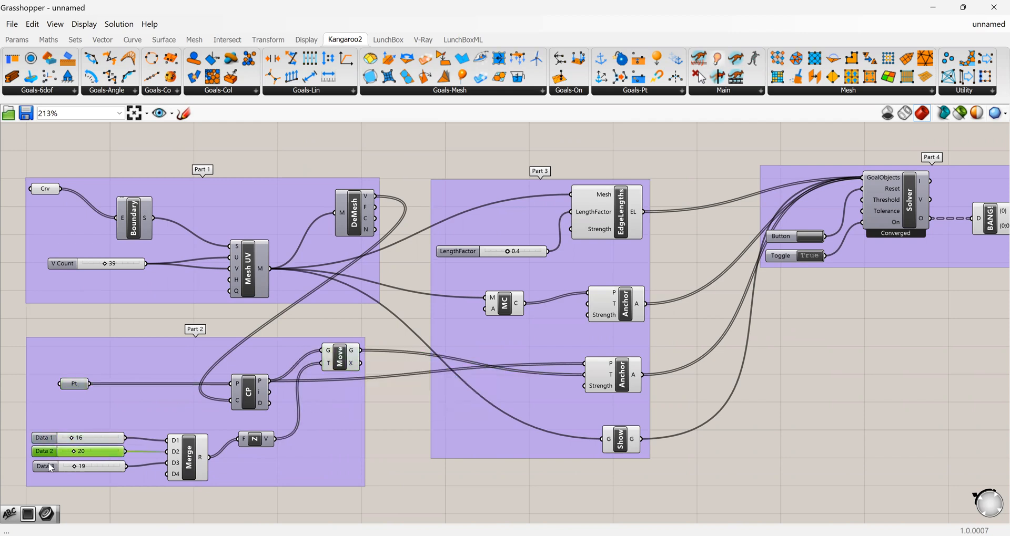
{"action": "left_click", "coordinate": [51, 468]}
{"action": "left_click", "coordinate": [186, 468]}
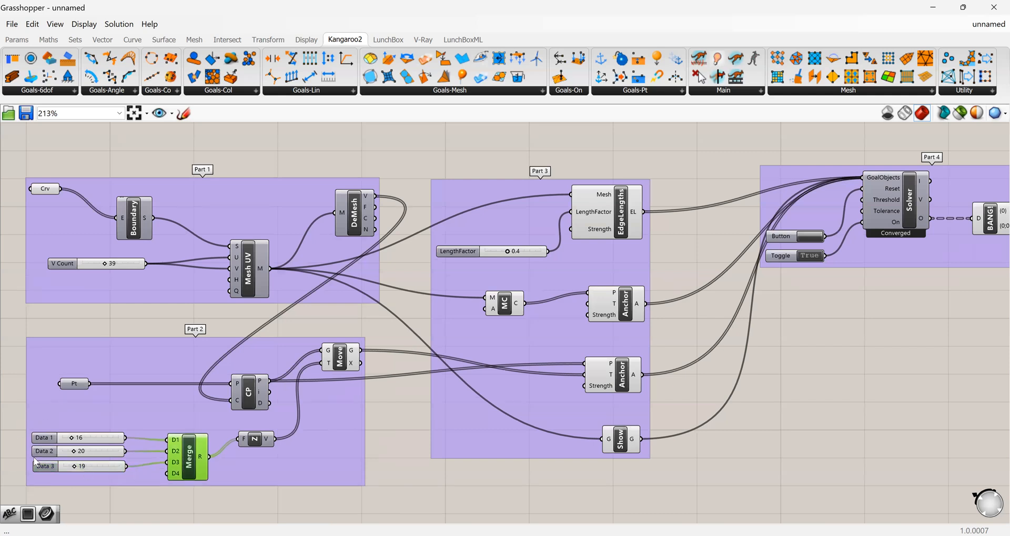
{"action": "left_click", "coordinate": [256, 446]}
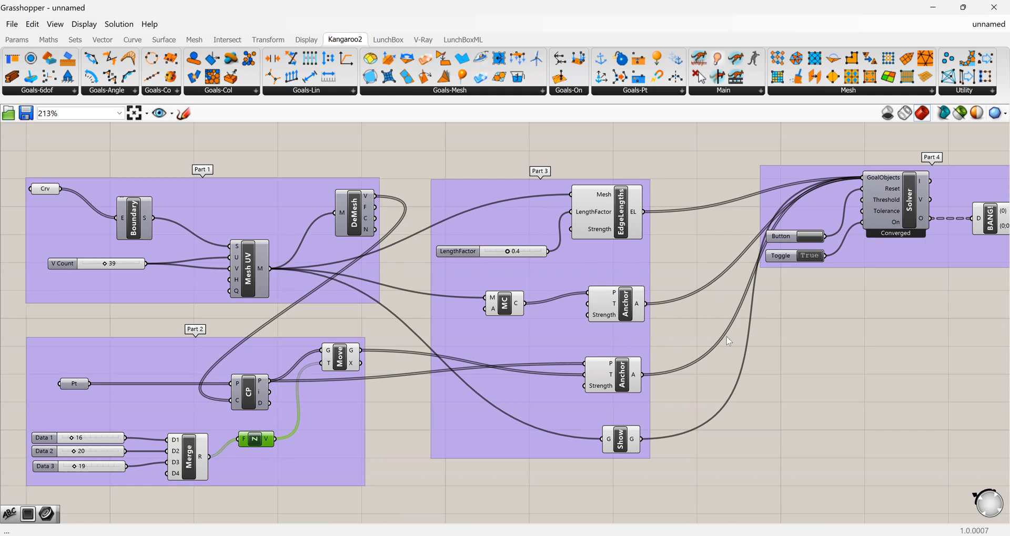
Examine the Part 3 goals by highlighting the two Anchor components, Mesh Corners and Show to trace their wires.
{"action": "left_click", "coordinate": [627, 317]}
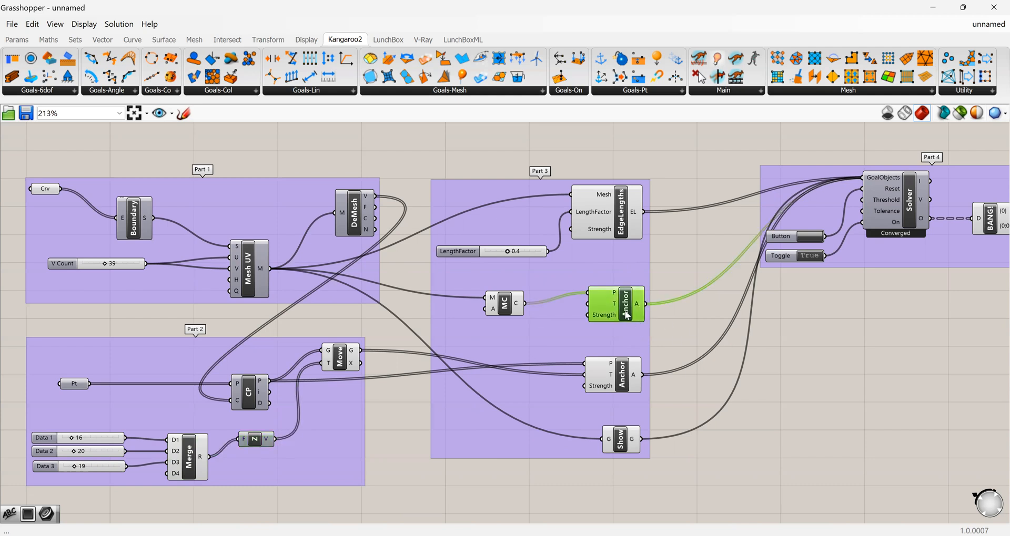
{"action": "left_click", "coordinate": [503, 307]}
{"action": "left_click", "coordinate": [619, 379]}
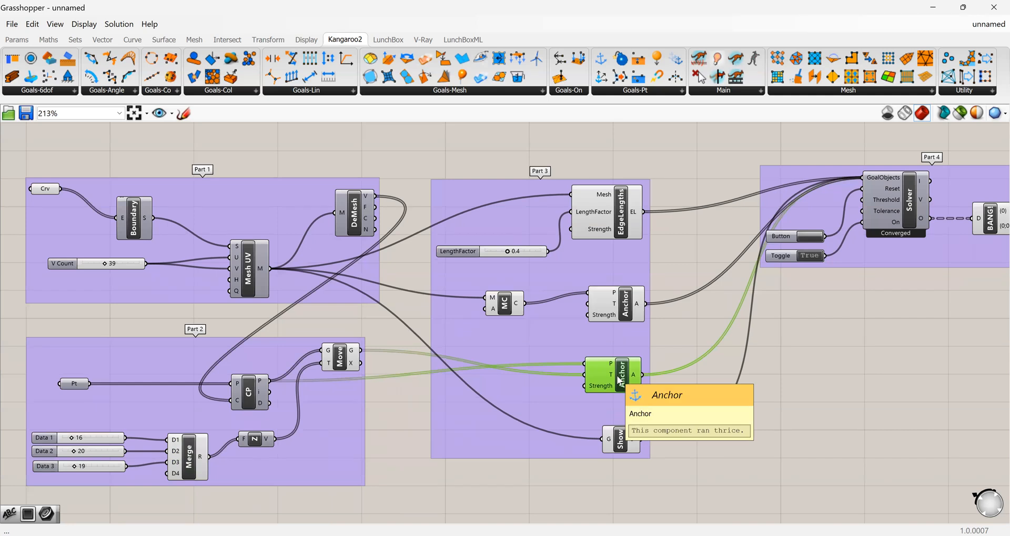
{"action": "left_click", "coordinate": [618, 442]}
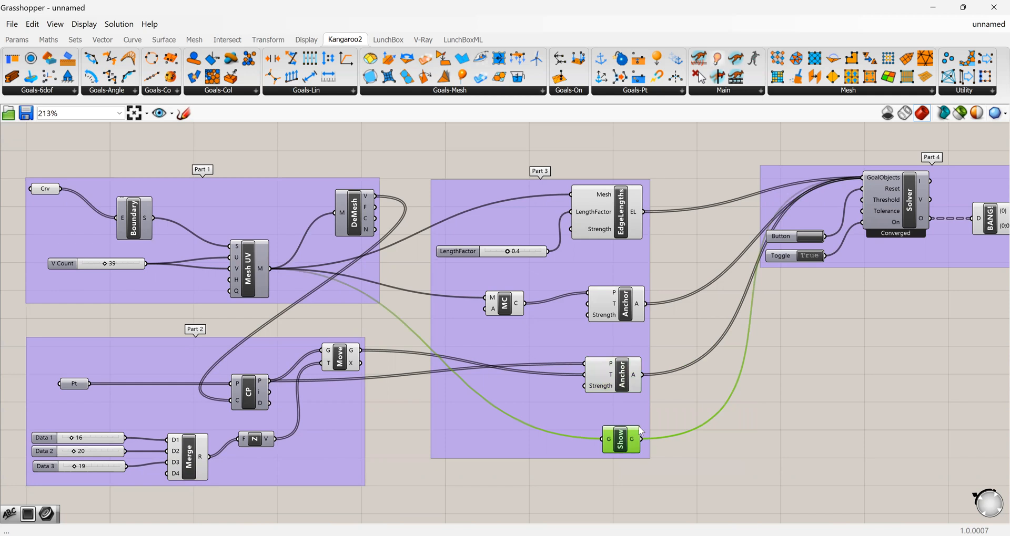
{"action": "scroll", "coordinate": [564, 427], "scroll_direction": "down", "scroll_amount": 1}
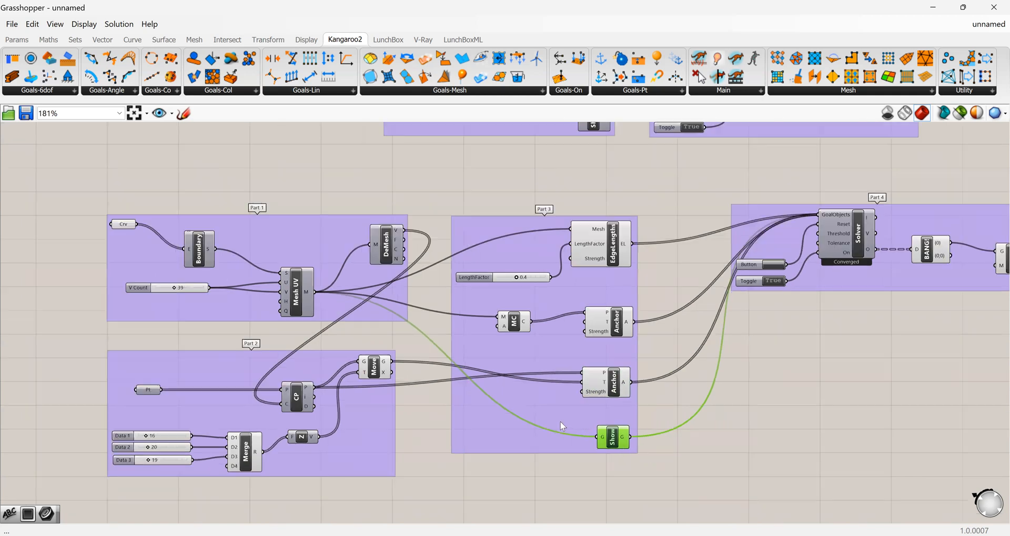
Examine the Part 4 group: the Solver with its Button and Toggle, the BANG! component and the Custom Preview.
{"action": "scroll", "coordinate": [932, 267], "scroll_direction": "up", "scroll_amount": 1}
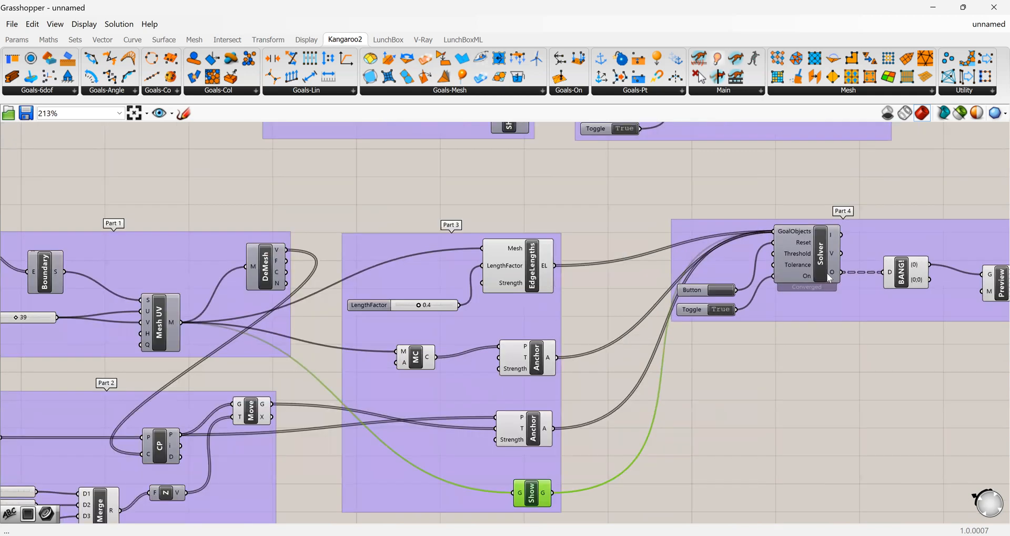
{"action": "scroll", "coordinate": [792, 247], "scroll_direction": "up", "scroll_amount": 1}
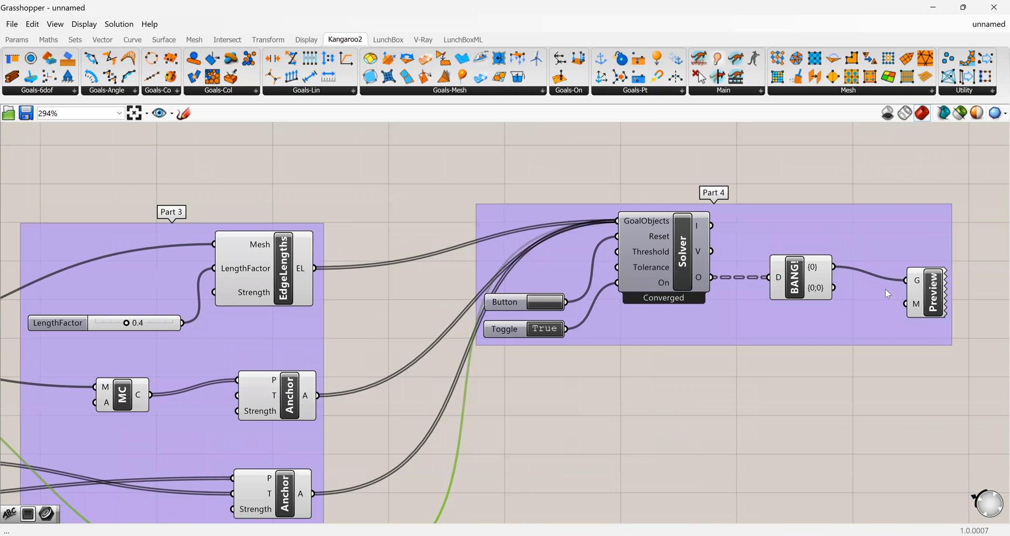
{"action": "scroll", "coordinate": [680, 269], "scroll_direction": "up", "scroll_amount": 1}
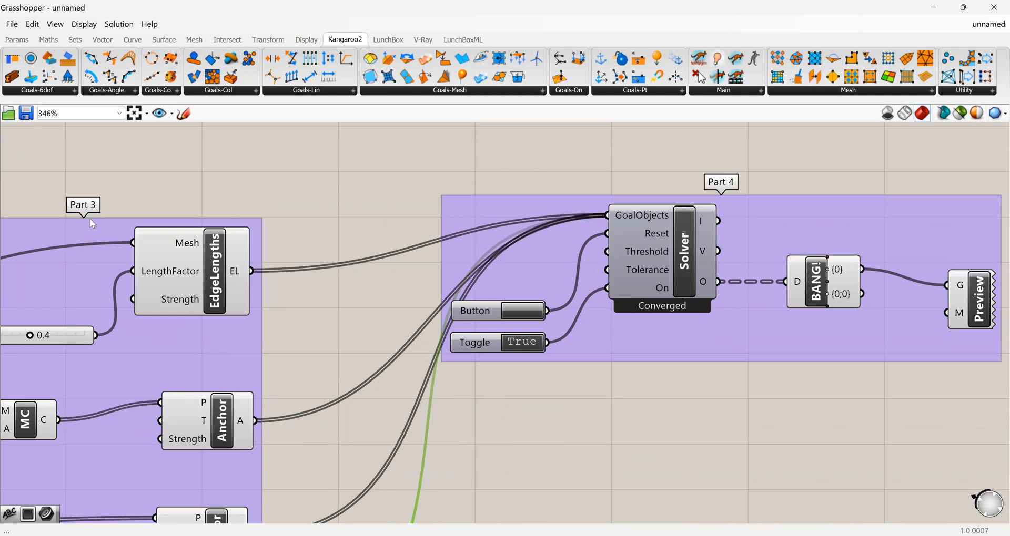
{"action": "scroll", "coordinate": [567, 337], "scroll_direction": "down", "scroll_amount": 2}
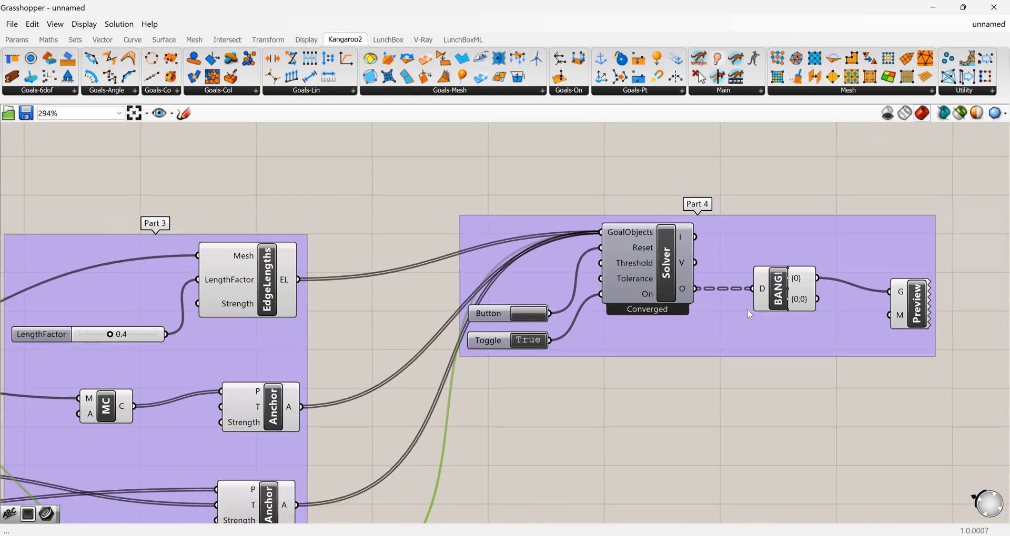
{"action": "scroll", "coordinate": [750, 314], "scroll_direction": "up", "scroll_amount": 3}
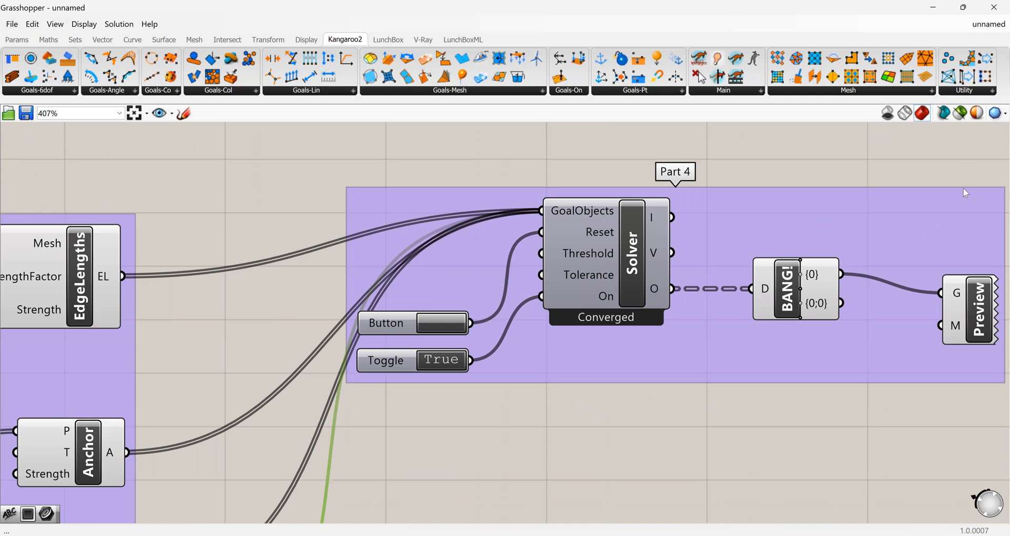
Restore the Grasshopper window beside the Rhino viewport and review the V Count slider, Pt parameter and three Data sliders.
{"action": "left_click", "coordinate": [969, 8]}
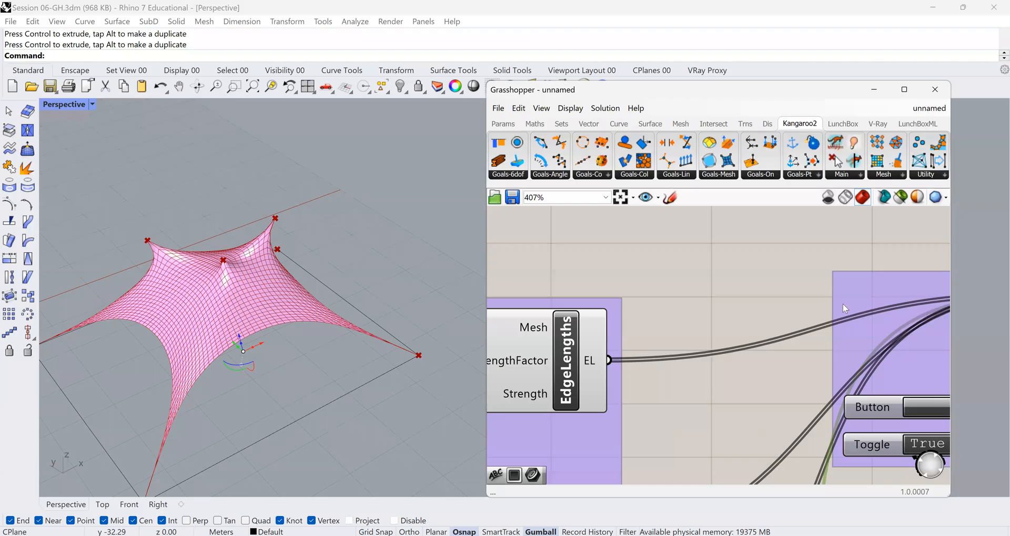
{"action": "scroll", "coordinate": [570, 390], "scroll_direction": "down", "scroll_amount": 6}
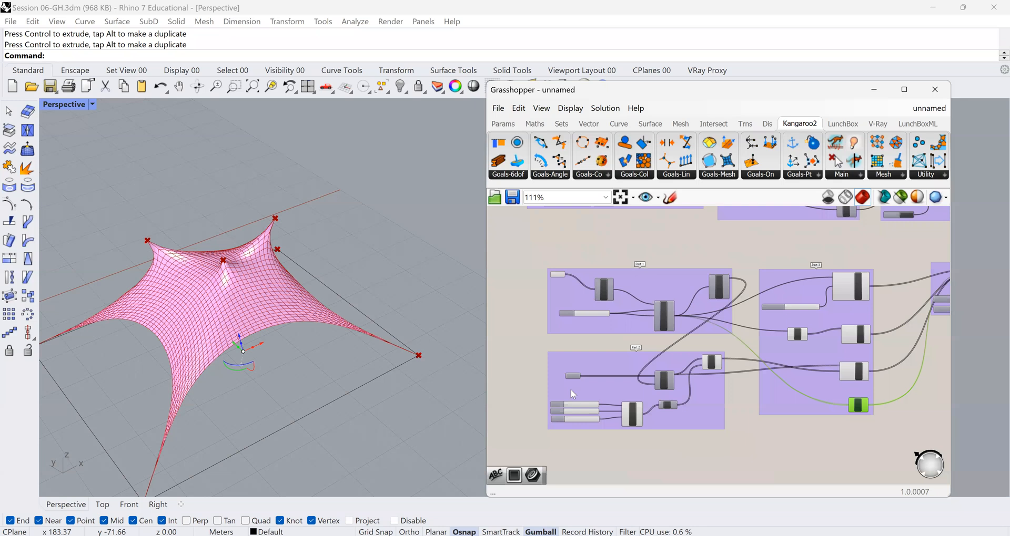
{"action": "scroll", "coordinate": [596, 261], "scroll_direction": "up", "scroll_amount": 4}
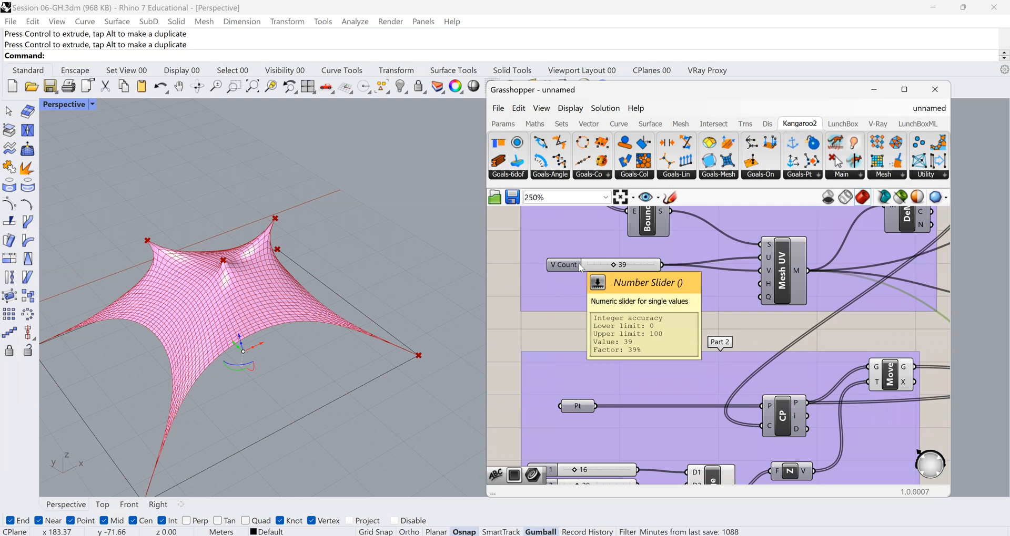
{"action": "scroll", "coordinate": [581, 268], "scroll_direction": "down", "scroll_amount": 2}
{"action": "scroll", "coordinate": [576, 443], "scroll_direction": "up", "scroll_amount": 1}
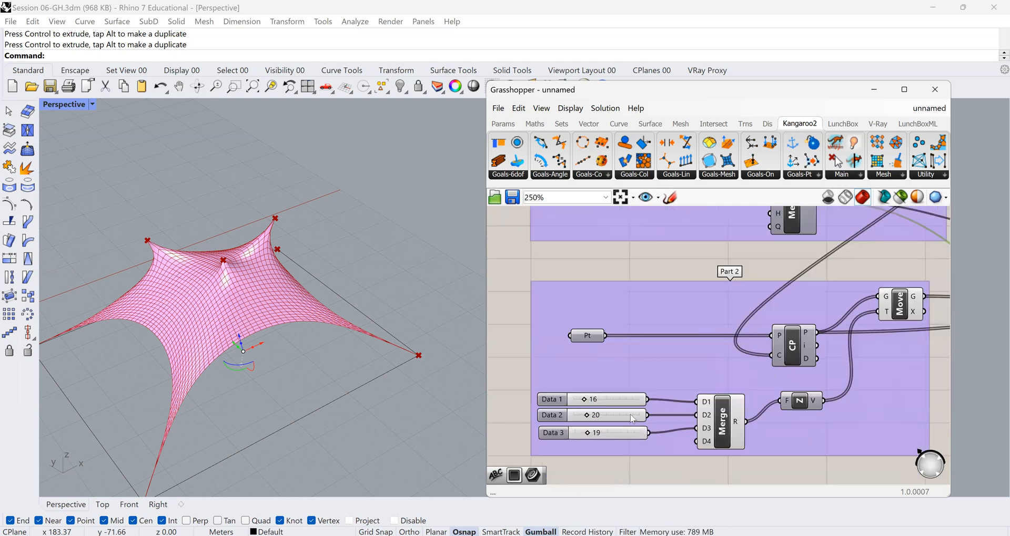
{"action": "scroll", "coordinate": [585, 424], "scroll_direction": "up", "scroll_amount": 1}
{"action": "scroll", "coordinate": [586, 424], "scroll_direction": "down", "scroll_amount": 4}
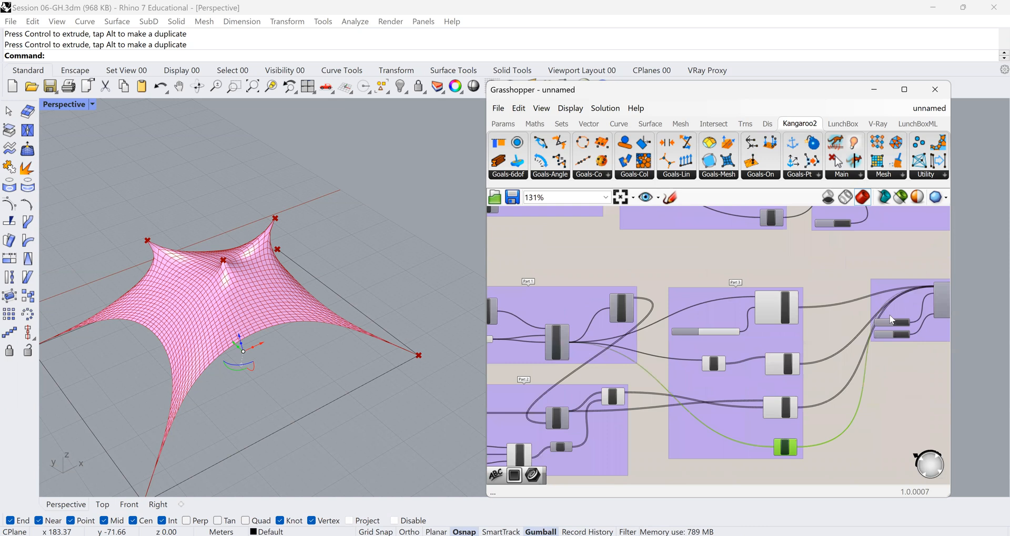
Pause the Kangaroo solver by setting its Toggle to False, and switch it back to True.
{"action": "scroll", "coordinate": [607, 356], "scroll_direction": "up", "scroll_amount": 7}
{"action": "scroll", "coordinate": [607, 352], "scroll_direction": "down", "scroll_amount": 3}
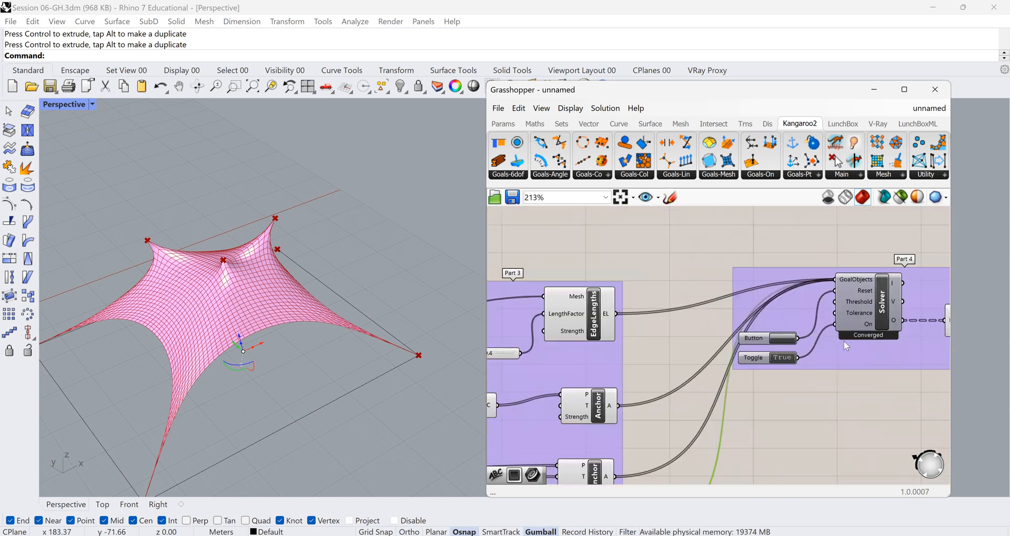
{"action": "scroll", "coordinate": [844, 342], "scroll_direction": "up", "scroll_amount": 5}
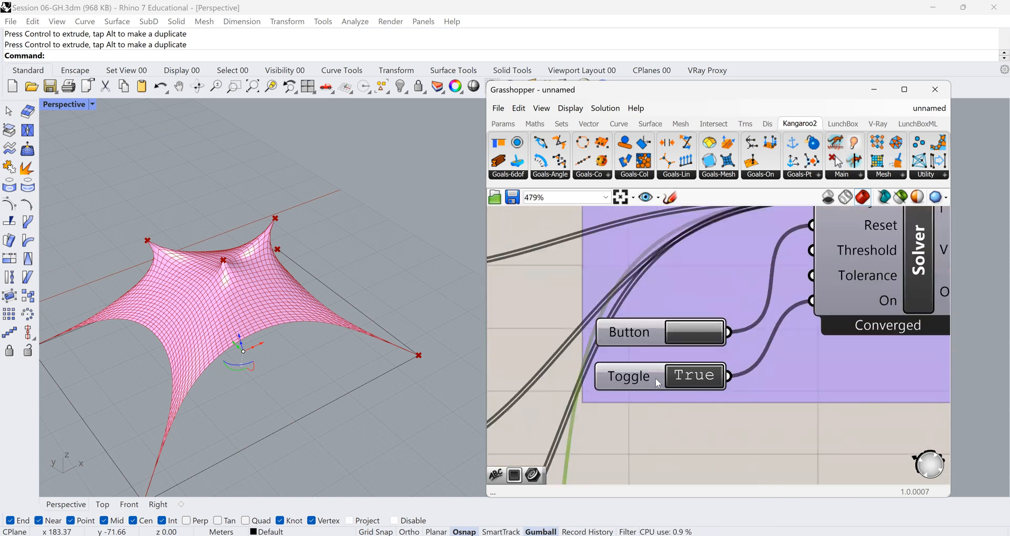
{"action": "double_click", "coordinate": [647, 379]}
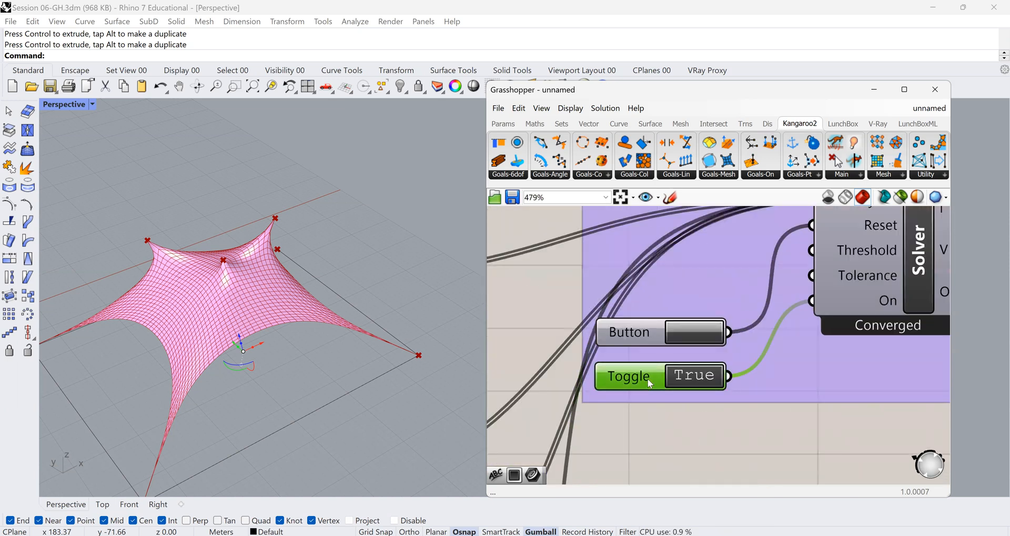
{"action": "double_click", "coordinate": [718, 377]}
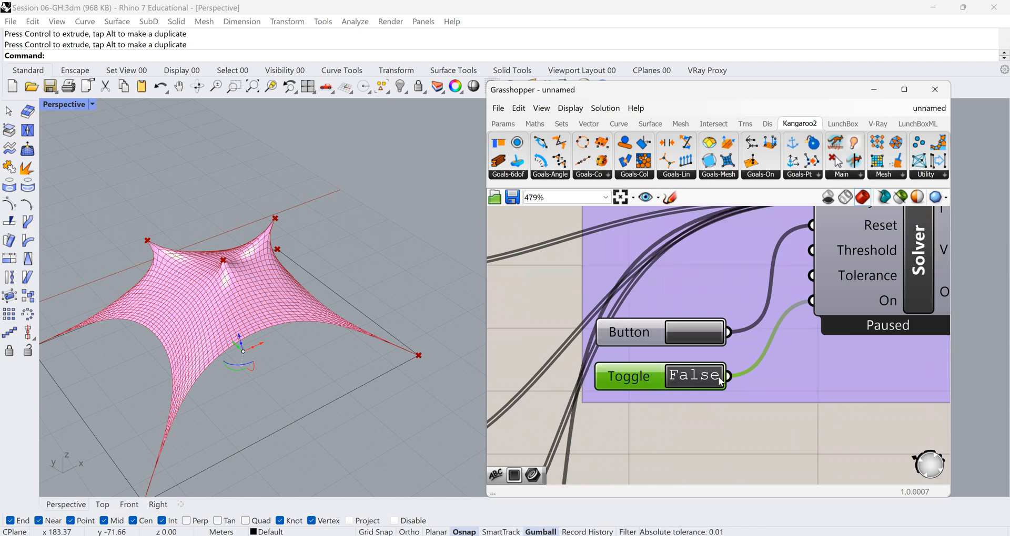
{"action": "double_click", "coordinate": [682, 383]}
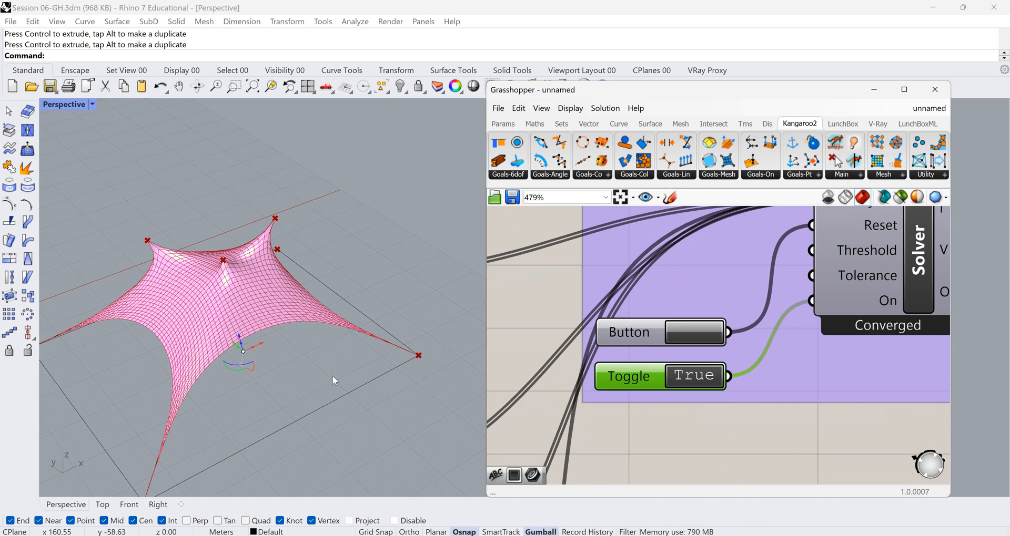
Maximize the Grasshopper window to review the whole four-part definition, and minimize it to show the mesh in Rhino.
{"action": "left_click", "coordinate": [904, 90]}
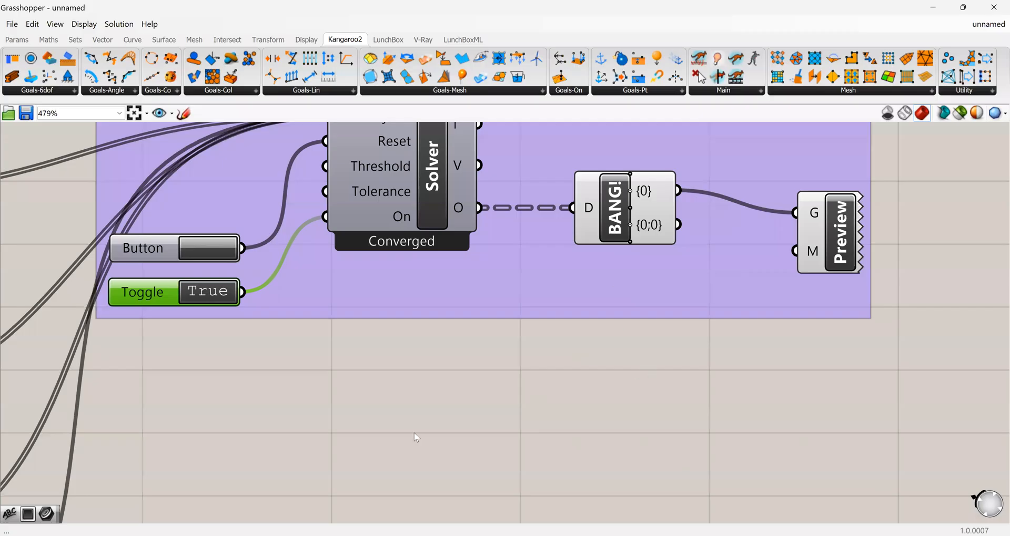
{"action": "scroll", "coordinate": [373, 460], "scroll_direction": "down", "scroll_amount": 7}
{"action": "scroll", "coordinate": [361, 472], "scroll_direction": "up", "scroll_amount": 2}
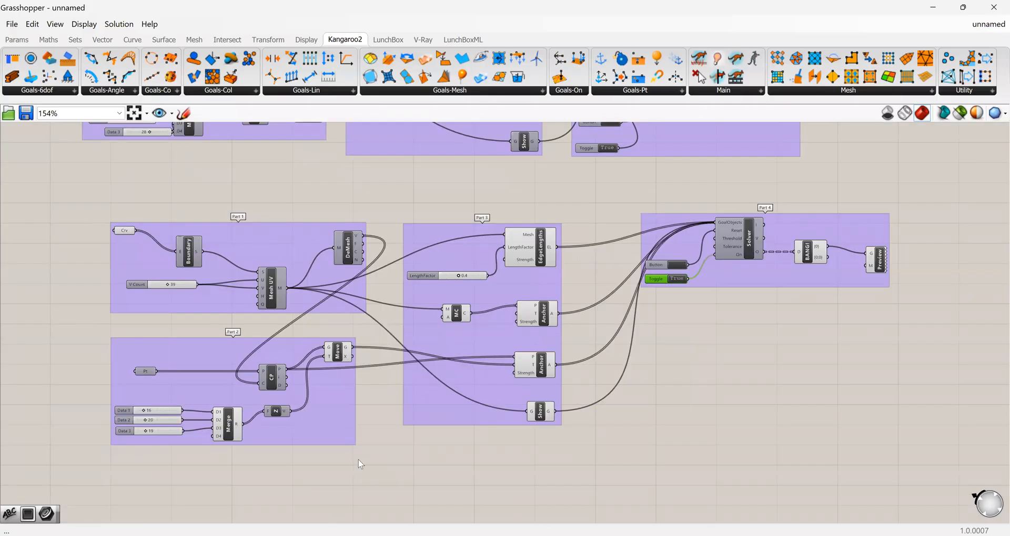
{"action": "scroll", "coordinate": [453, 459], "scroll_direction": "up", "scroll_amount": 1}
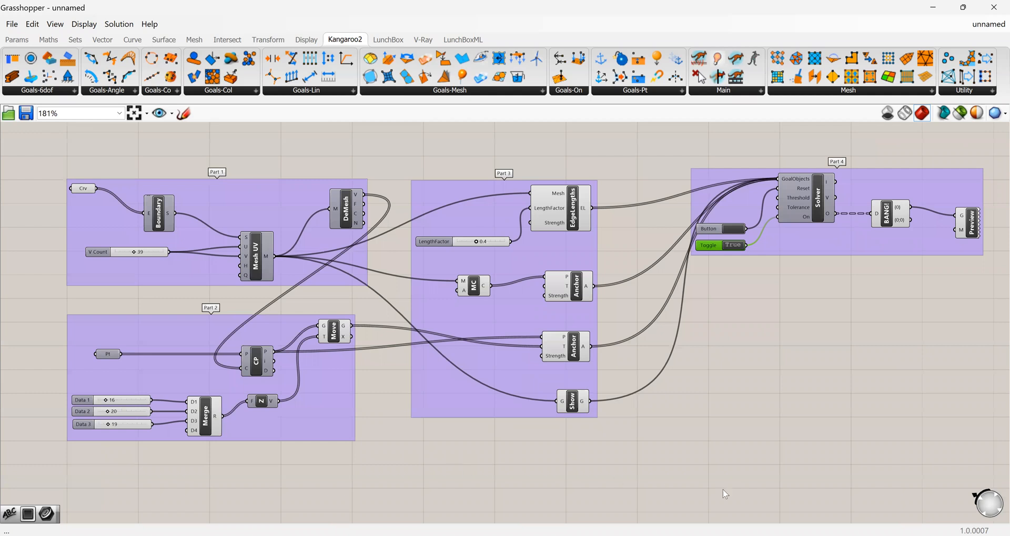
{"action": "left_click", "coordinate": [933, 8]}
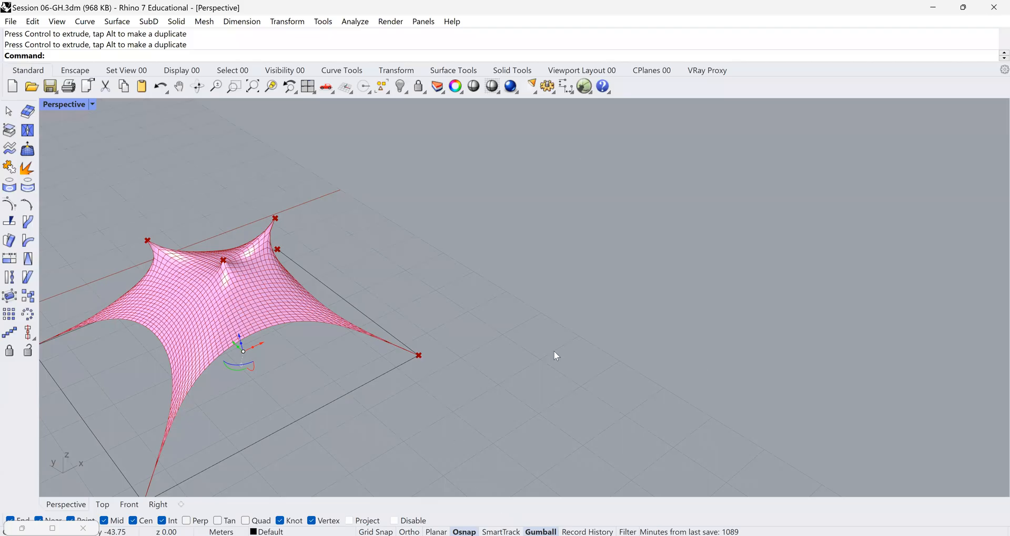